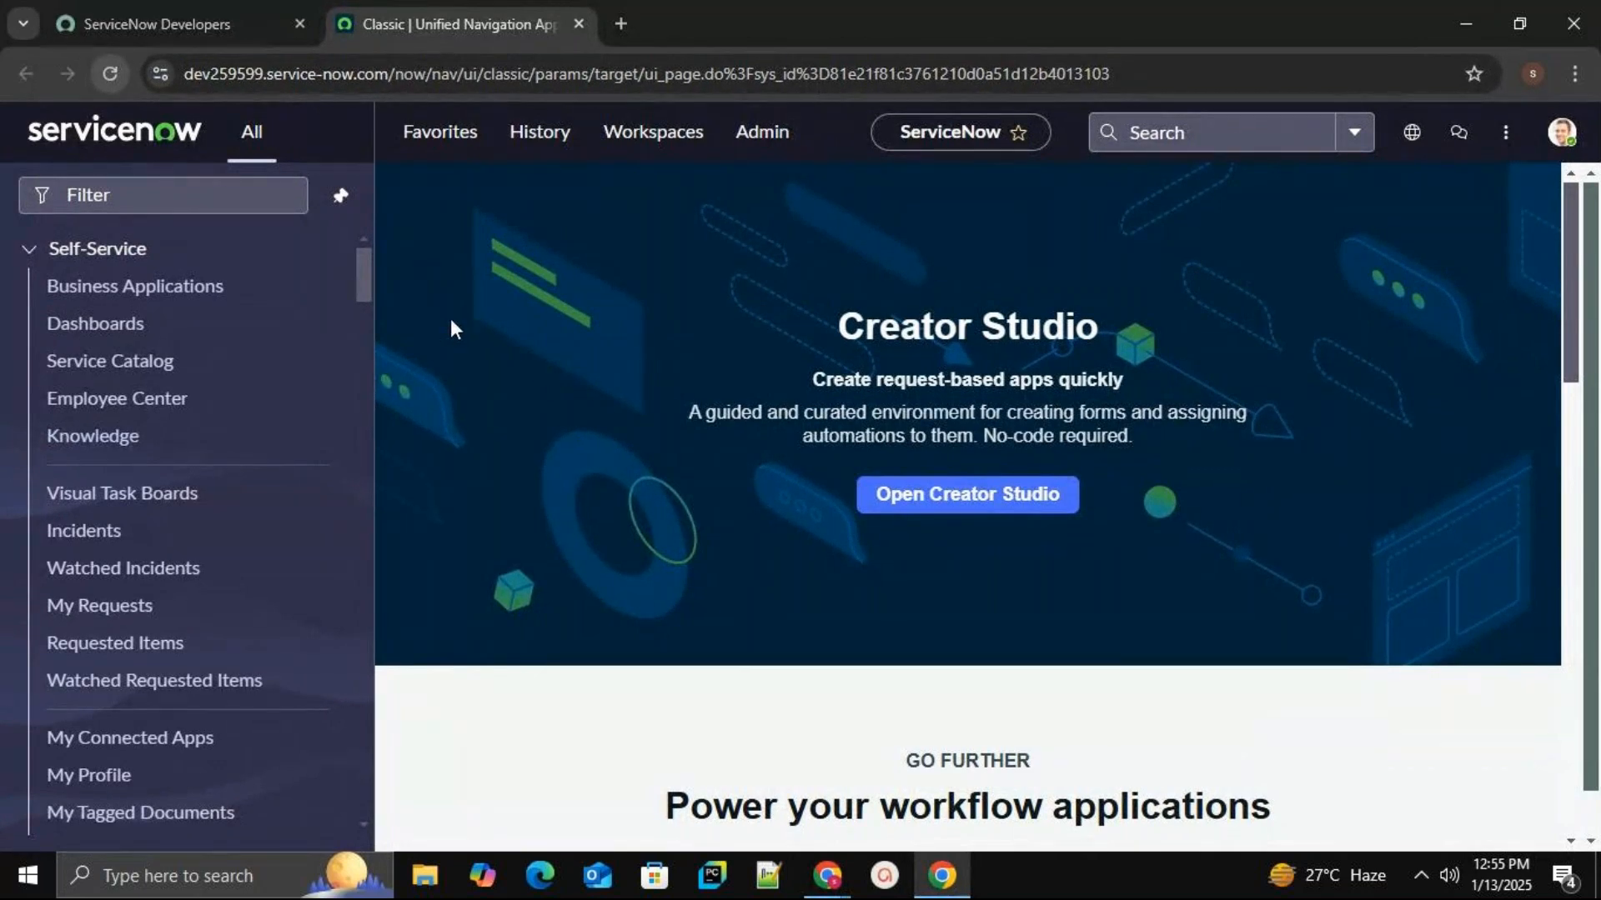
Filter the navigator for 'users' and open User Administration > Users in a new tab.
left_click(248, 200)
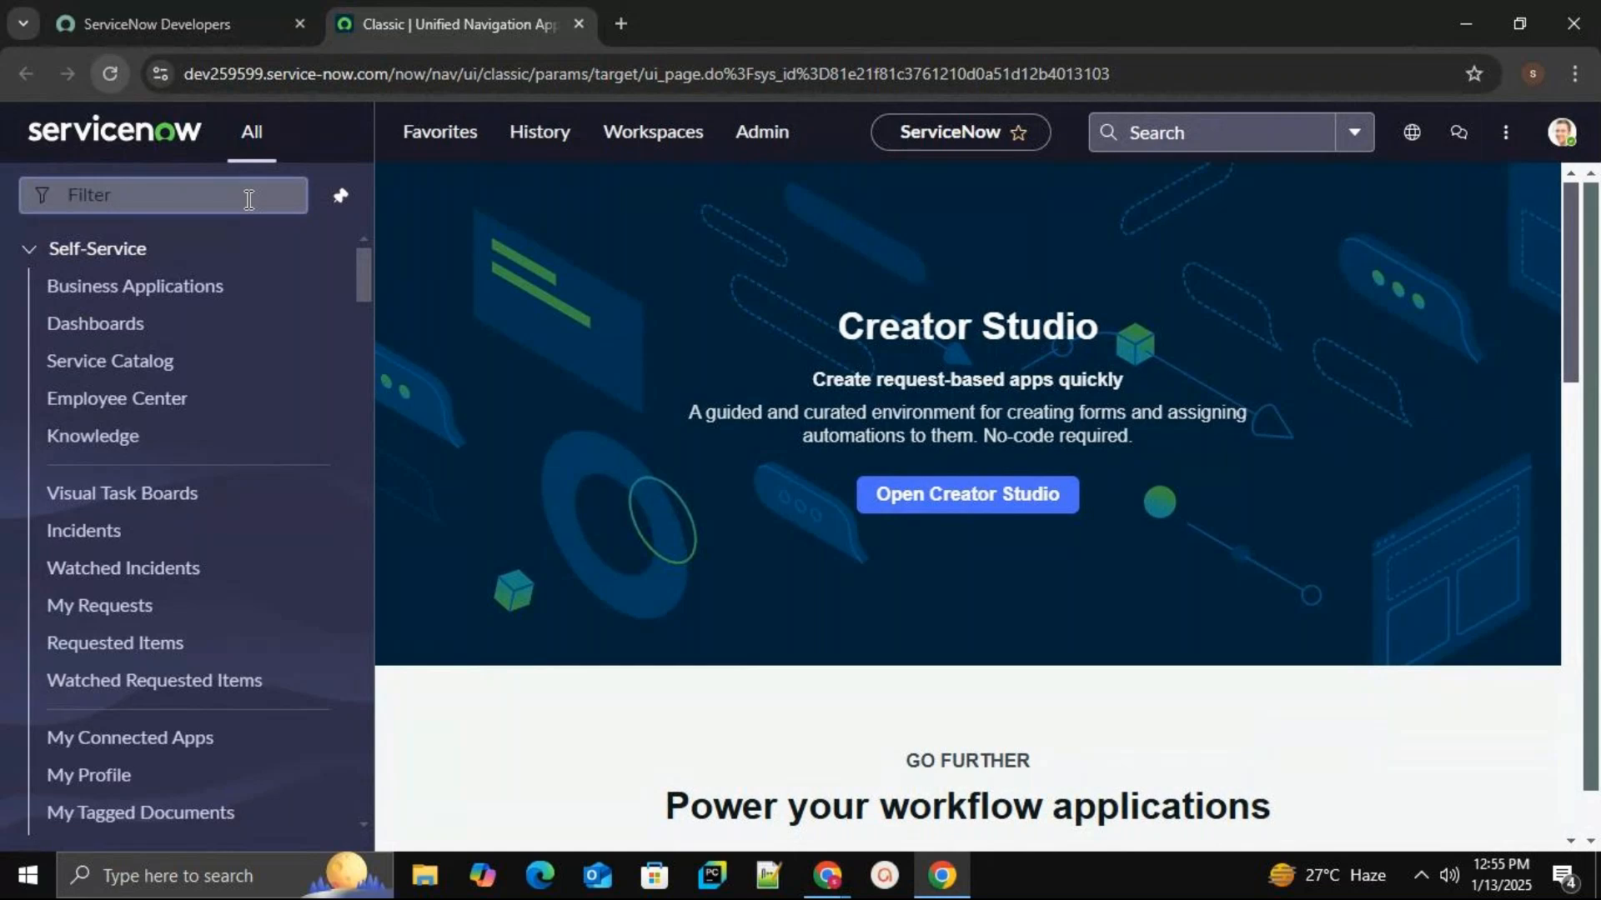
left_click(249, 200)
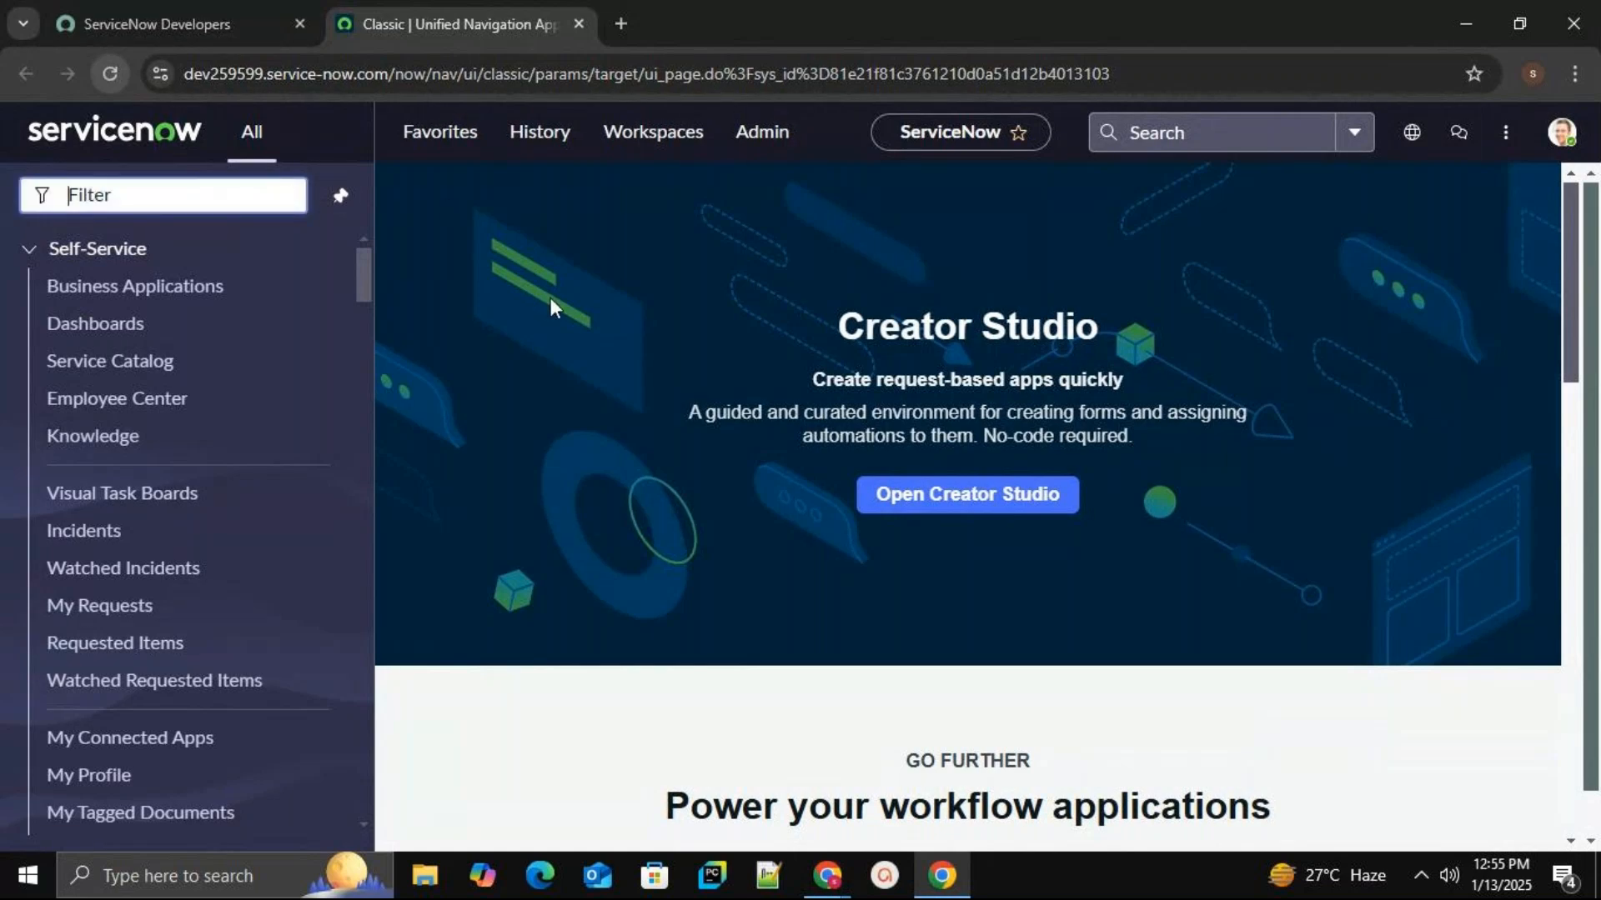
type("users")
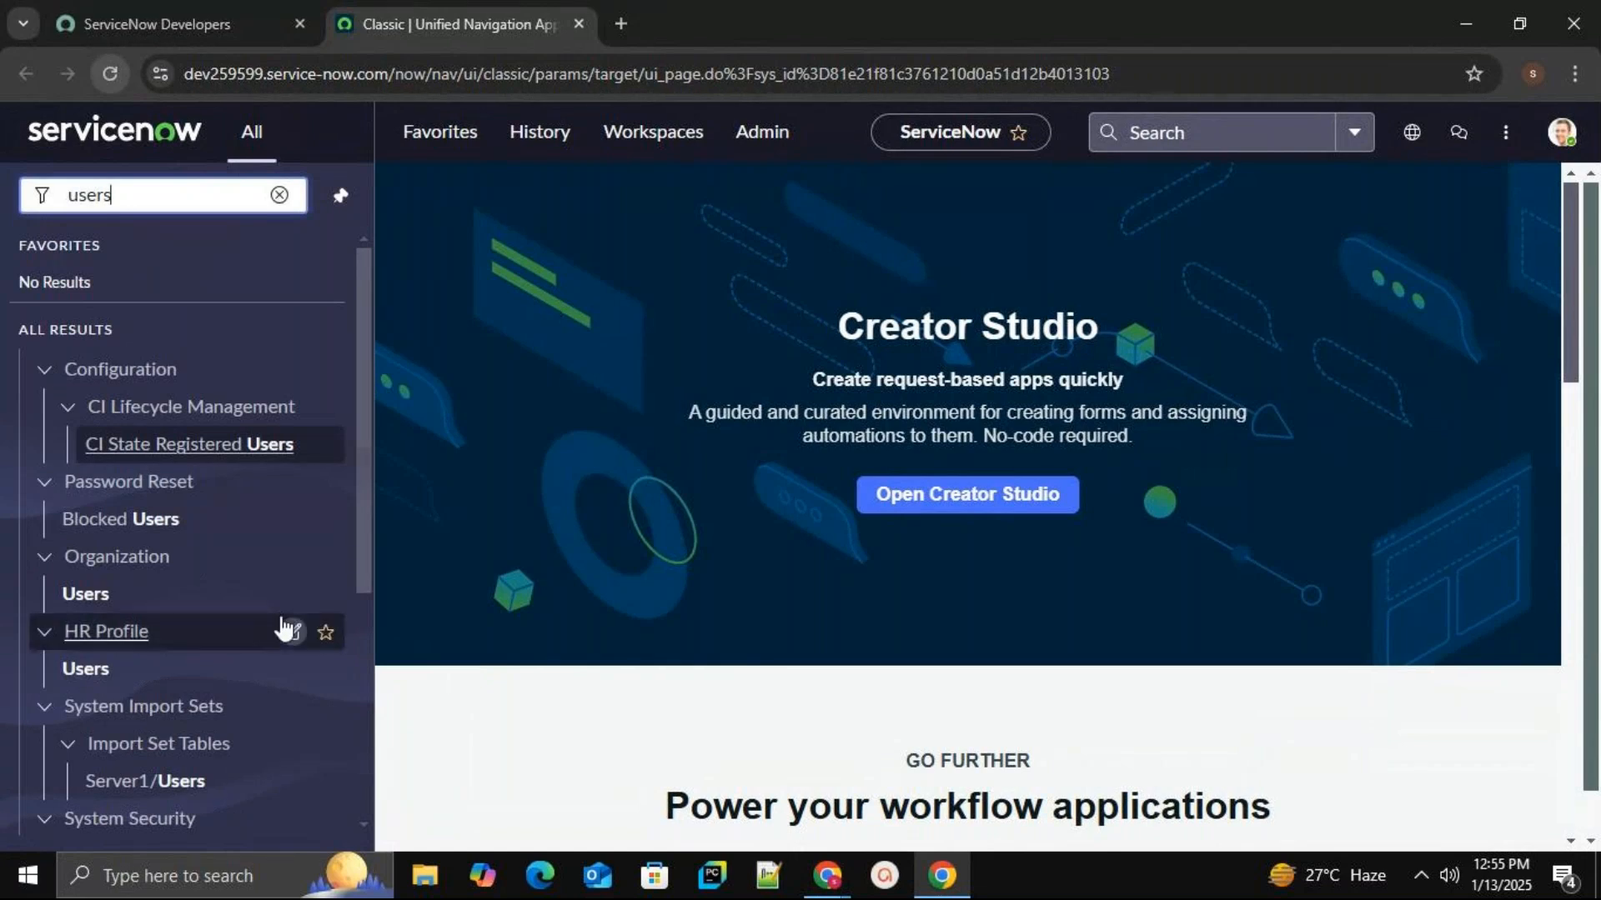
left_click_drag(355, 358, 355, 618)
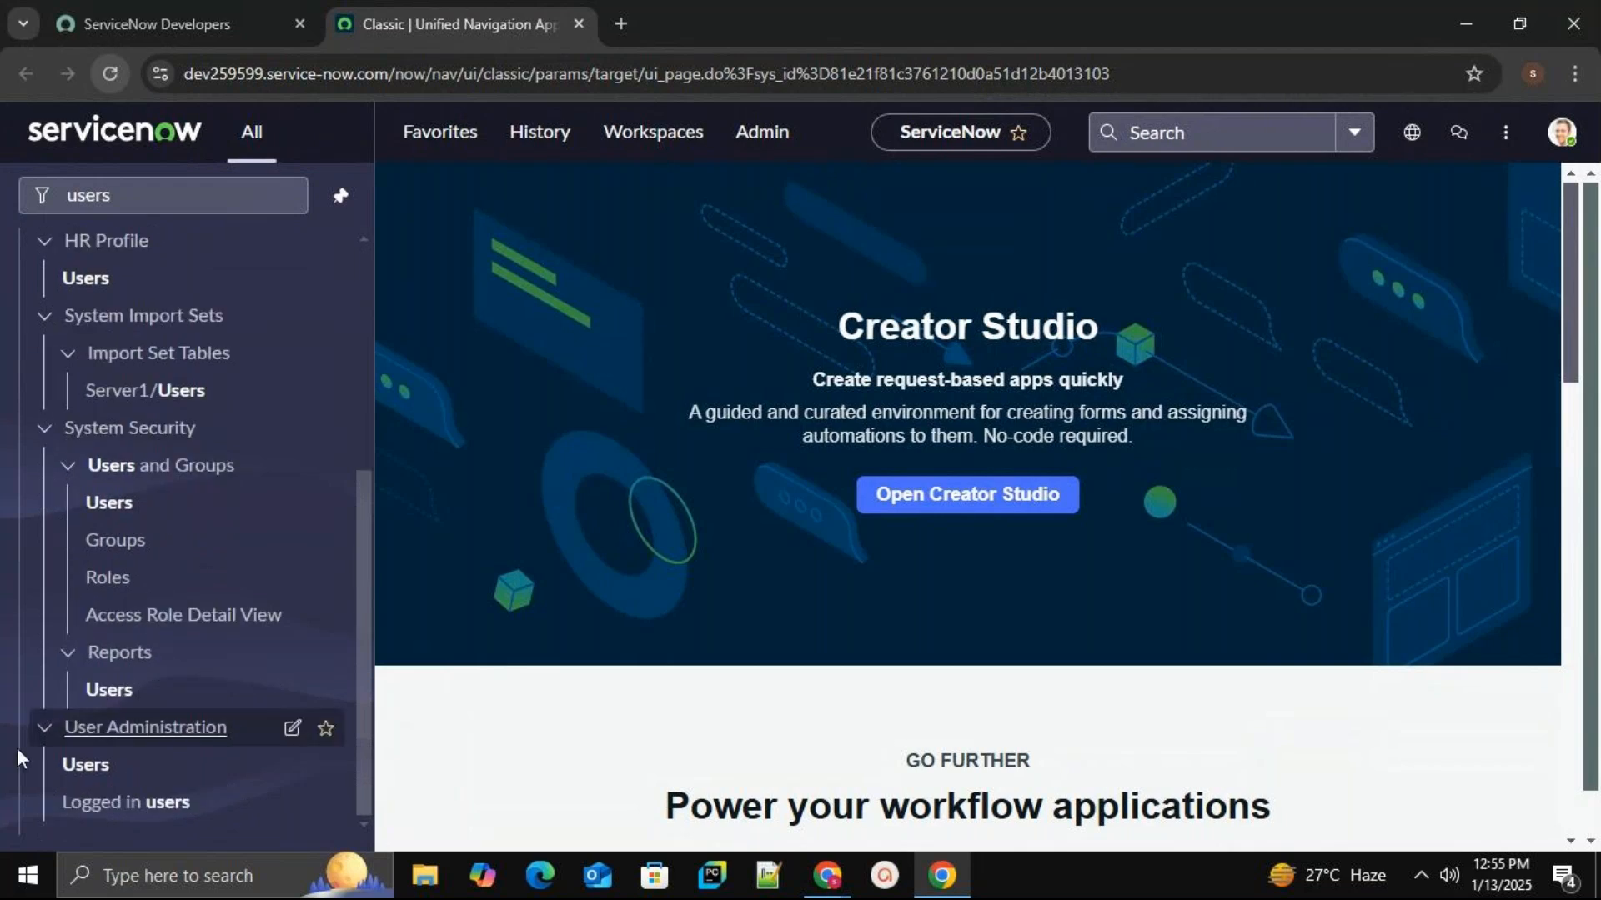
middle_click(87, 767)
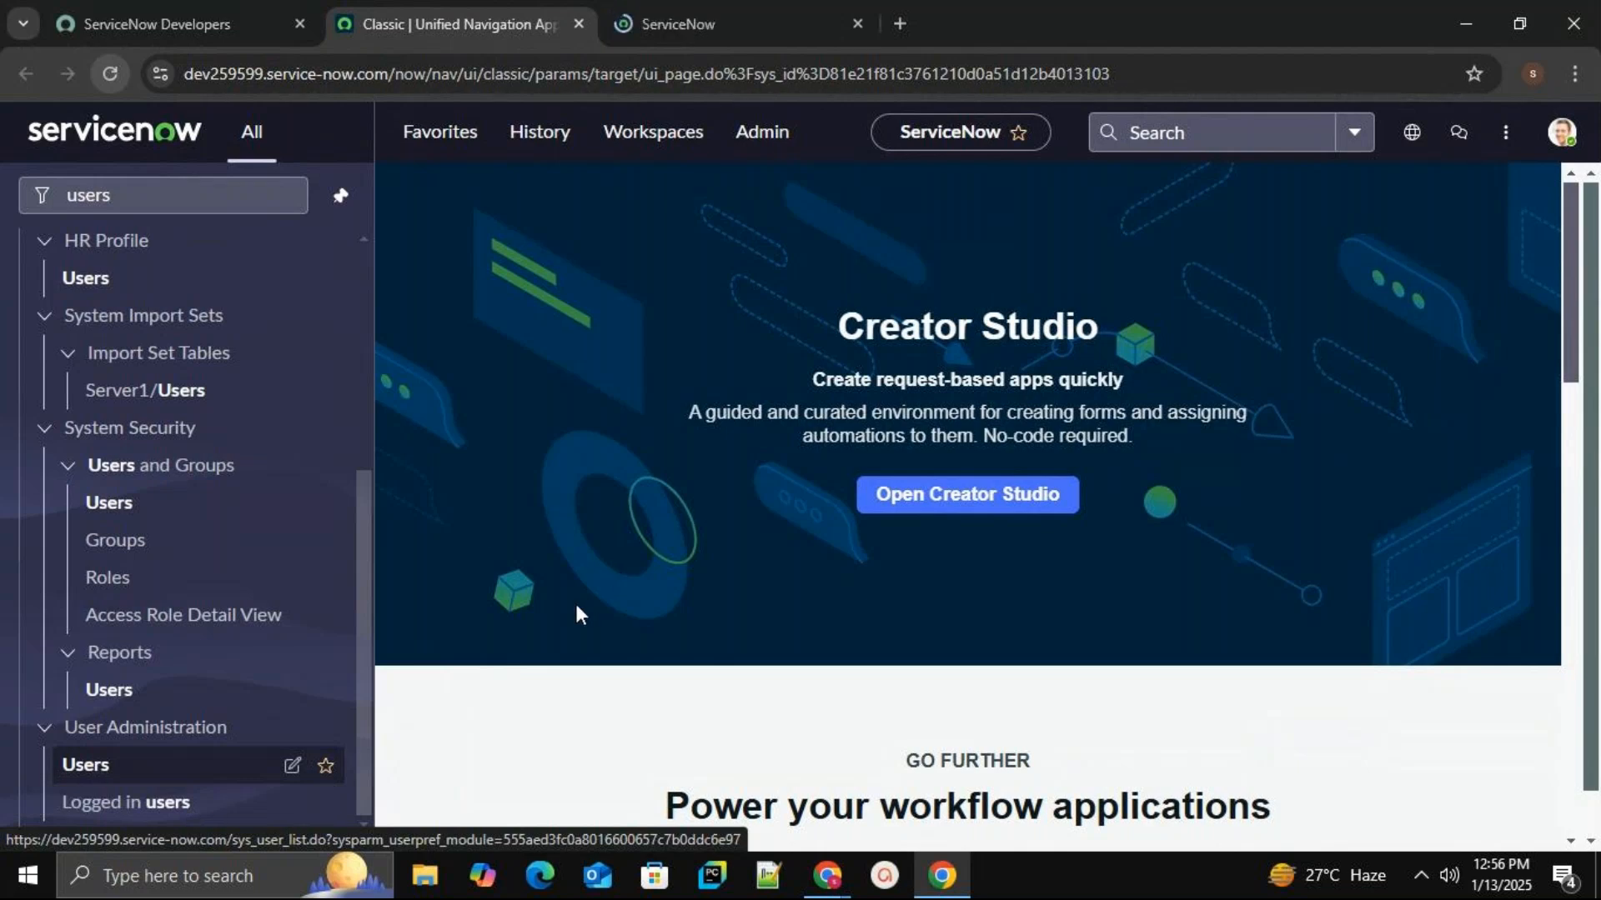
From the Users list tab, start a blank new user record.
left_click(712, 22)
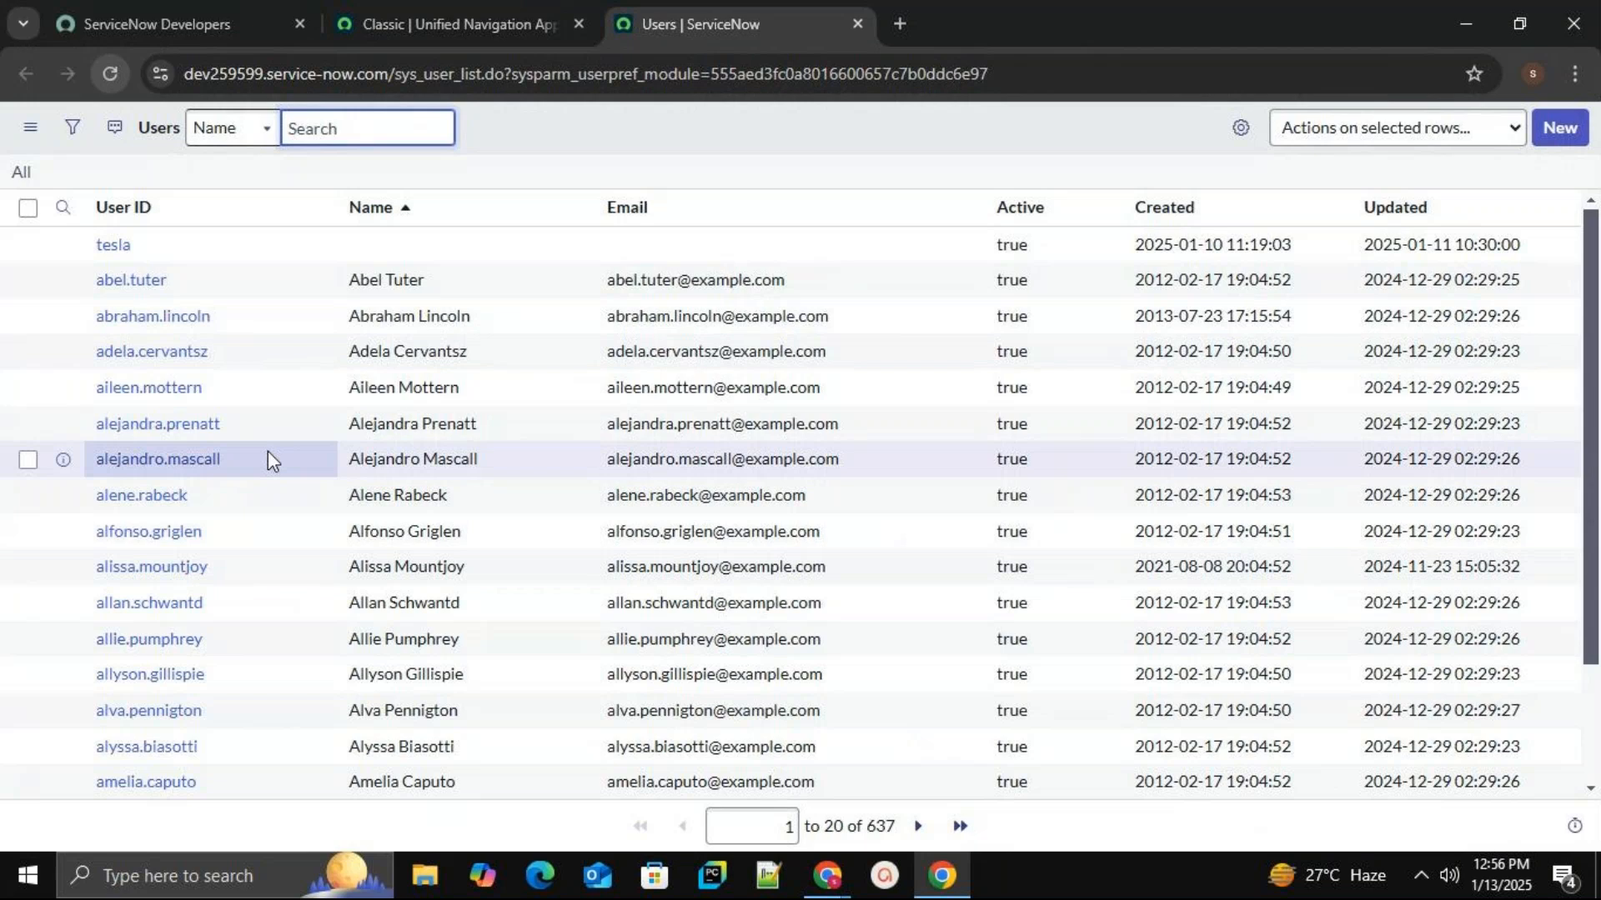
scroll(268, 462, "down", 2)
scroll(267, 465, "up", 2)
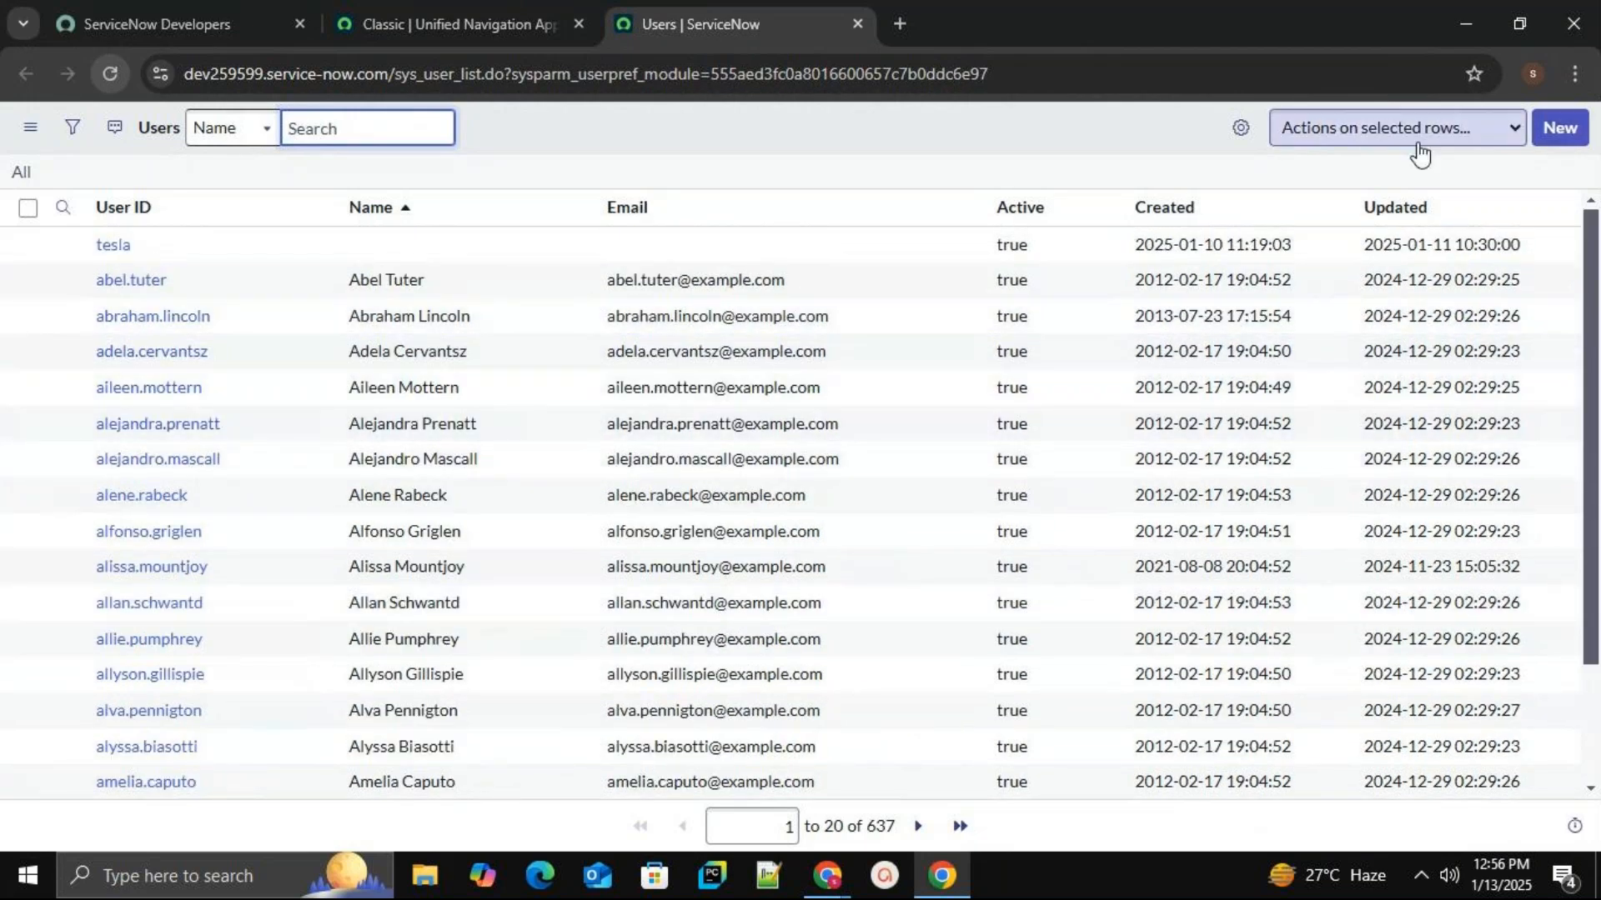
left_click(1556, 147)
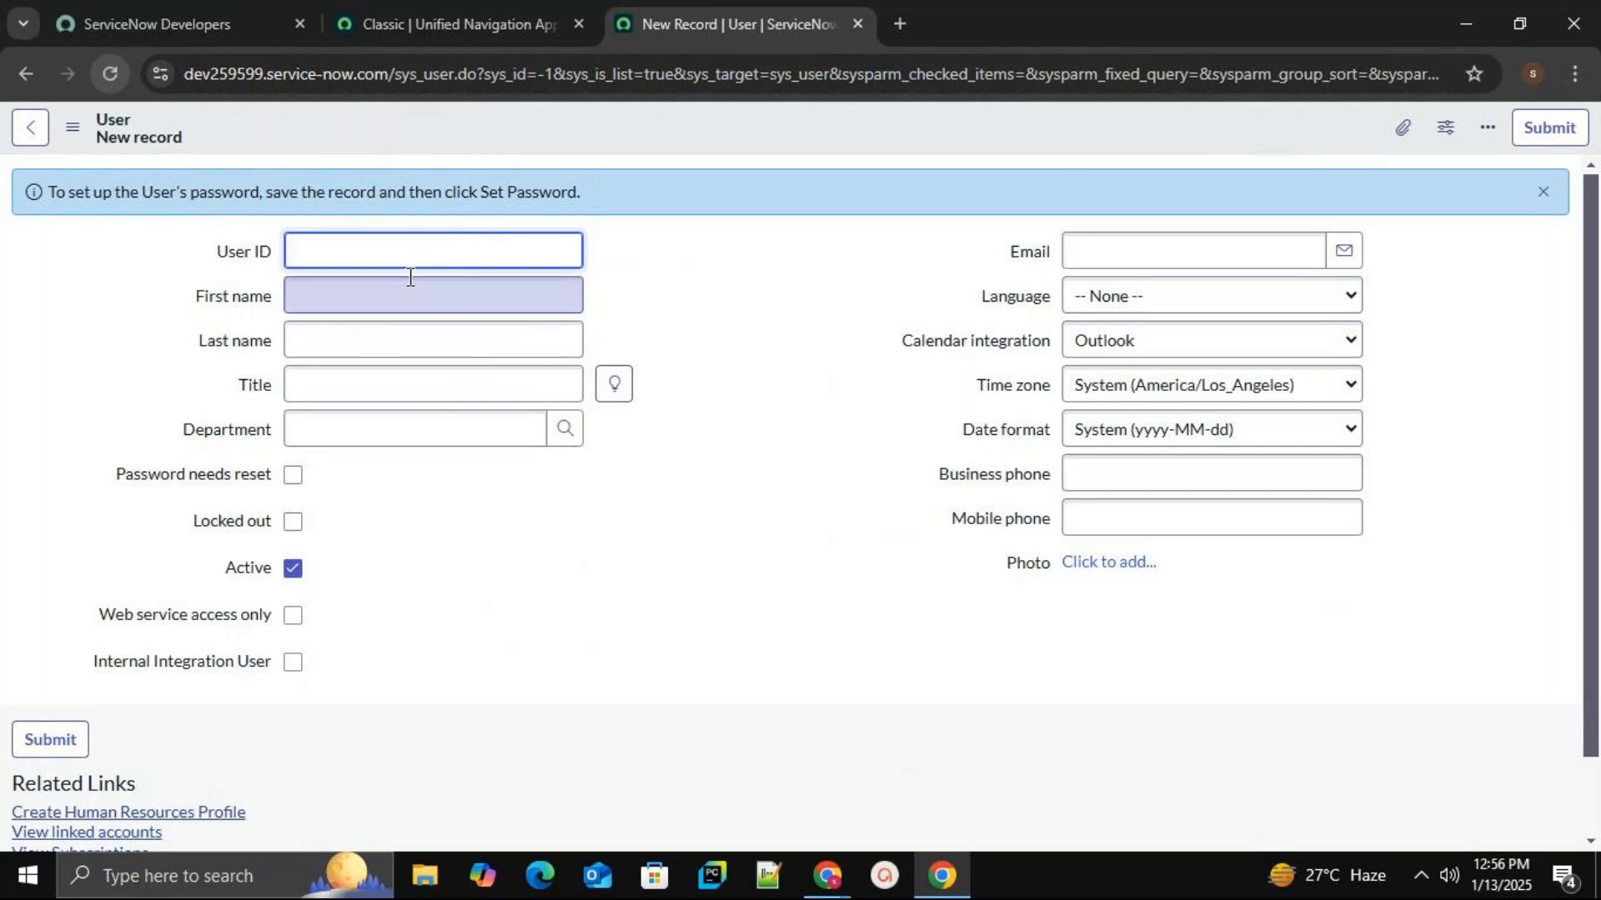
Enter the user ID, first name, last name and e-mail address on the new user form.
type("v")
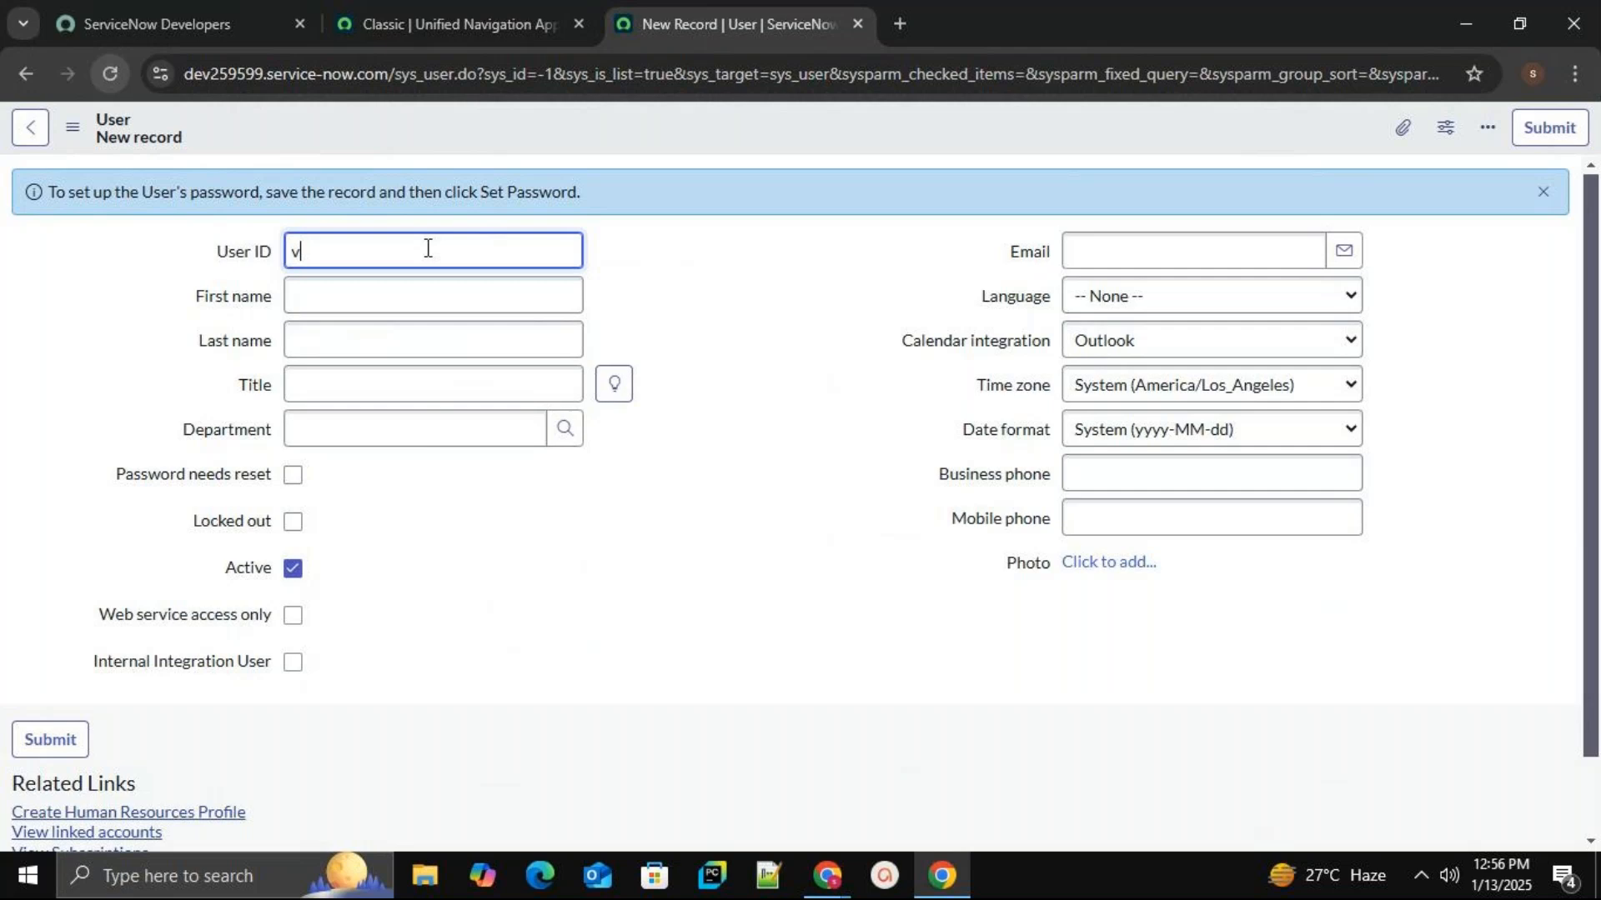
type("ardhan.tech")
left_click(405, 304)
type("va")
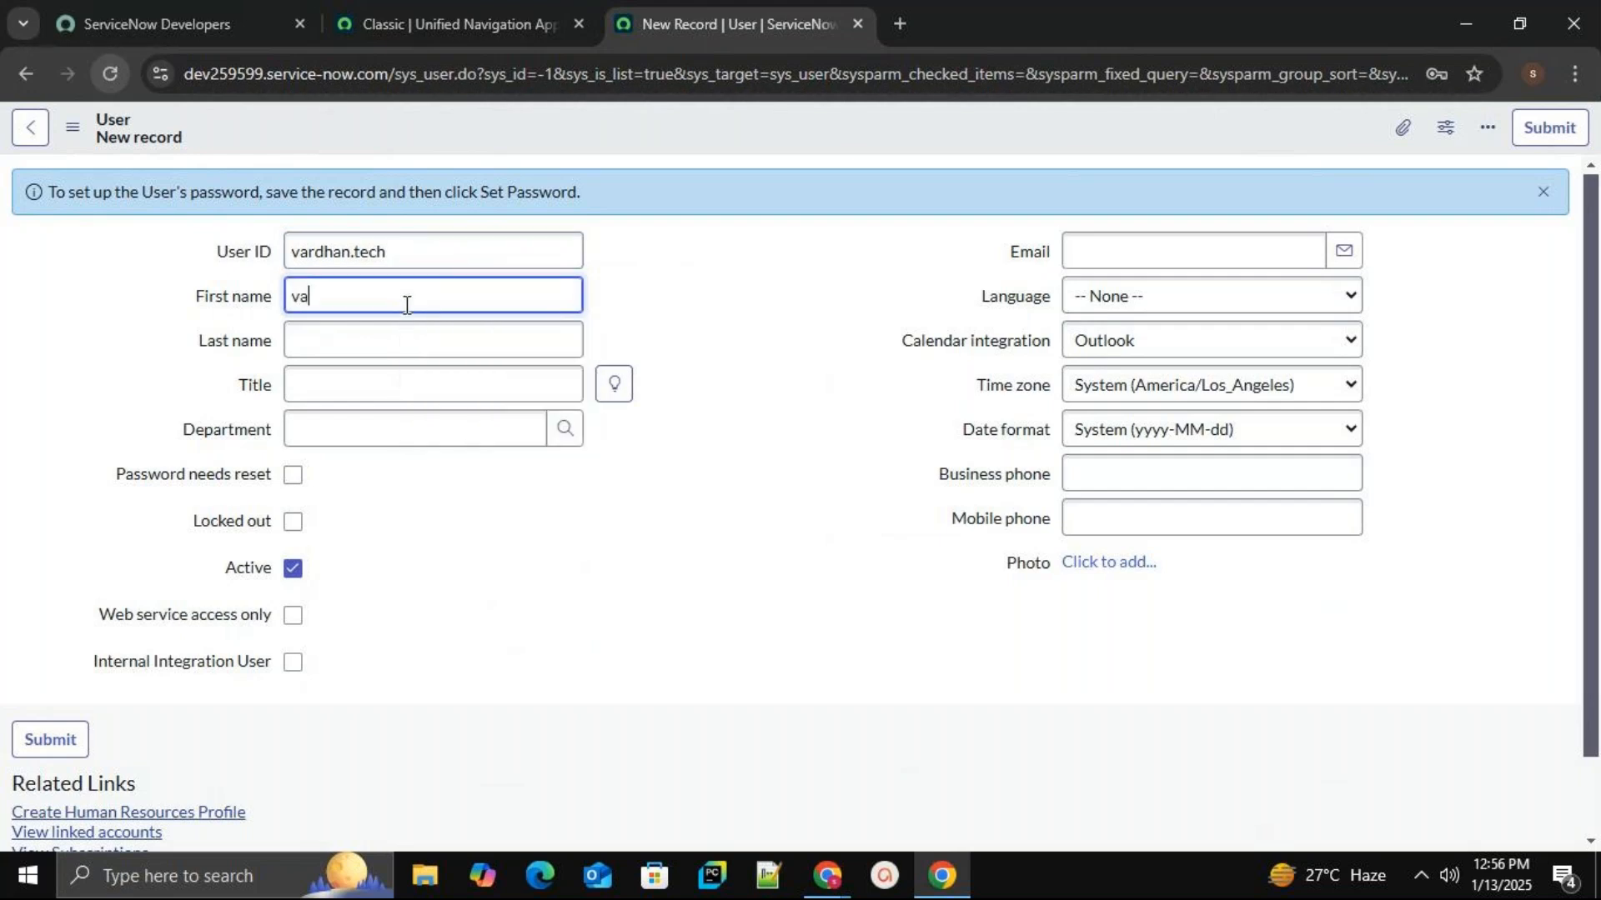
type("rdhan")
left_click(394, 333)
type("tech")
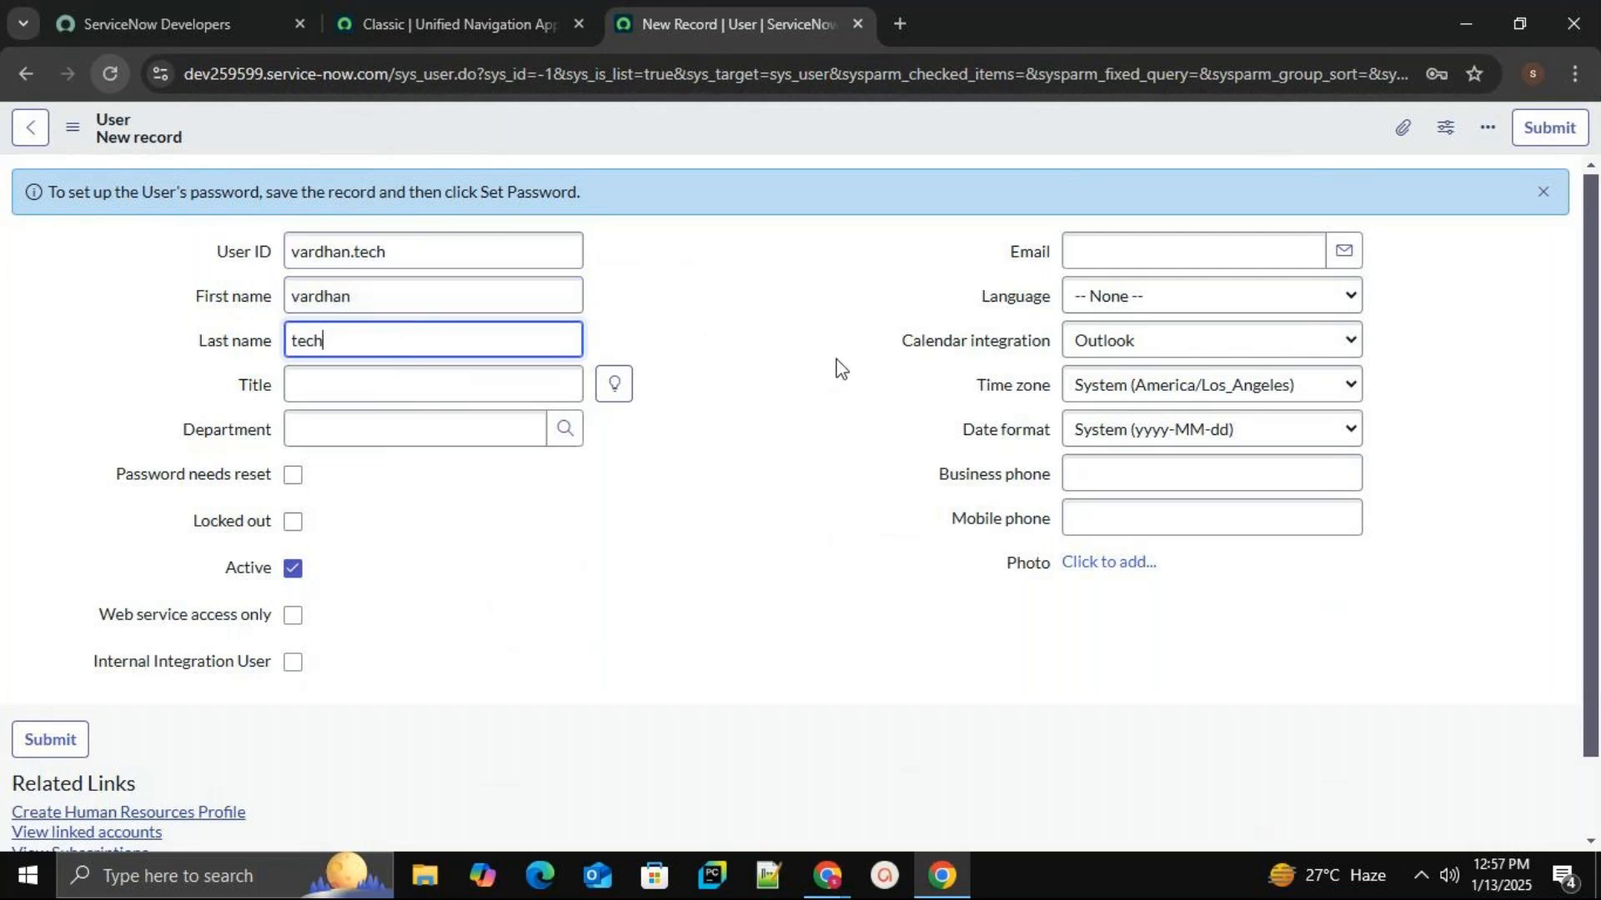
left_click(1148, 256)
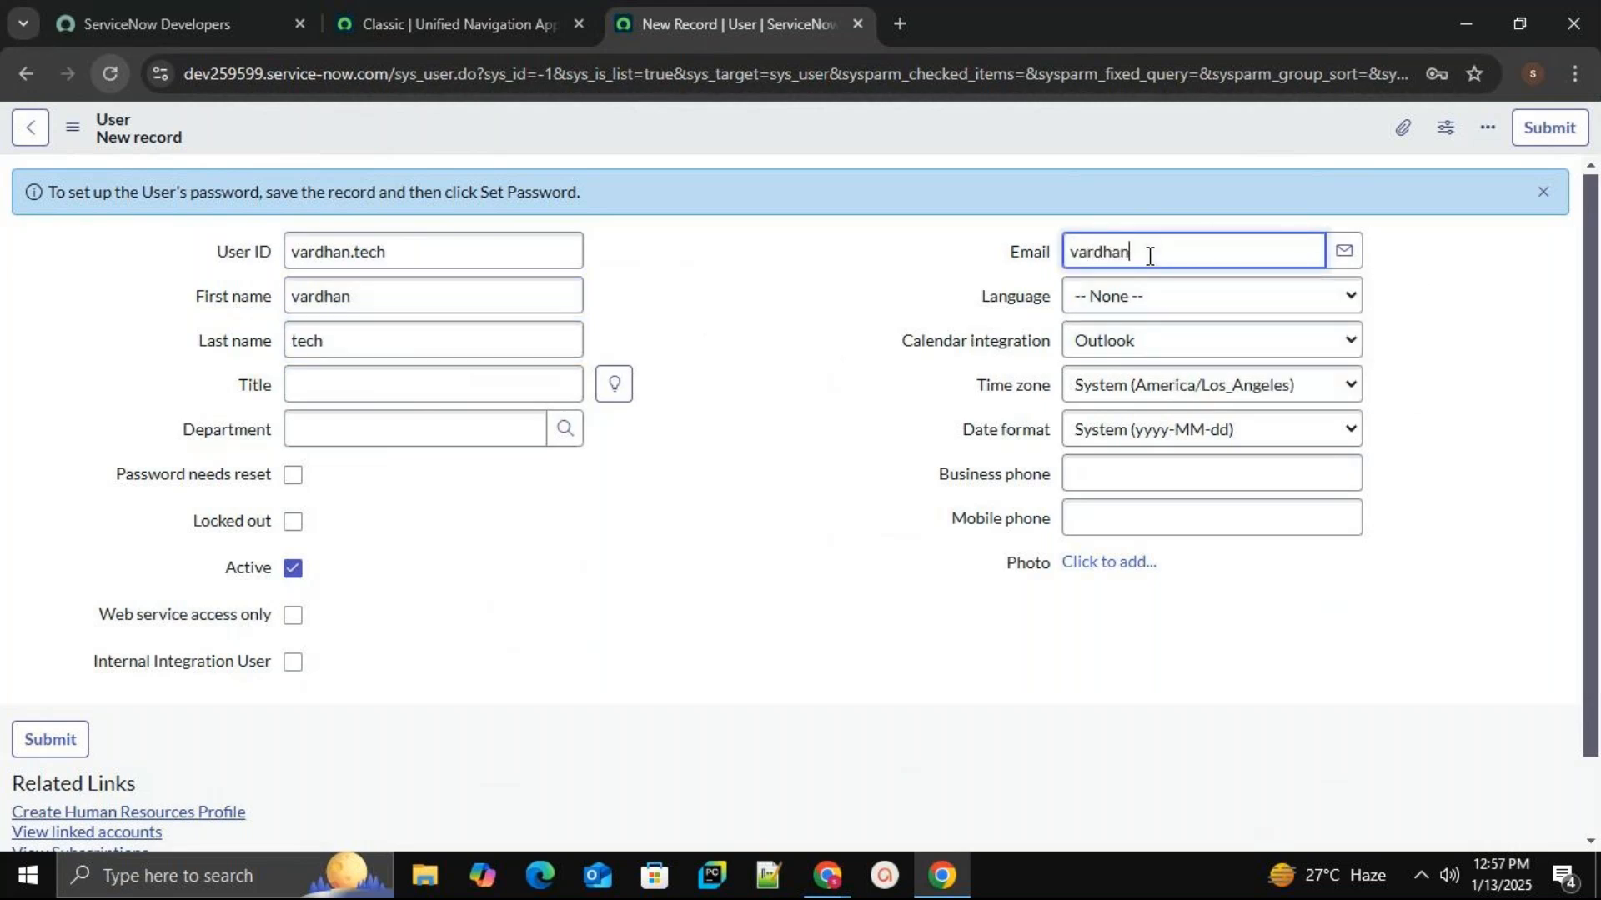
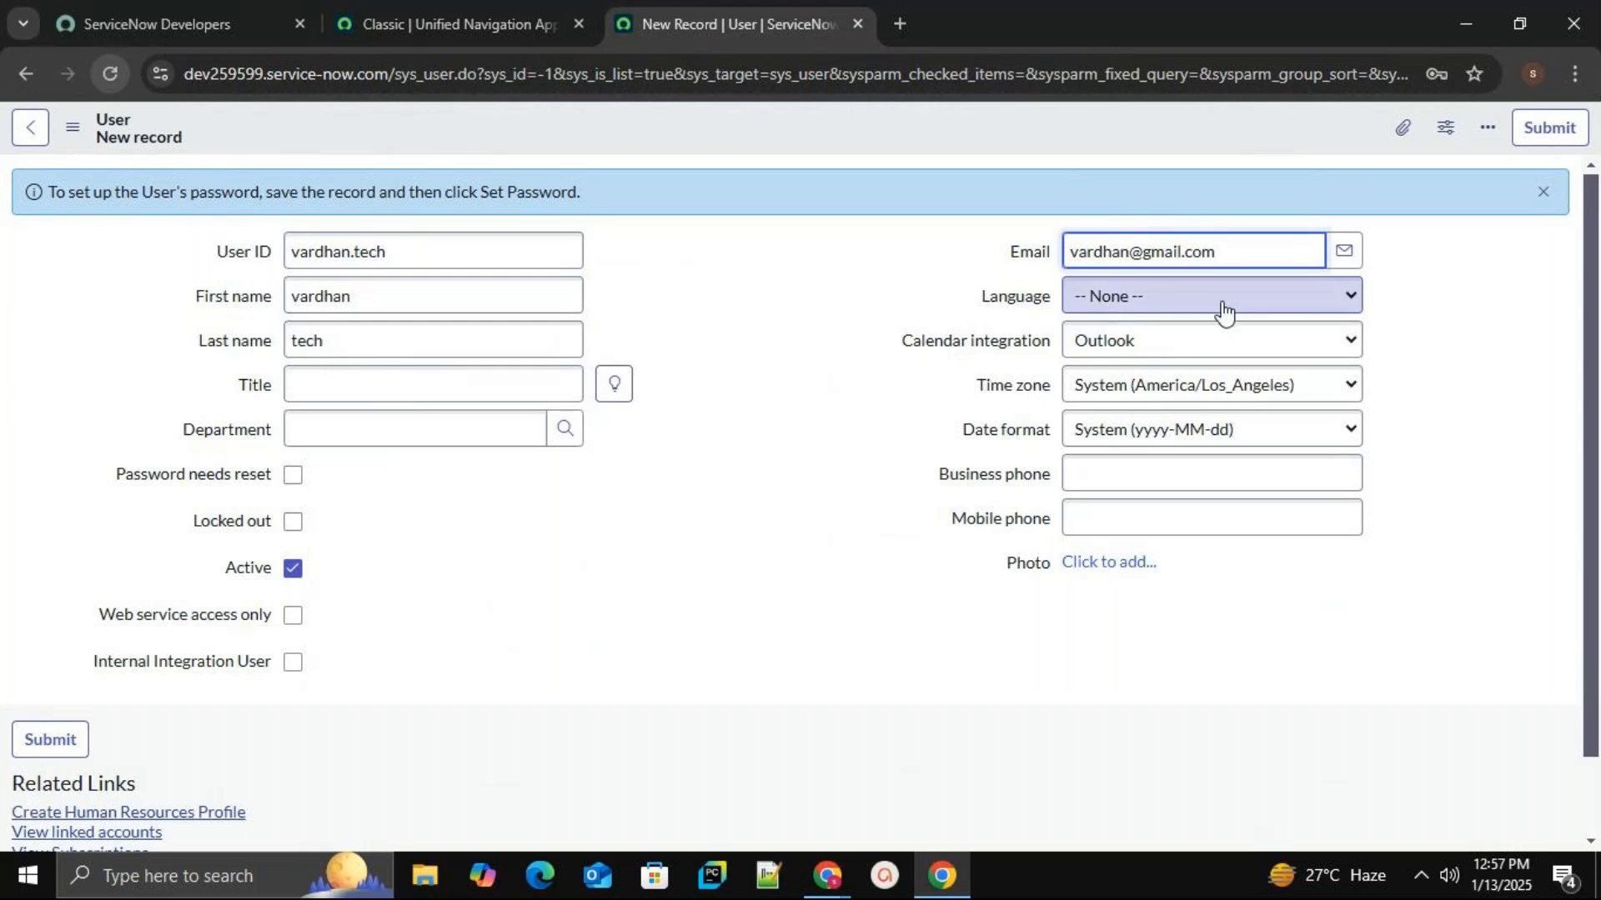
Set the user's language to English and save the record from the header menu.
left_click(1222, 310)
left_click(1218, 359)
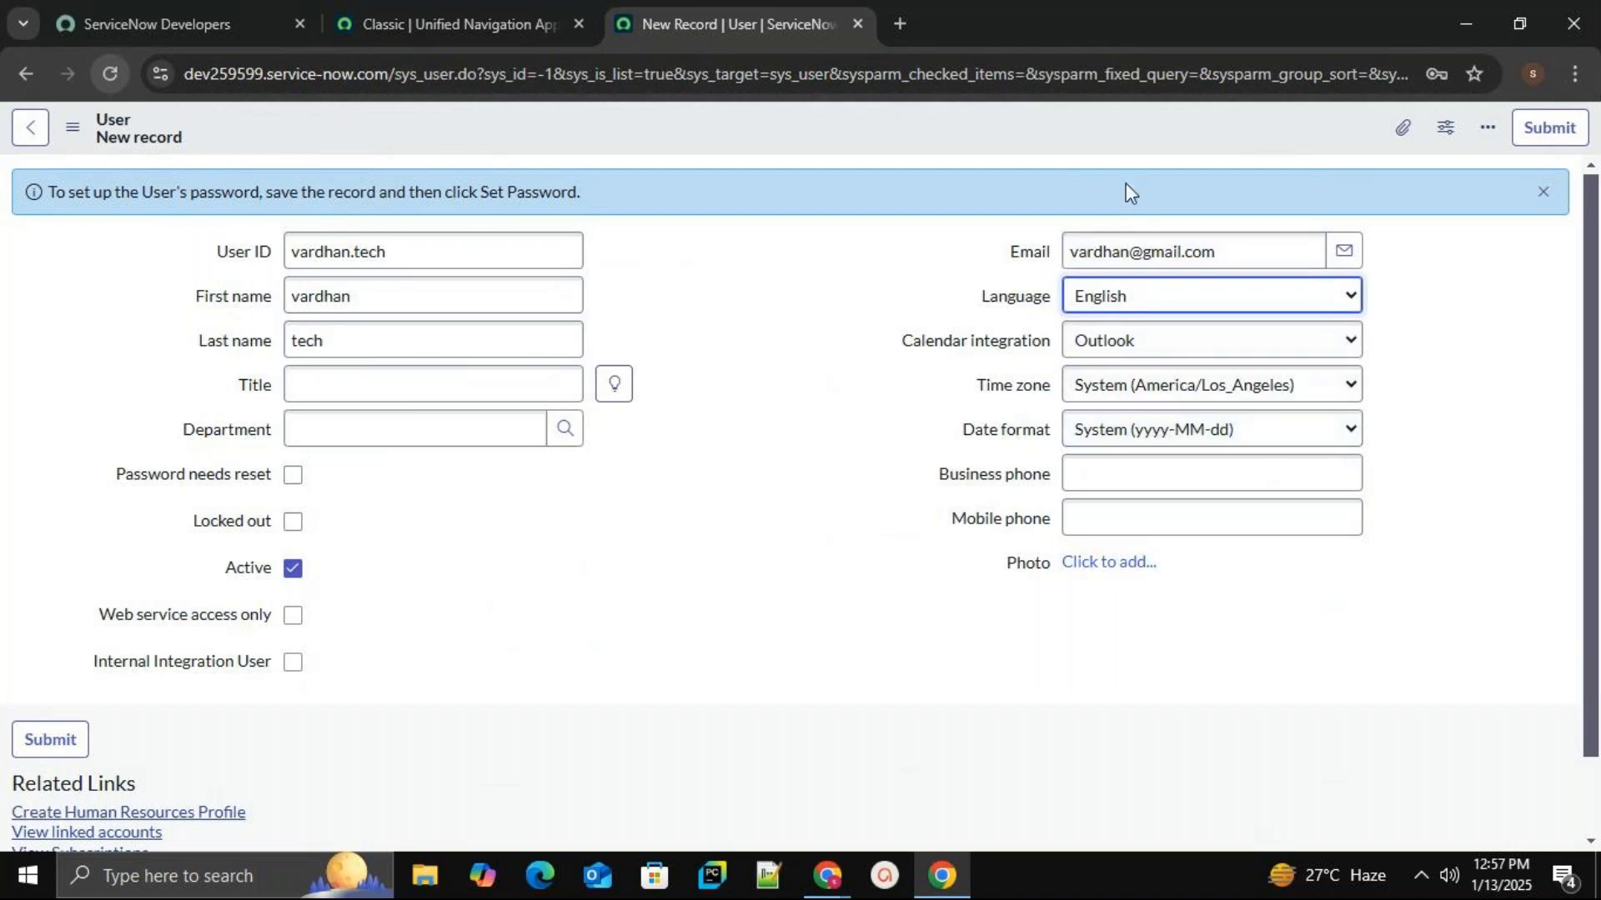
left_click_drag(1583, 208, 1595, 409)
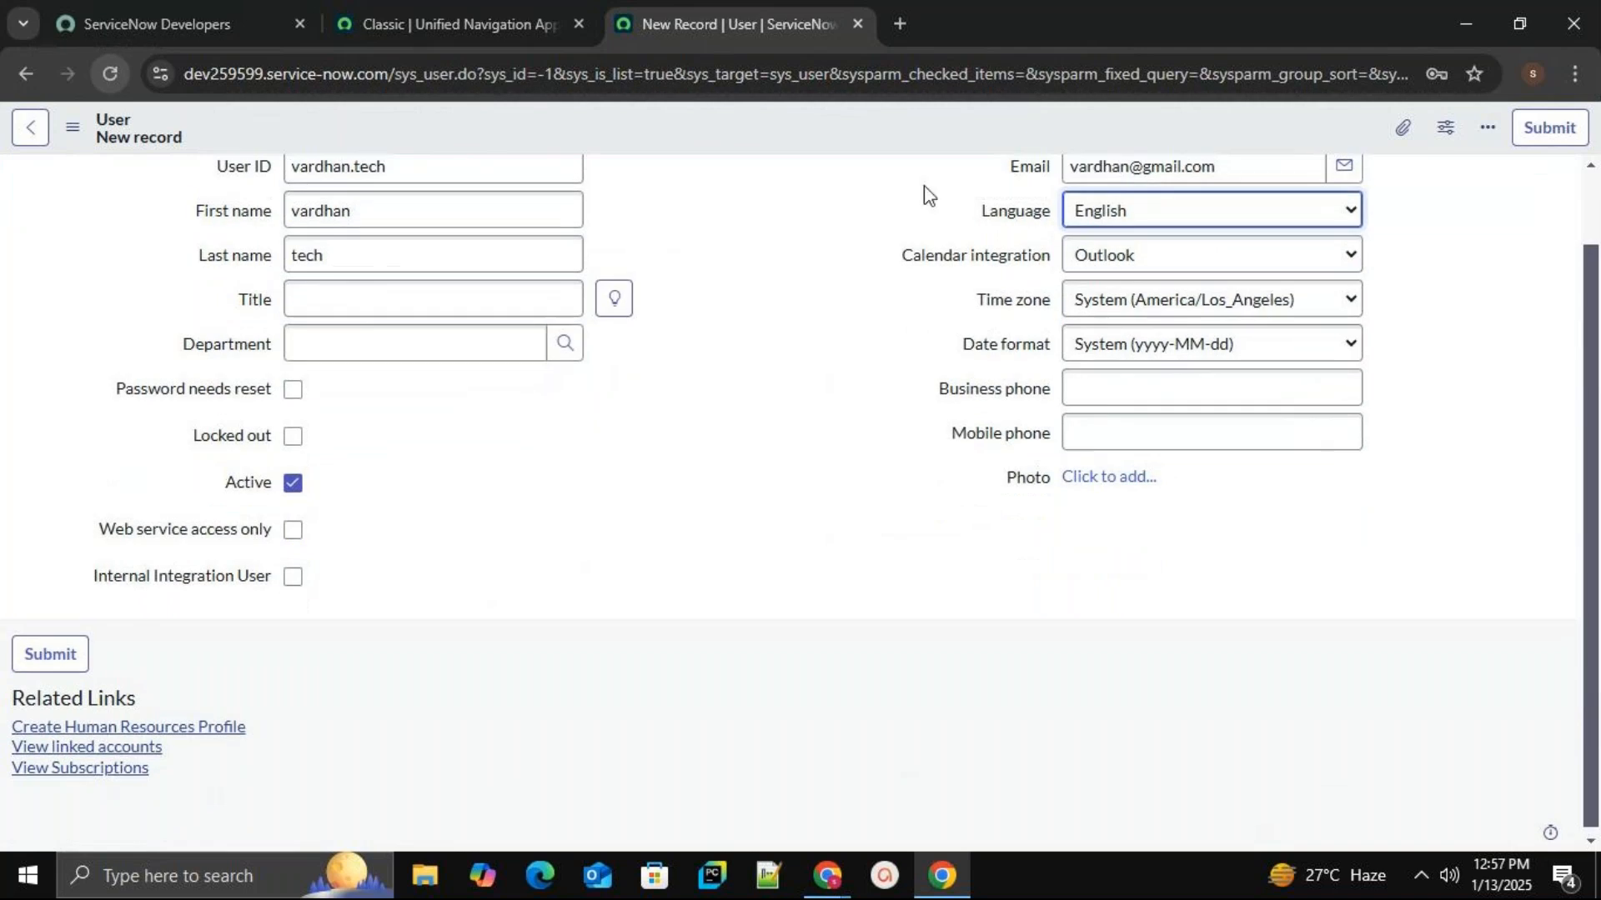
scroll(800, 154, "up", 1)
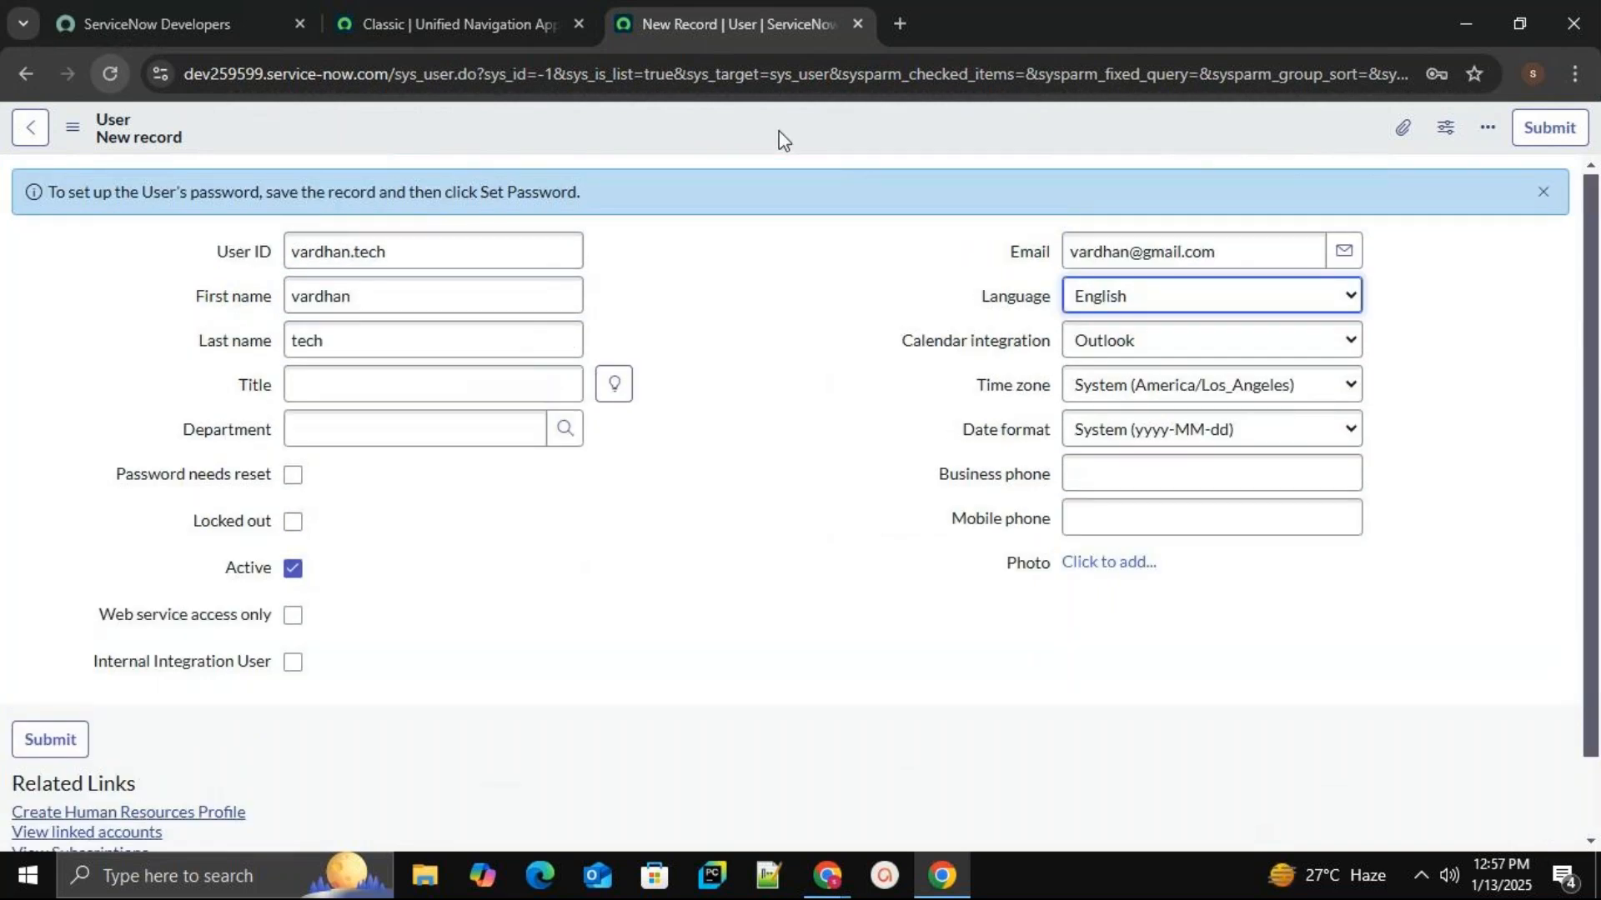
right_click(778, 132)
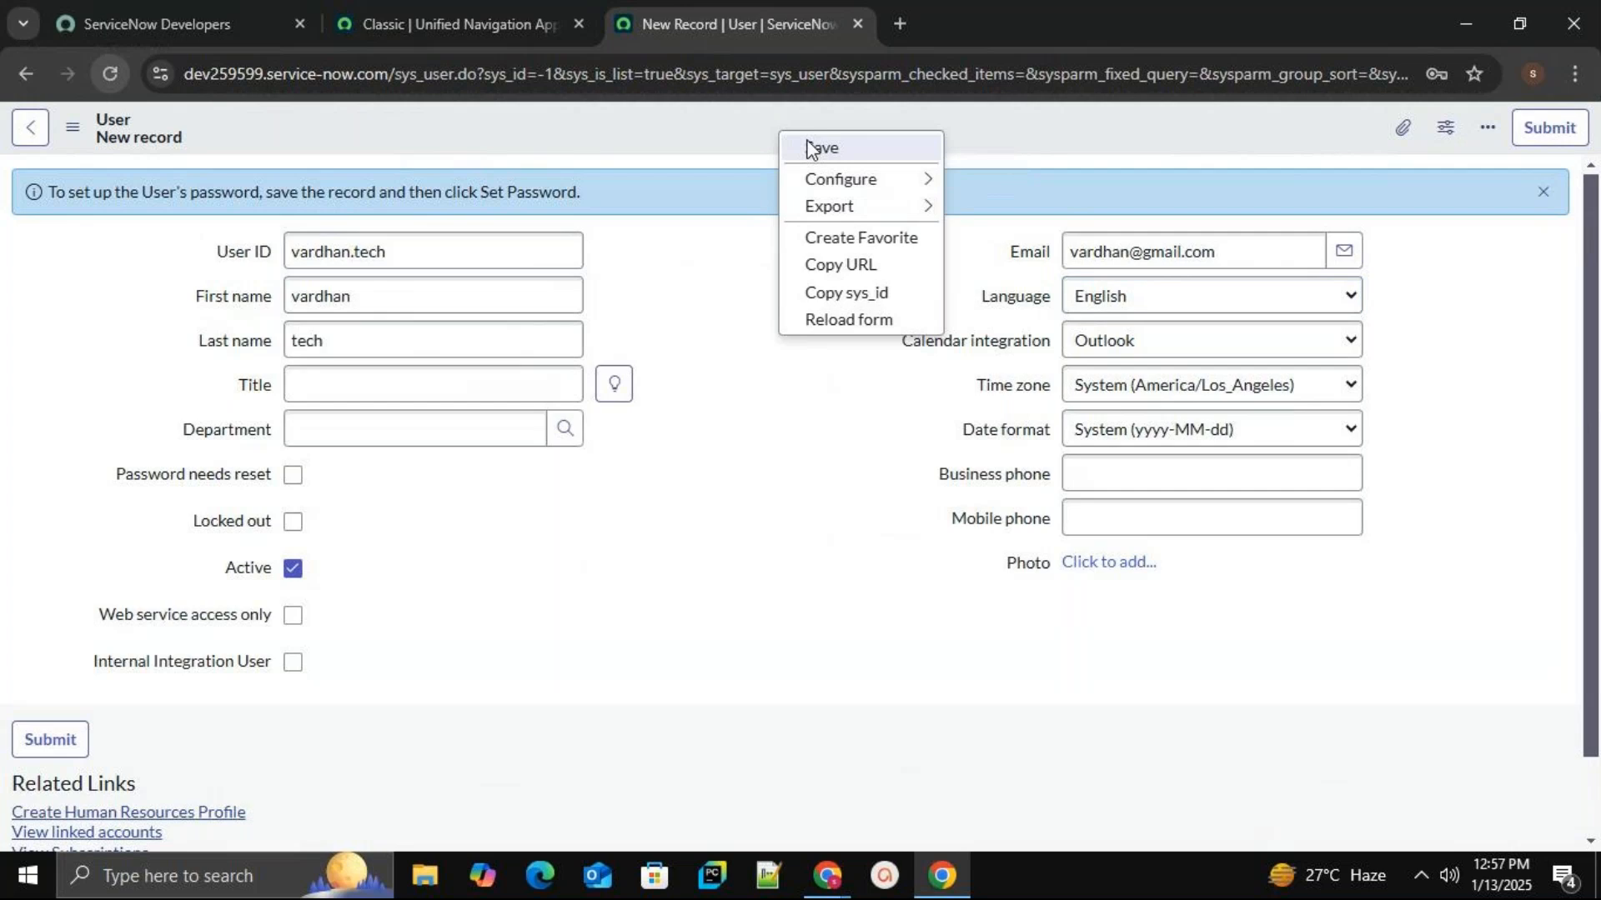
left_click(808, 149)
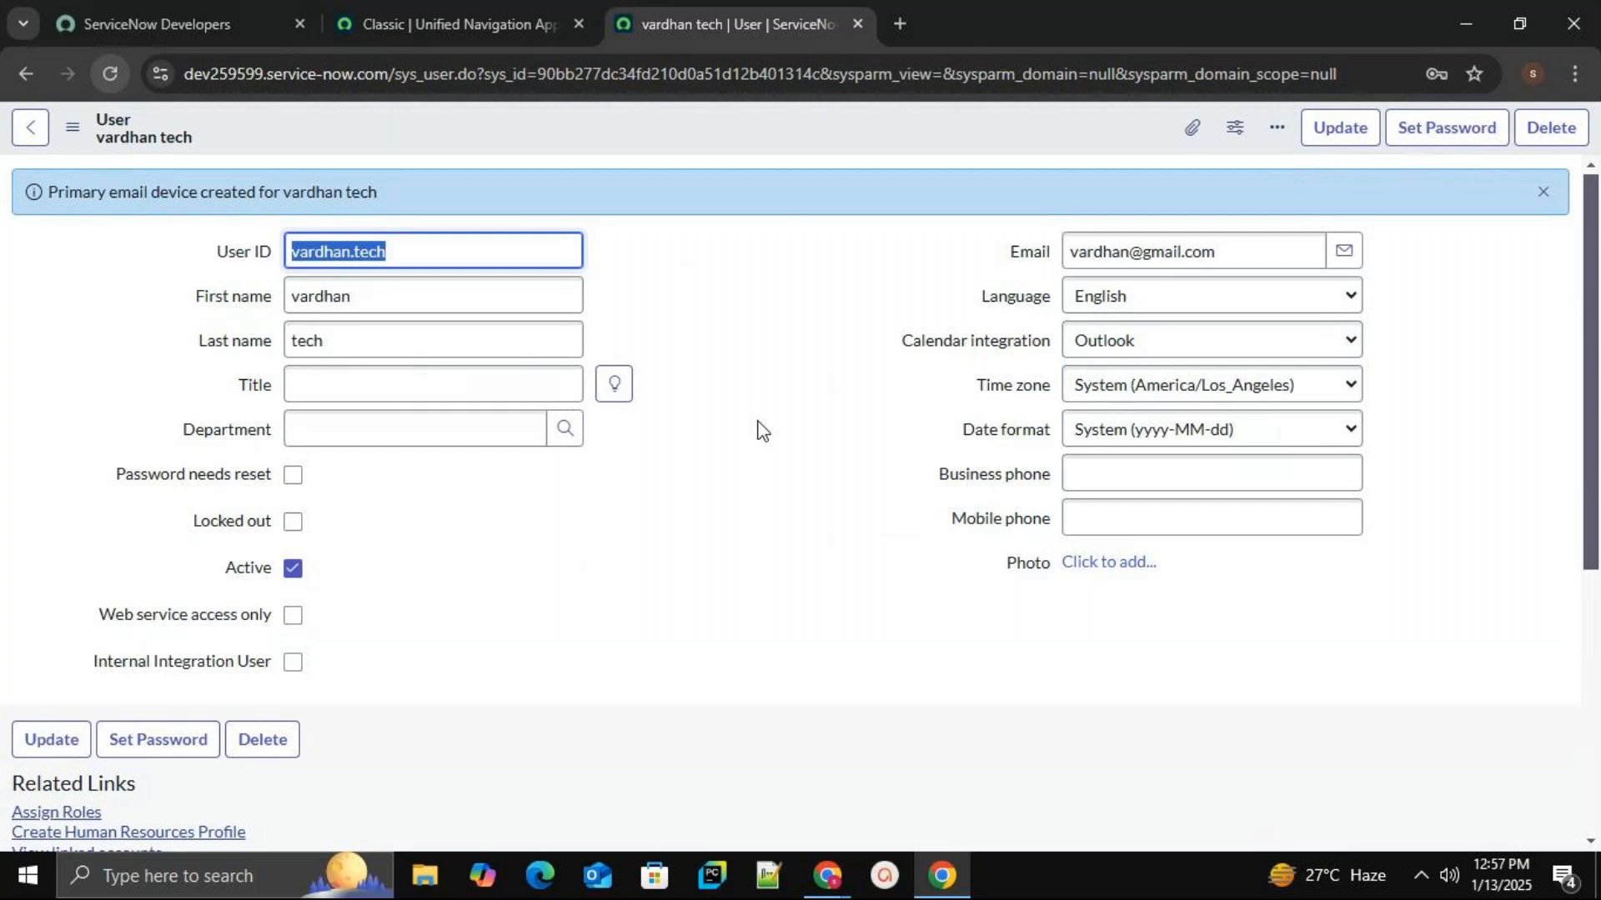
Open a fresh Users list in a new browser tab.
left_click(504, 14)
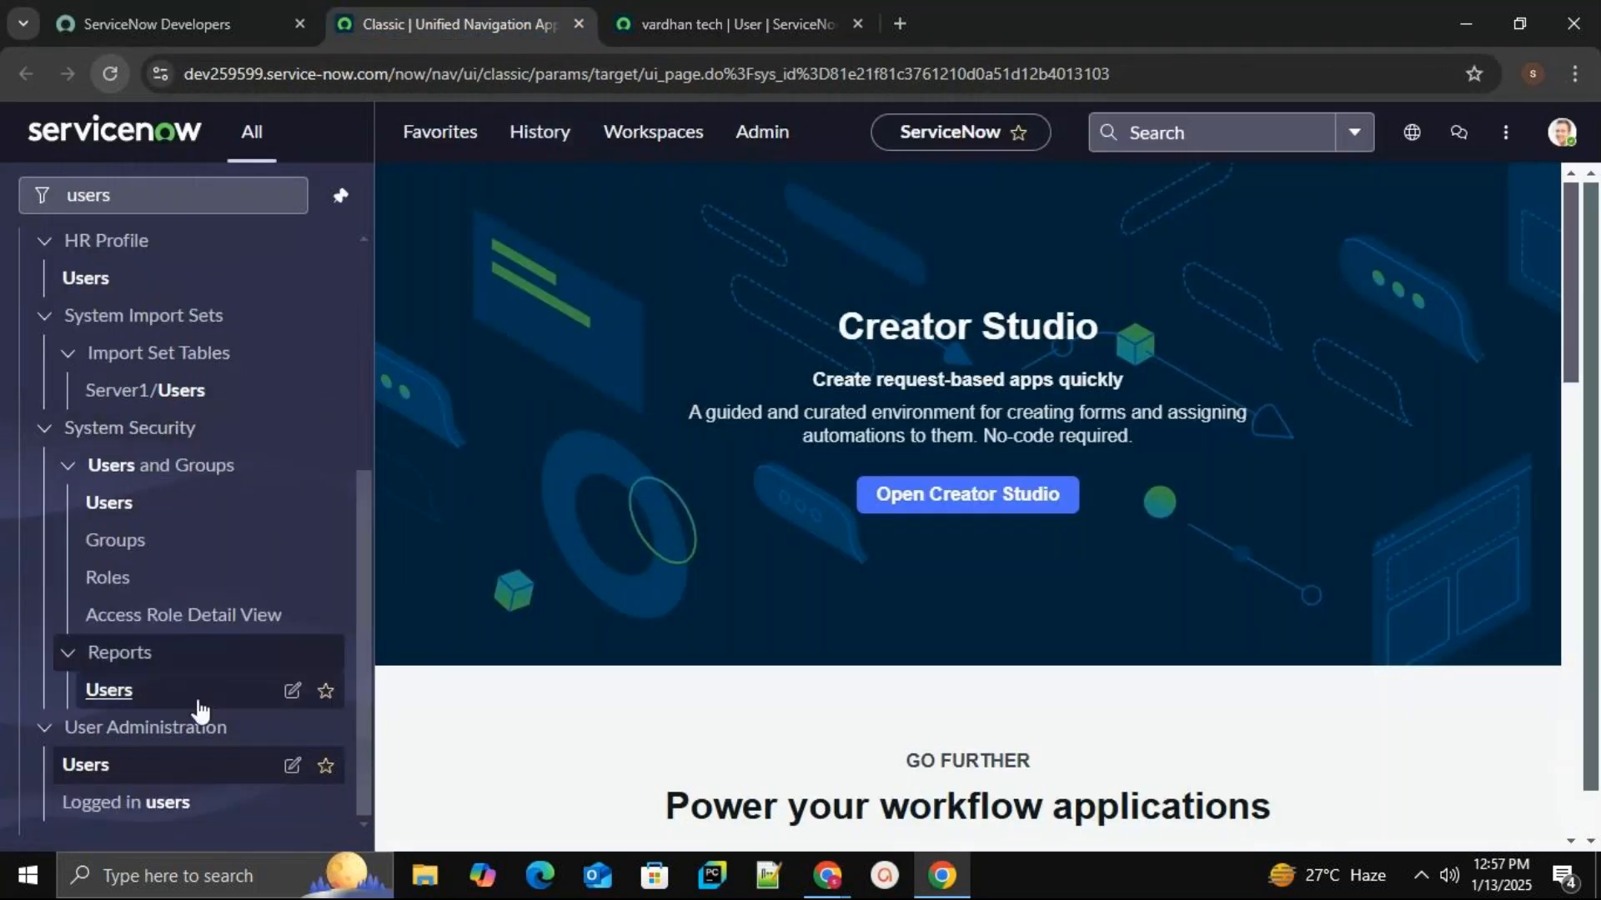
middle_click(101, 772)
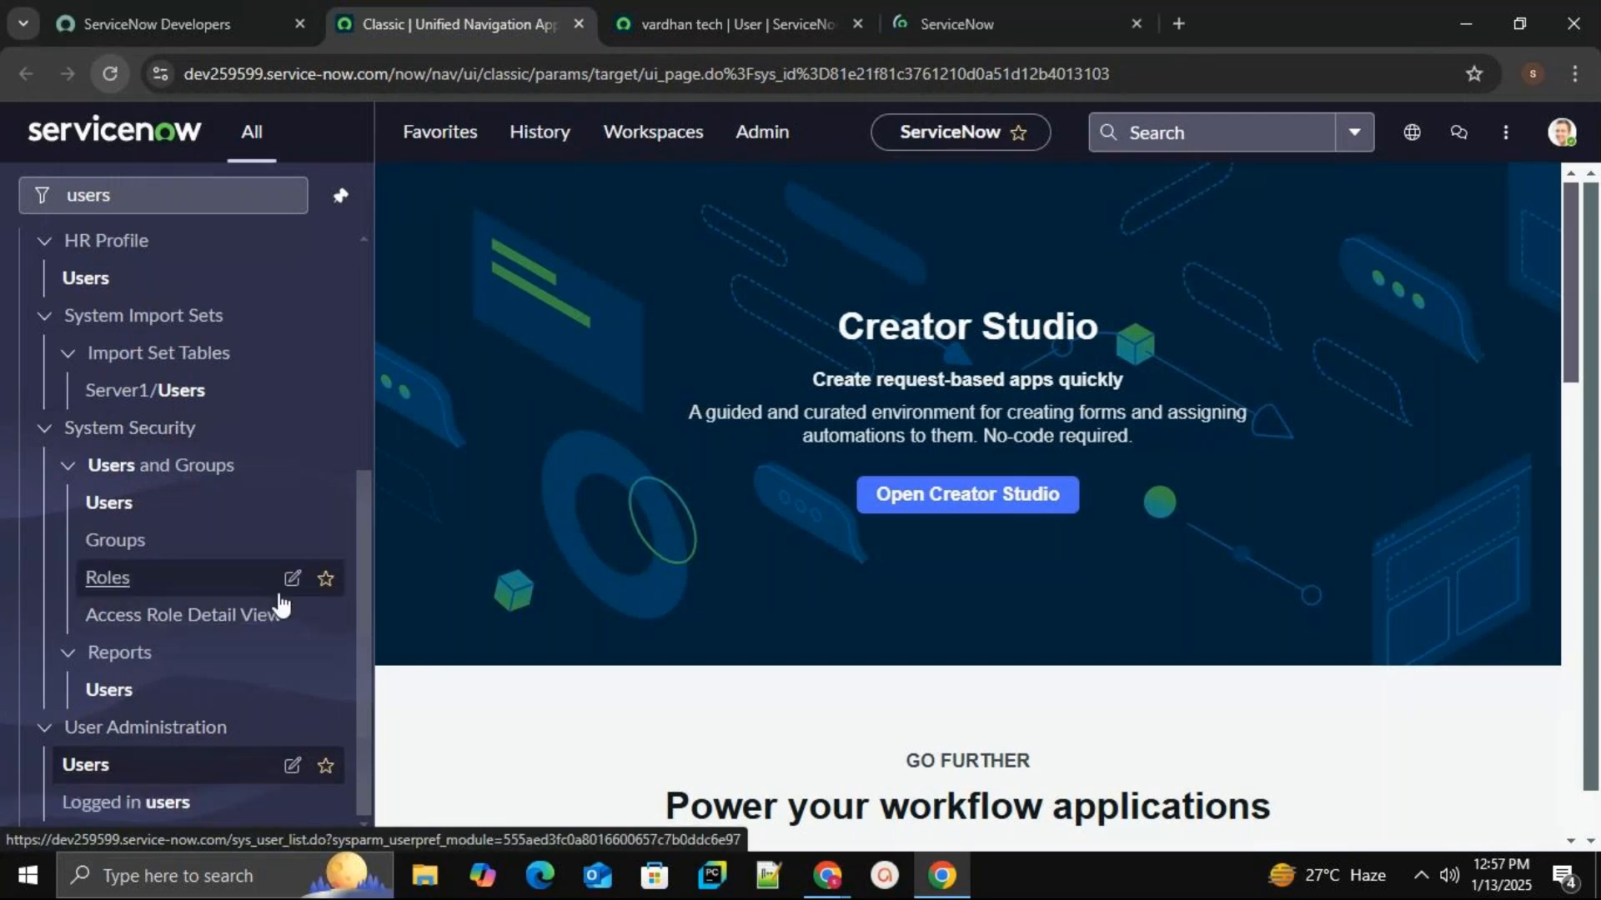
left_click(955, 13)
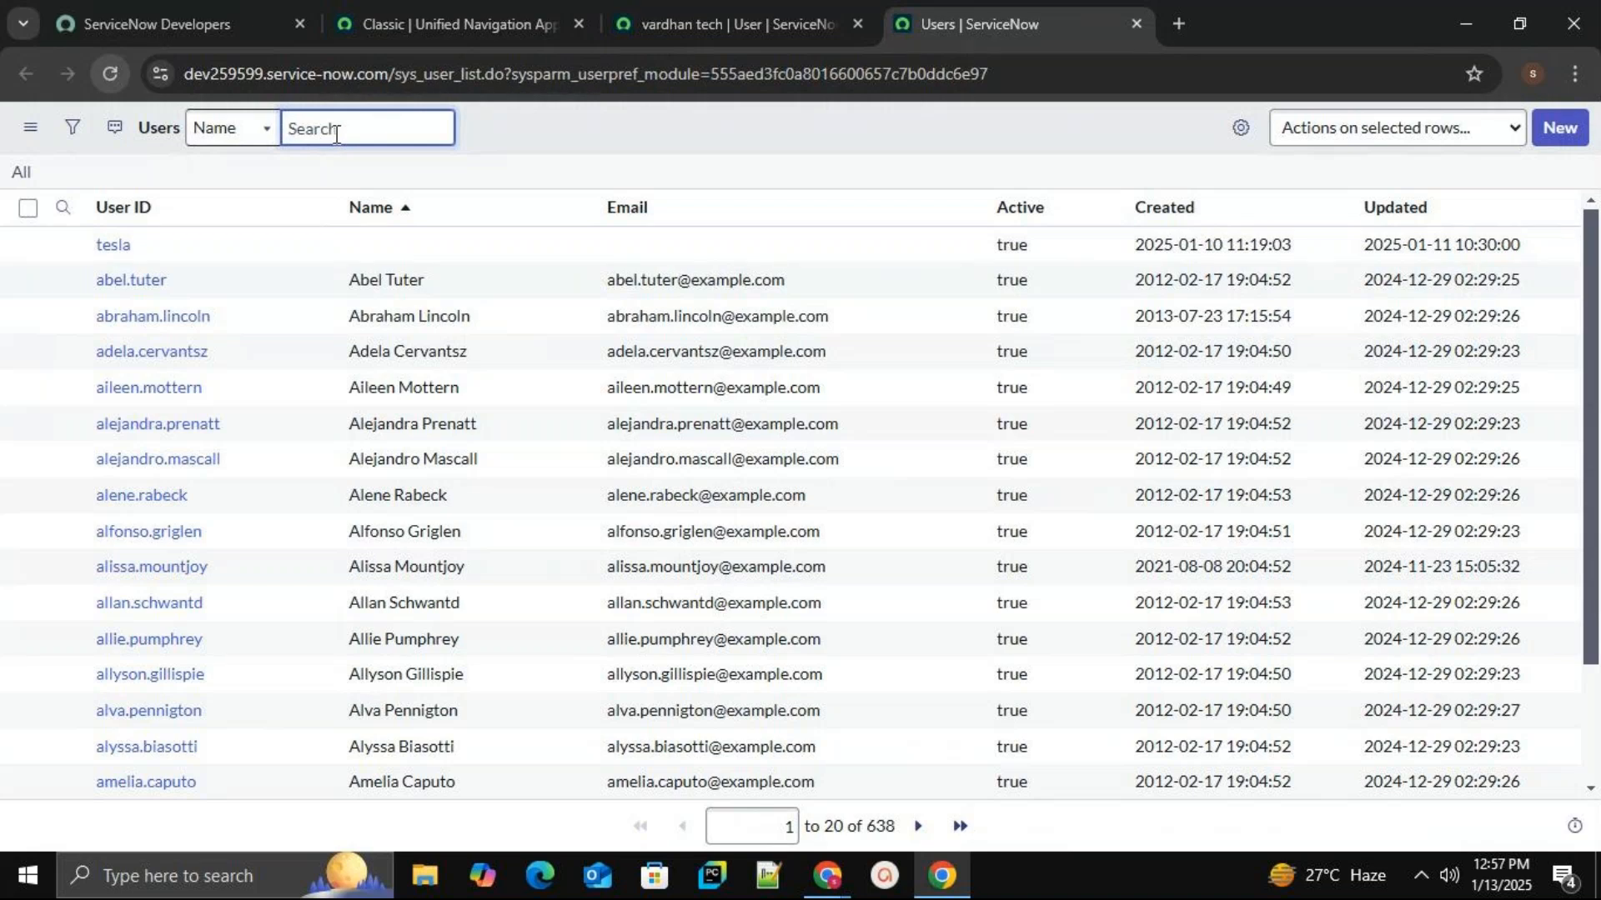
Search the list by Name for the new user, then return to the user's record.
left_click(246, 131)
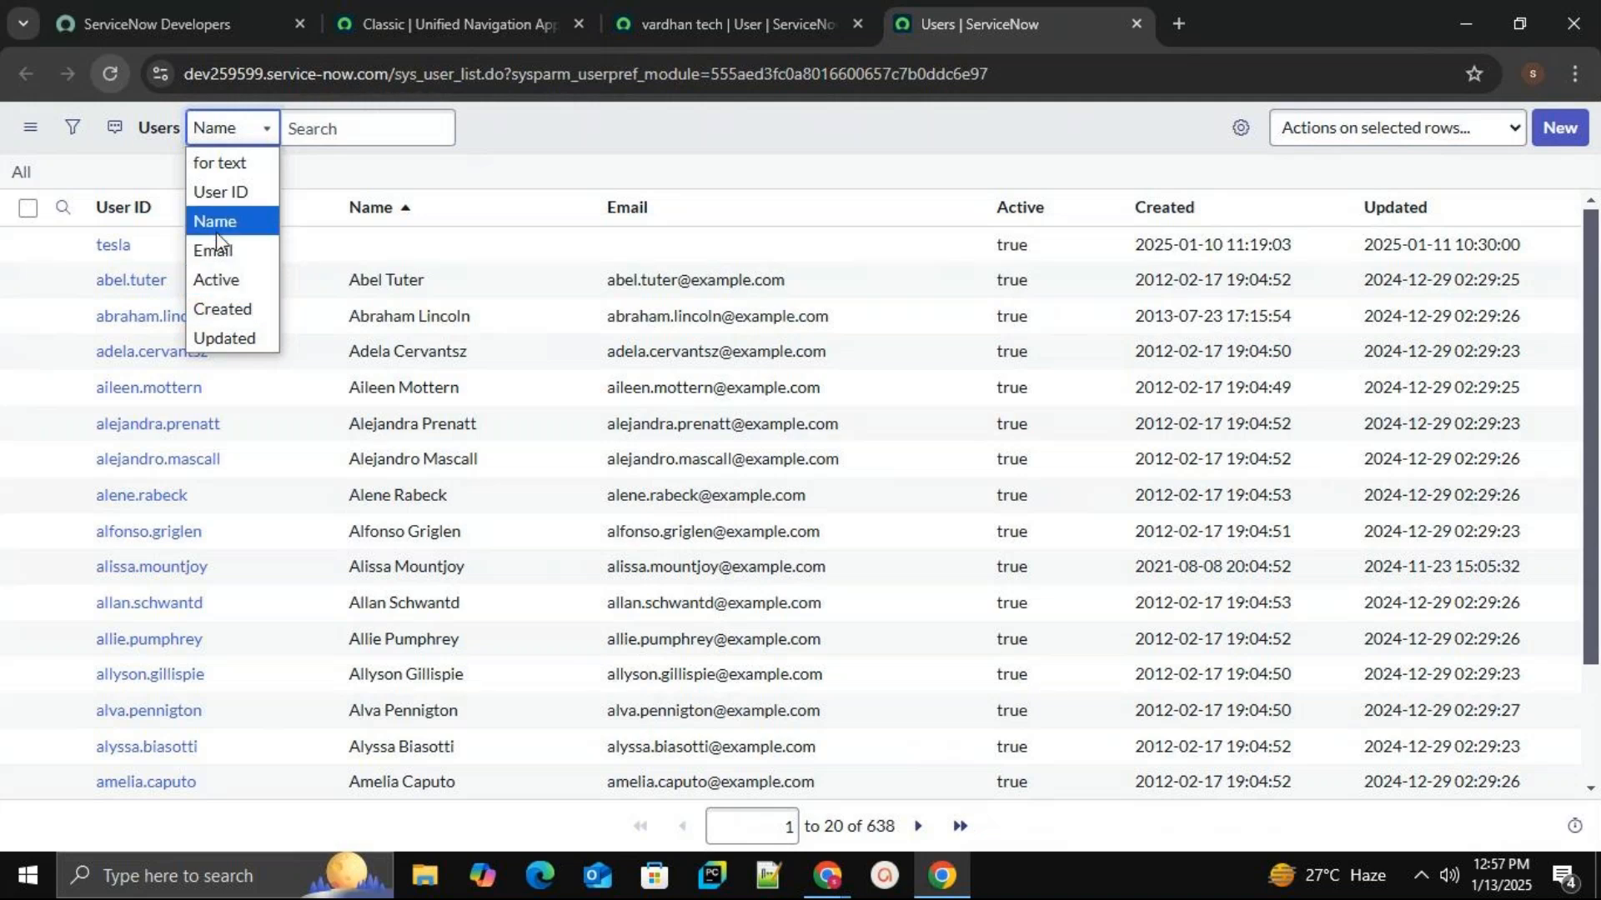
left_click(327, 125)
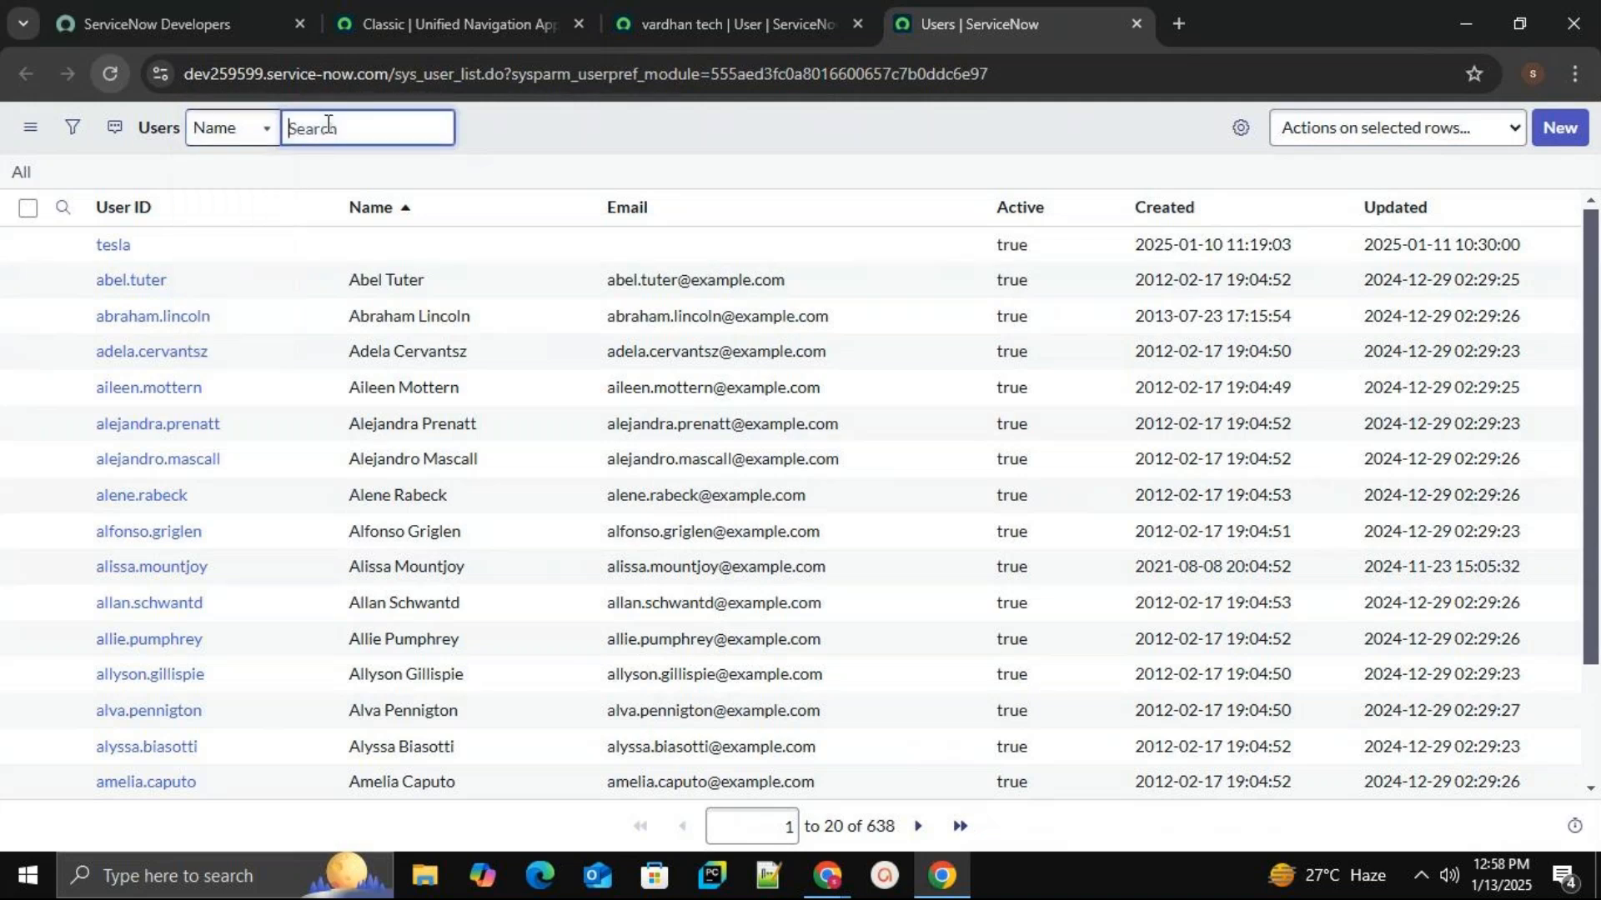
type("vardhan")
key("Return")
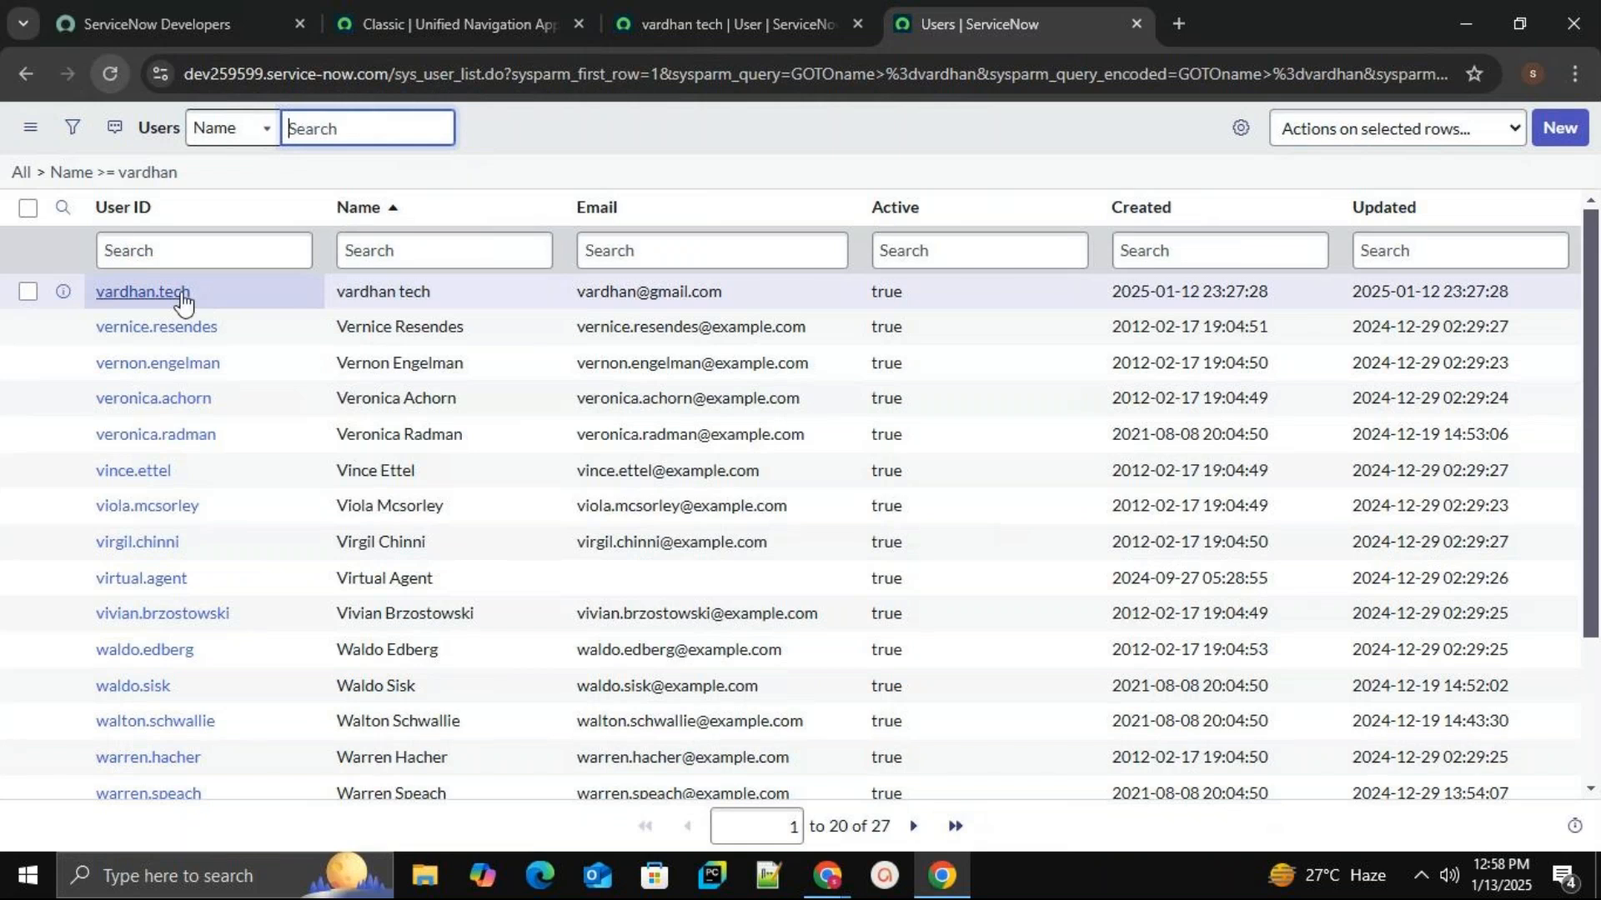
left_click(719, 22)
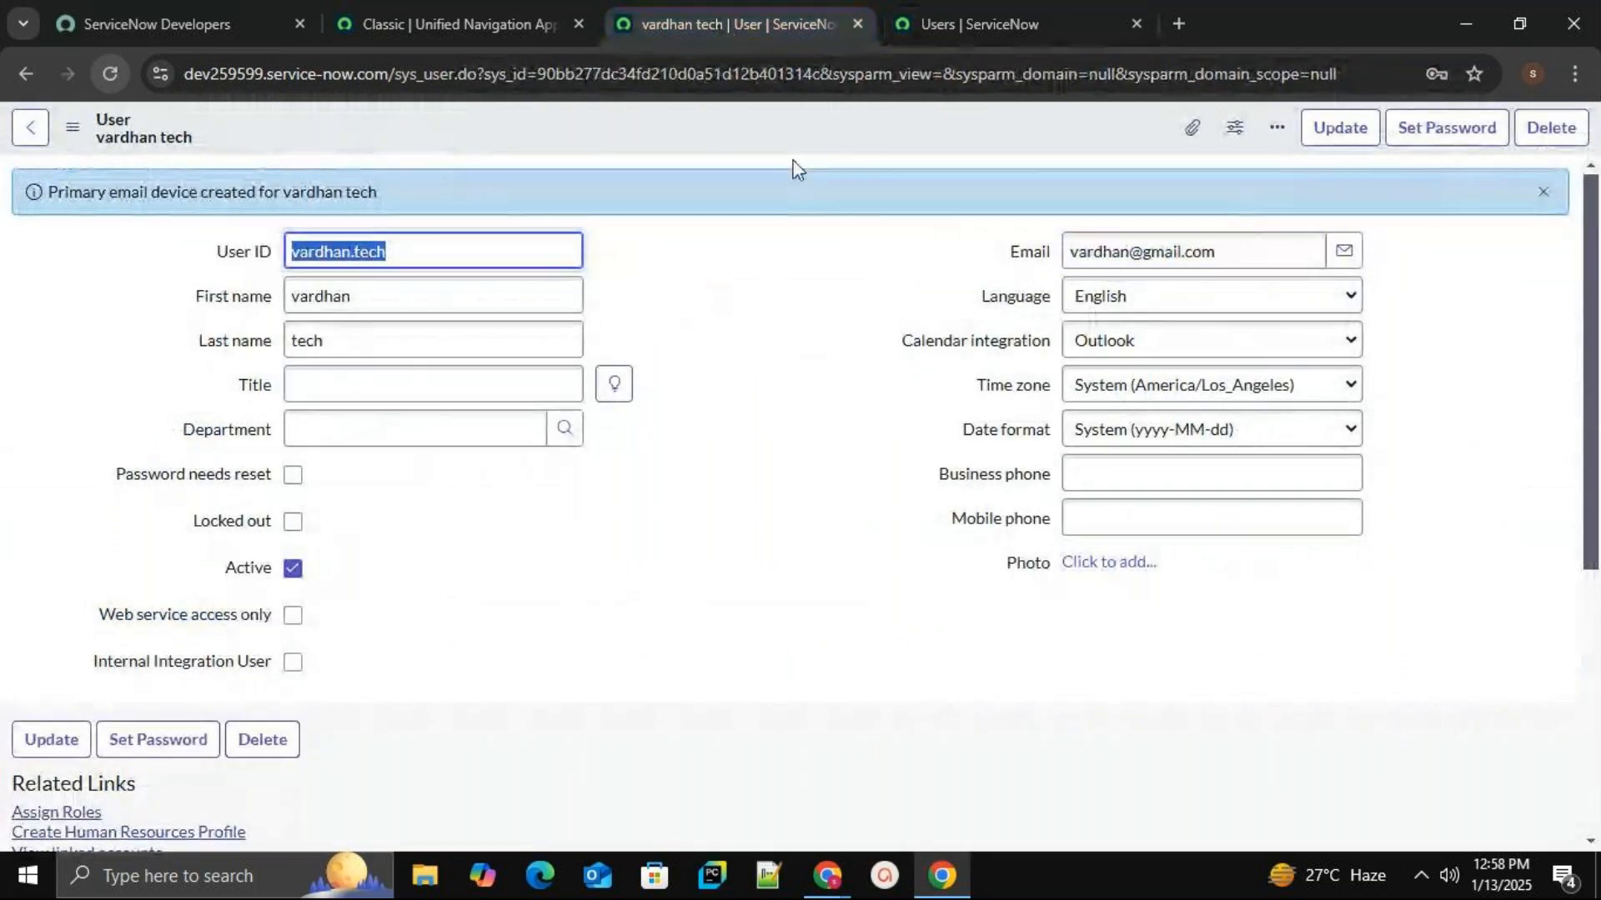
Open another Users list in a new tab and start a second new user record.
left_click(479, 12)
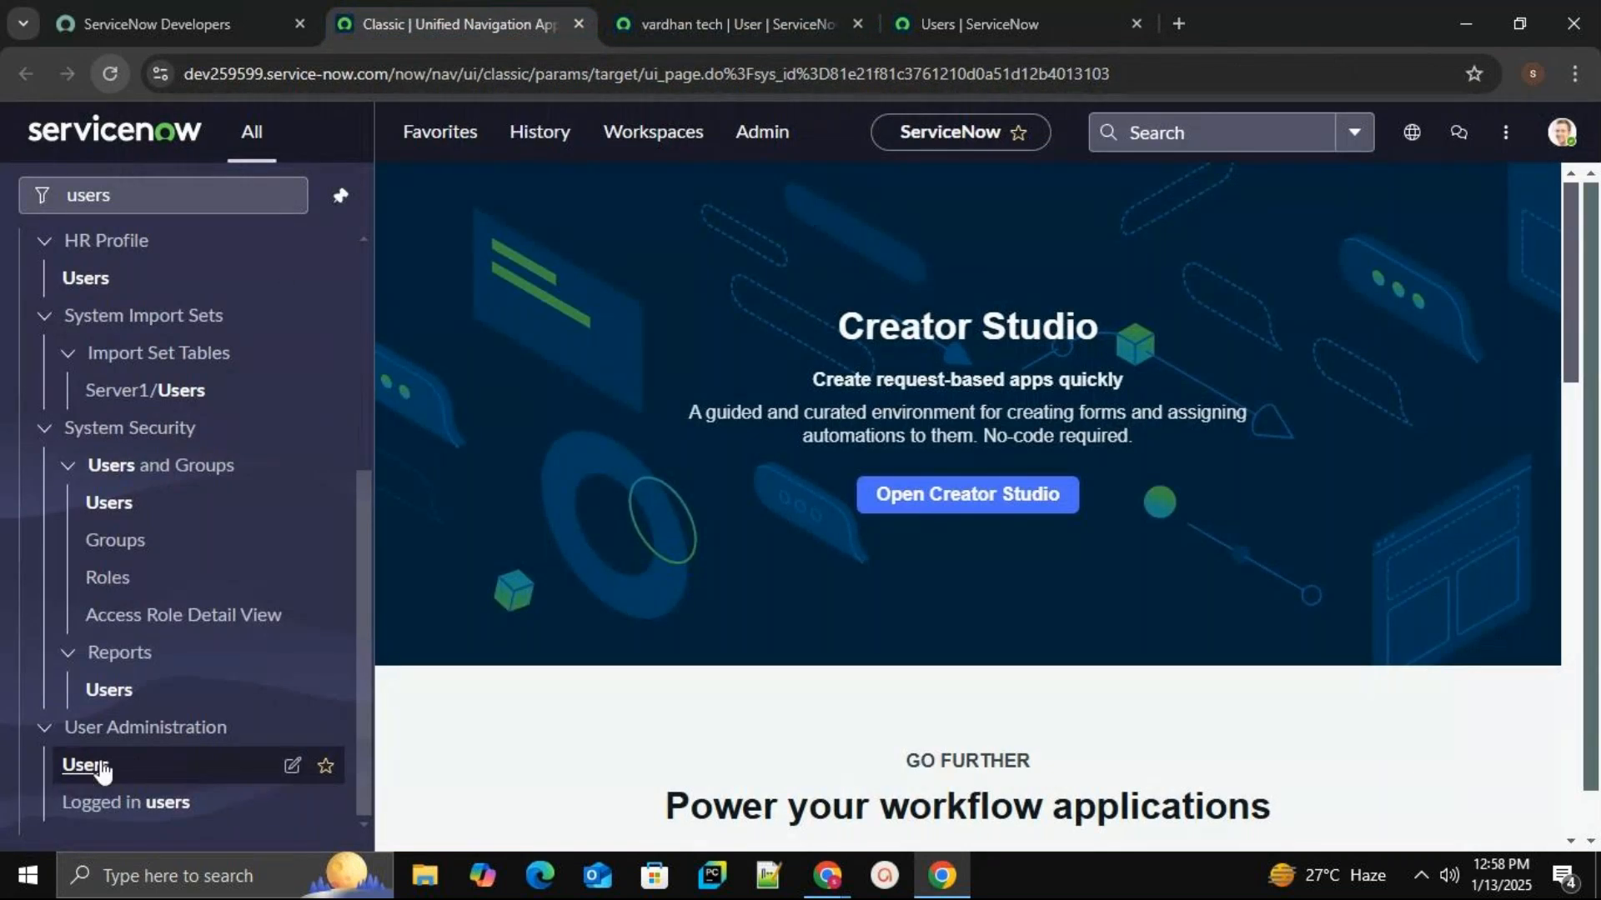
middle_click(100, 768)
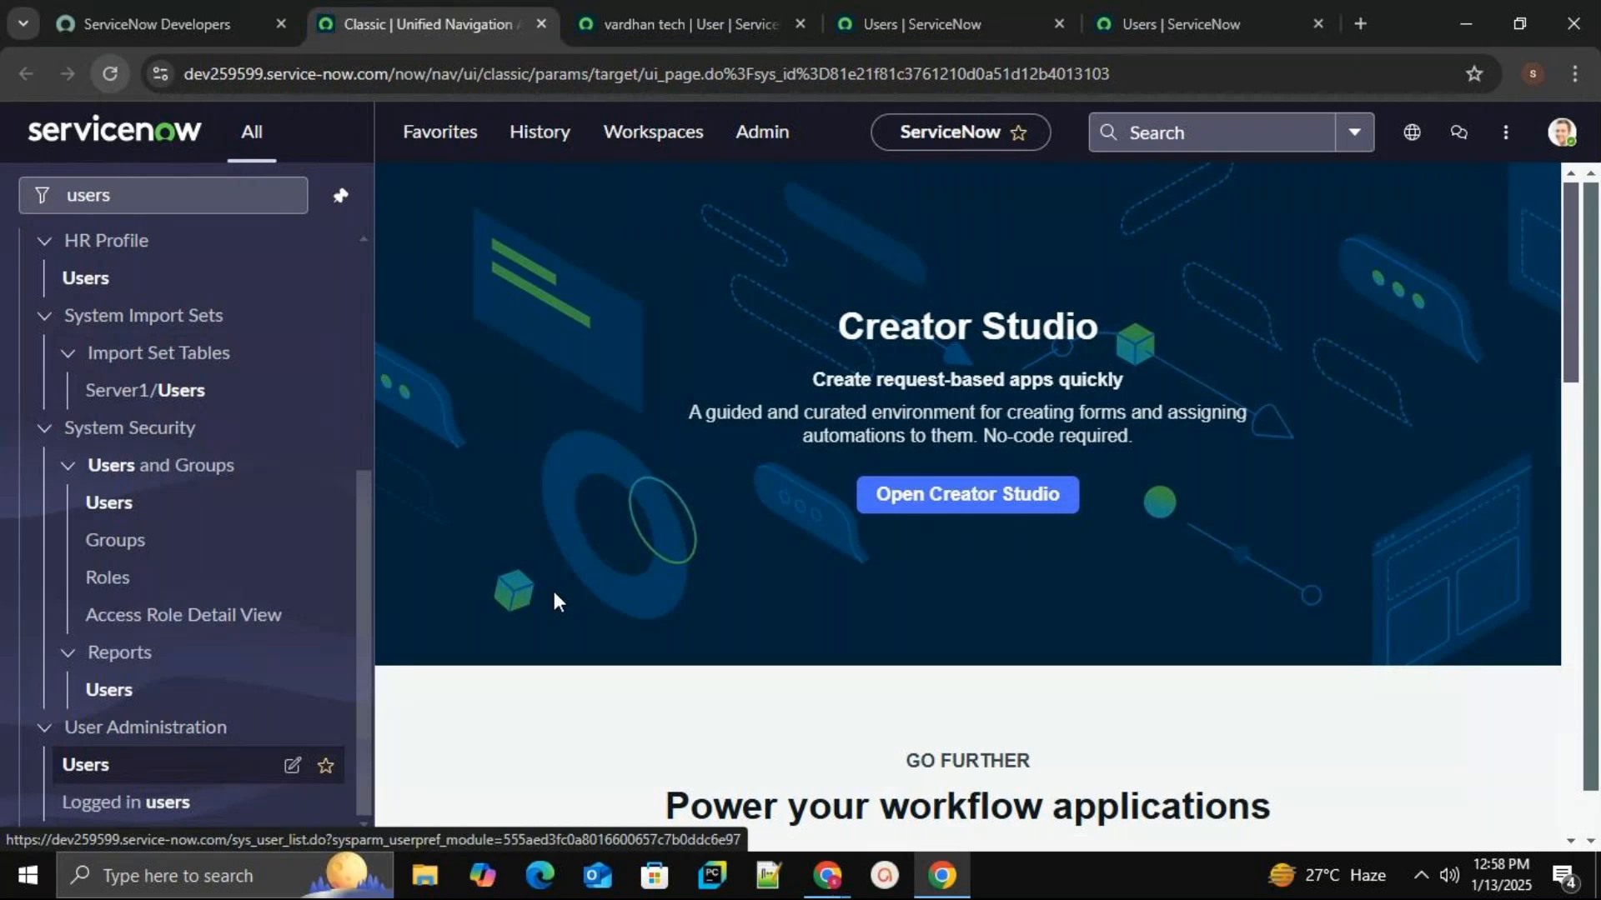
left_click(1167, 12)
left_click(1559, 130)
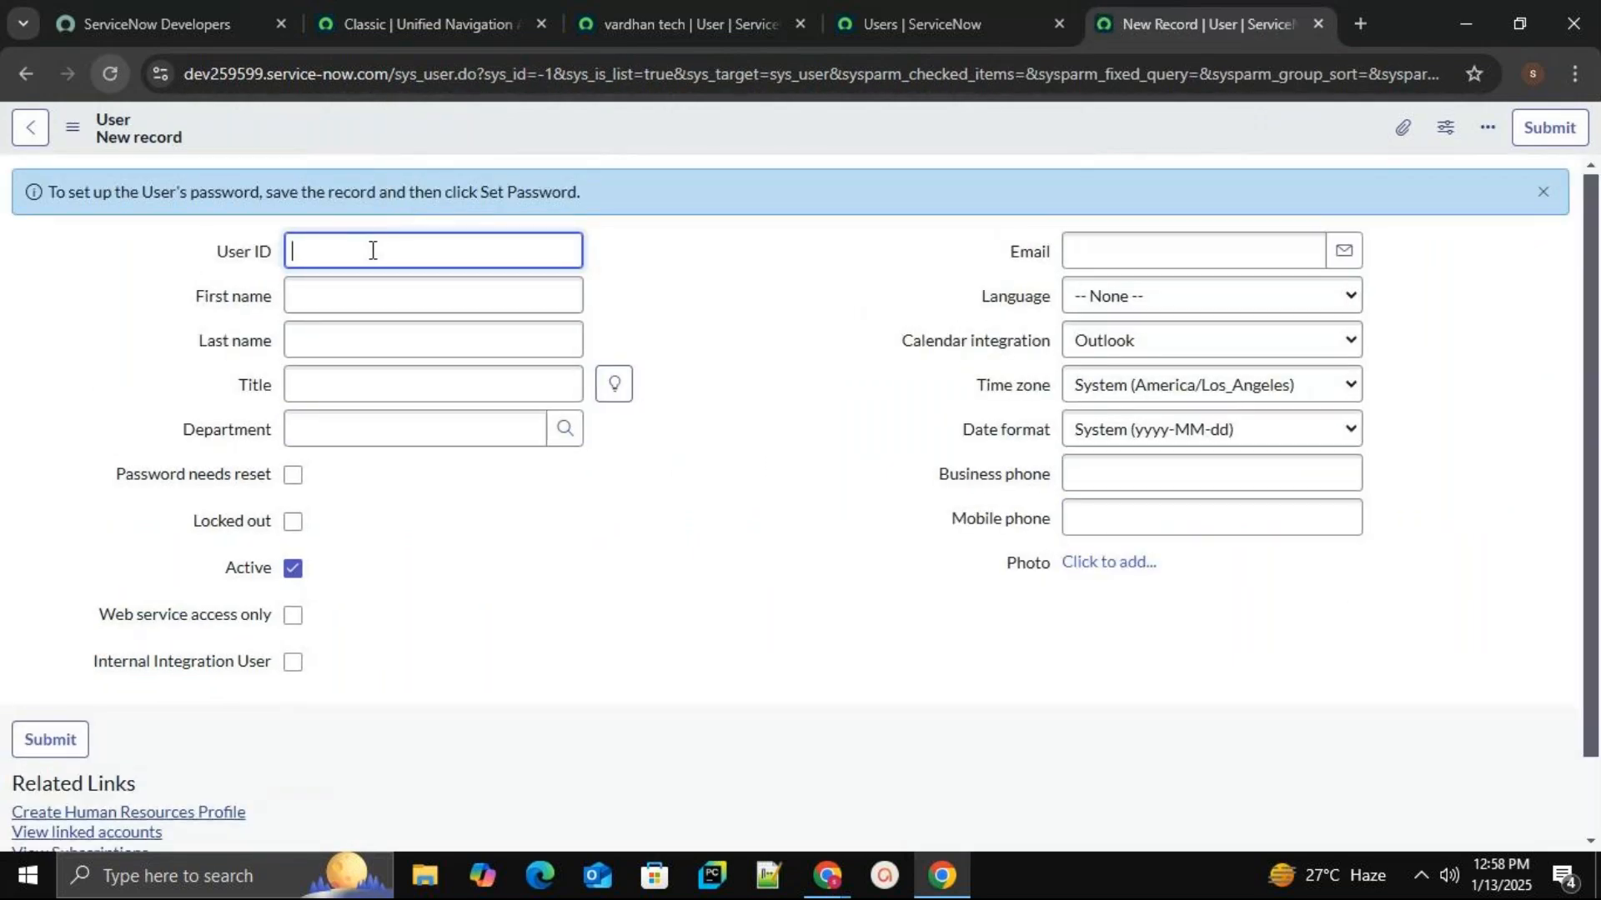
Enter the second user's first name, last name and e-mail address.
left_click(368, 278)
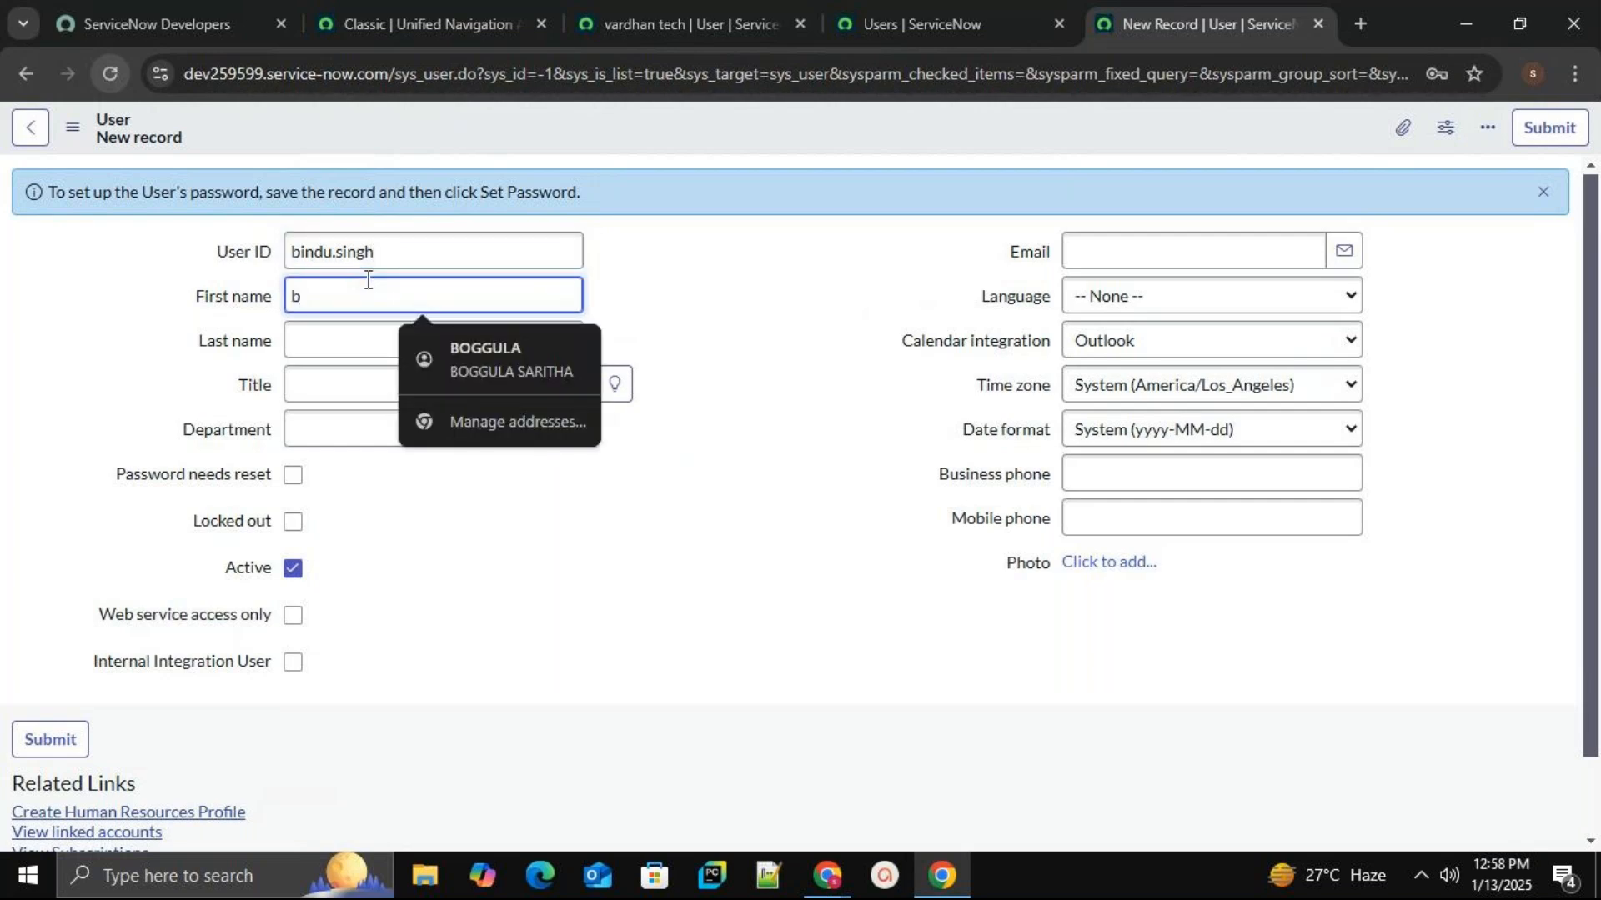
left_click(367, 343)
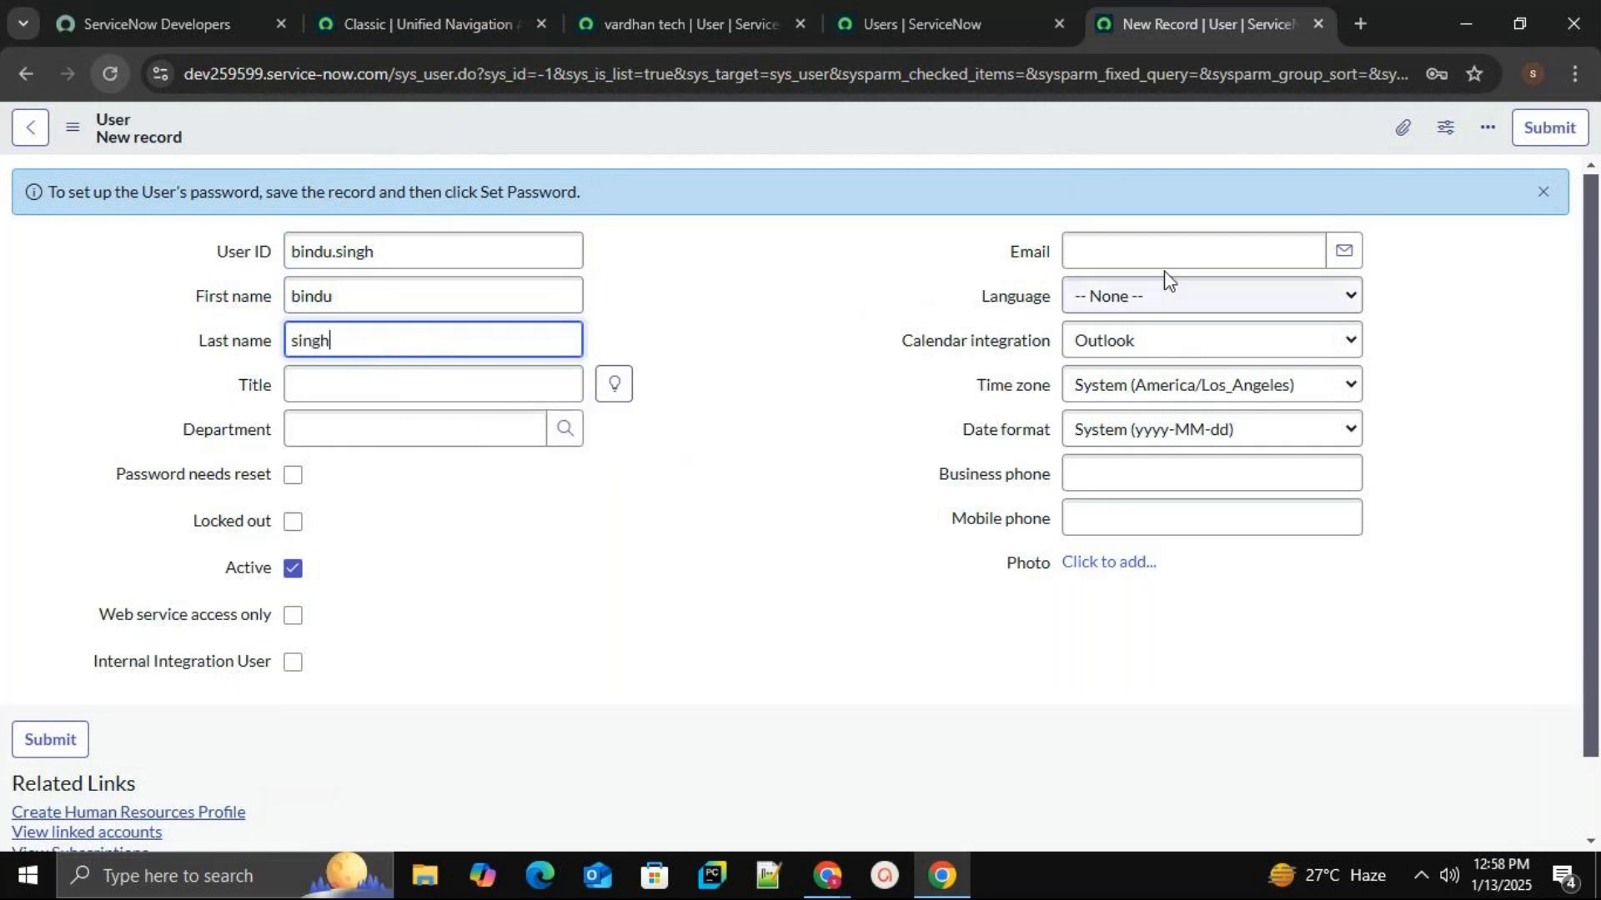
left_click(1239, 247)
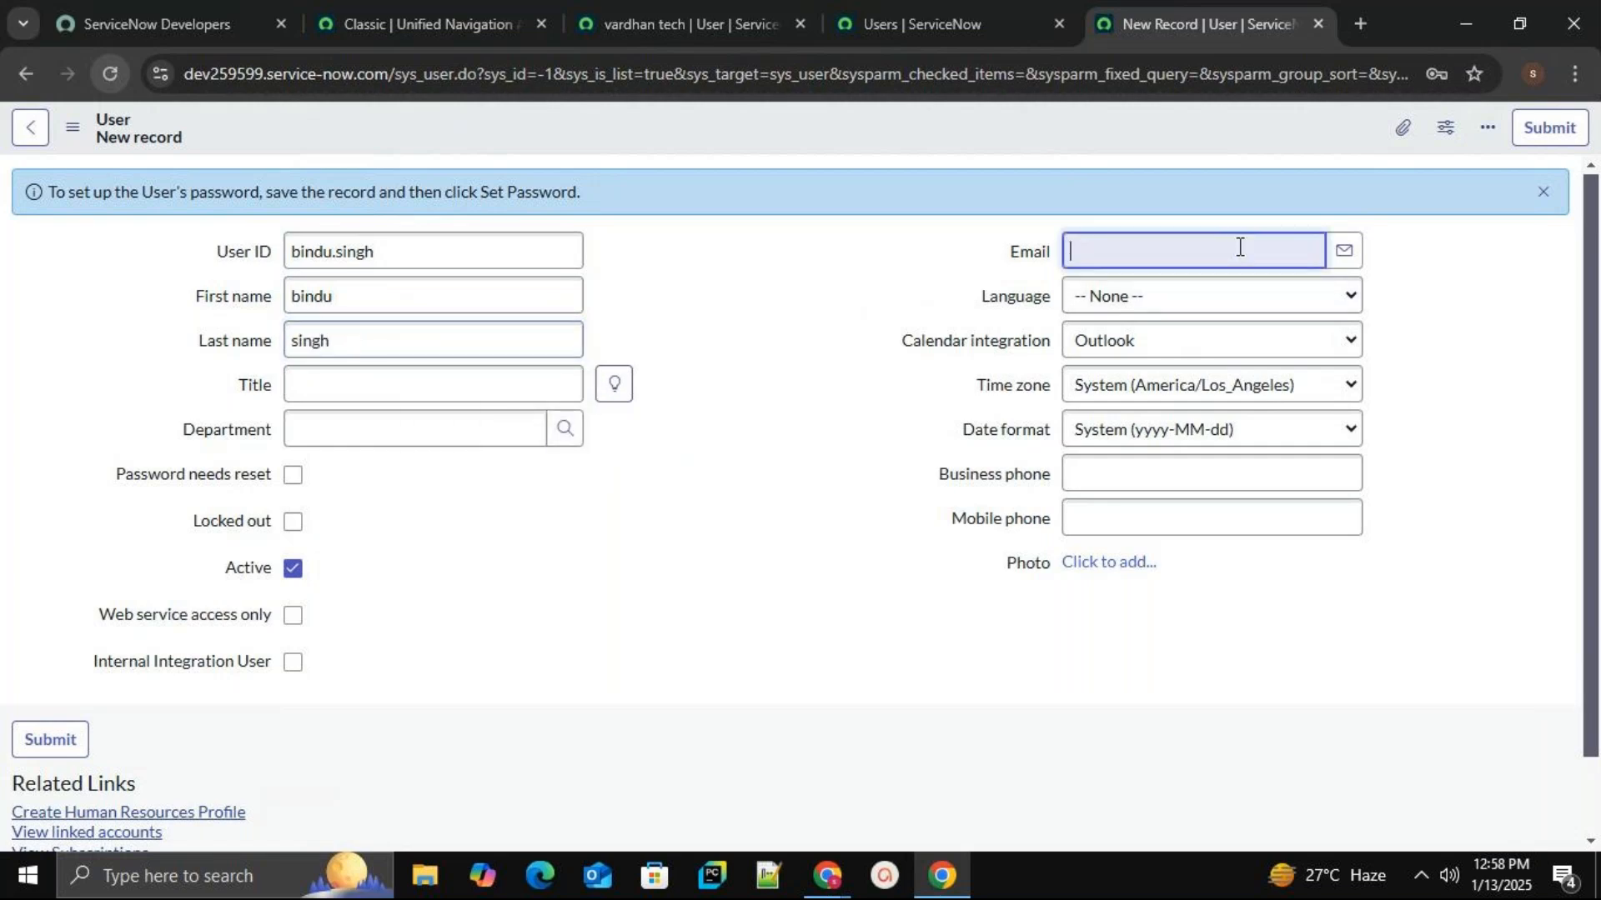
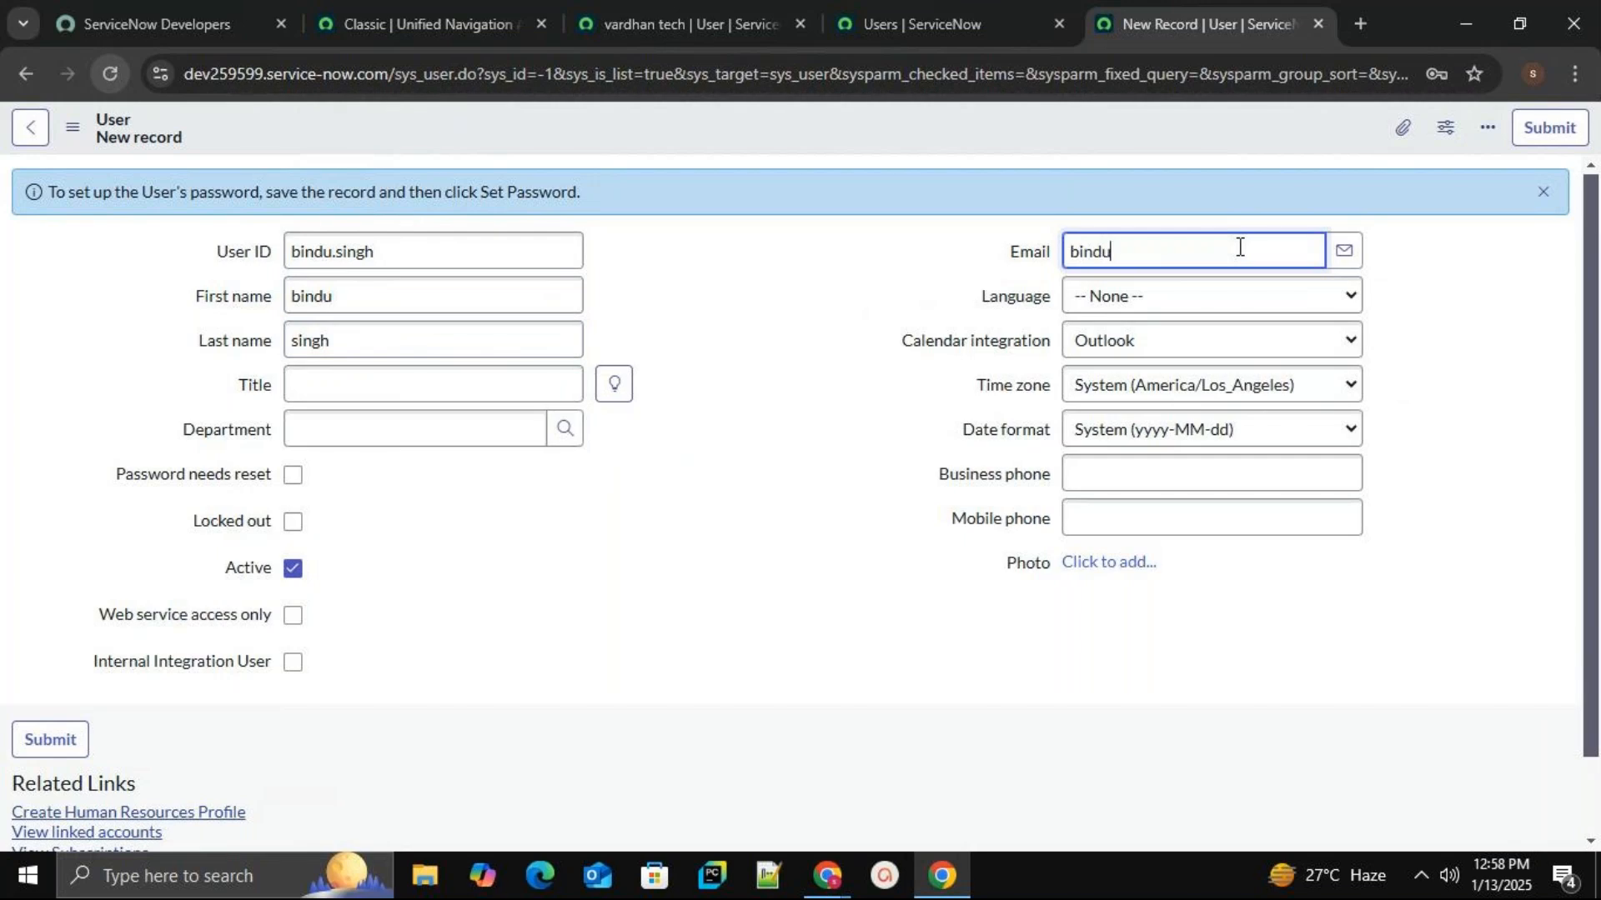
Set the second user's language to English and save the record.
left_click(1143, 295)
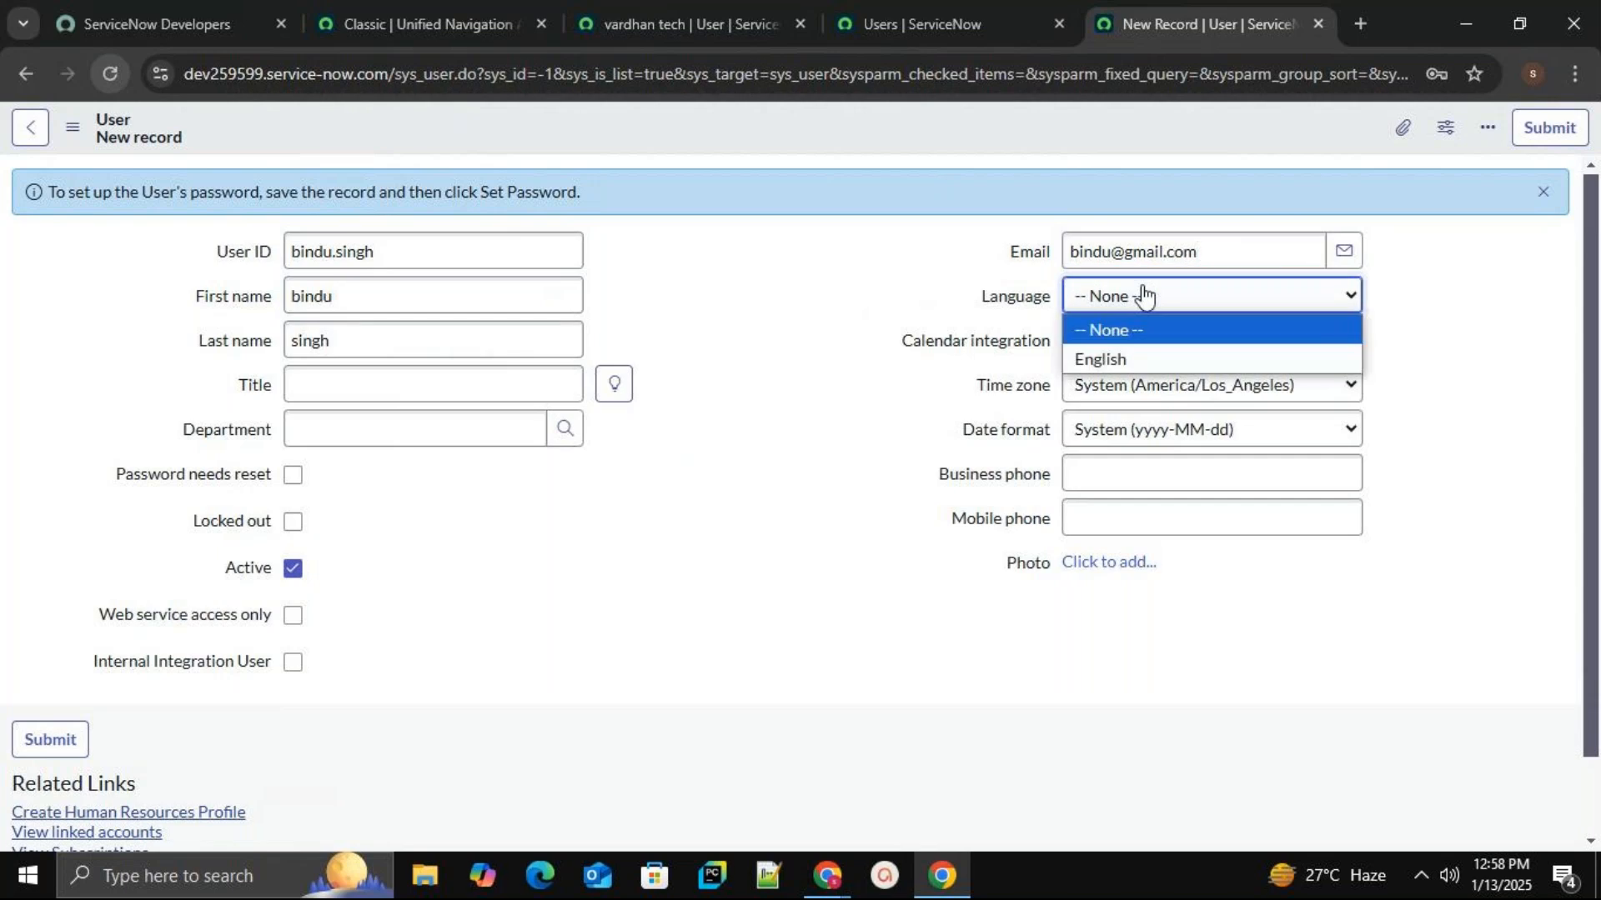
left_click(1123, 348)
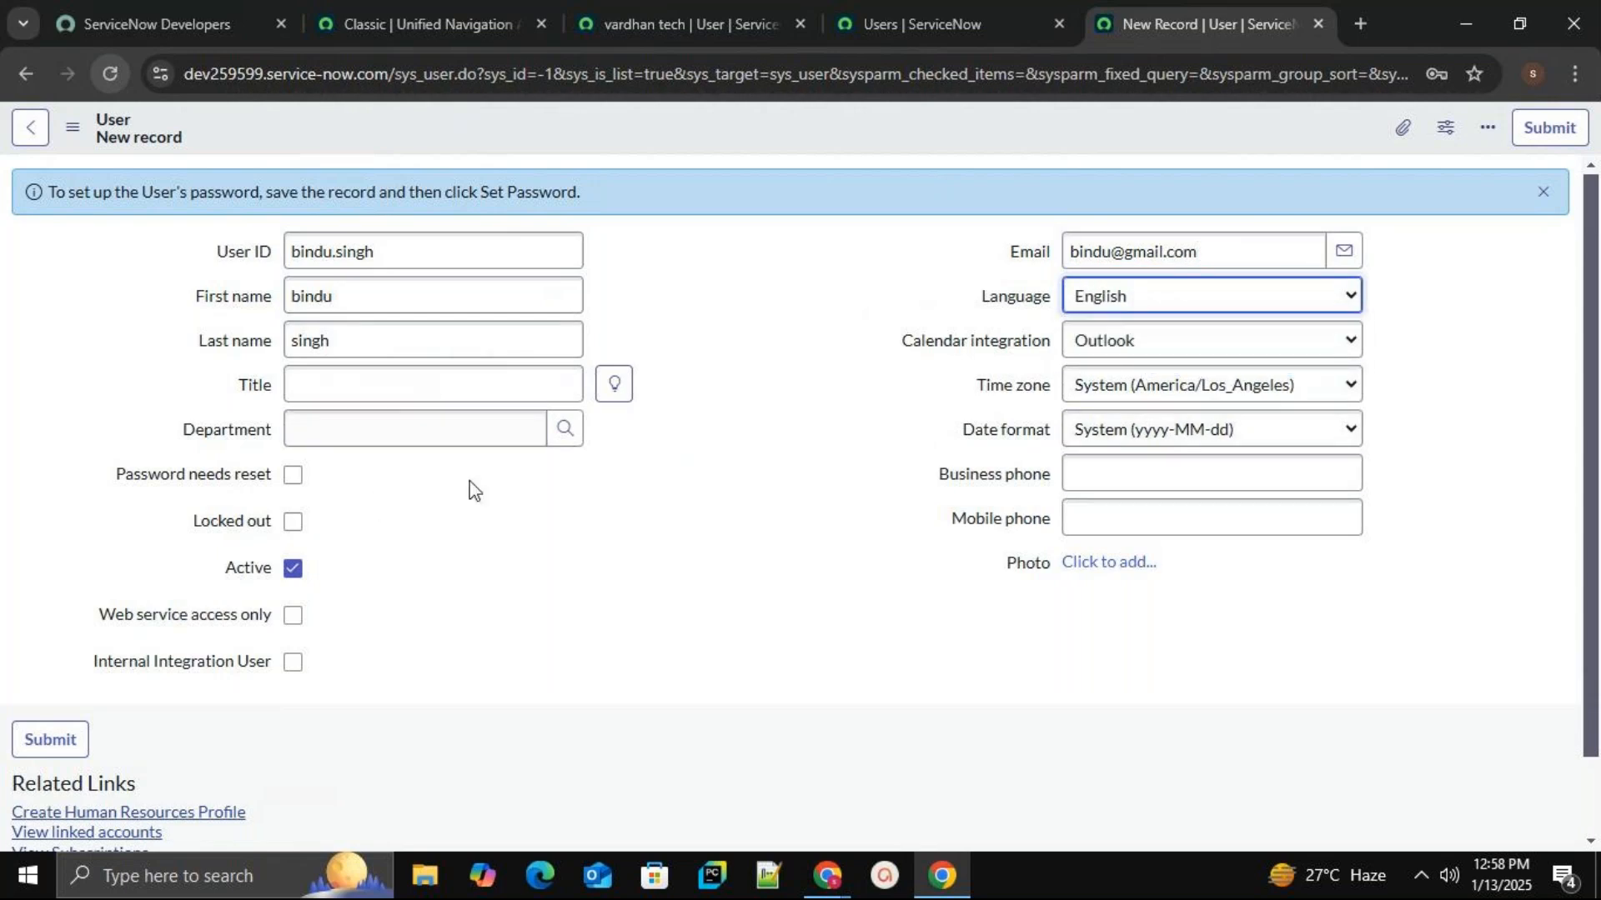
right_click(740, 122)
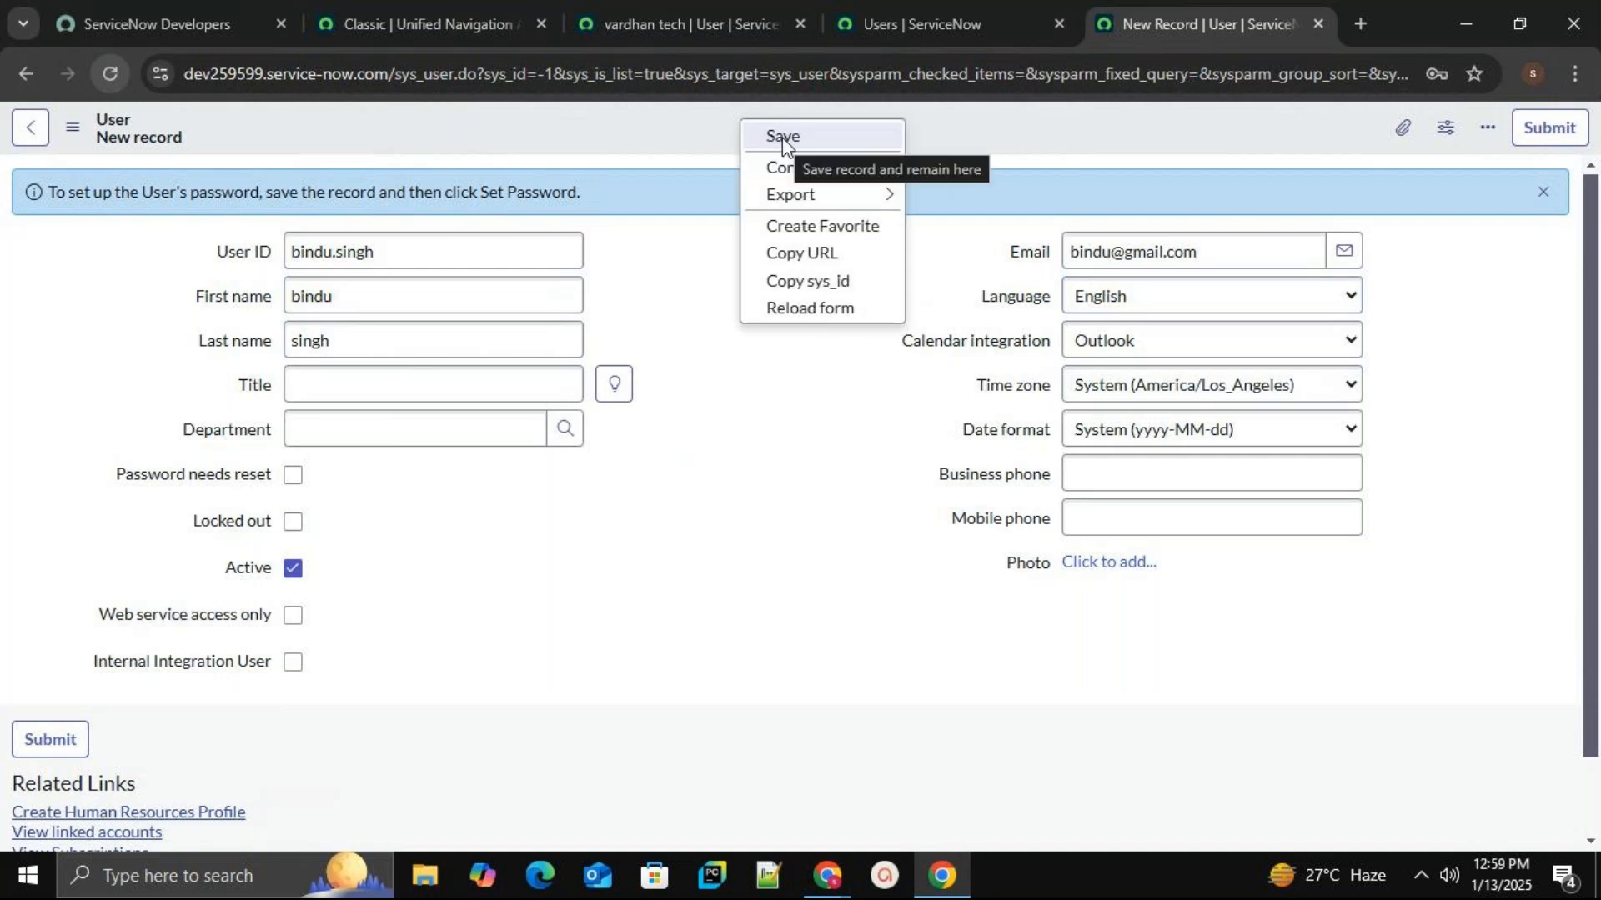
left_click(782, 138)
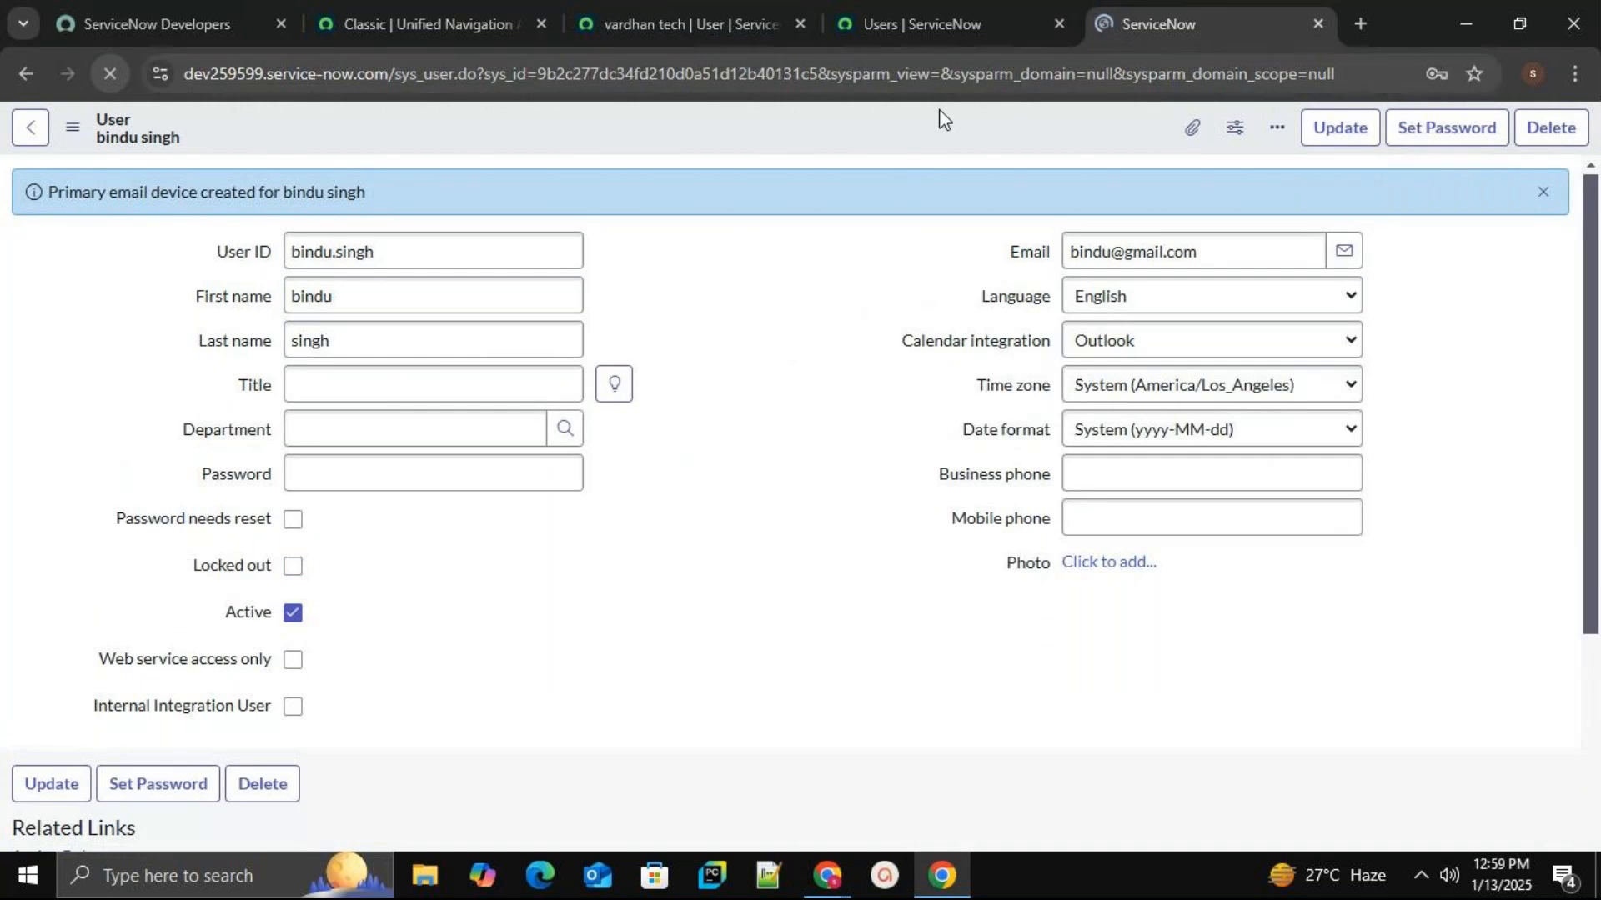
Search the Users list for the second user by name.
left_click(930, 21)
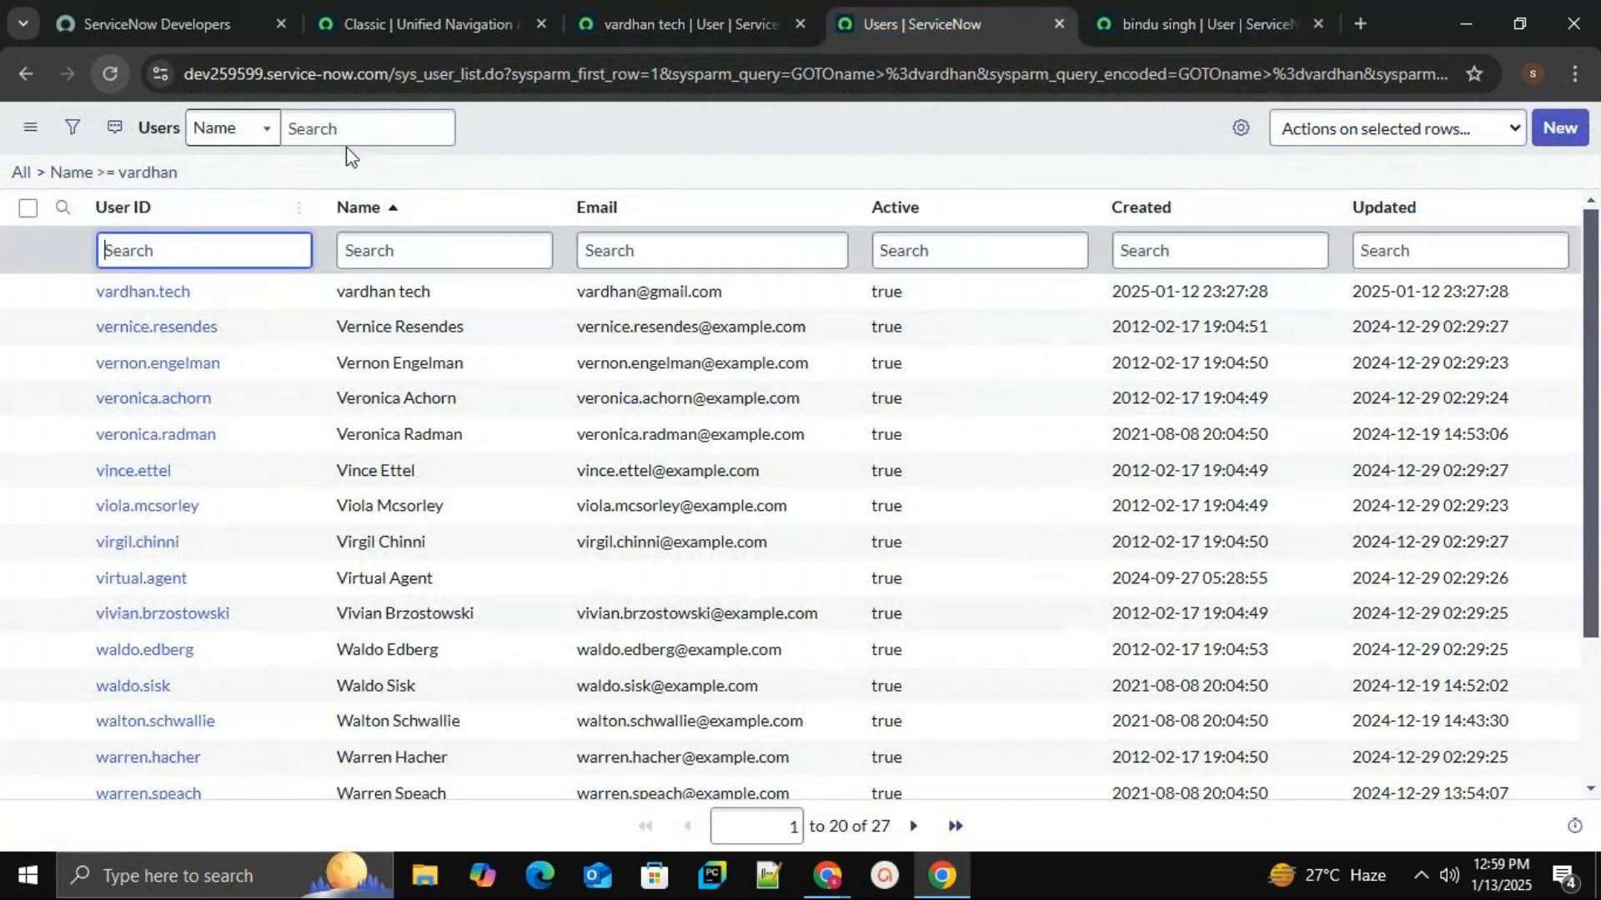
type("bindu")
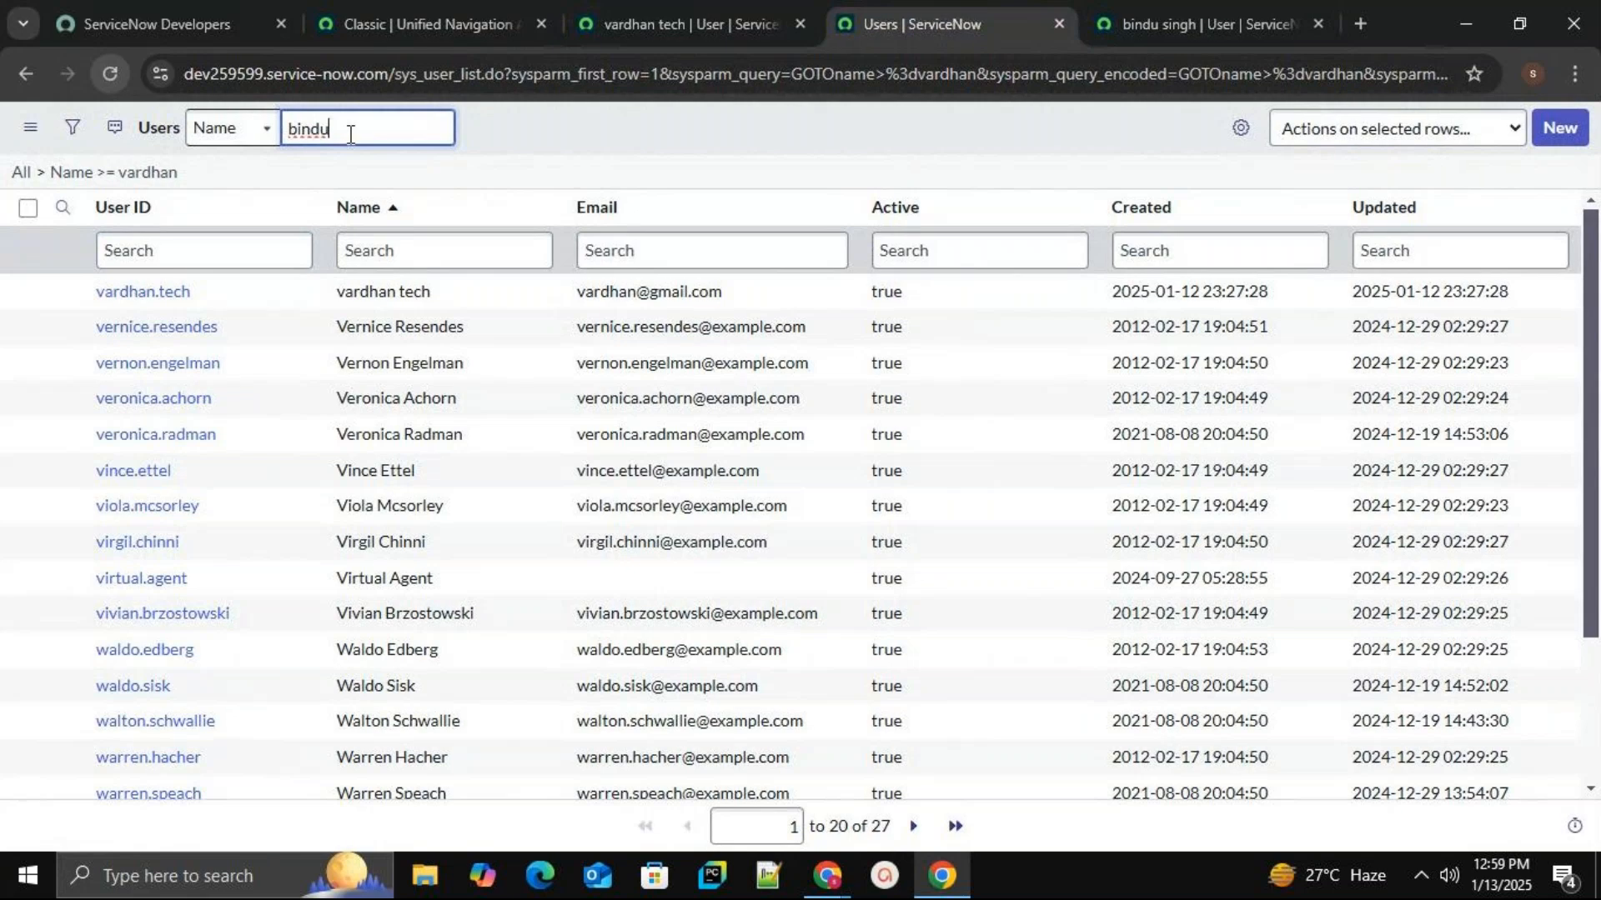
key("Return")
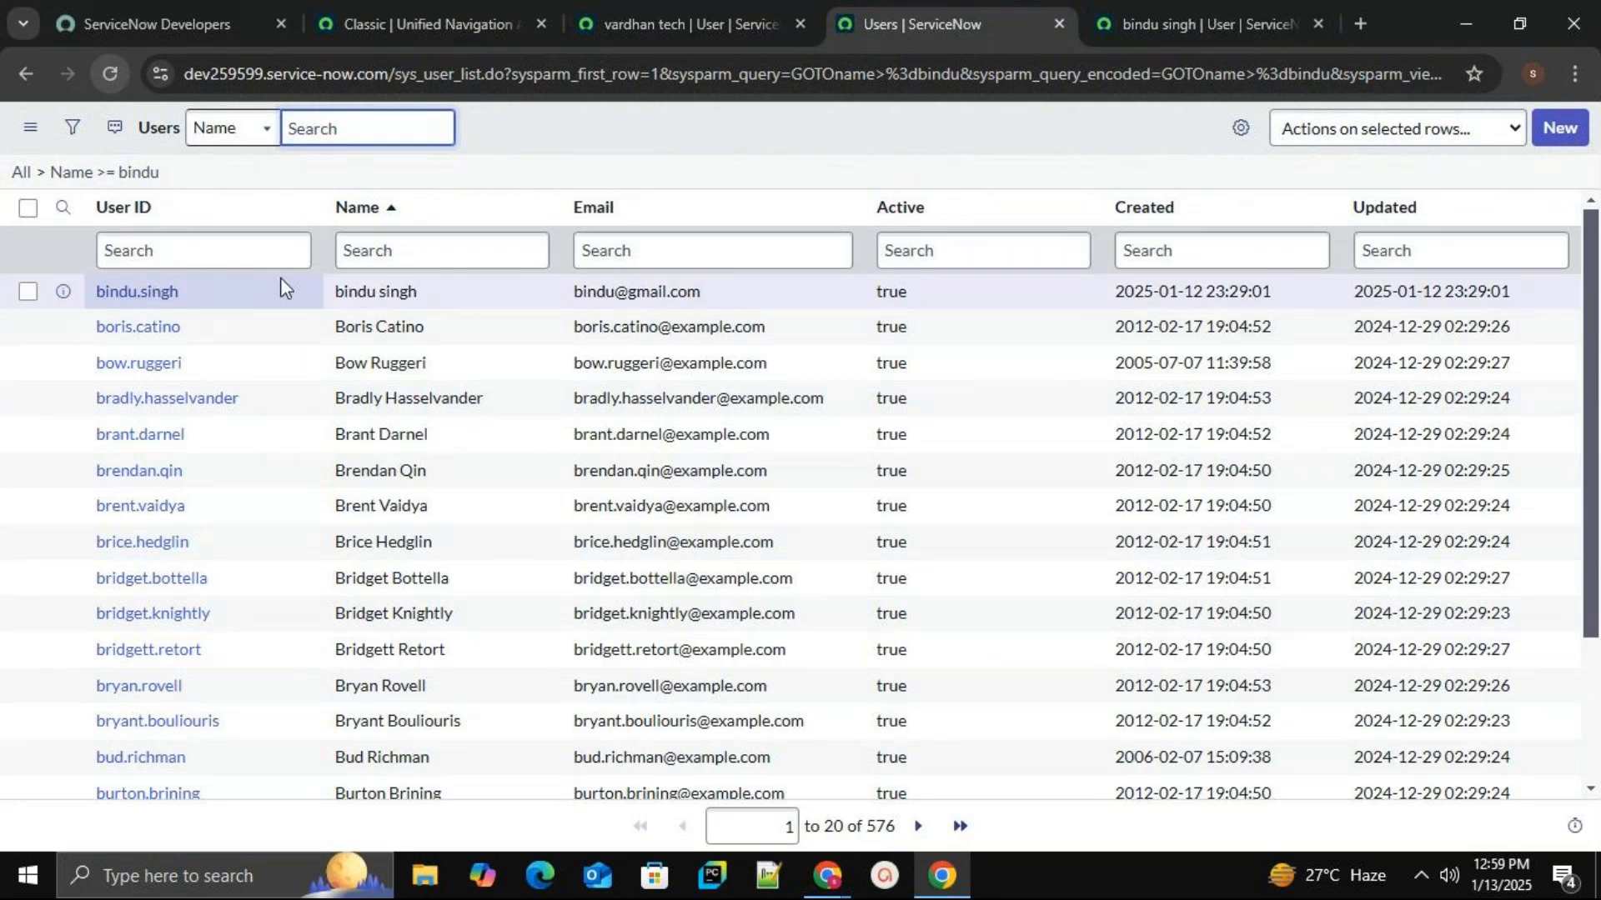
Close both user form tabs and expand the list's filter conditions.
left_click(718, 14)
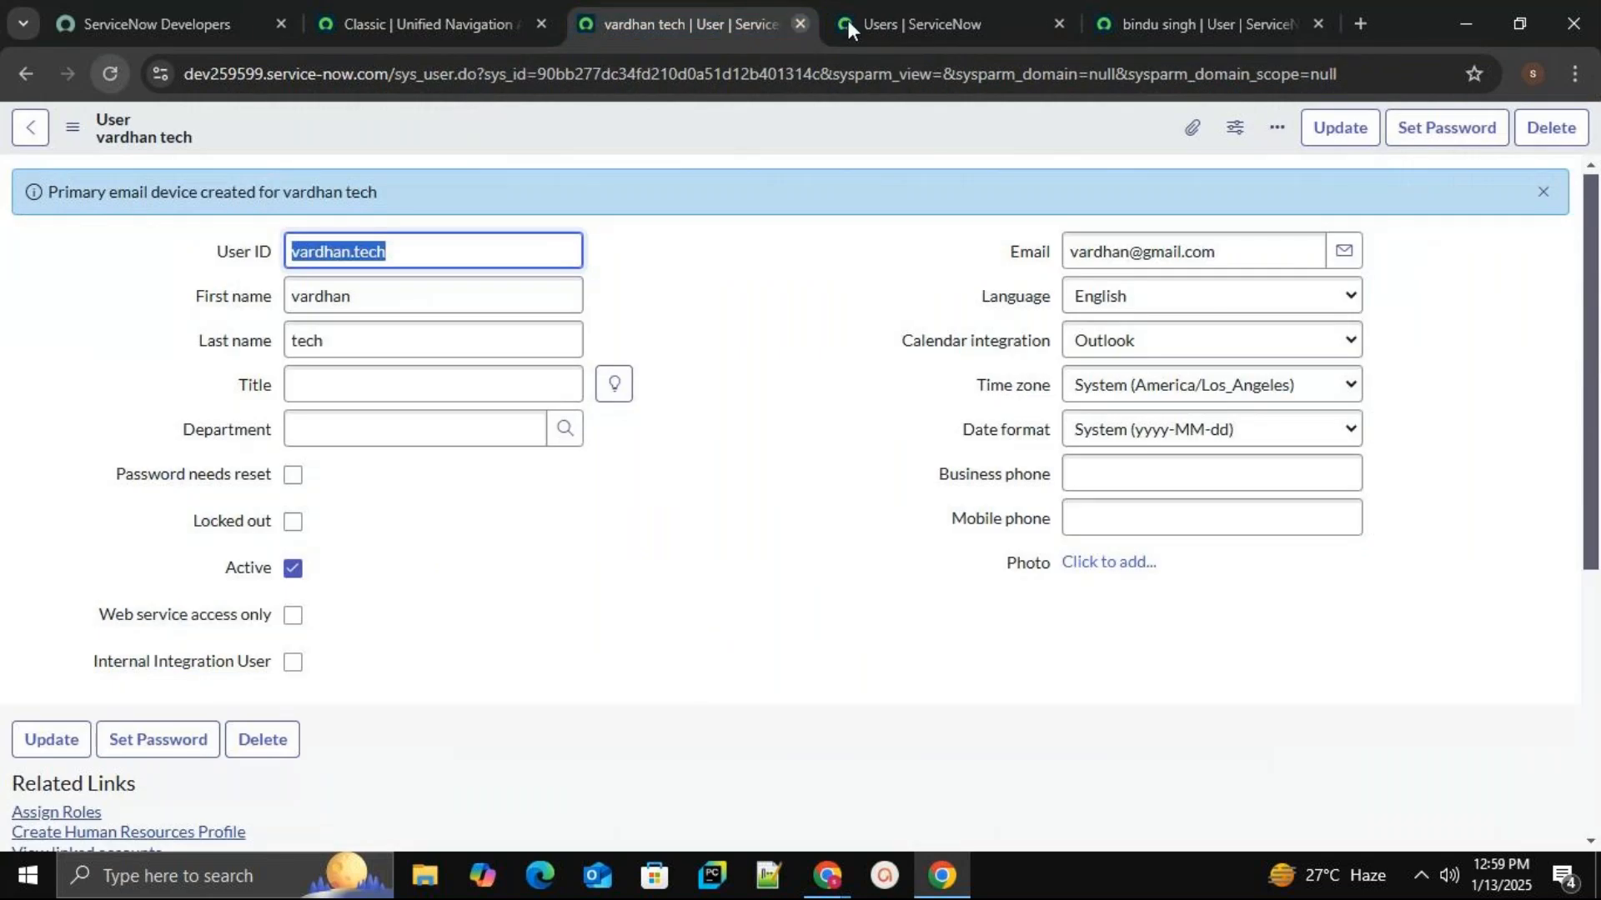
left_click(799, 24)
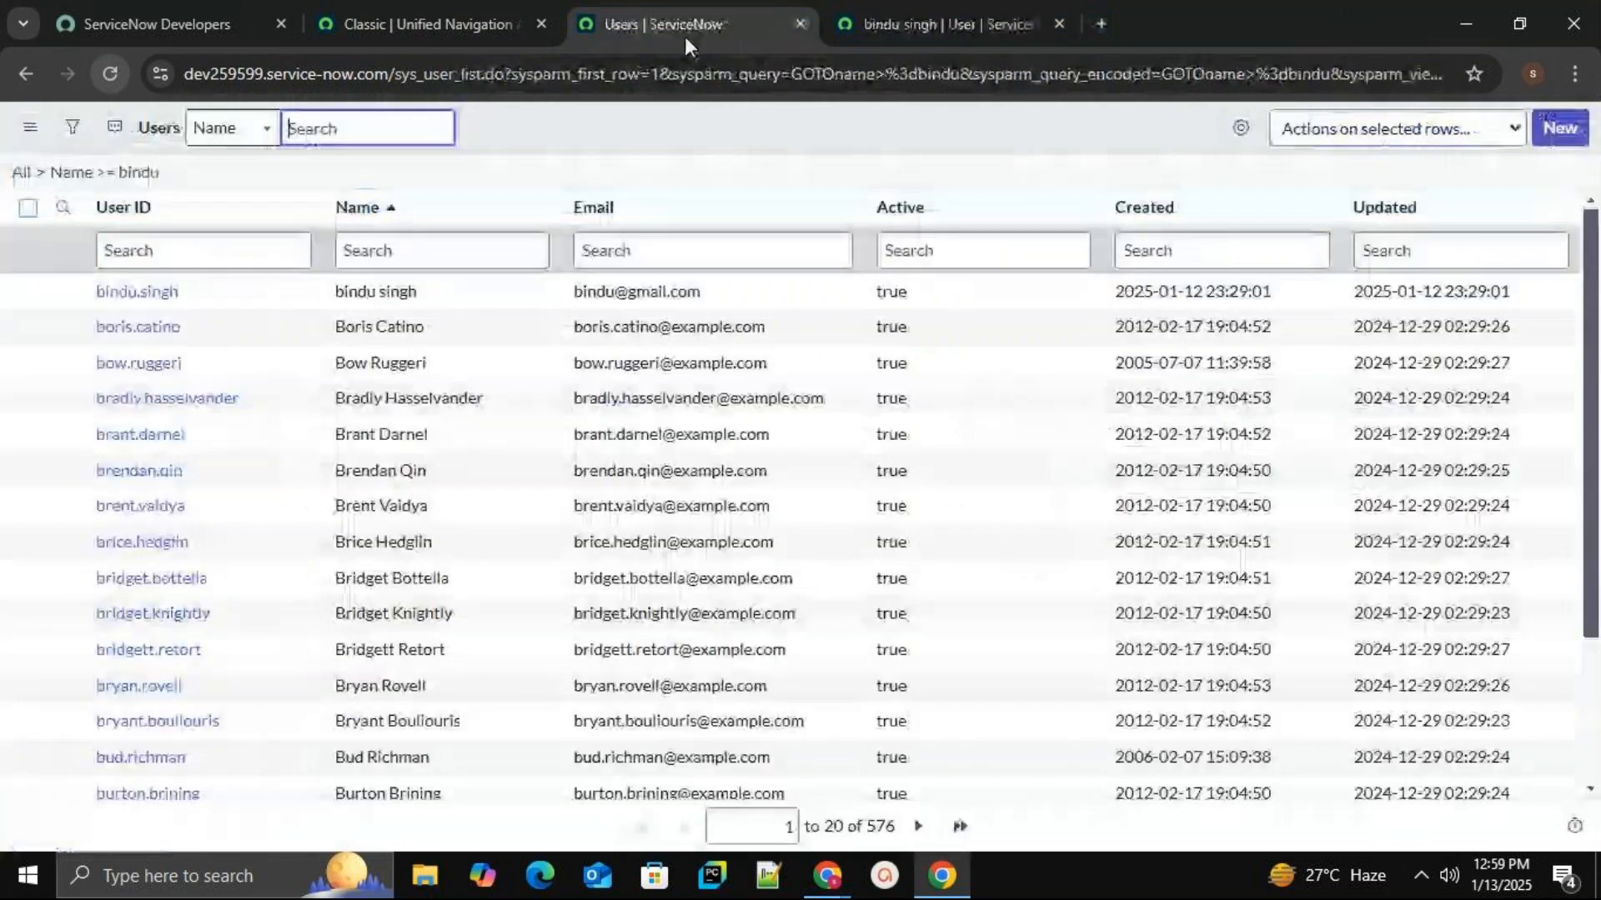
left_click(959, 25)
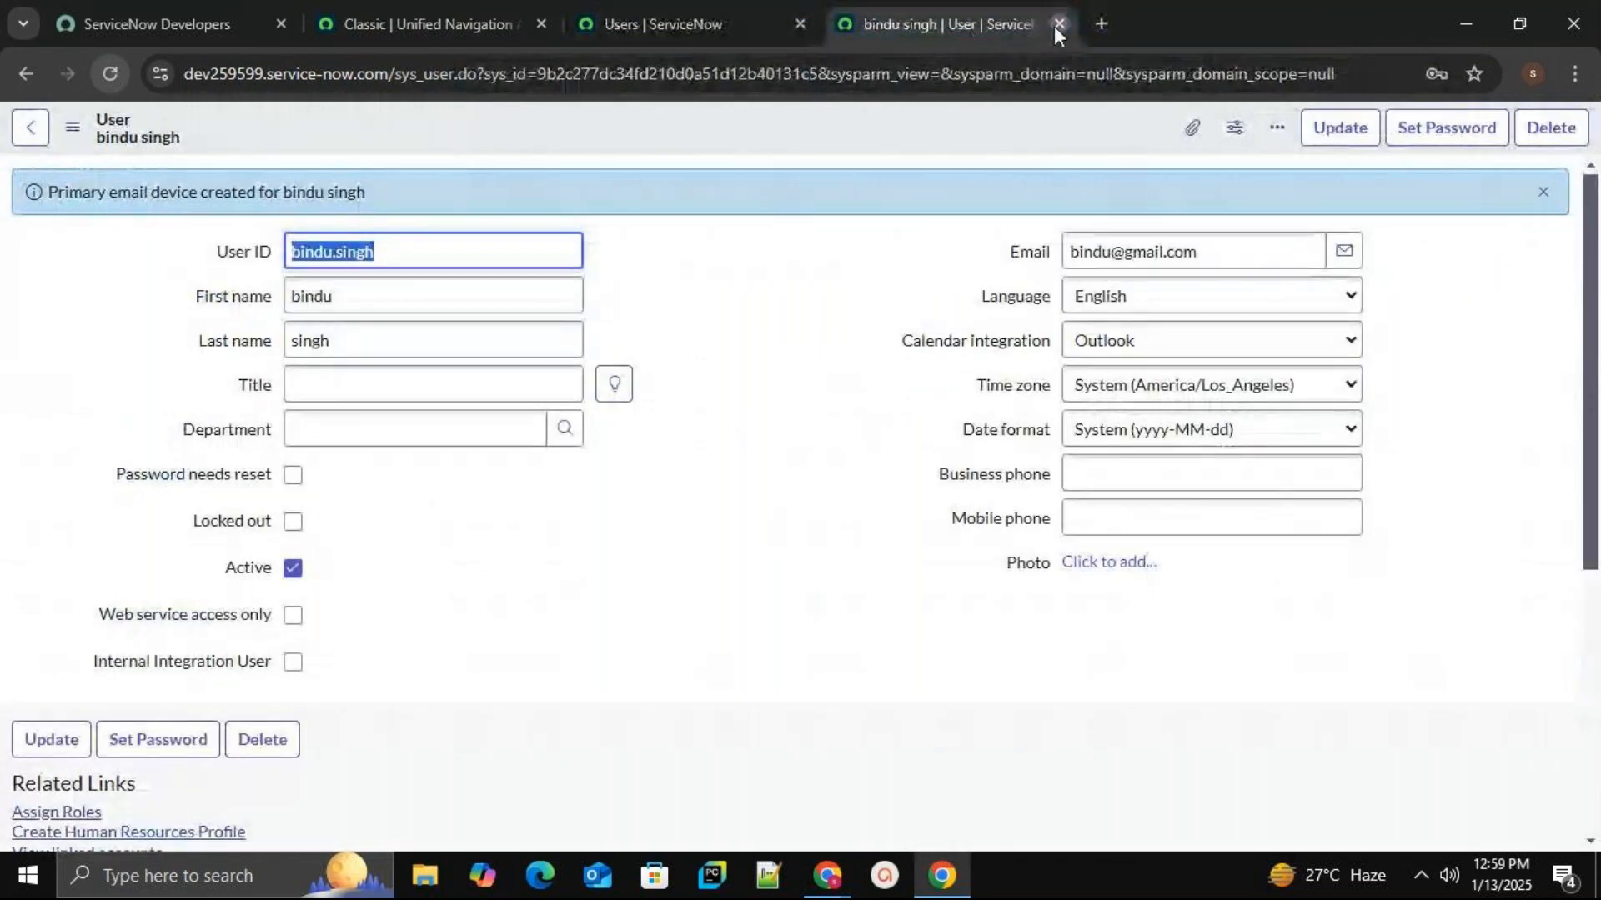
left_click(1058, 24)
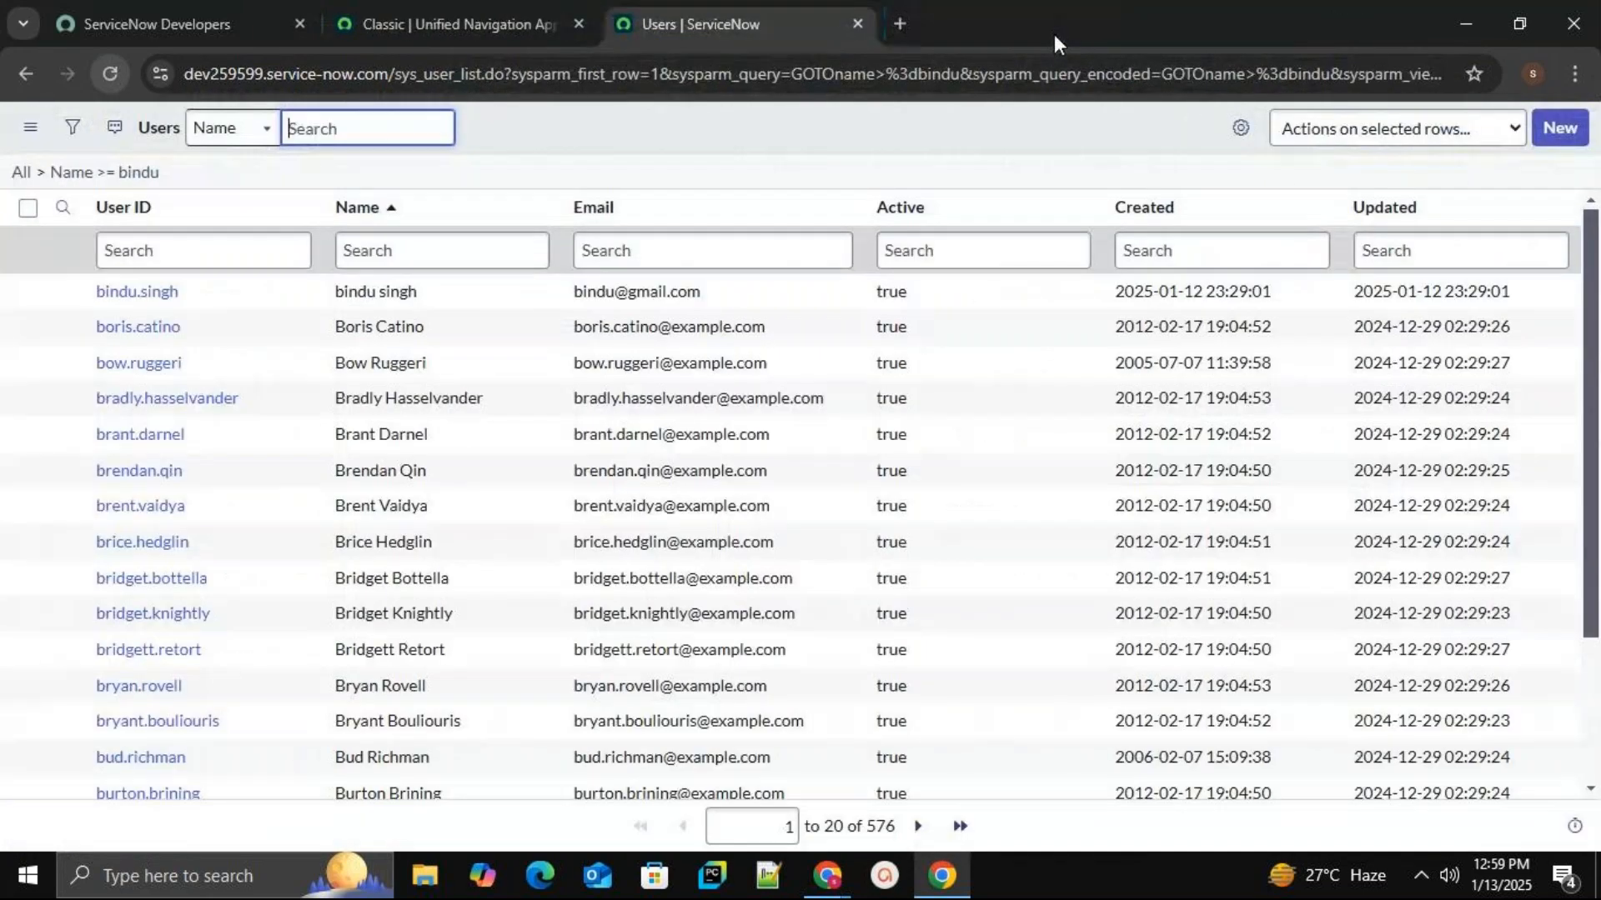
left_click(72, 129)
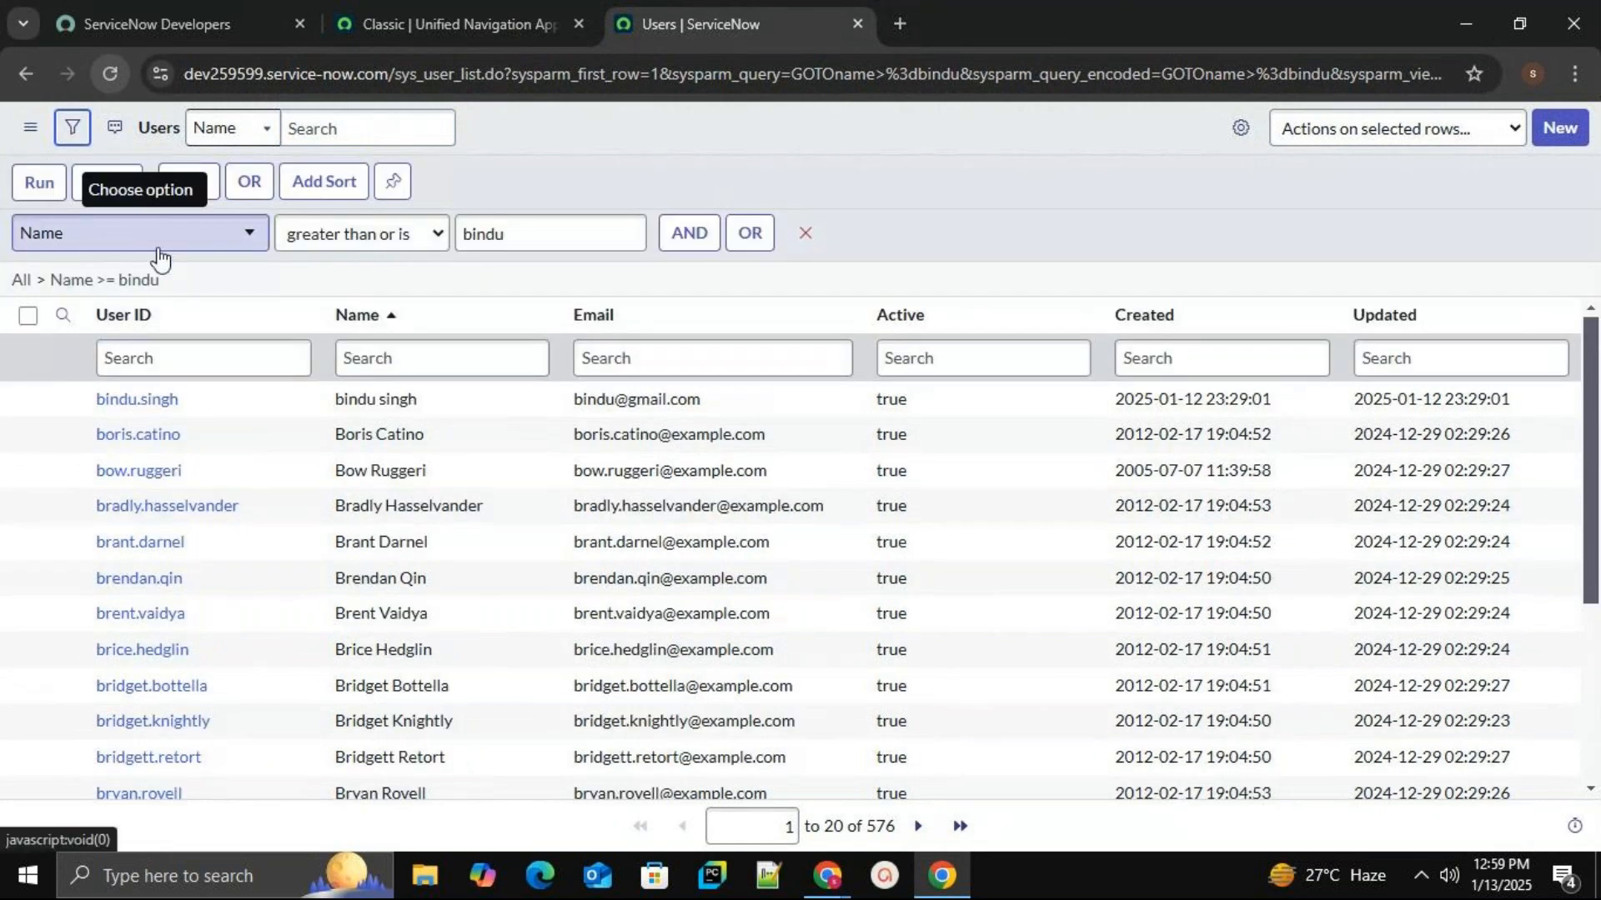
Pick the Name field for the filter condition.
left_click(164, 250)
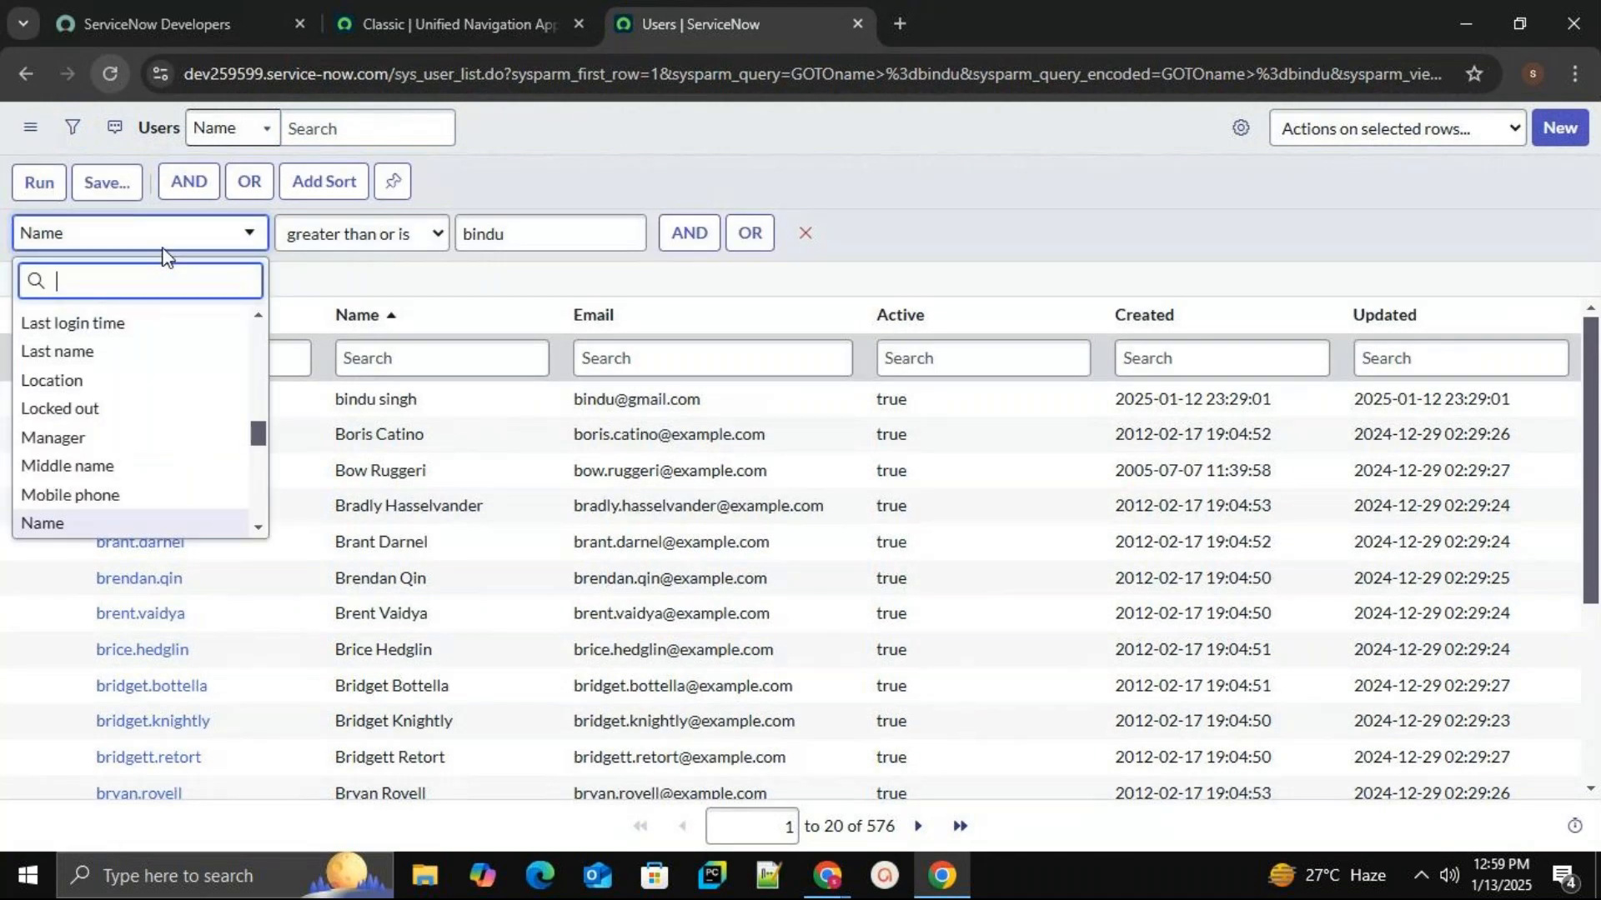
scroll(157, 354, "up", 1)
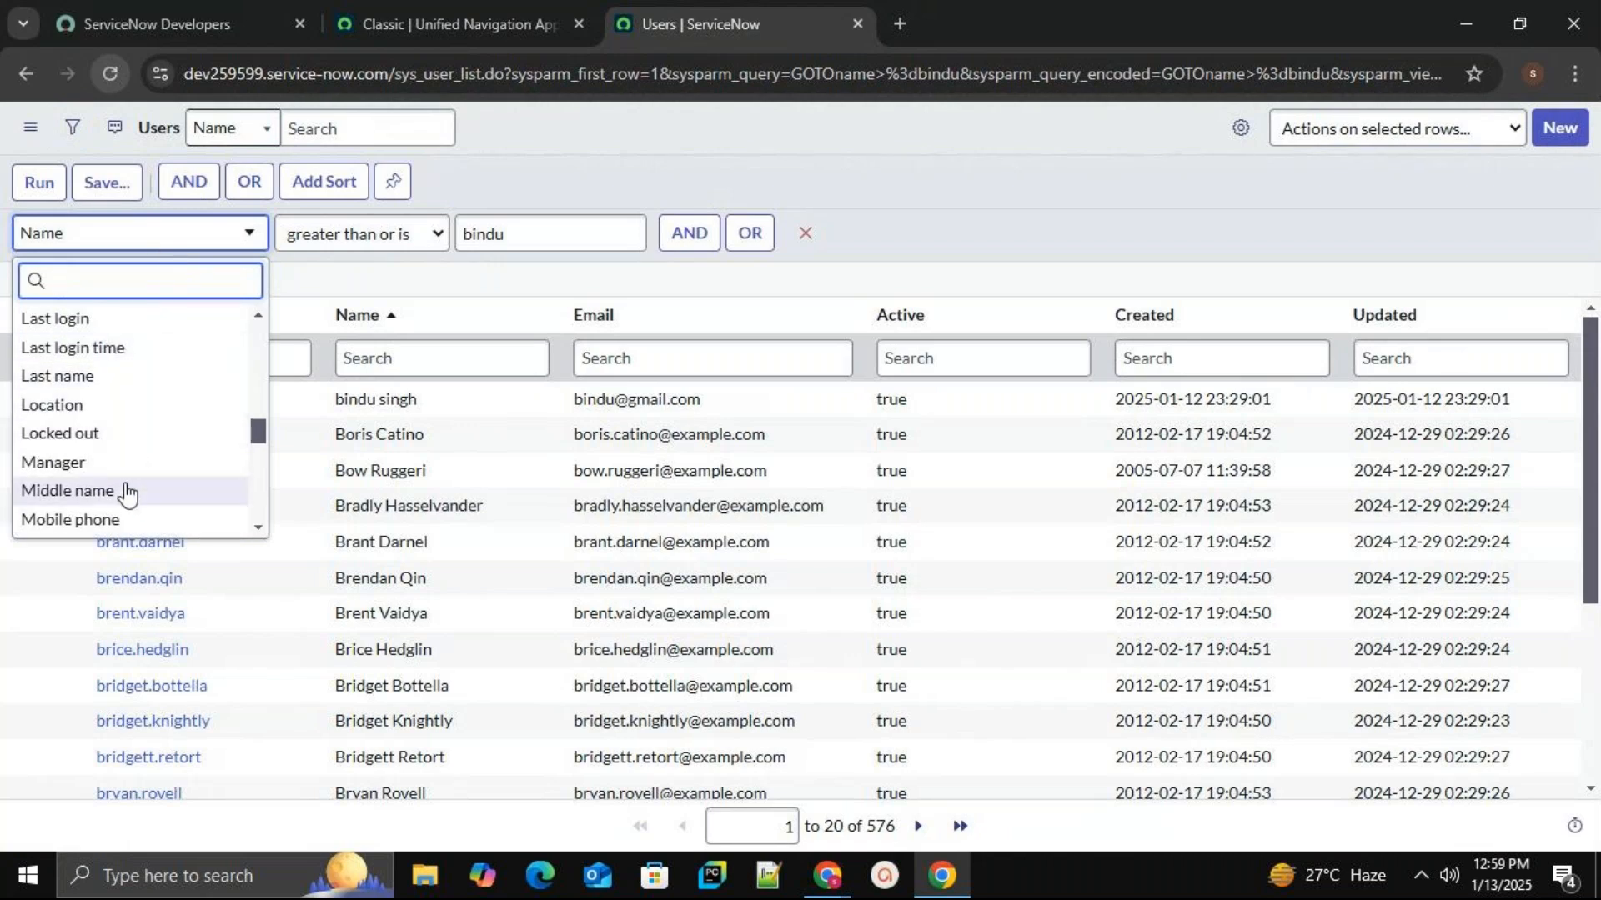
scroll(136, 500, "up", 8)
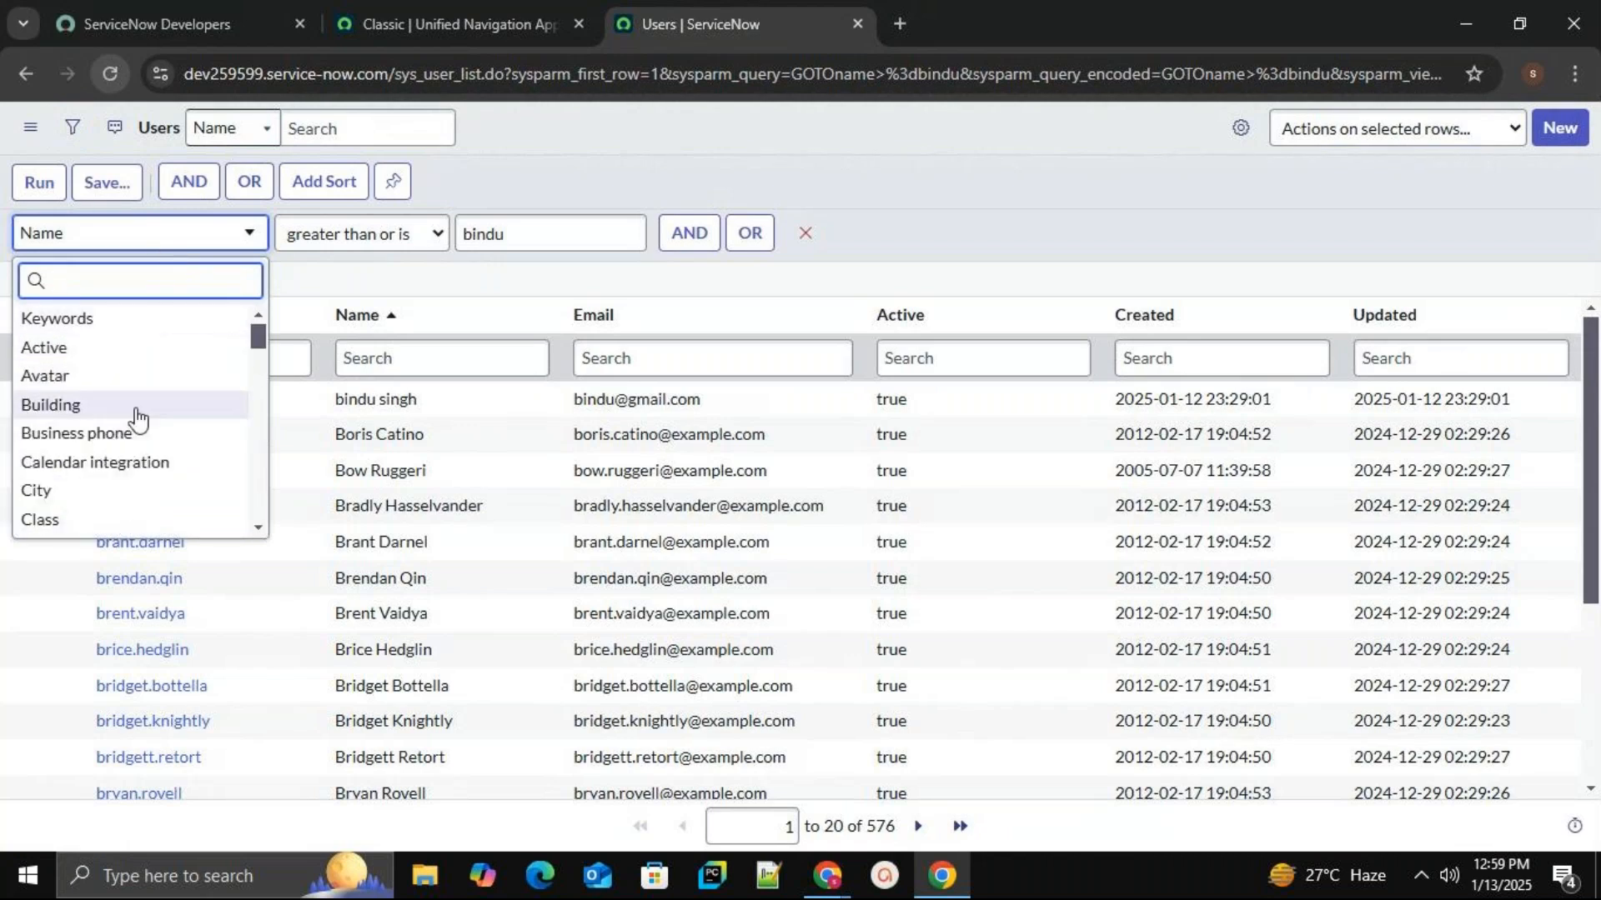
scroll(137, 379, "down", 15)
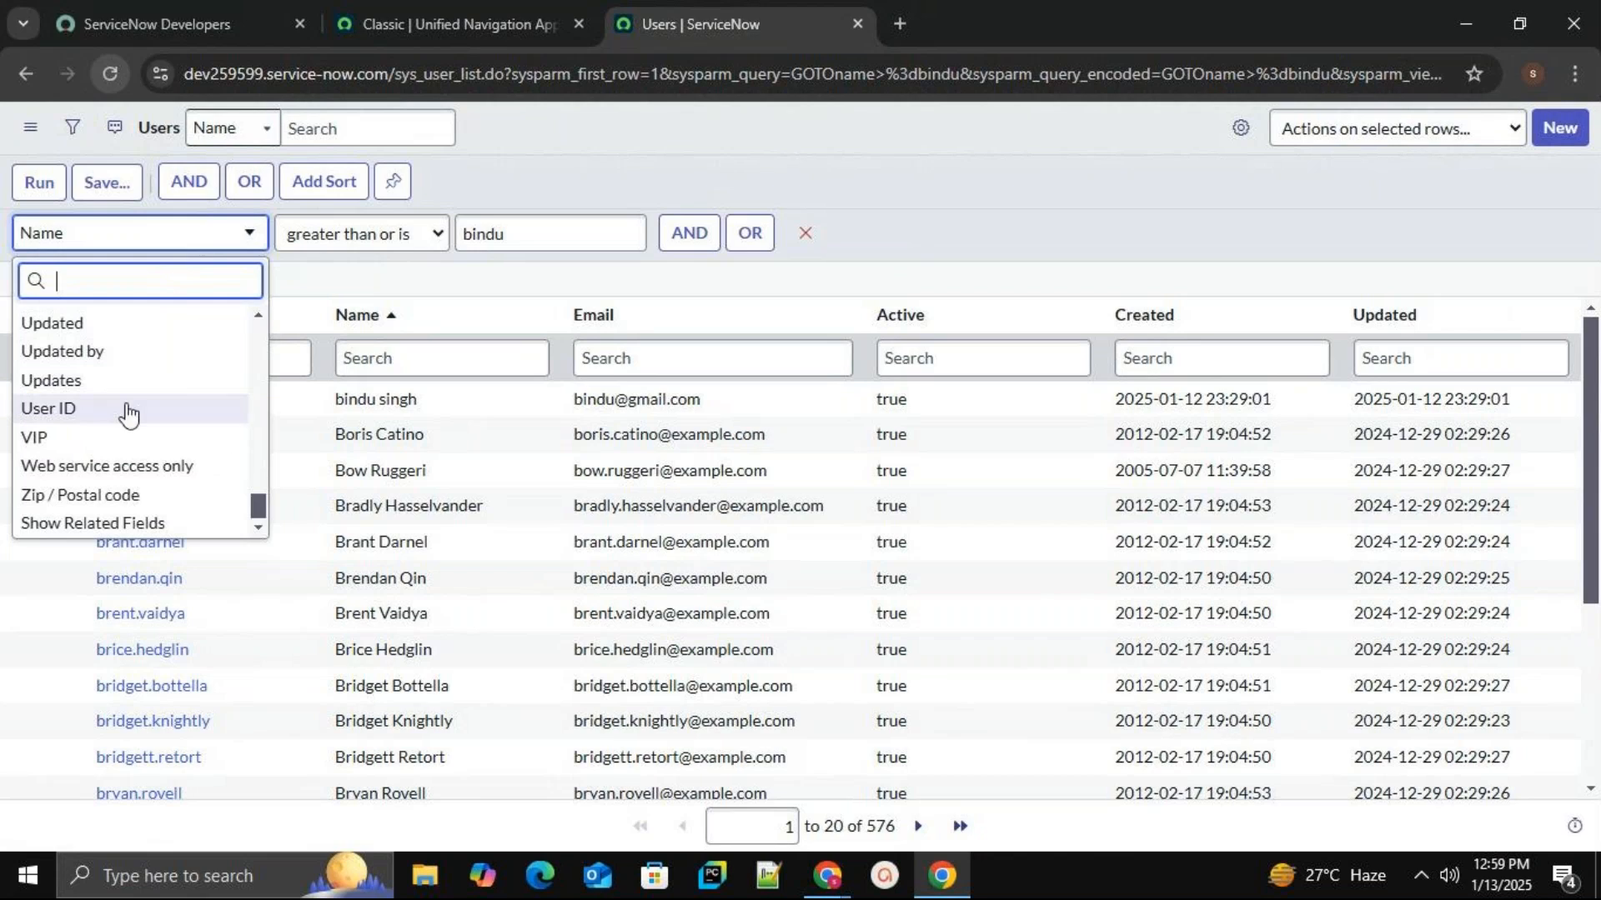
scroll(128, 413, "up", 15)
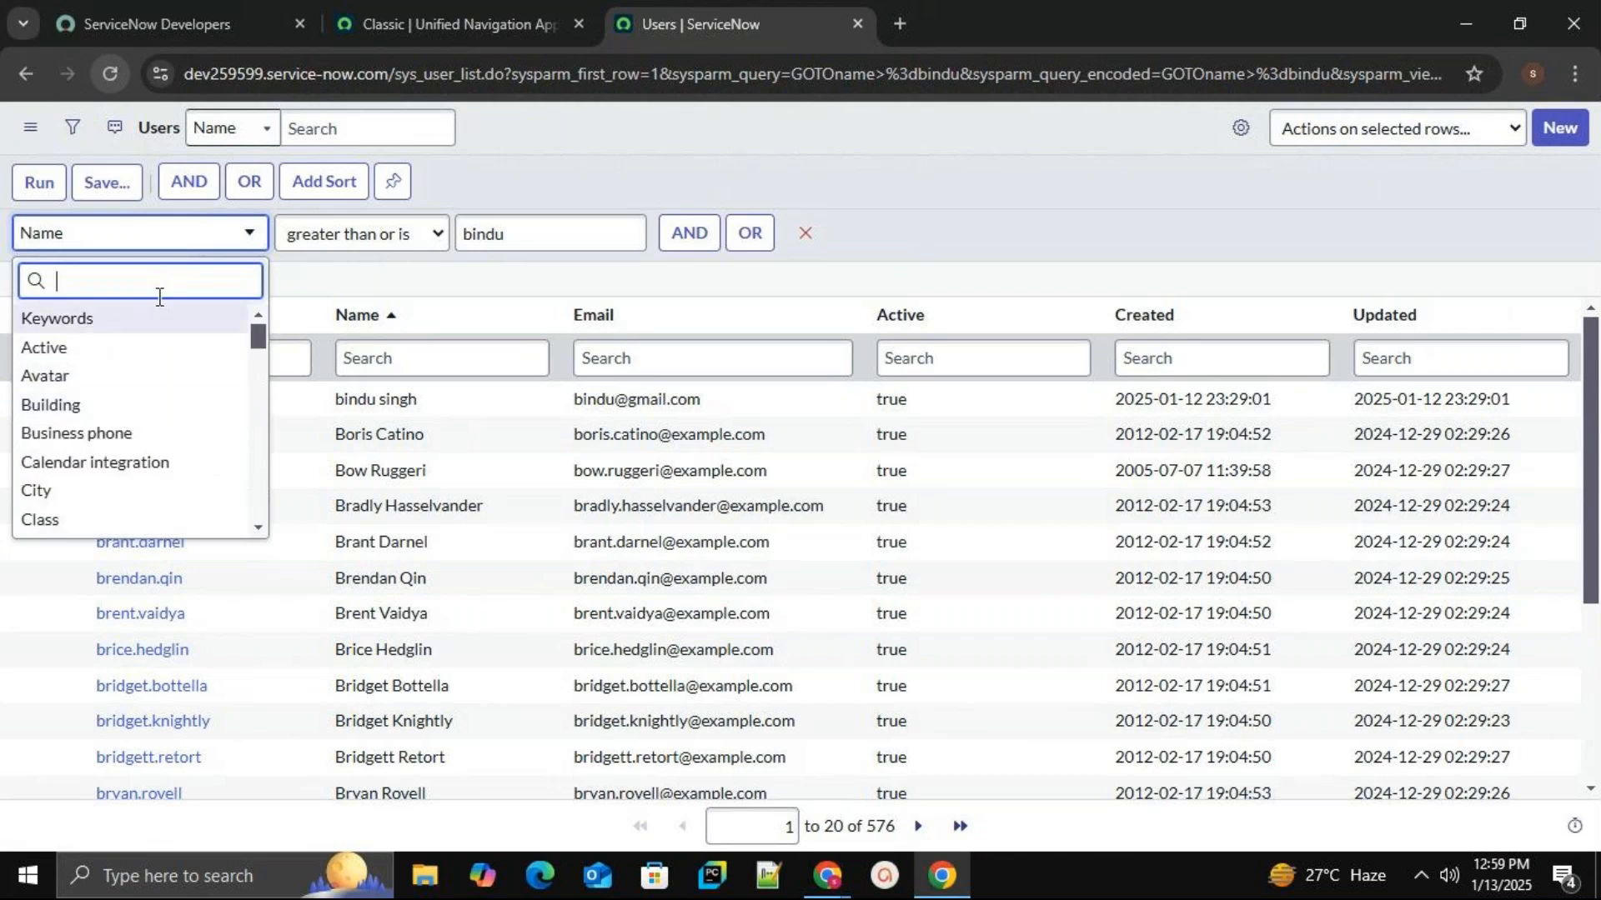
type("na")
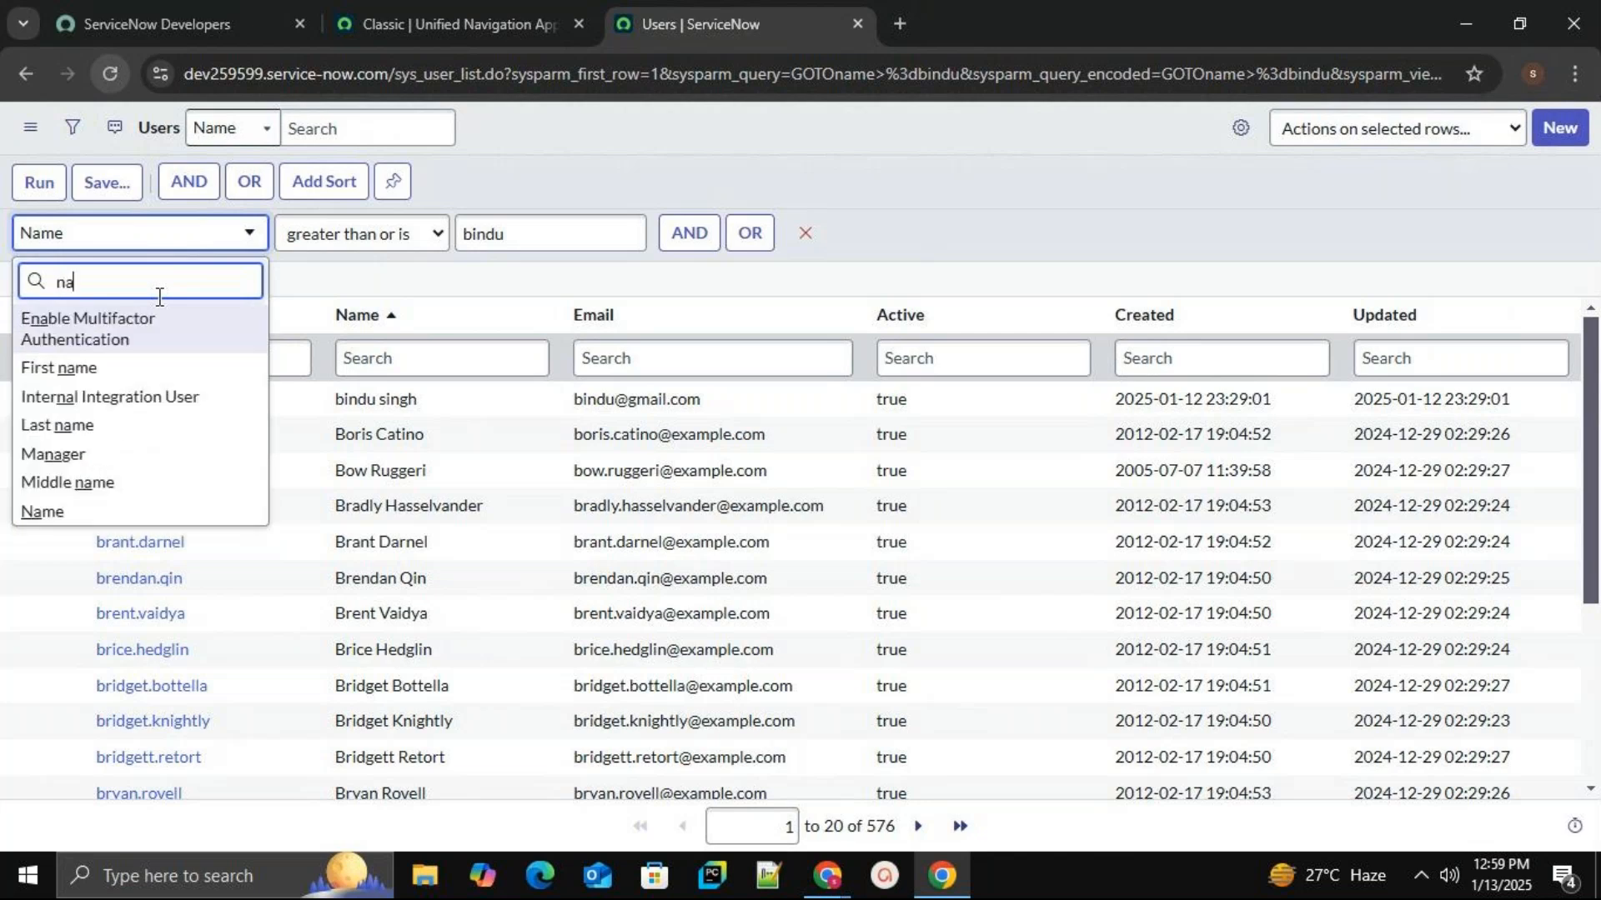
left_click(75, 518)
Run a Name 'is' match on the first user's name, then clear the filter to all 639 users.
left_click(385, 237)
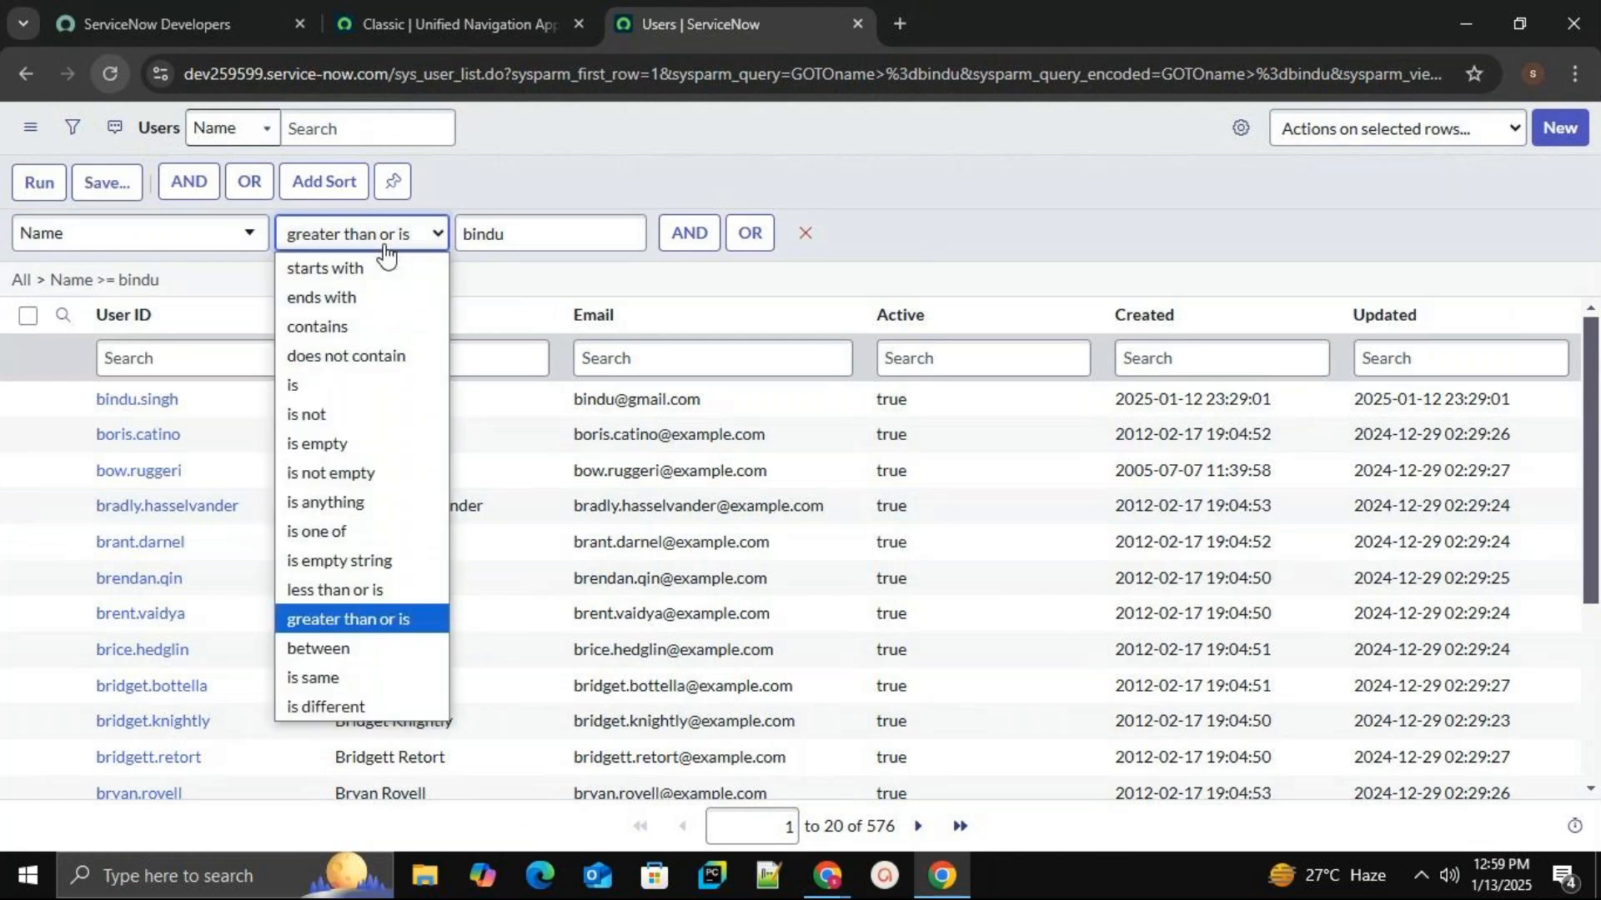
left_click(358, 386)
left_click(528, 231)
key("BackSpace")
key("BackSpace")
key("BackSpace")
key("BackSpace")
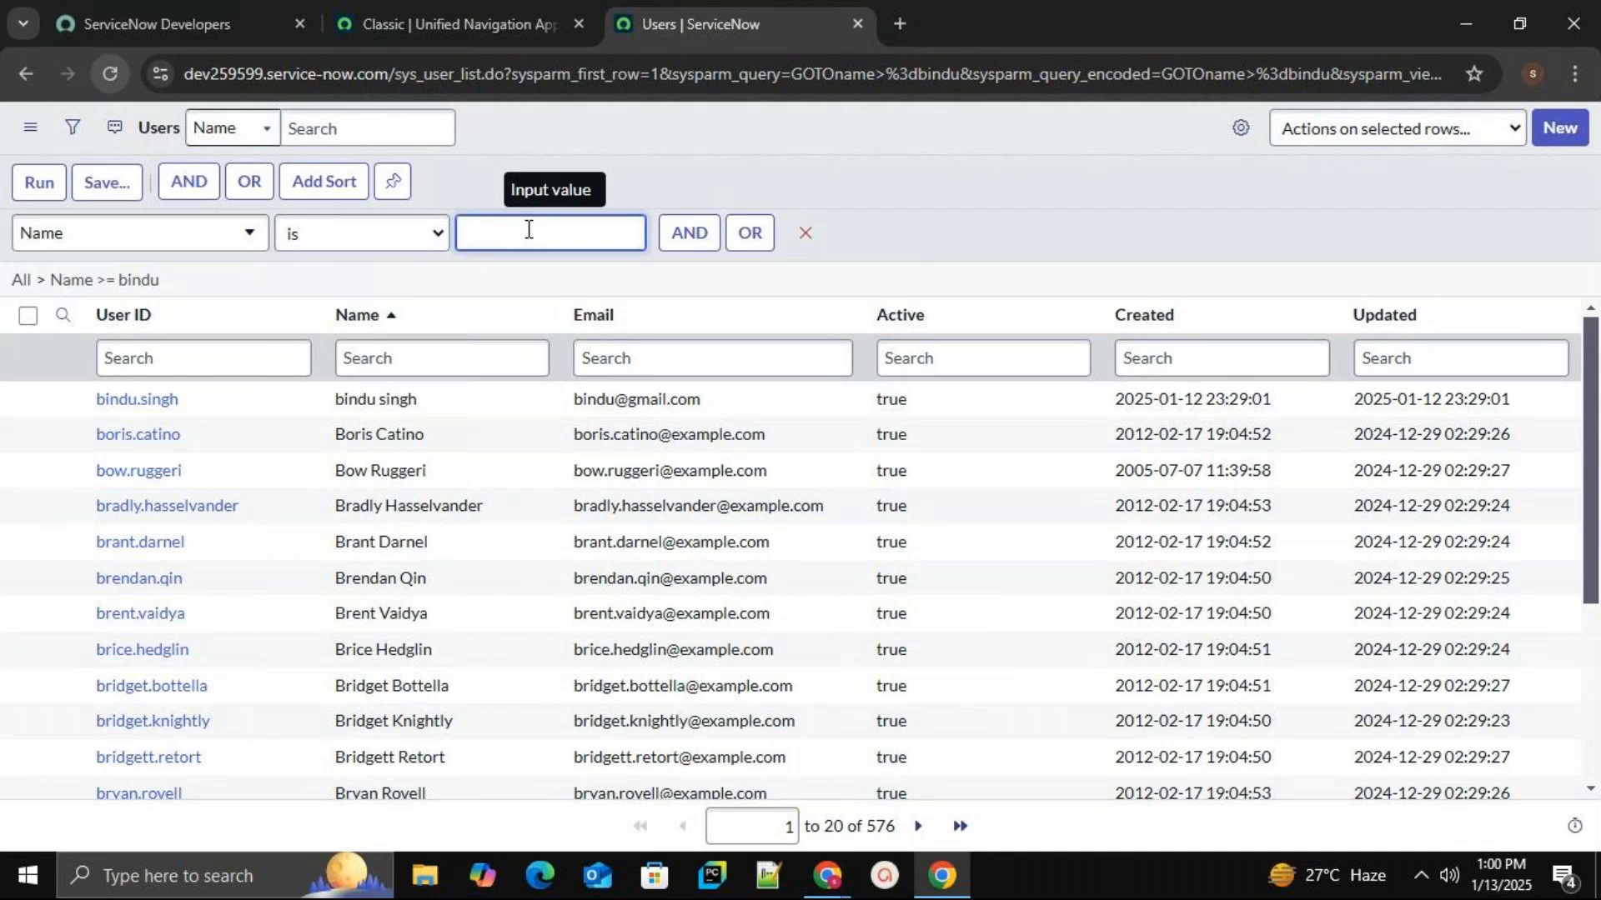
type("vardhan")
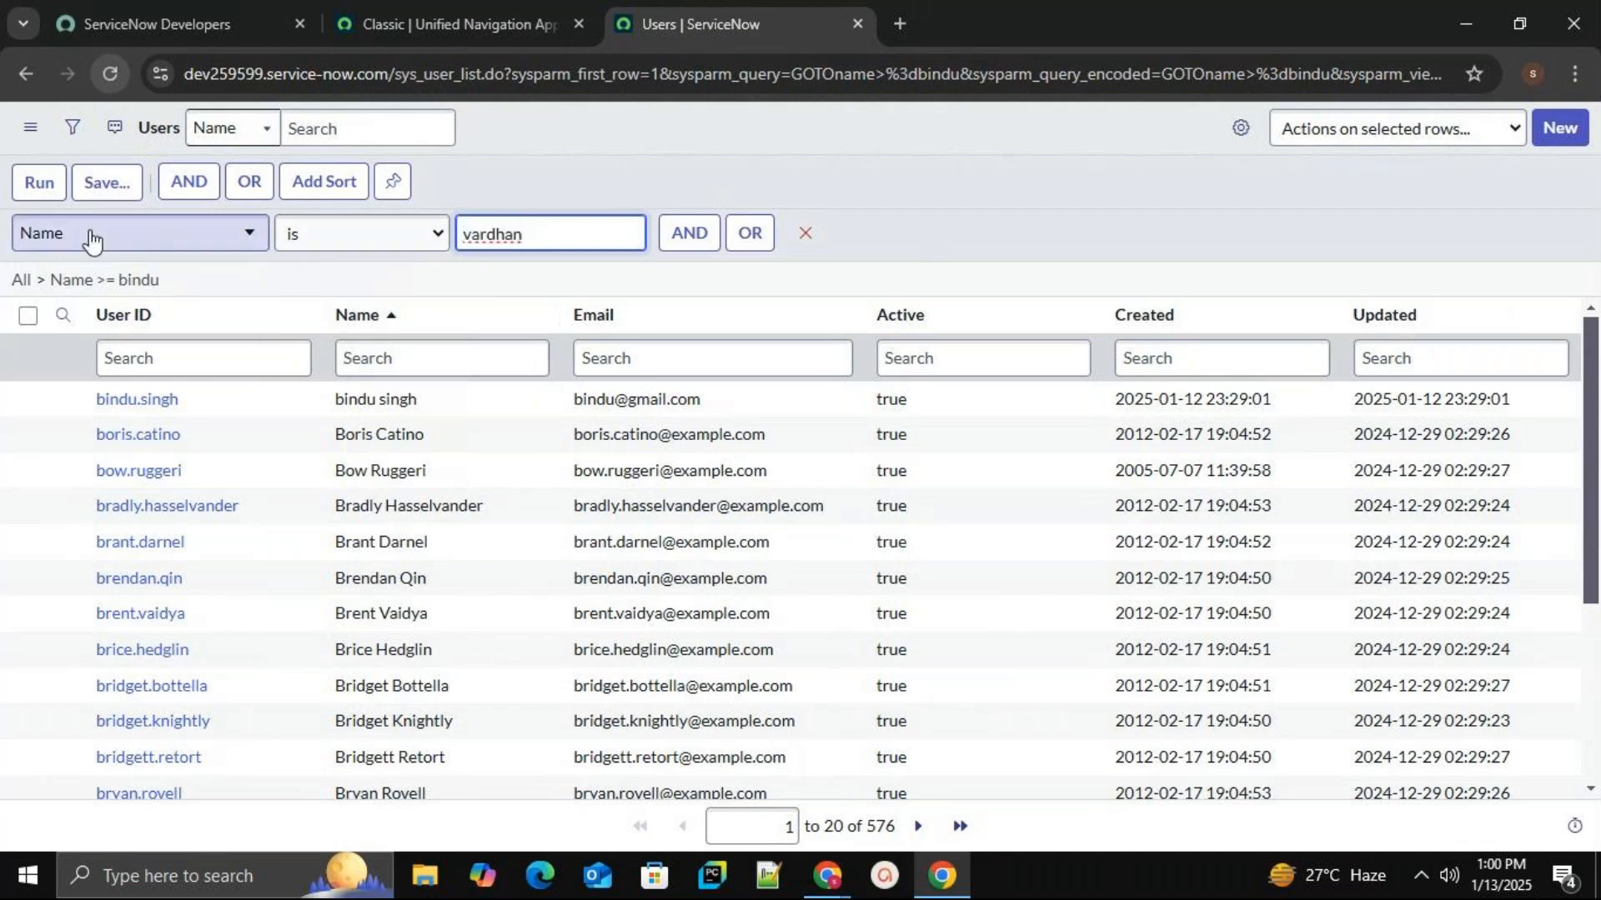
left_click(33, 193)
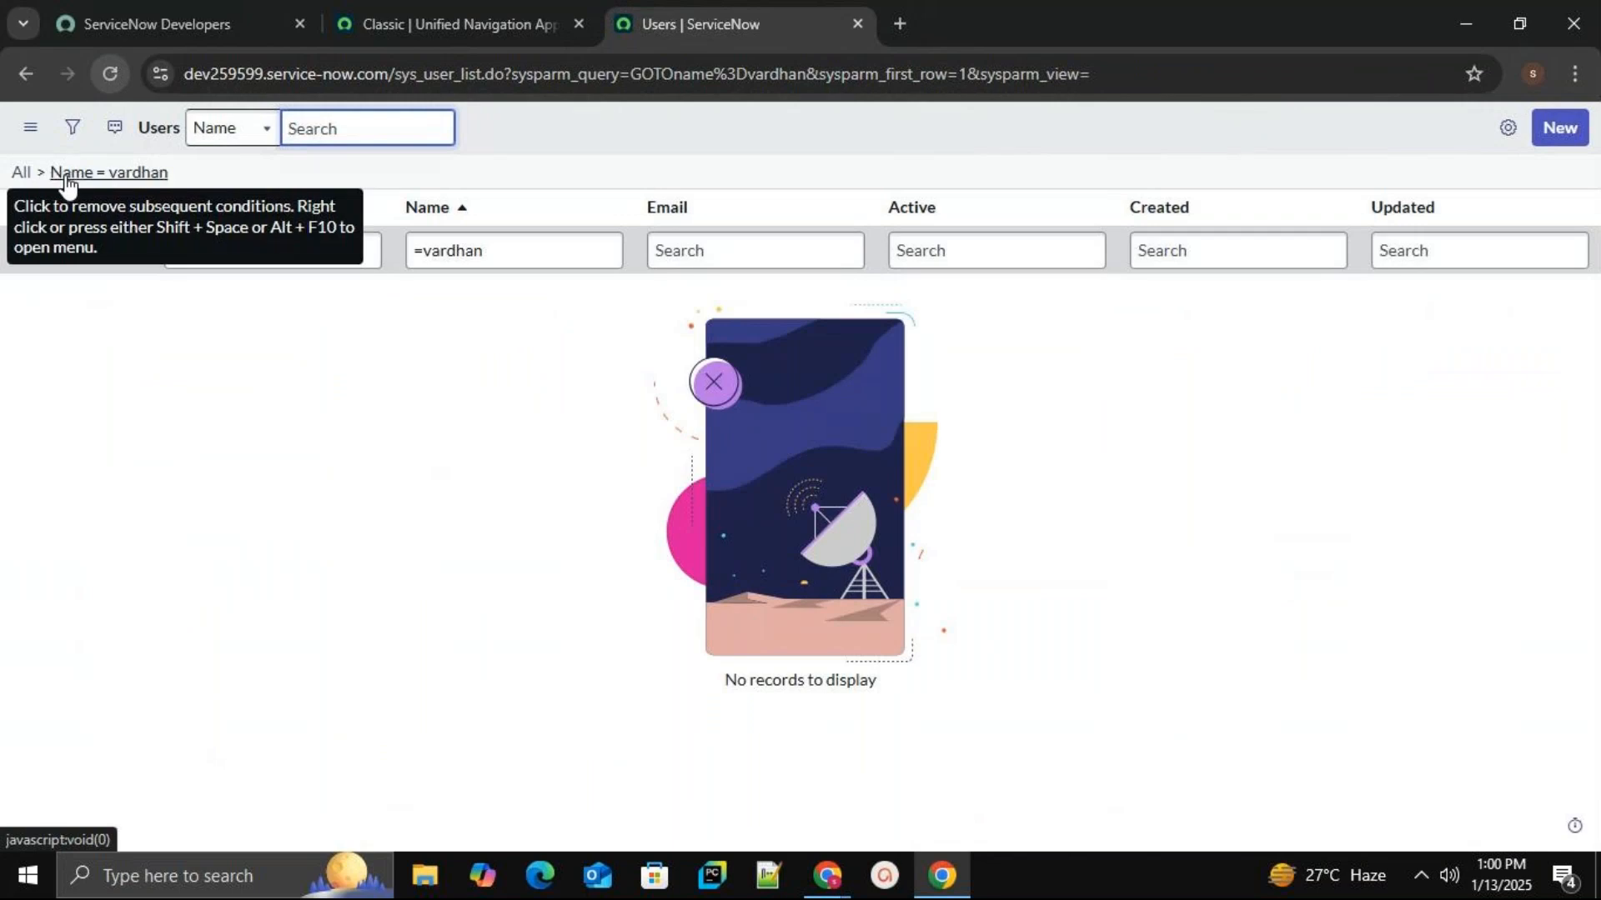
left_click(117, 74)
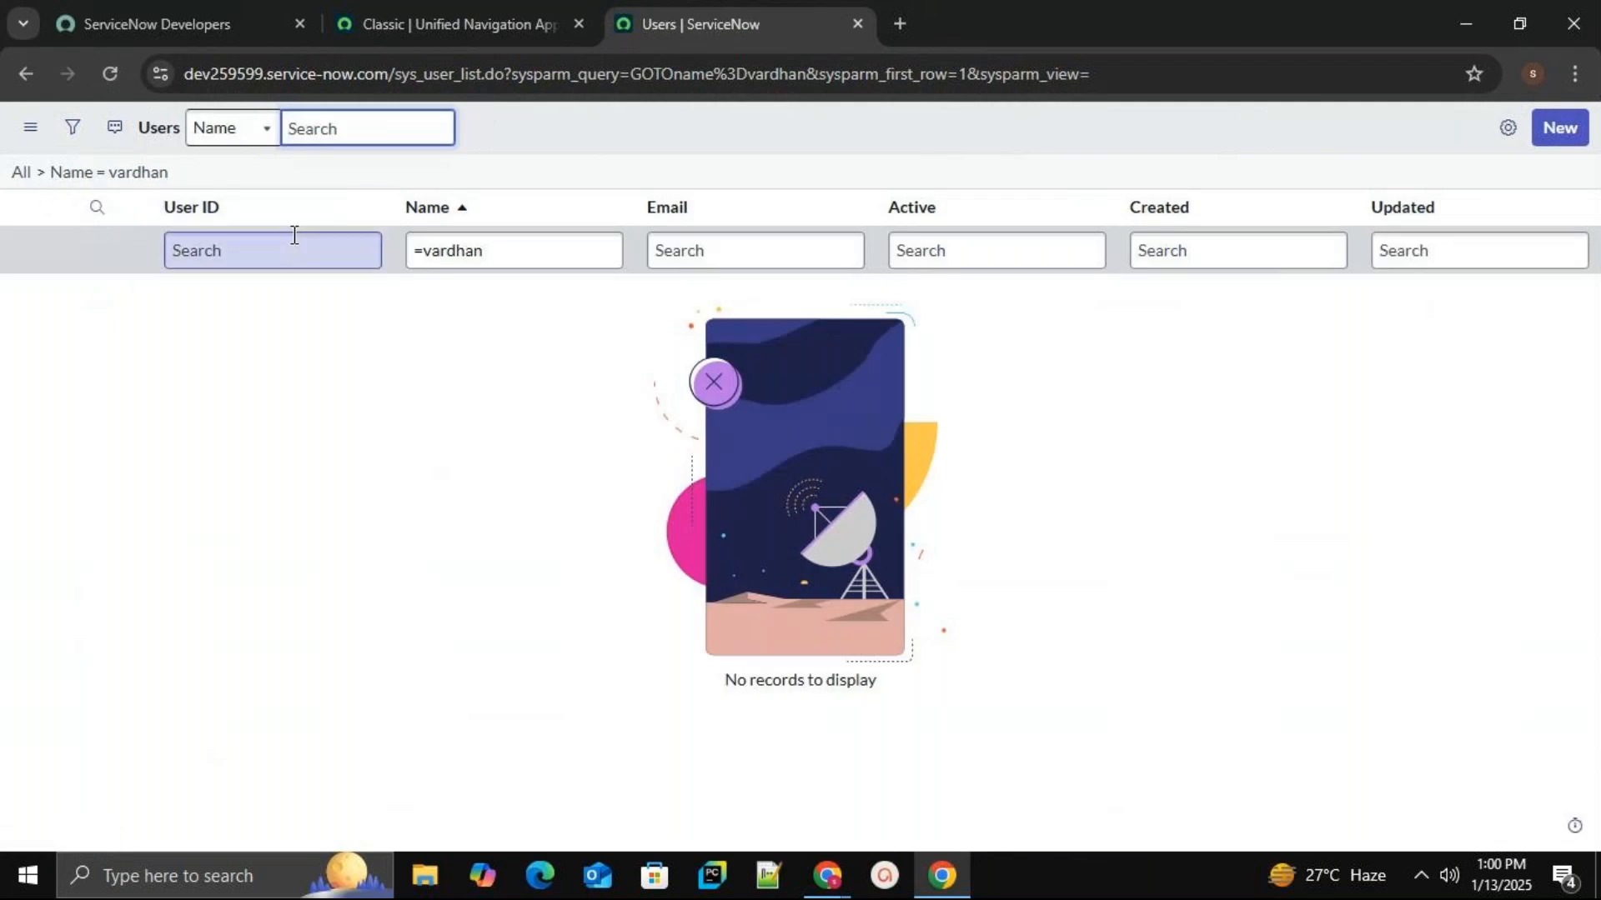
left_click(21, 172)
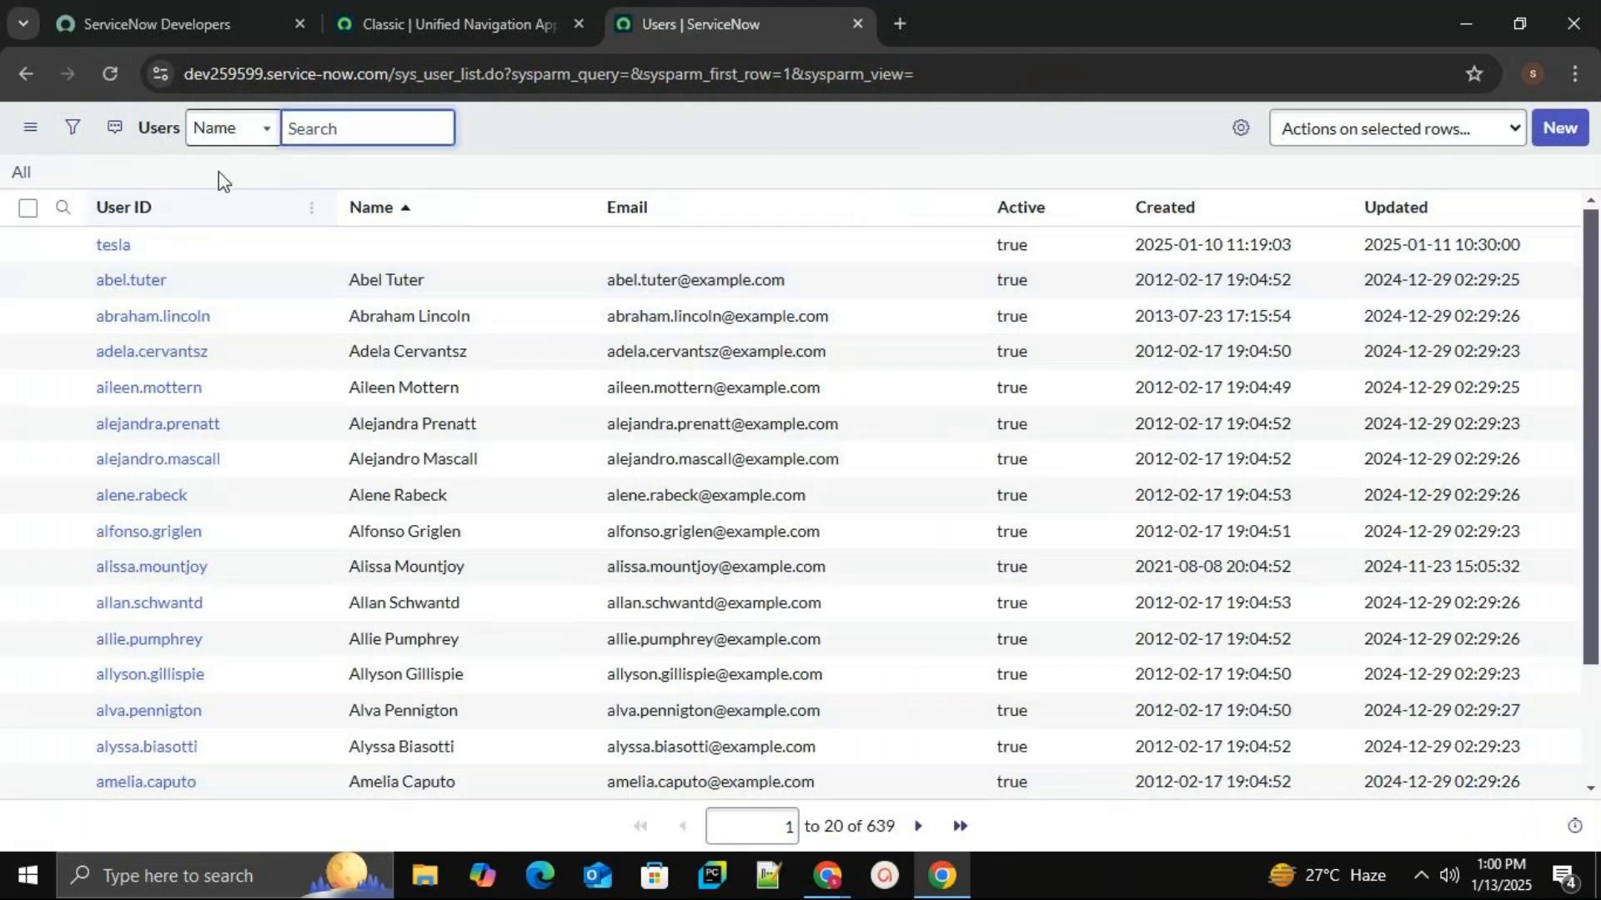
Reopen the filter builder and switch the condition field to User ID.
left_click(73, 134)
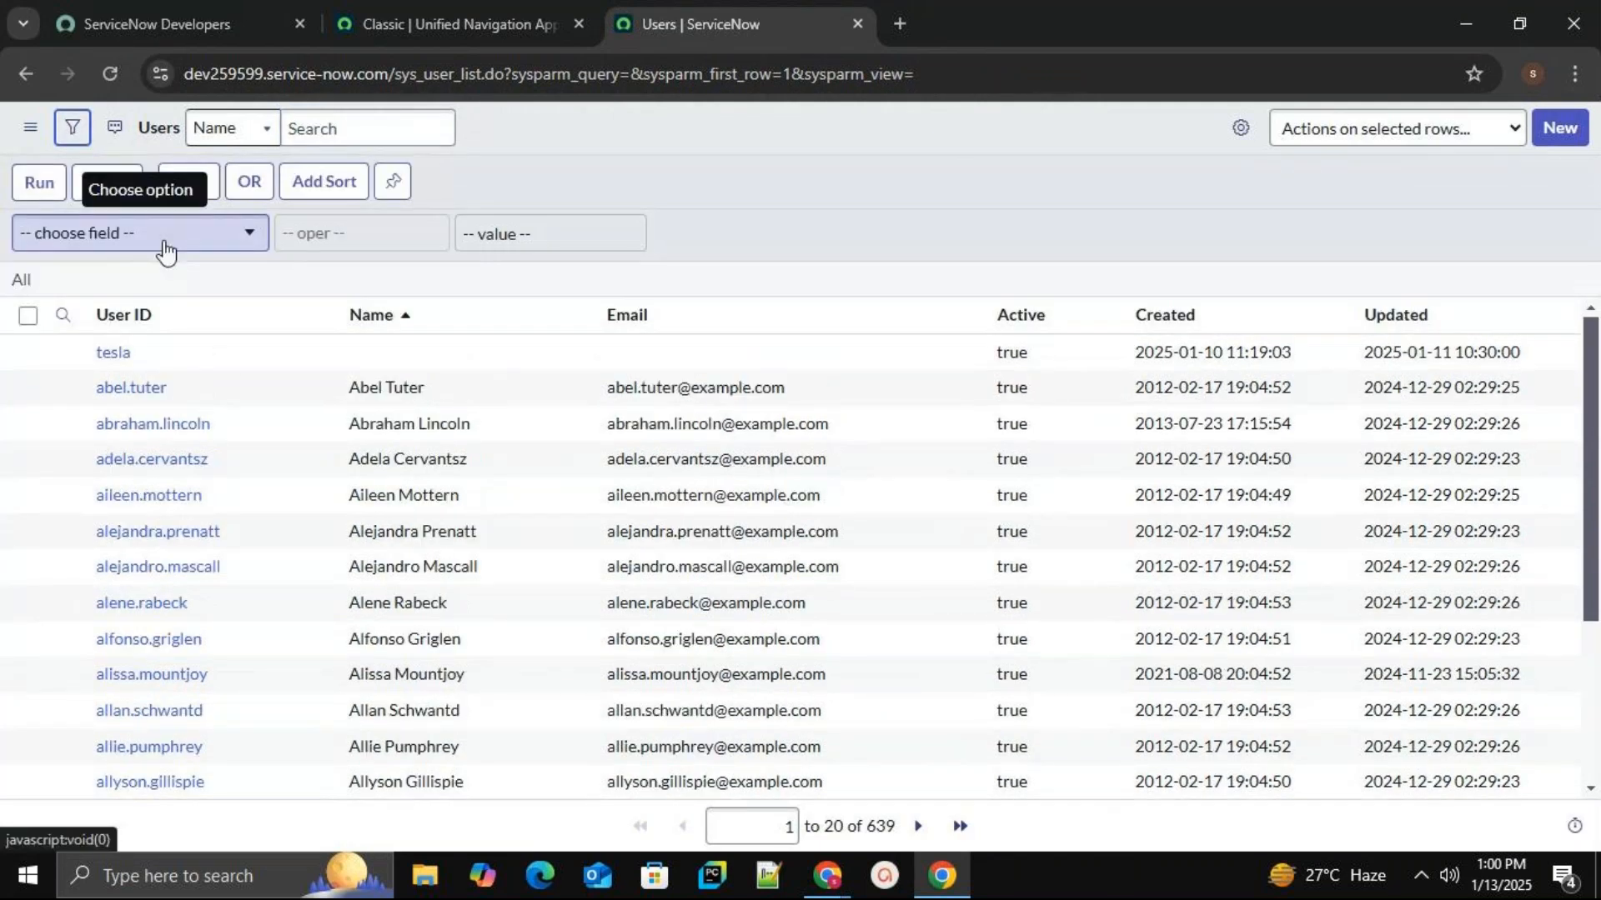
left_click(164, 241)
type("n")
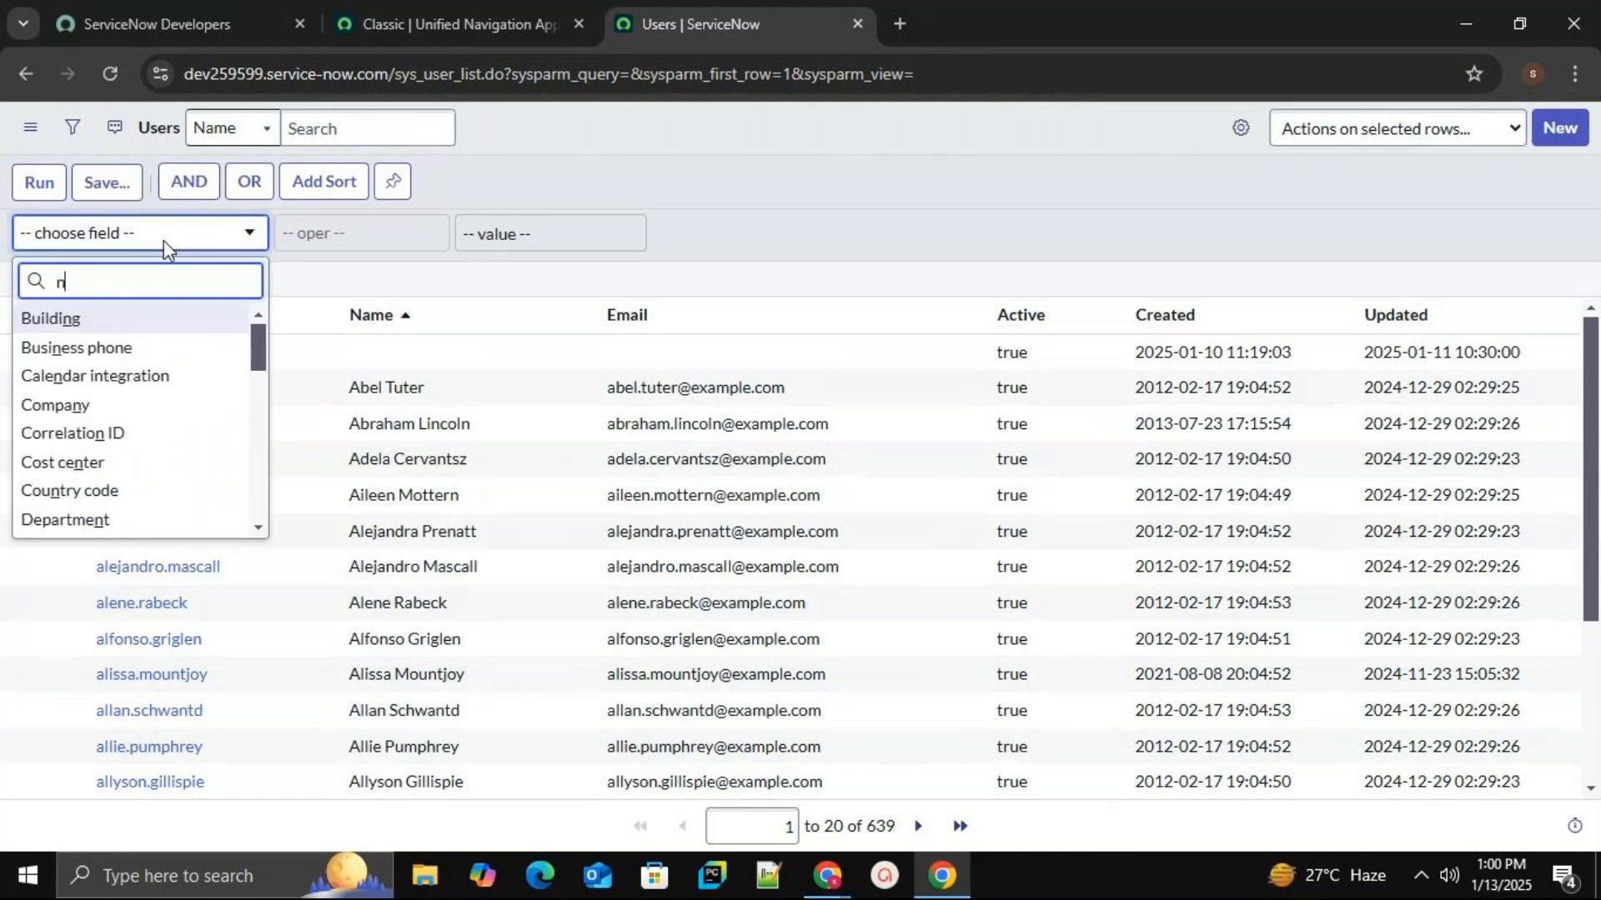
key("BackSpace")
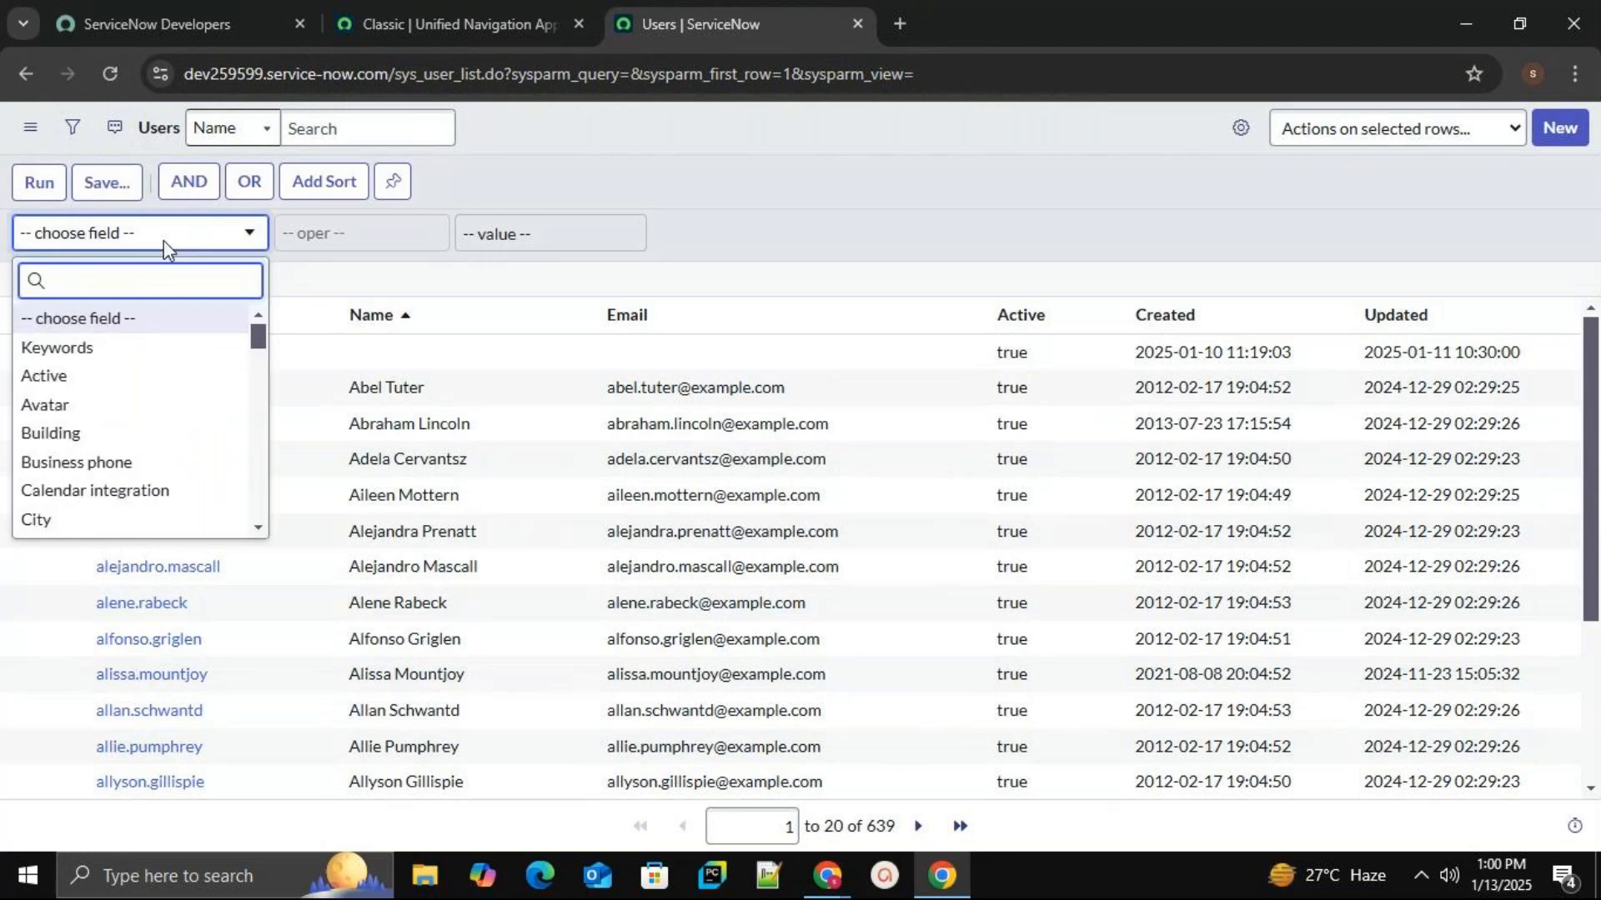
type("user")
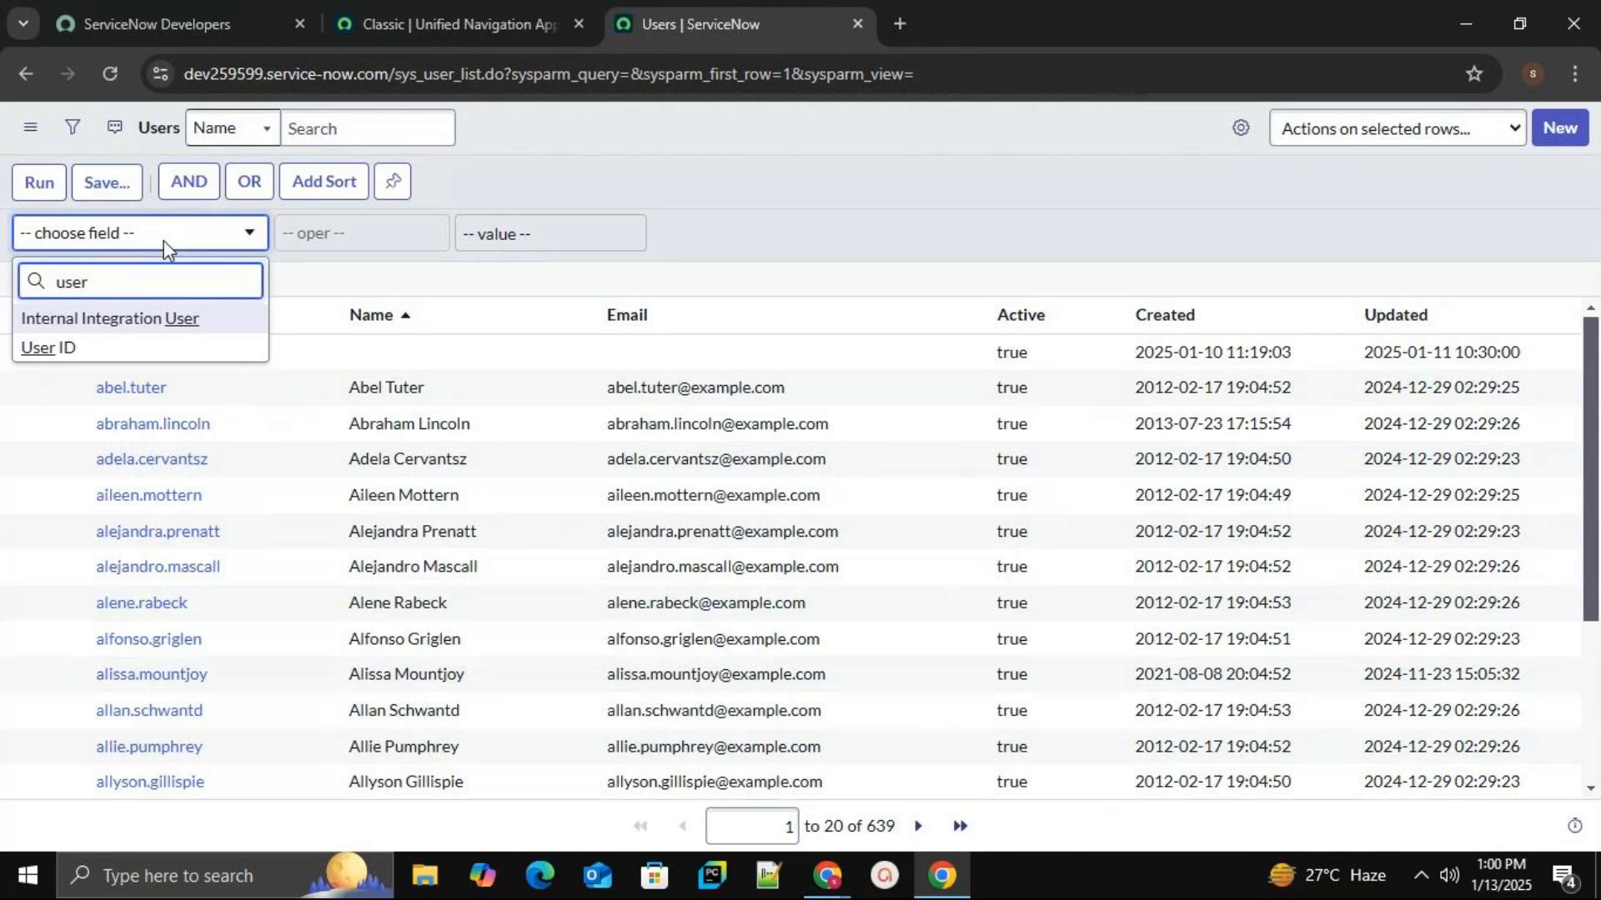
left_click(96, 347)
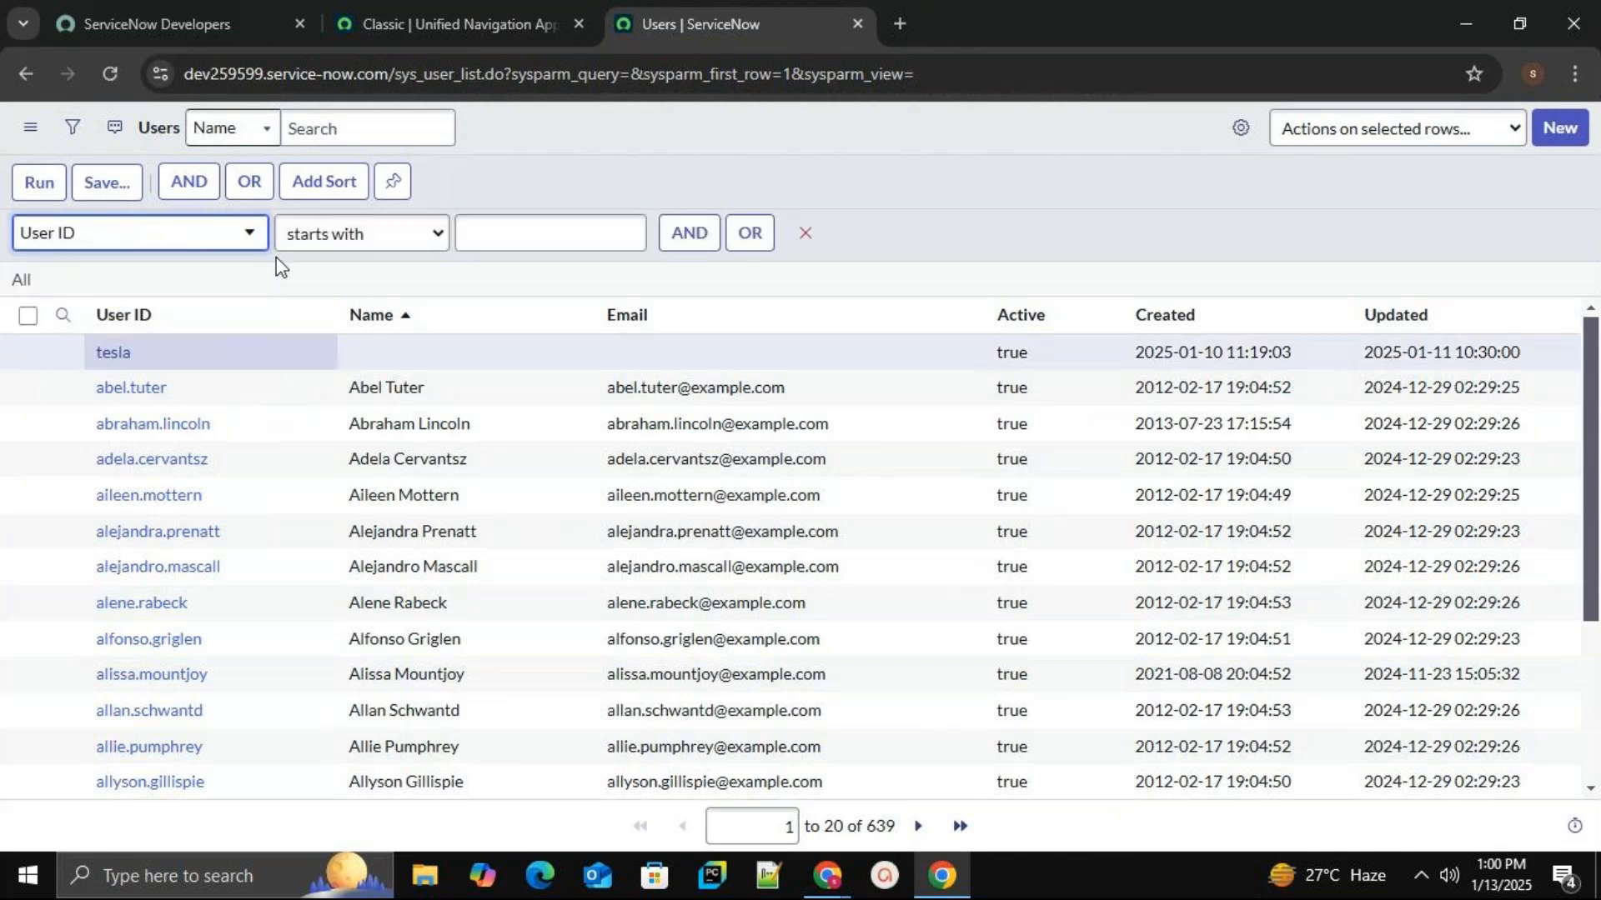
Match User ID exactly to the new user's ID, run it, then clear back to 639 users.
left_click(427, 237)
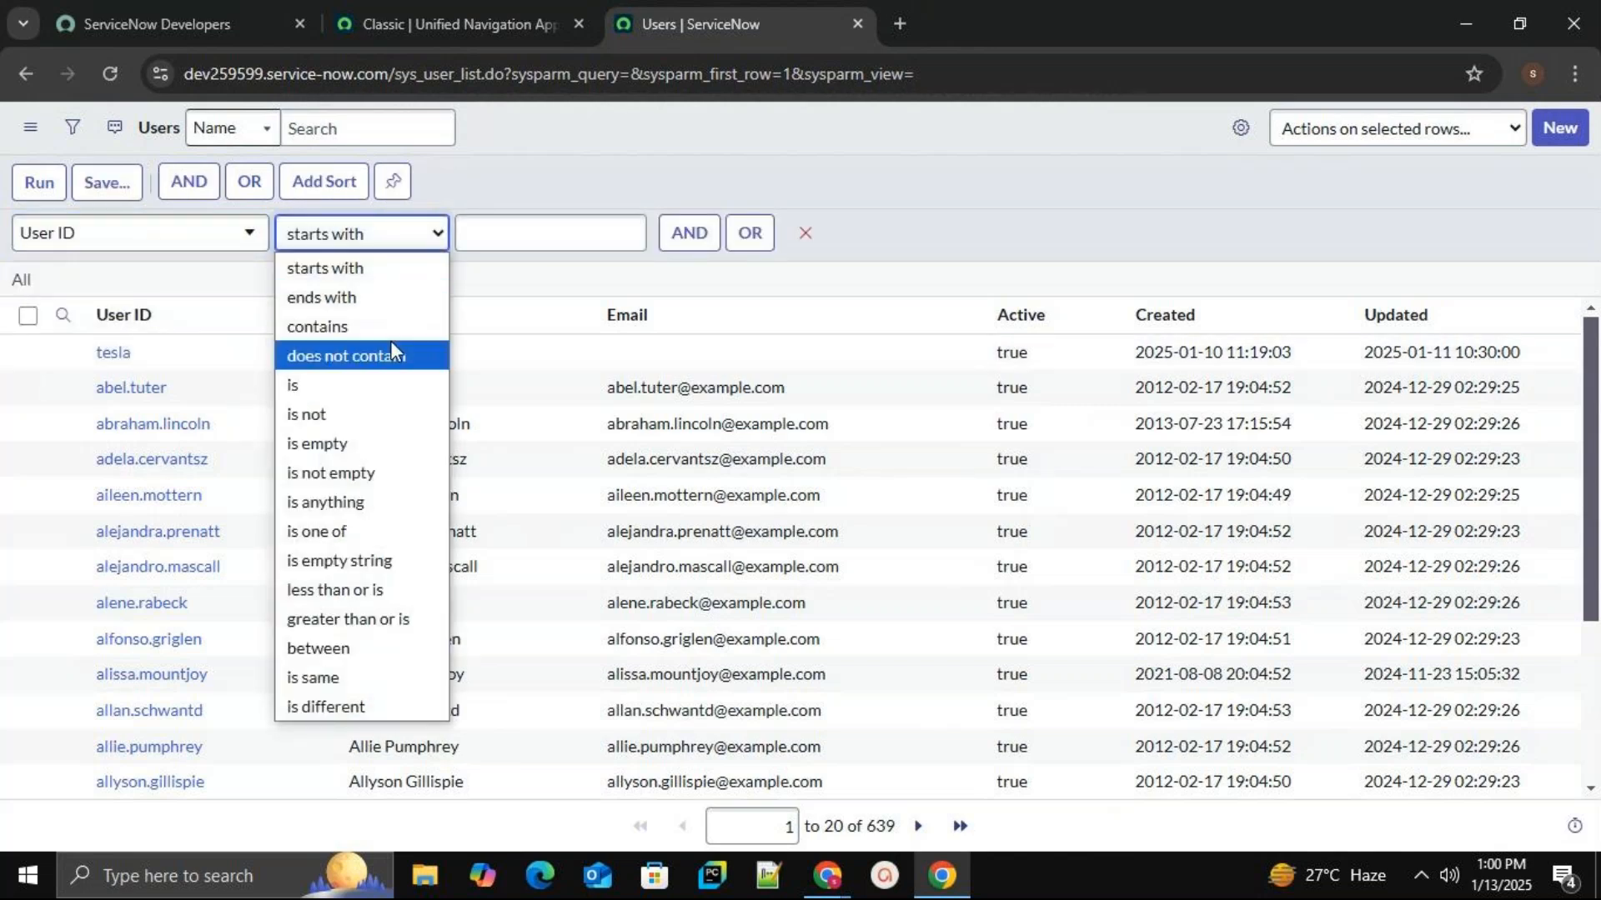
left_click(376, 382)
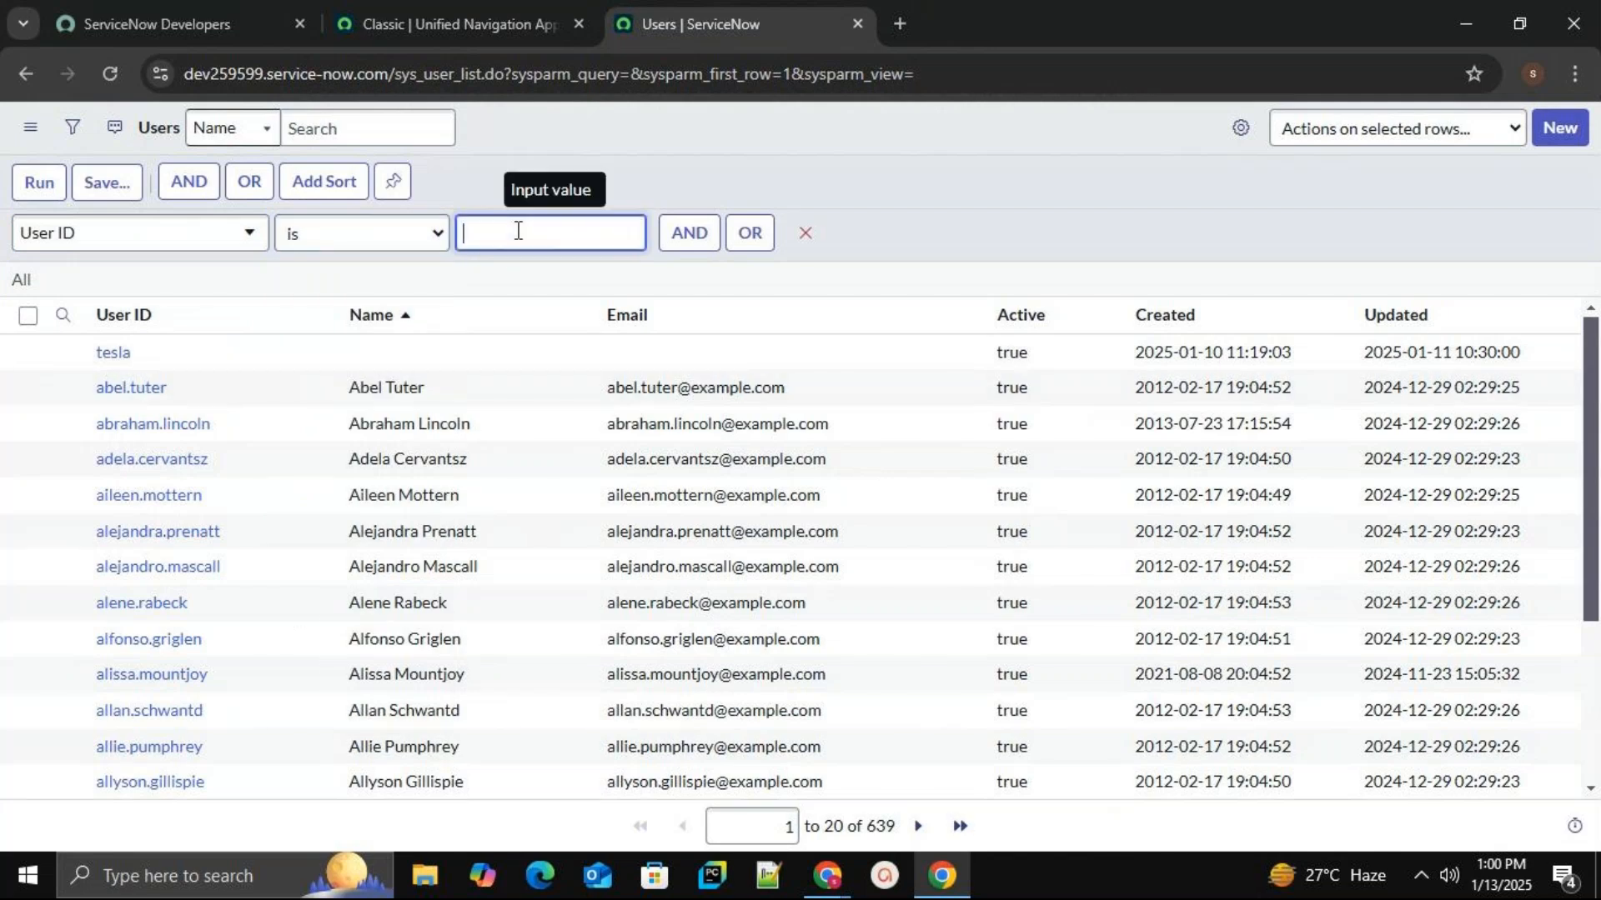
type("vardhan.tech")
left_click(20, 185)
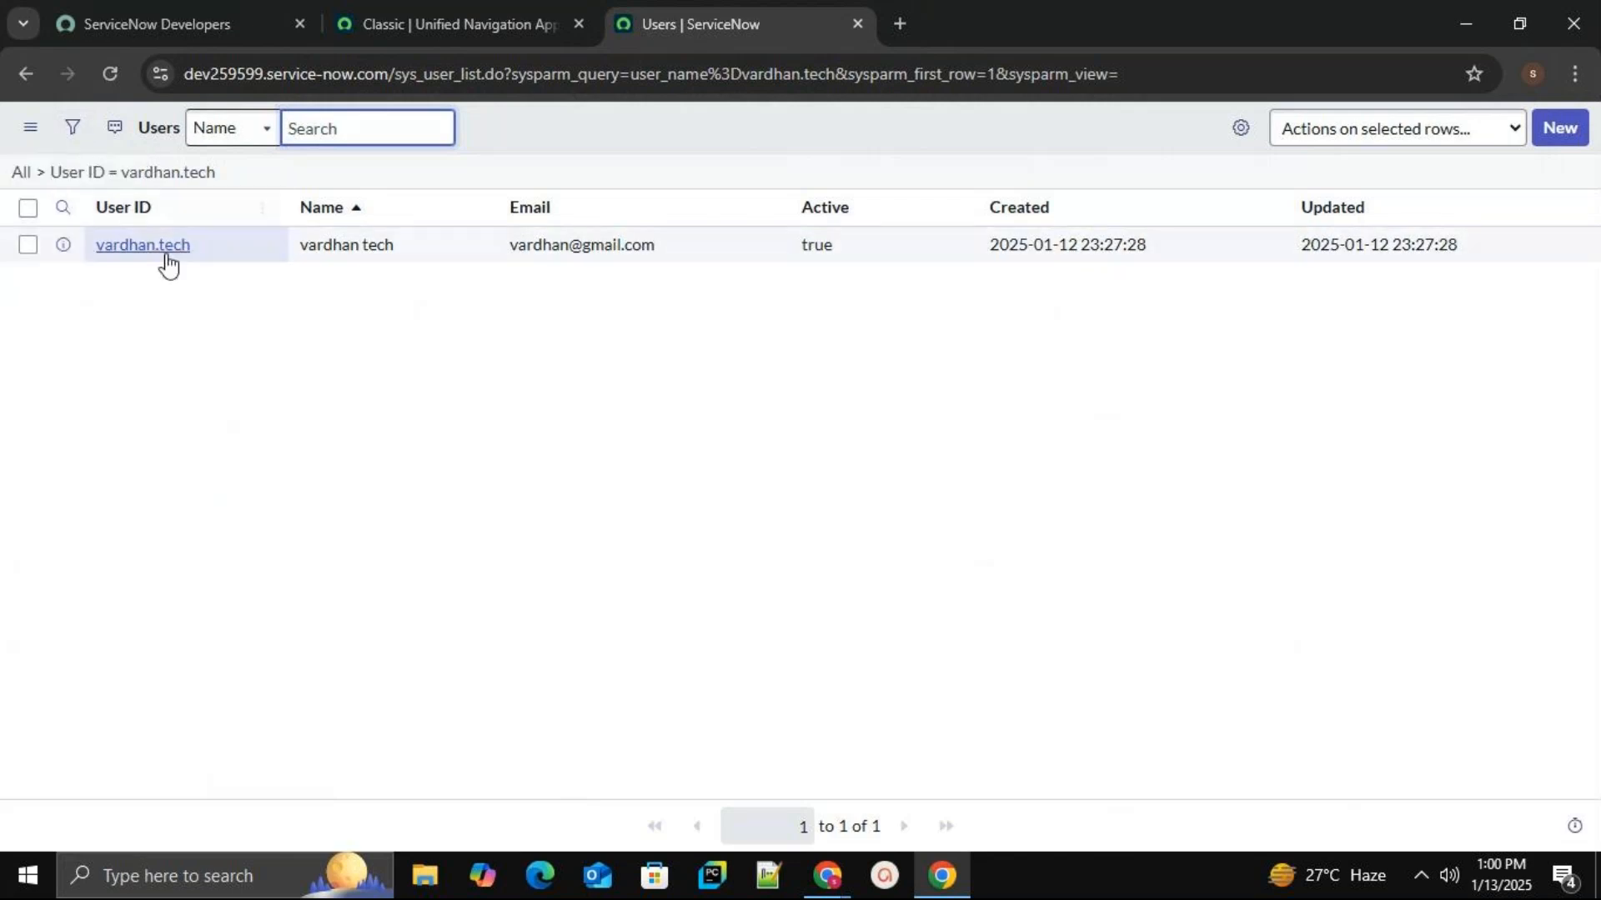
left_click(73, 140)
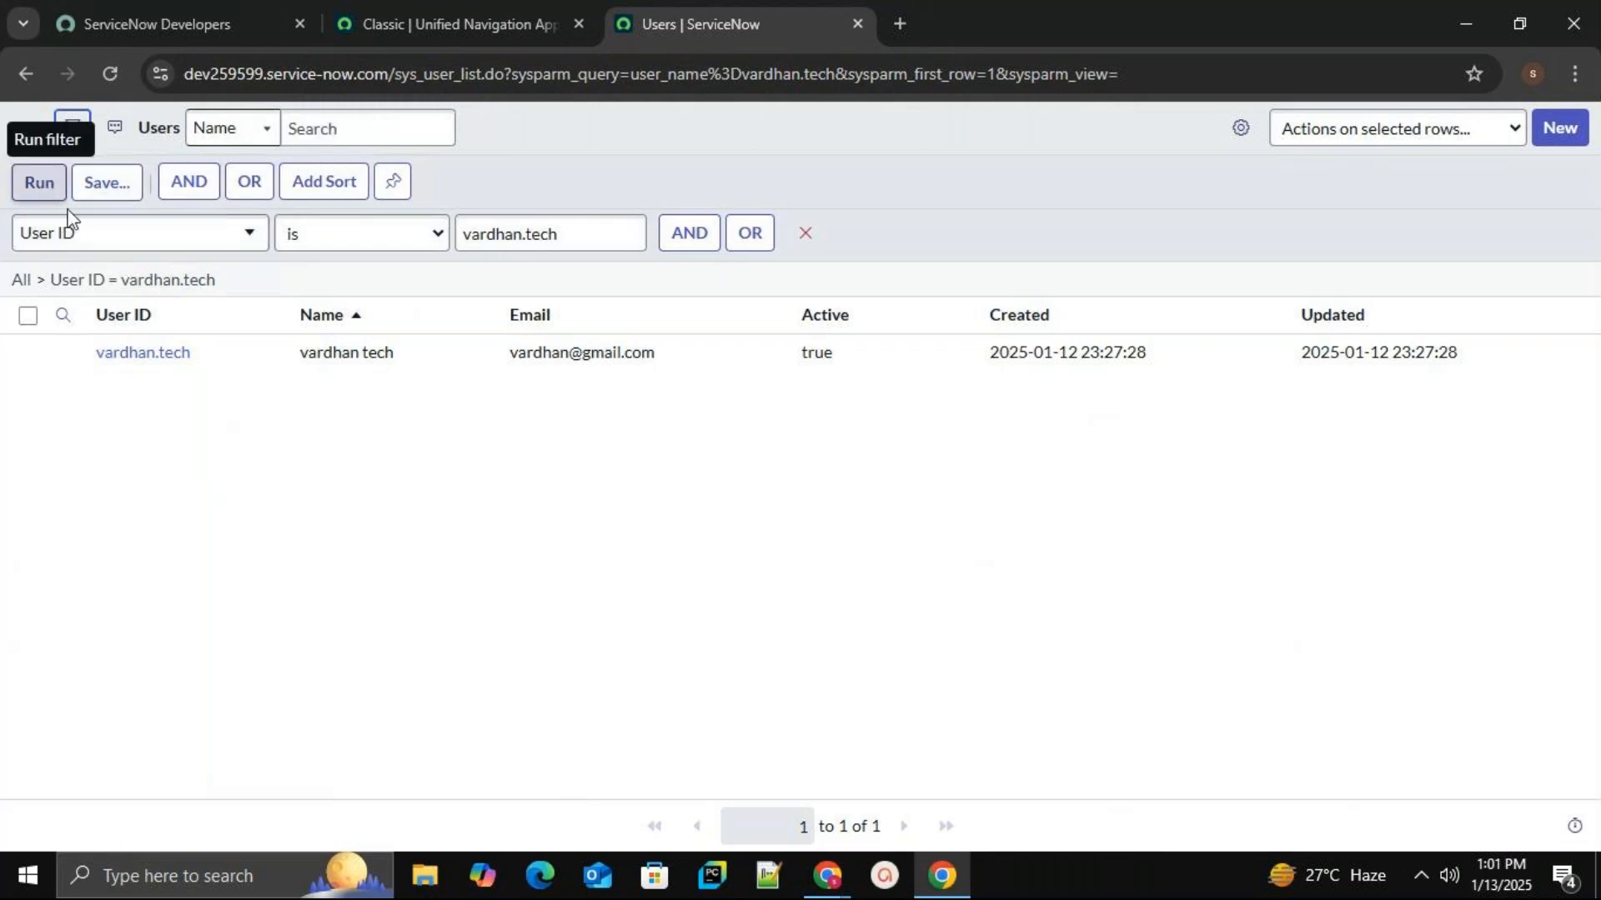
left_click(25, 284)
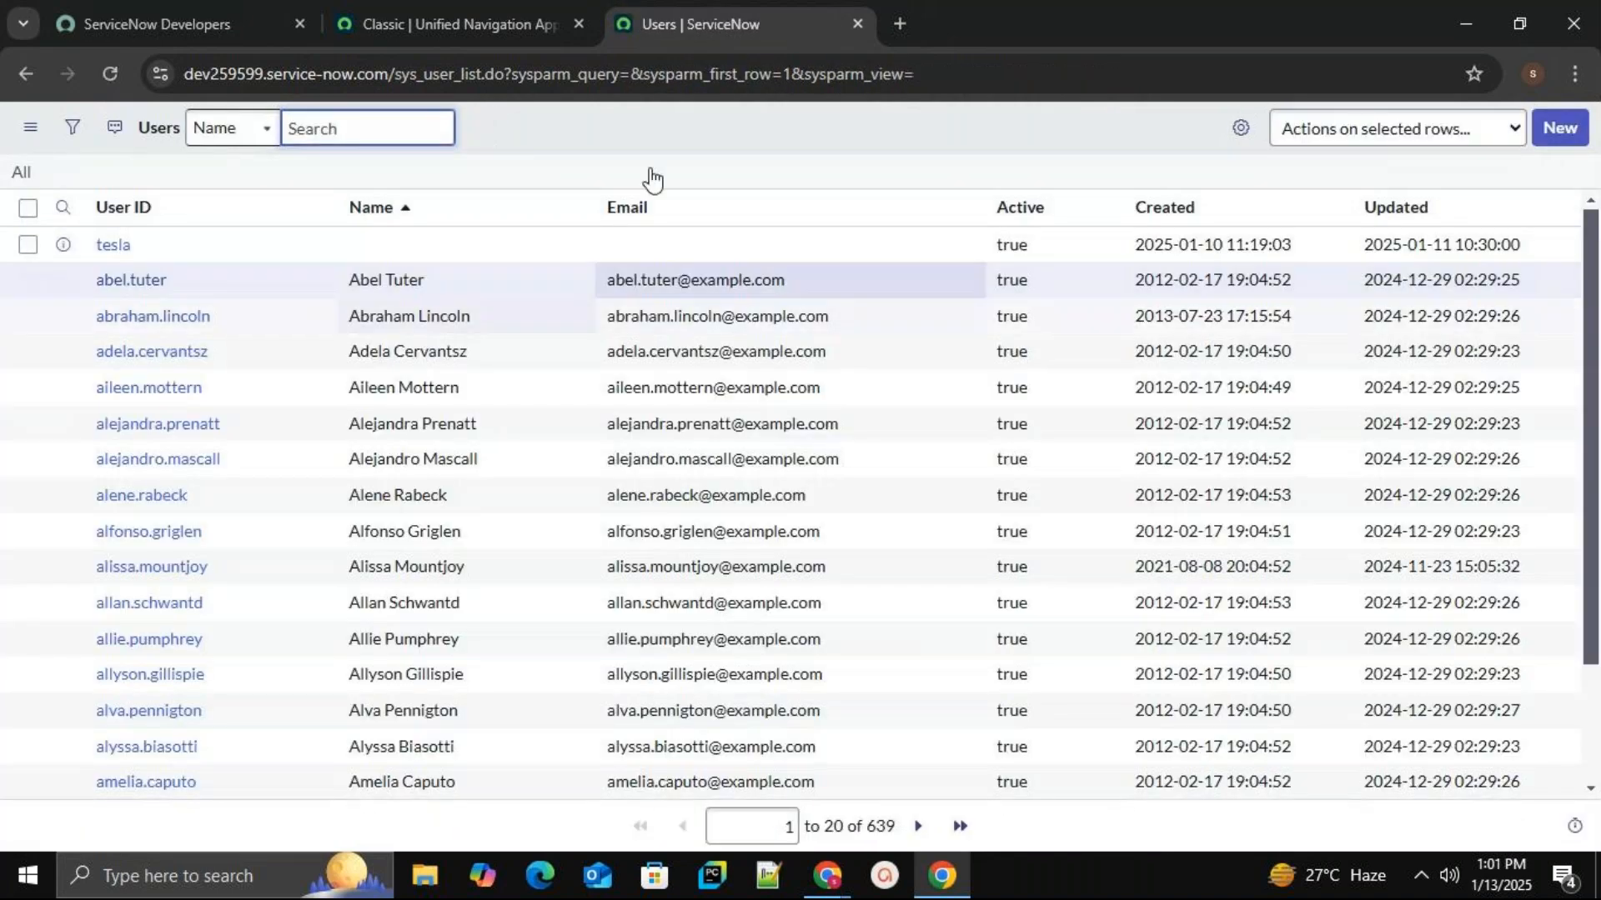
Filter the navigator for 'groups' and open User Administration > Groups in a new tab.
left_click(500, 26)
left_click(254, 204)
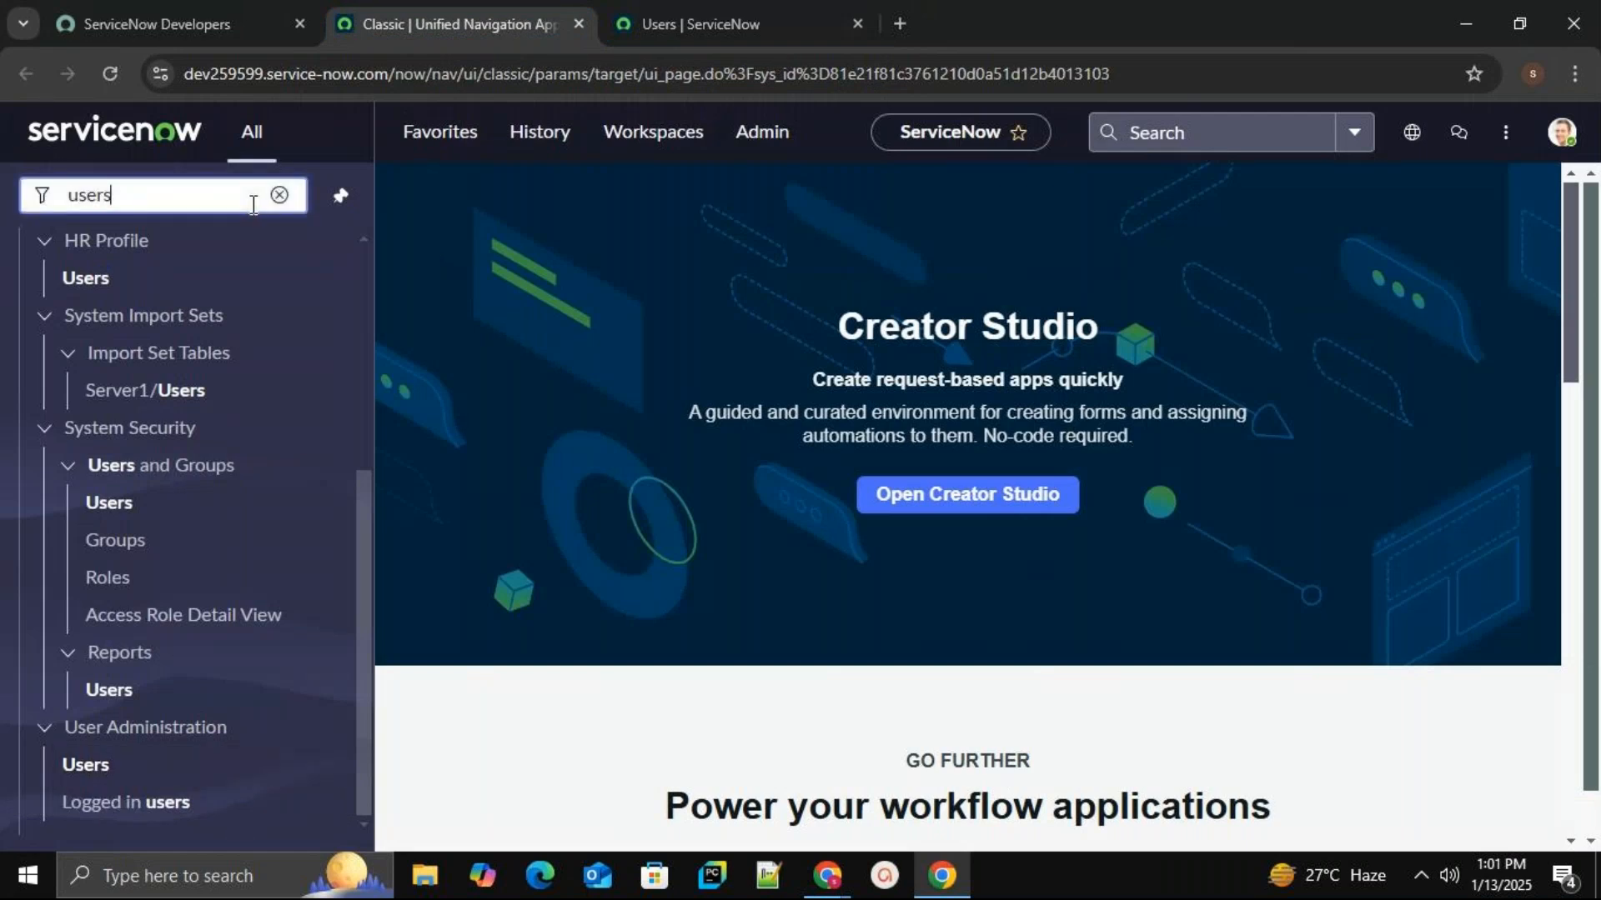
key("BackSpace")
key("BackSpace")
key("BackSpace")
key("BackSpace")
key("BackSpace")
type("g")
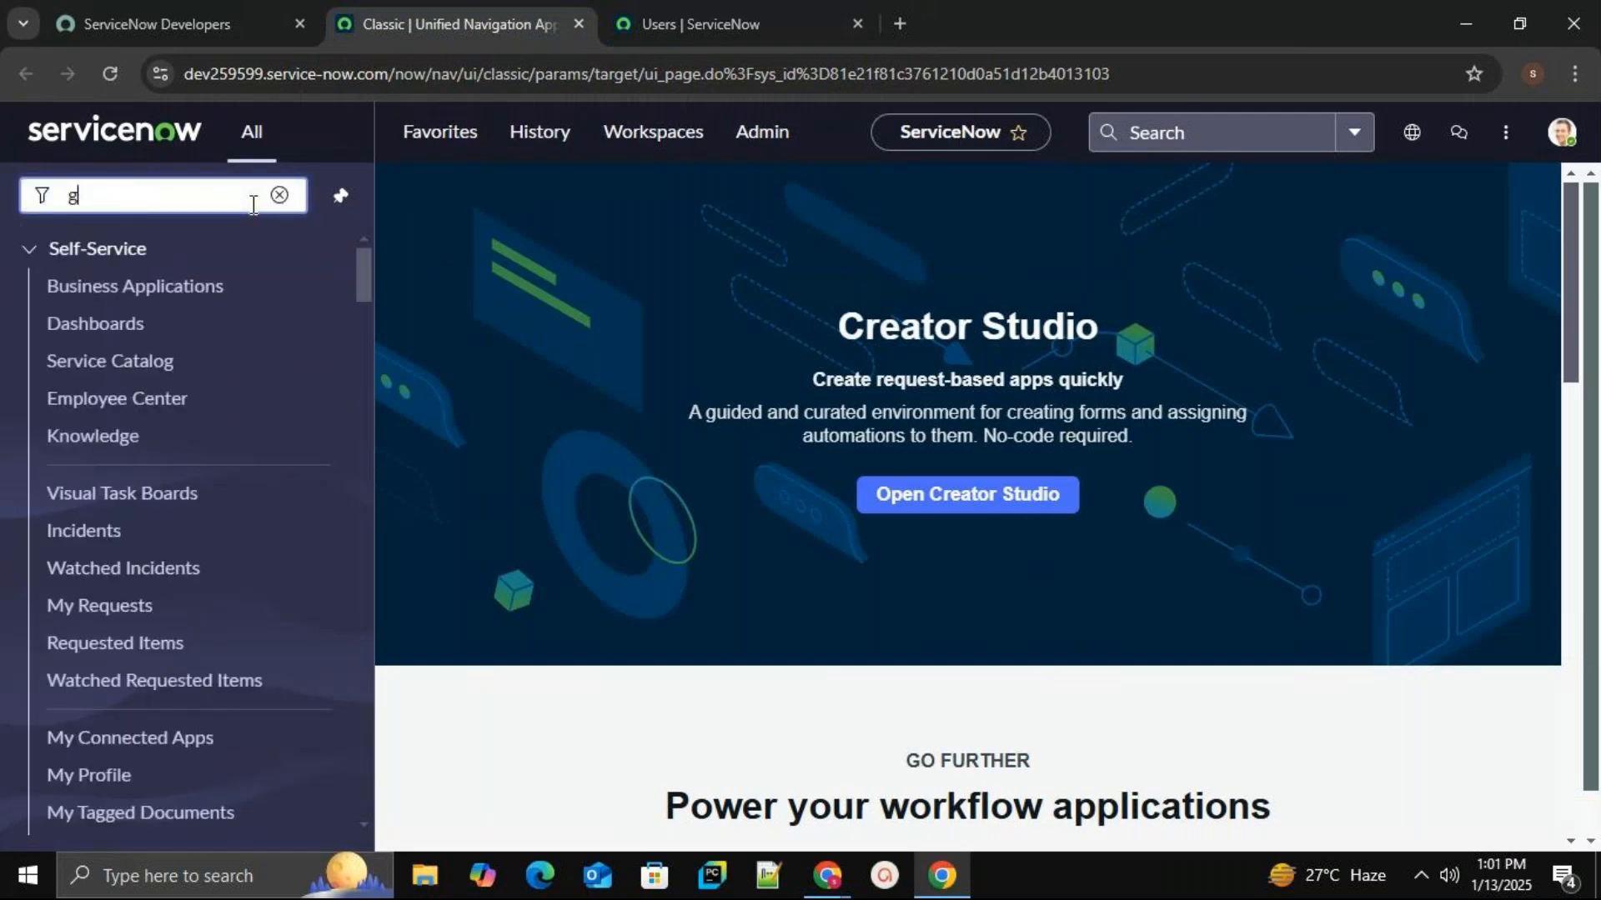
type("roups")
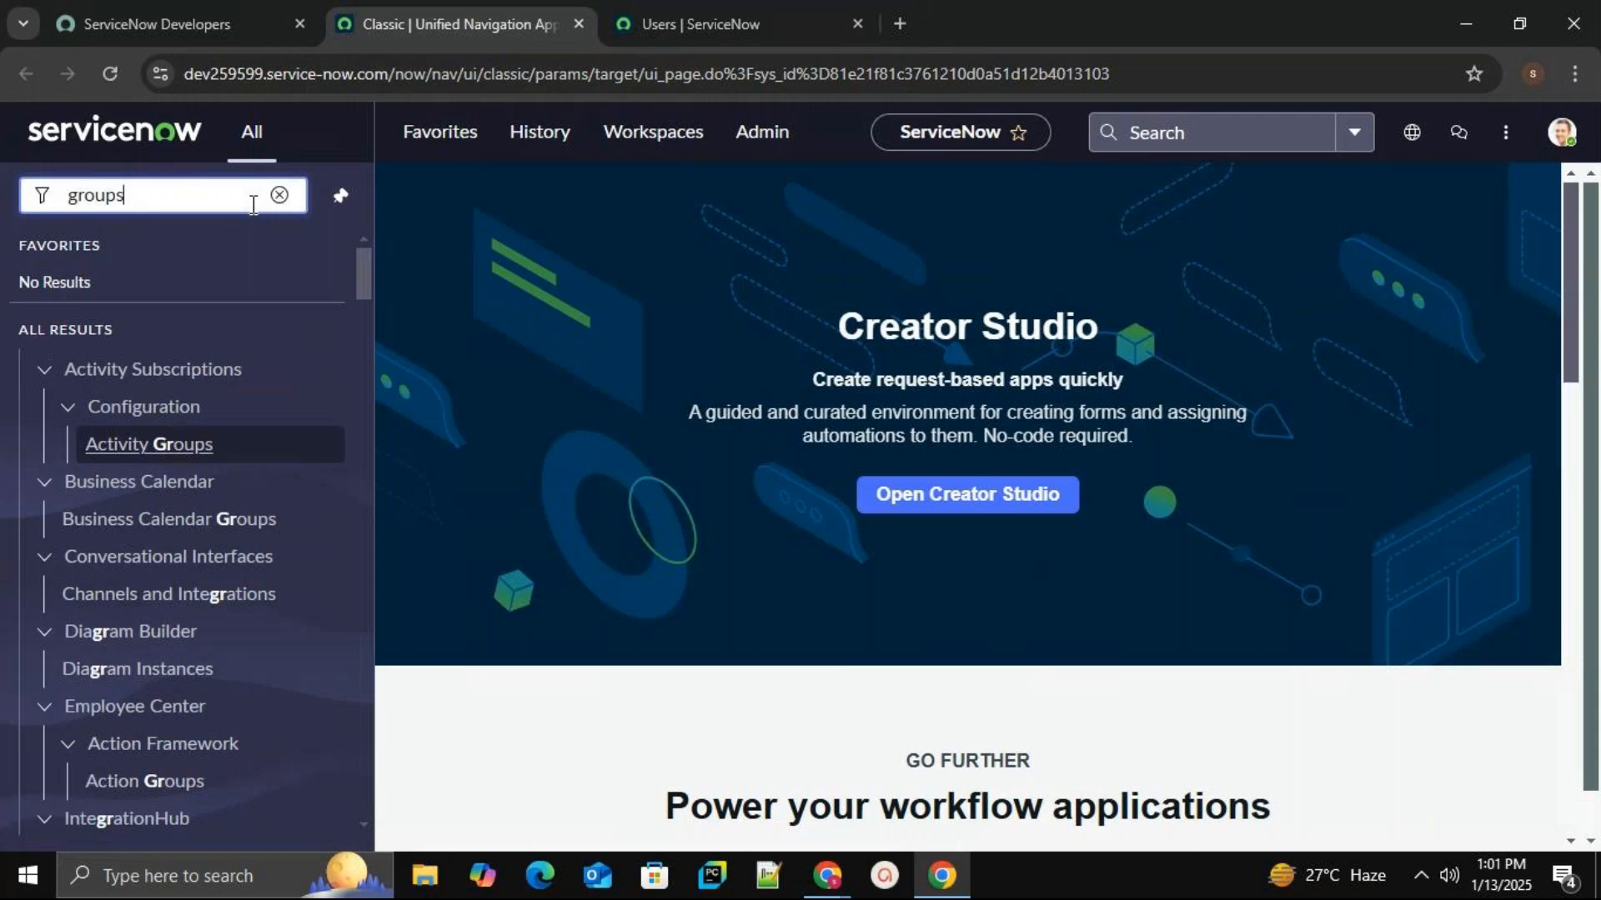
left_click_drag(355, 323, 388, 777)
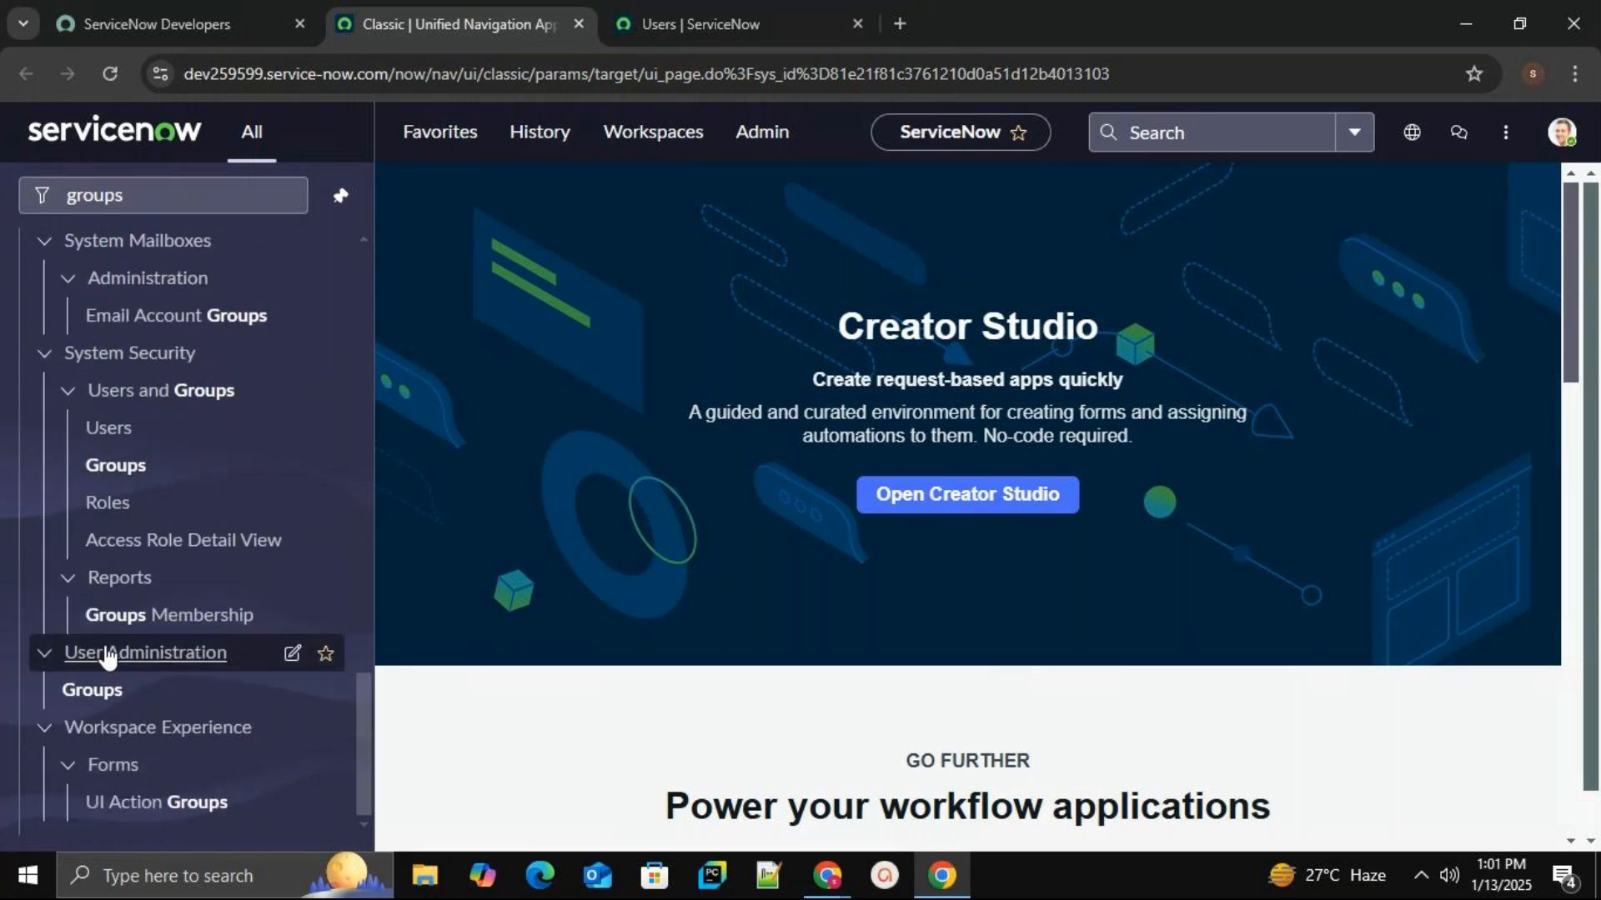
middle_click(107, 700)
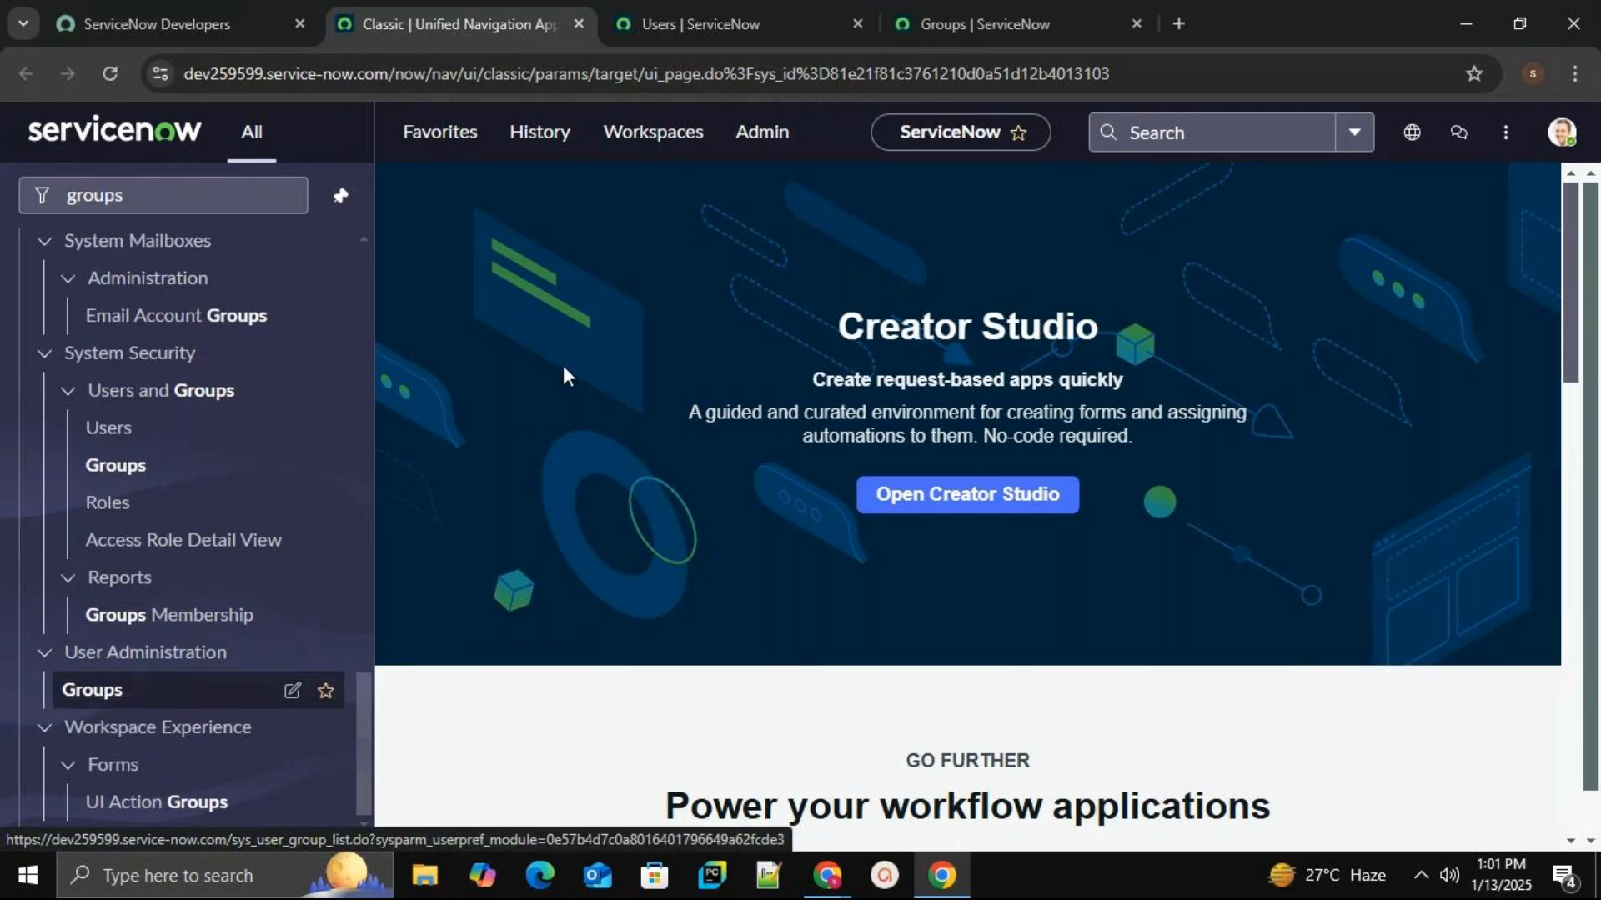
left_click(973, 14)
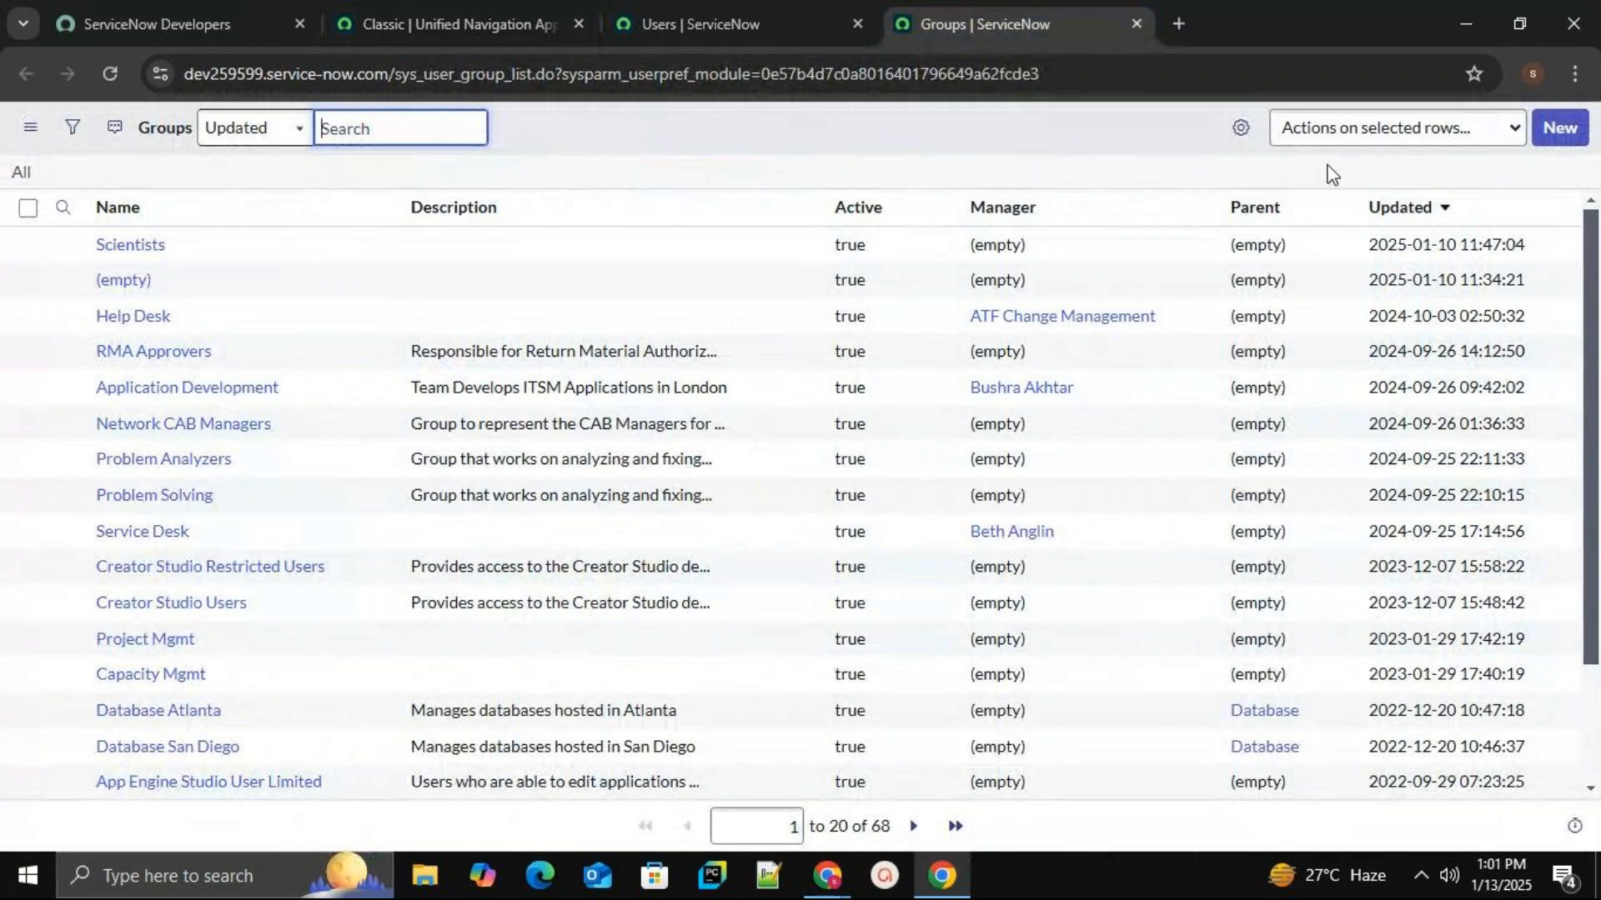
Make a new group named 'sap hana database', described 'sap hana database group', and save it.
left_click(1560, 132)
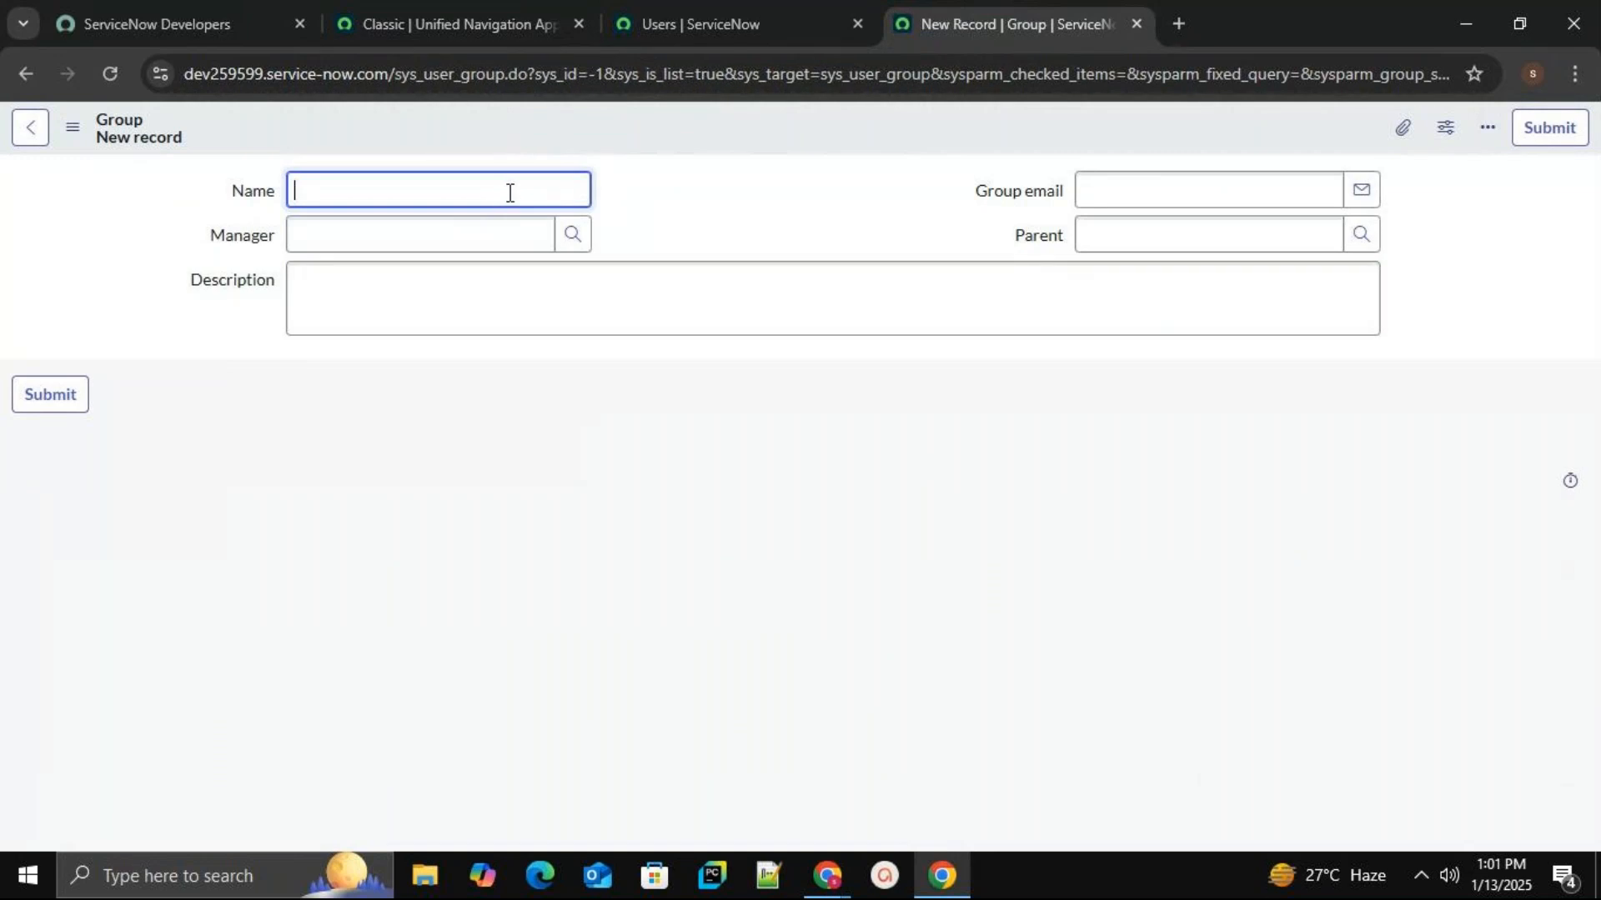
type("sap hana database")
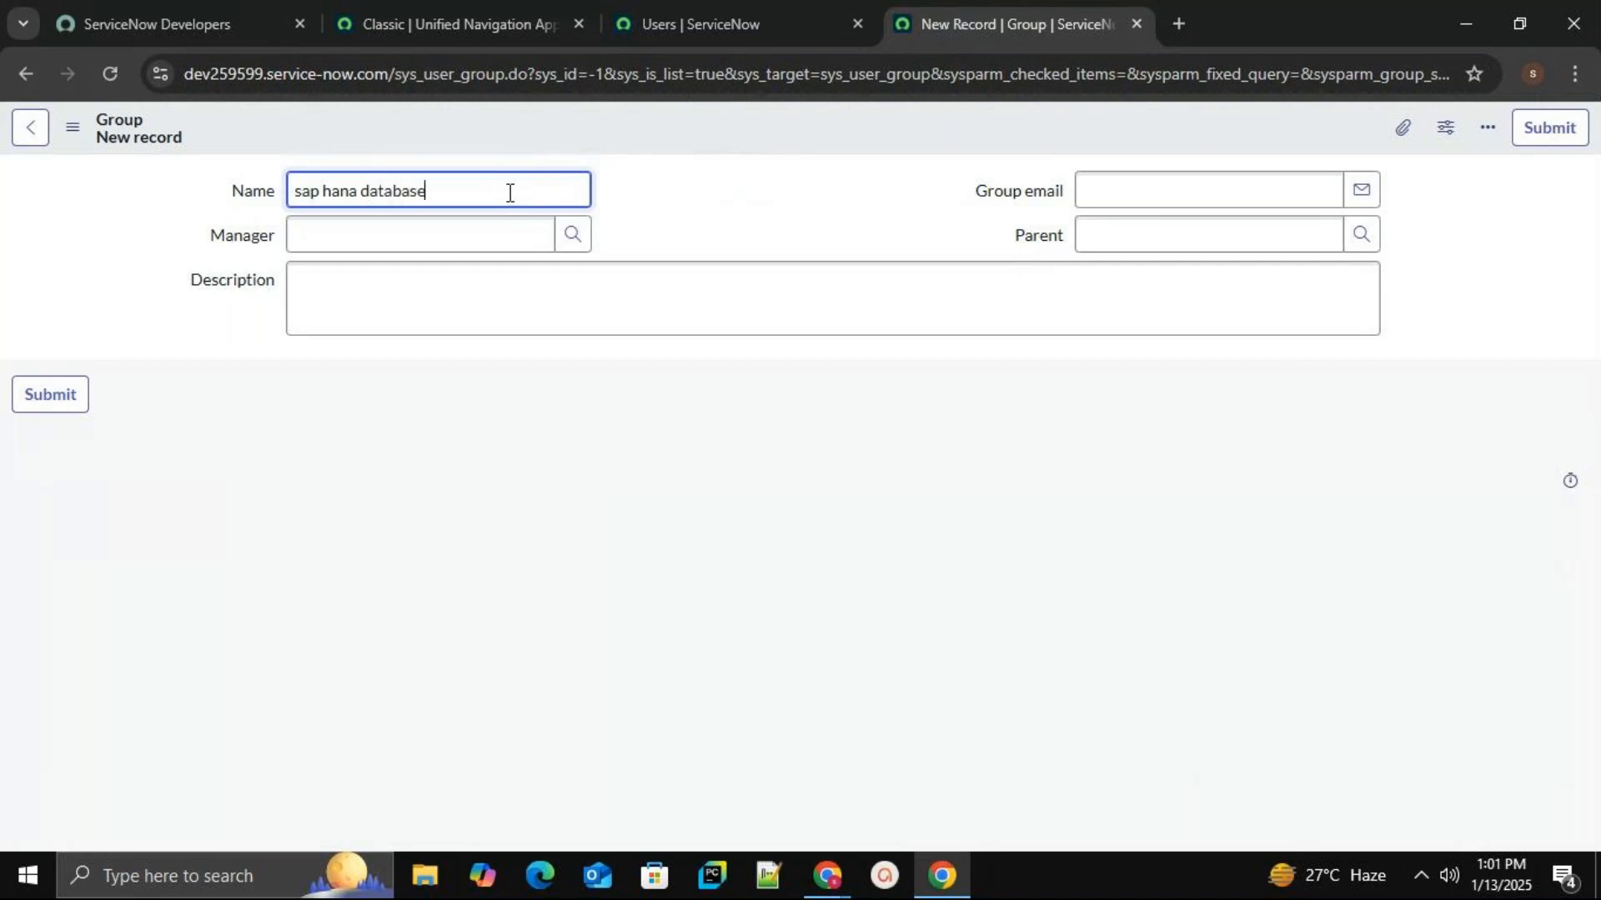
left_click(417, 296)
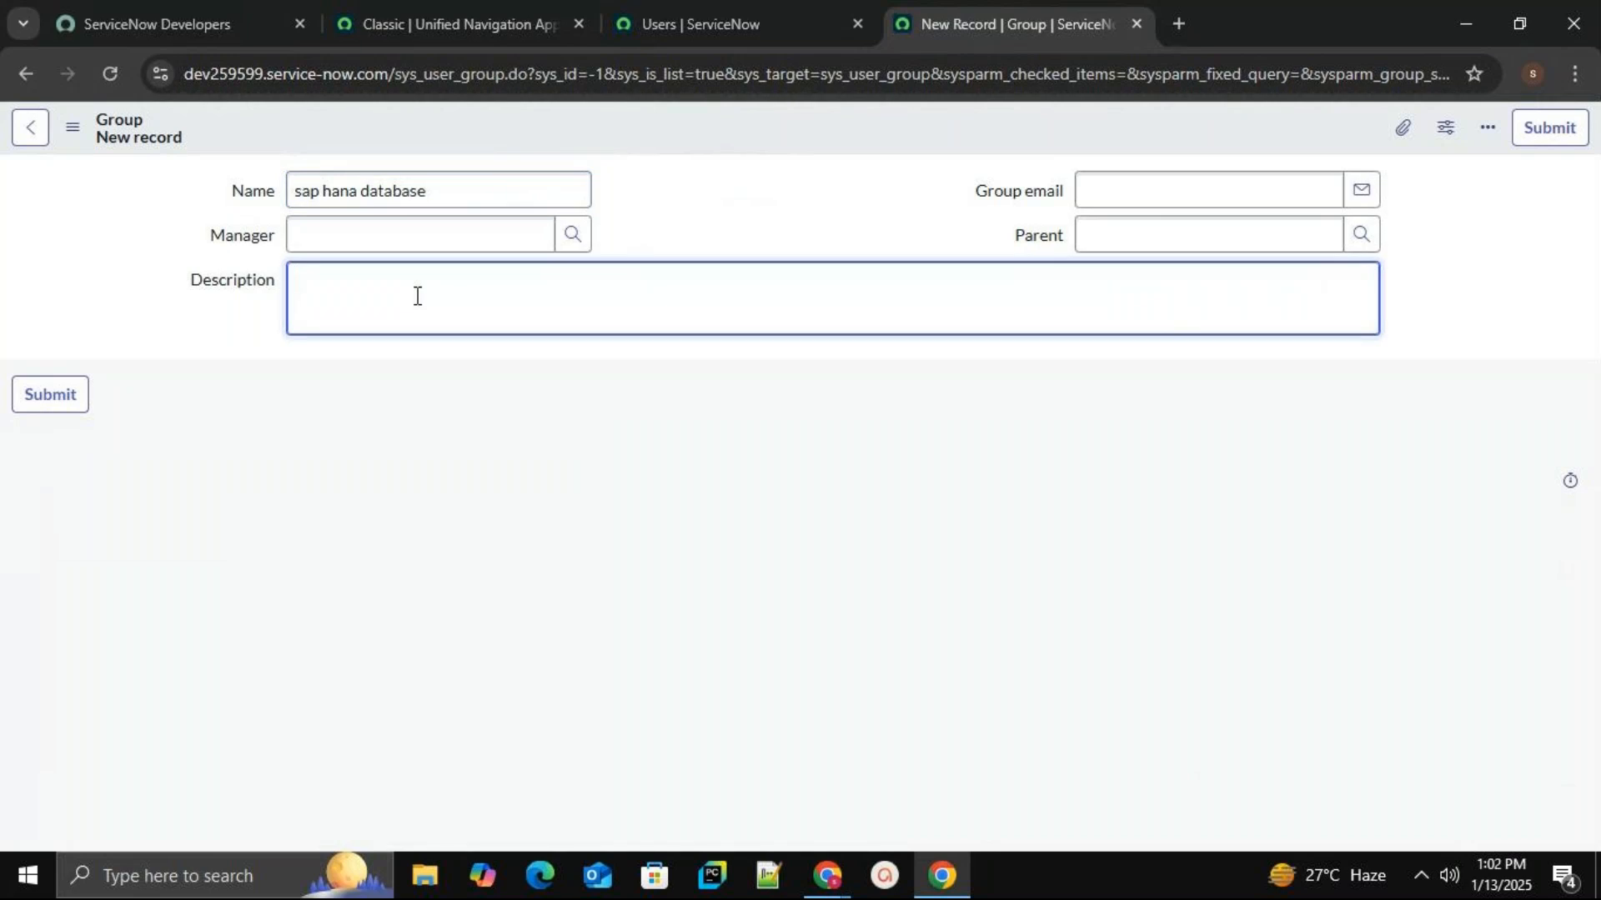
type("sap hana database group")
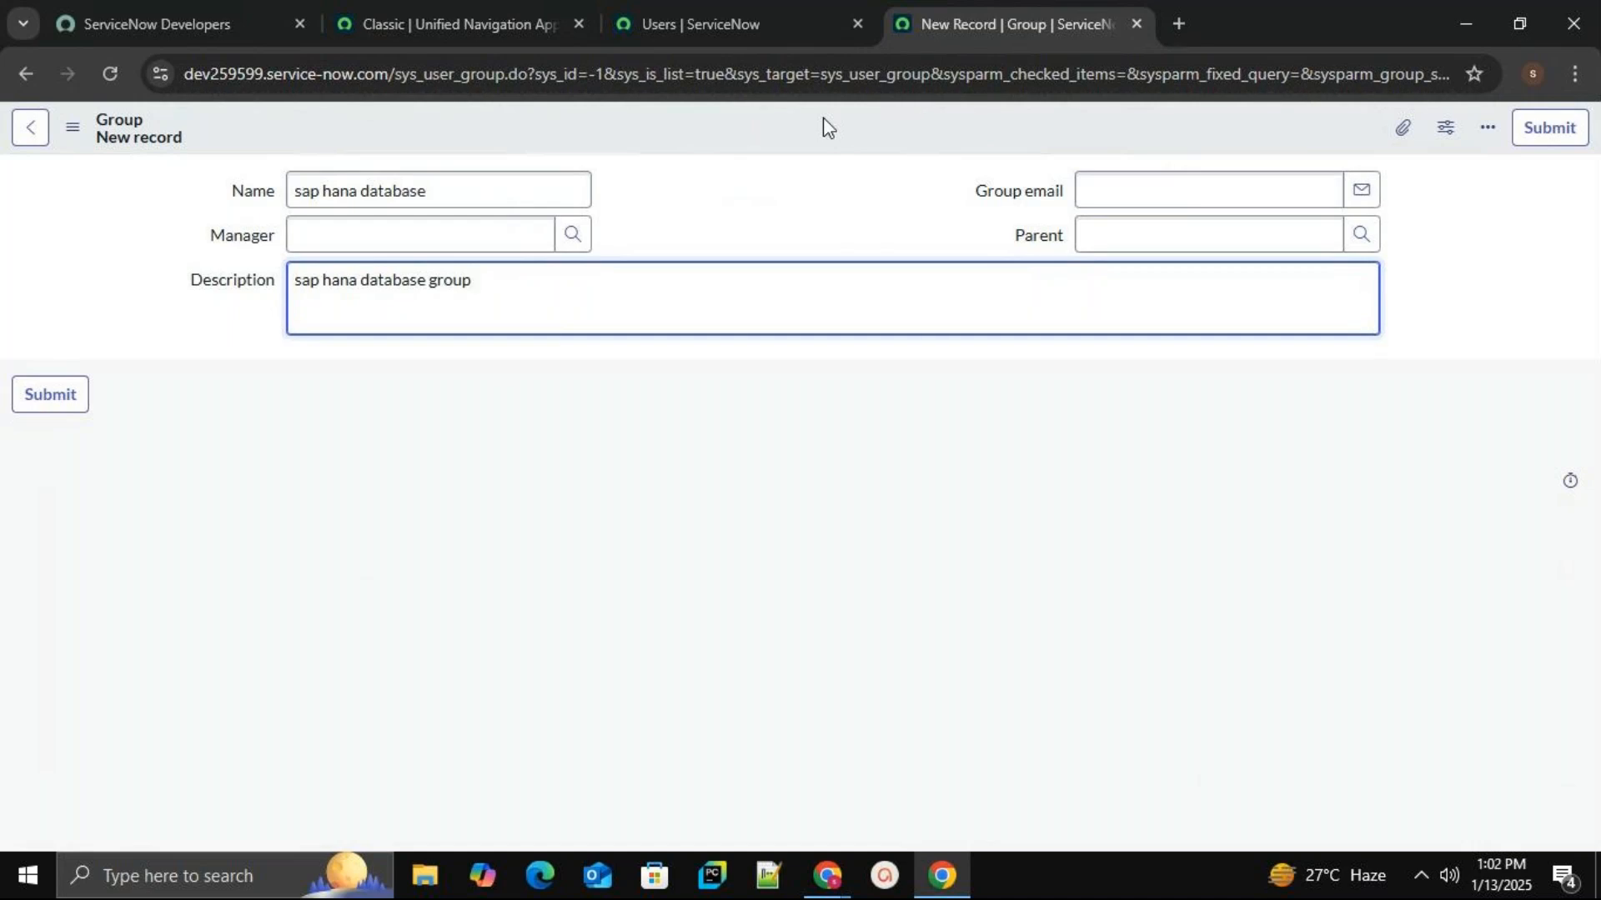
right_click(770, 133)
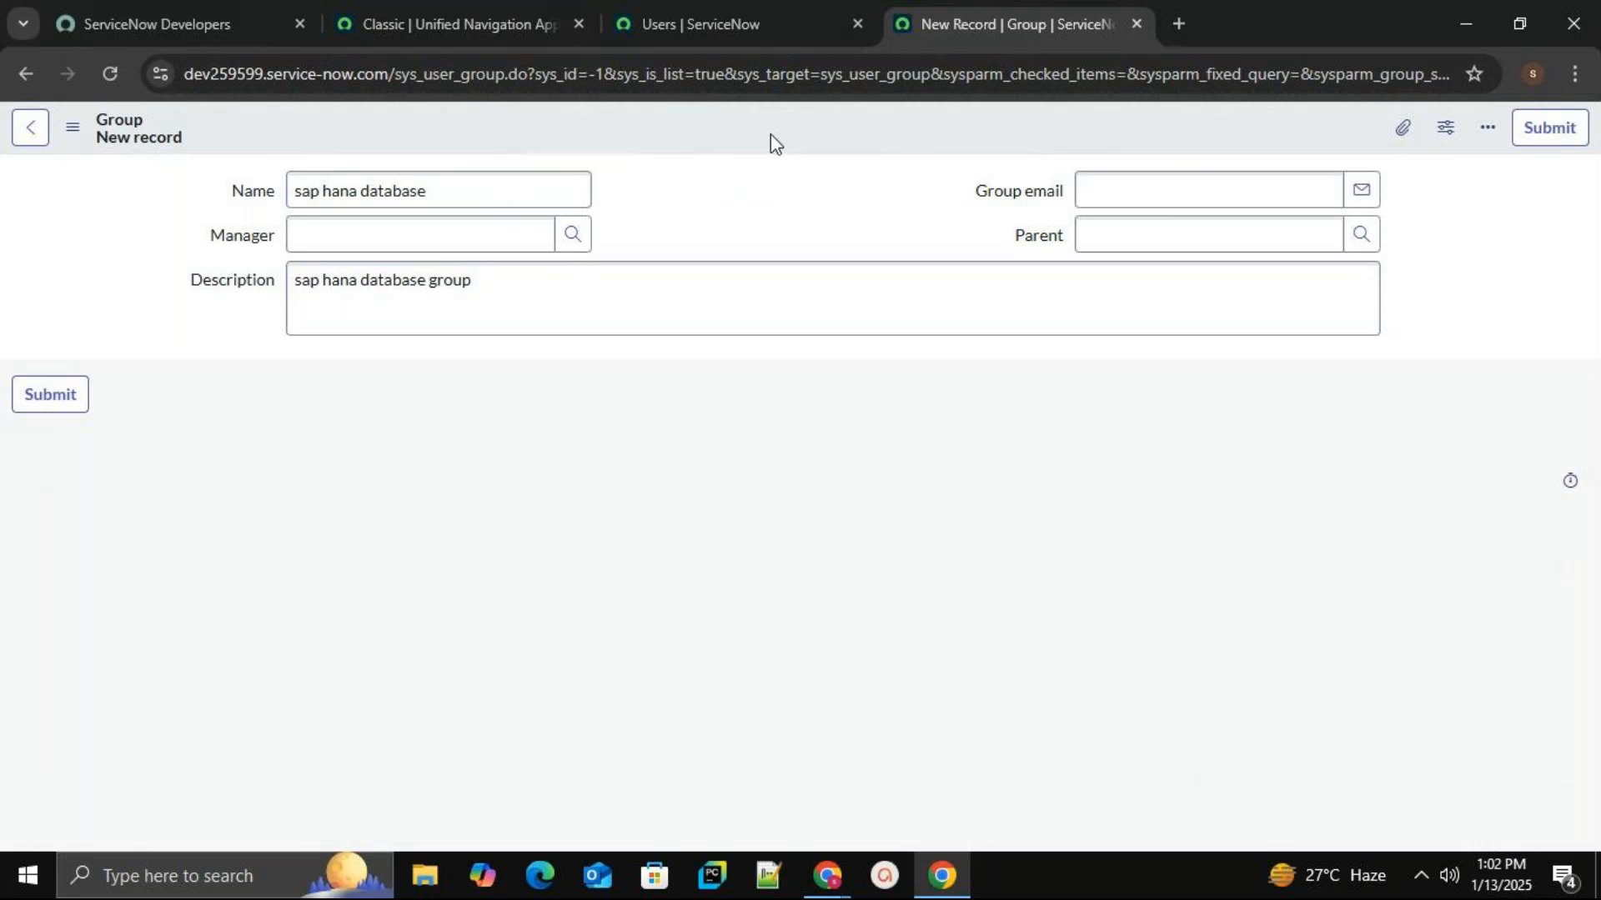
left_click(800, 152)
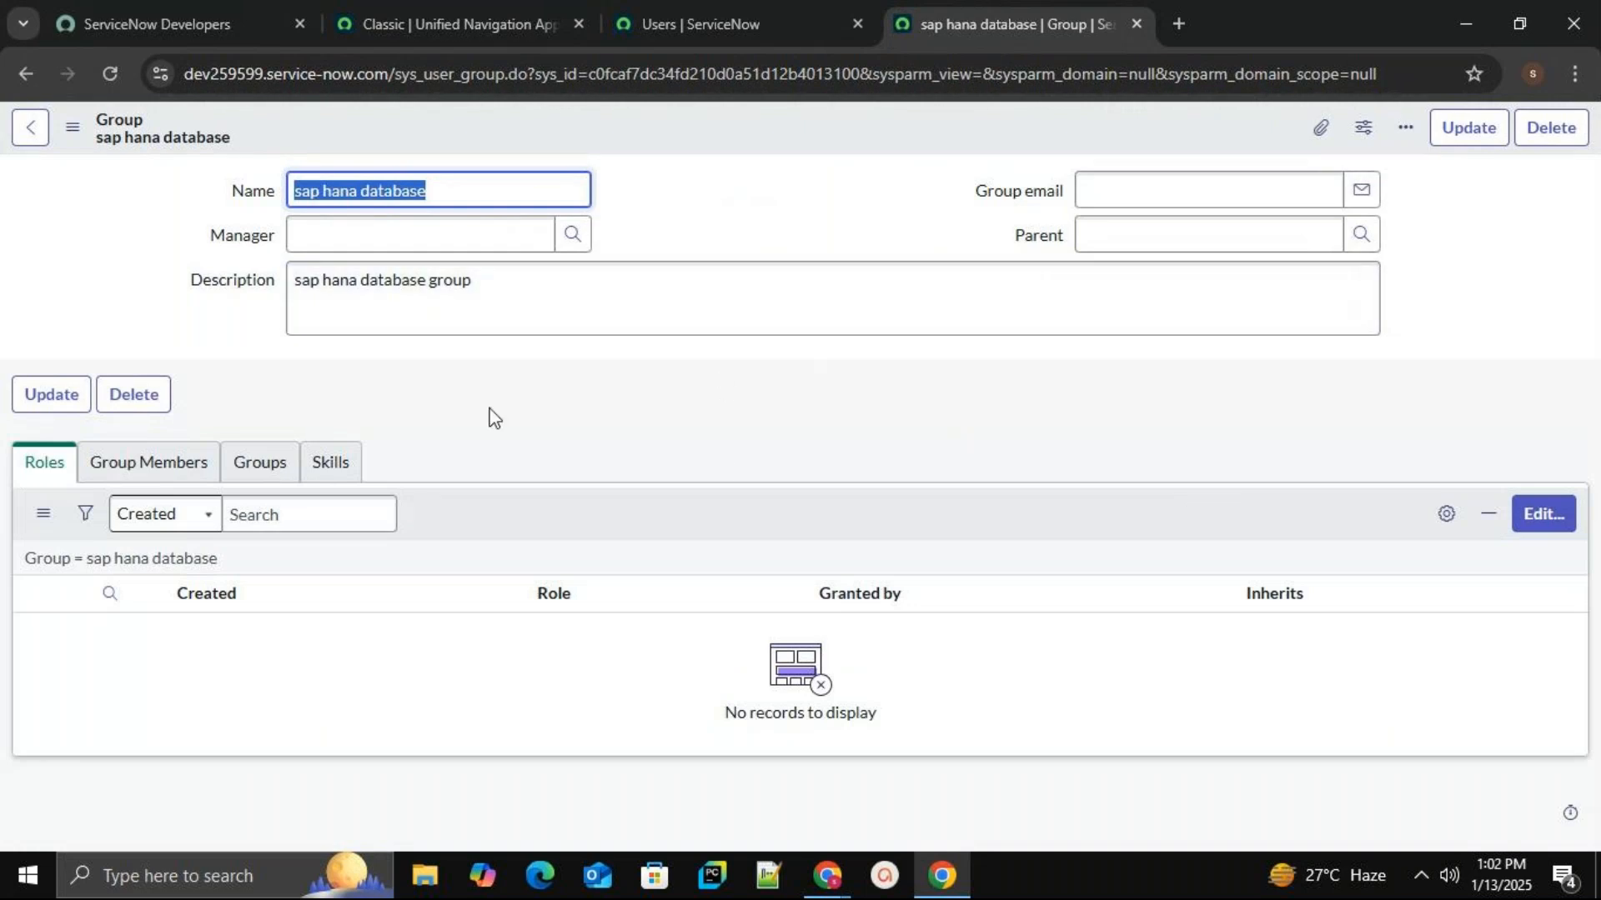
Review the sap hana database group's Roles, Group Members and Groups lists, then edit its members.
left_click(770, 178)
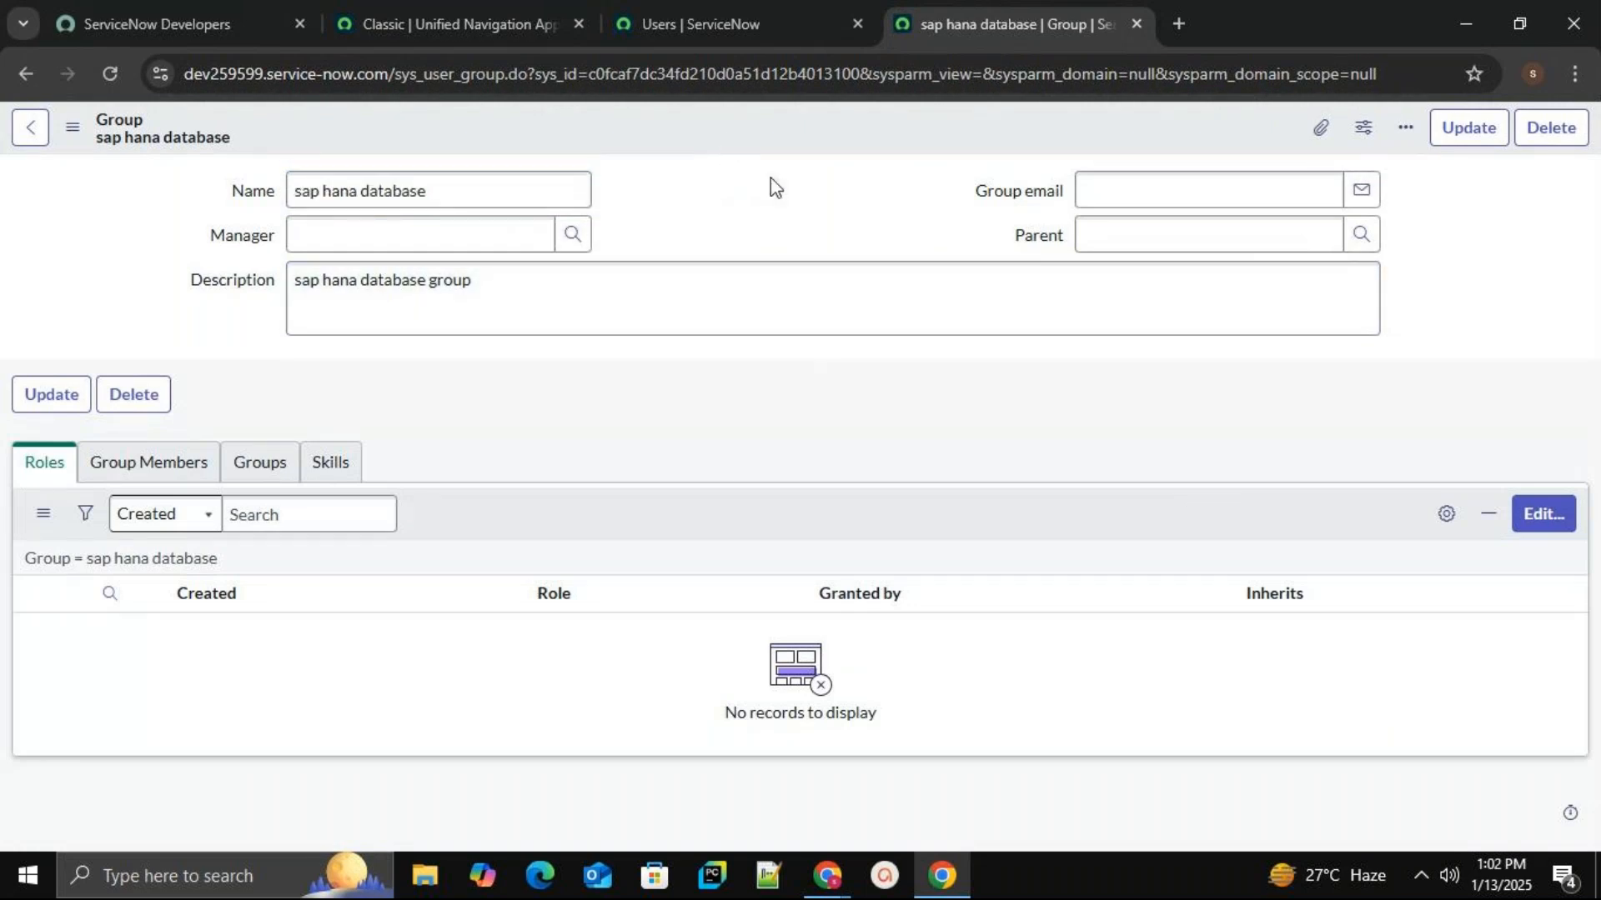
left_click(166, 477)
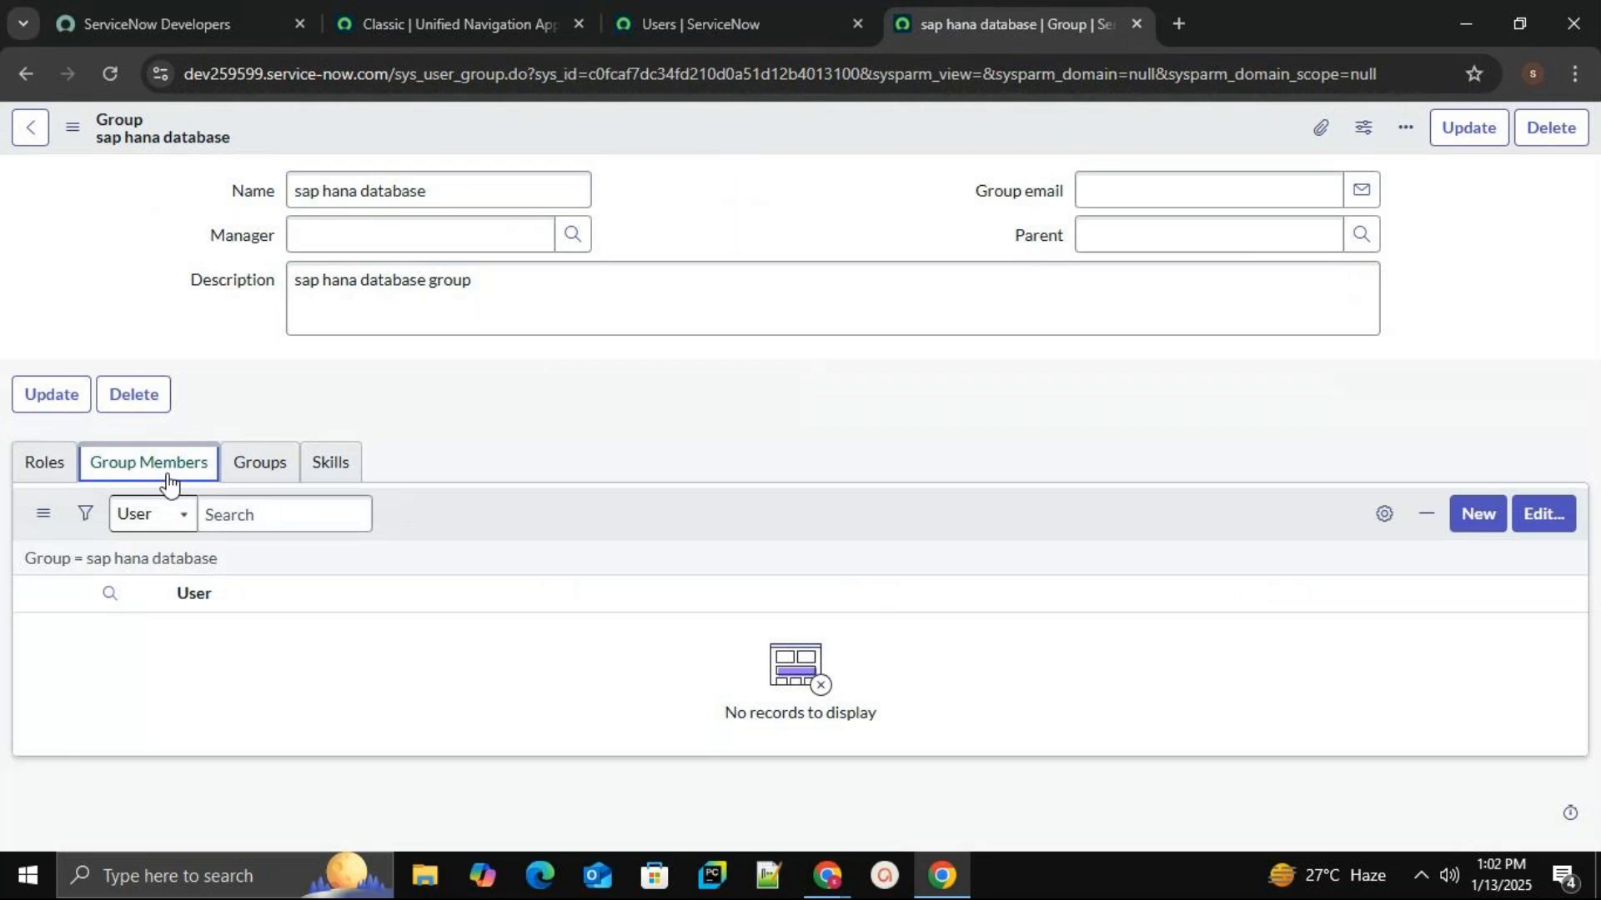
left_click(37, 467)
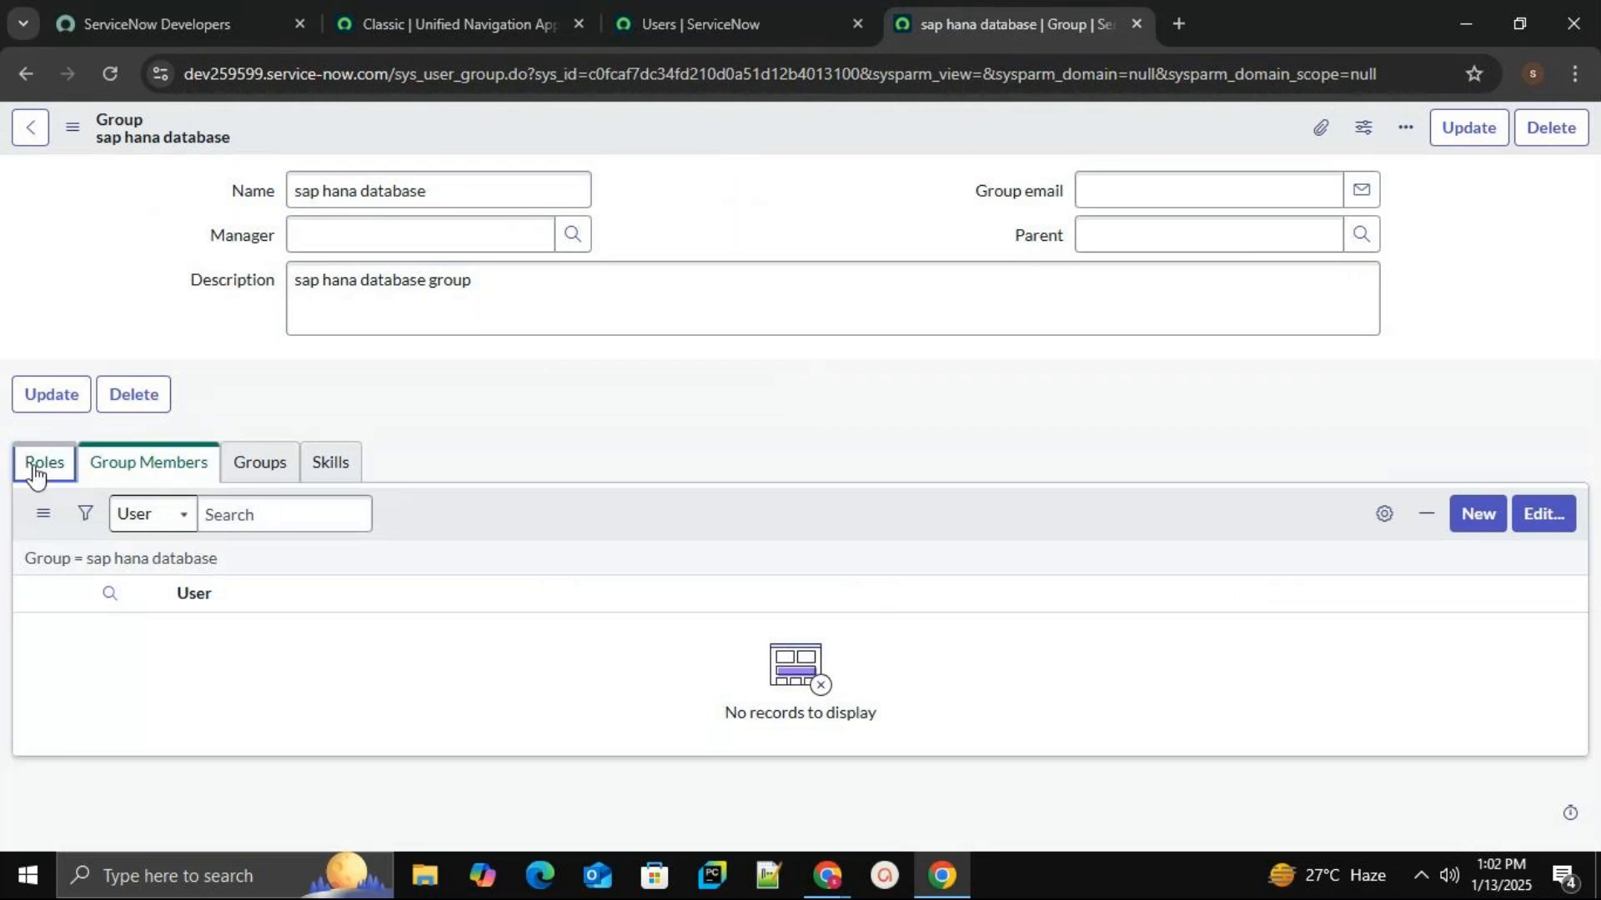
left_click(261, 476)
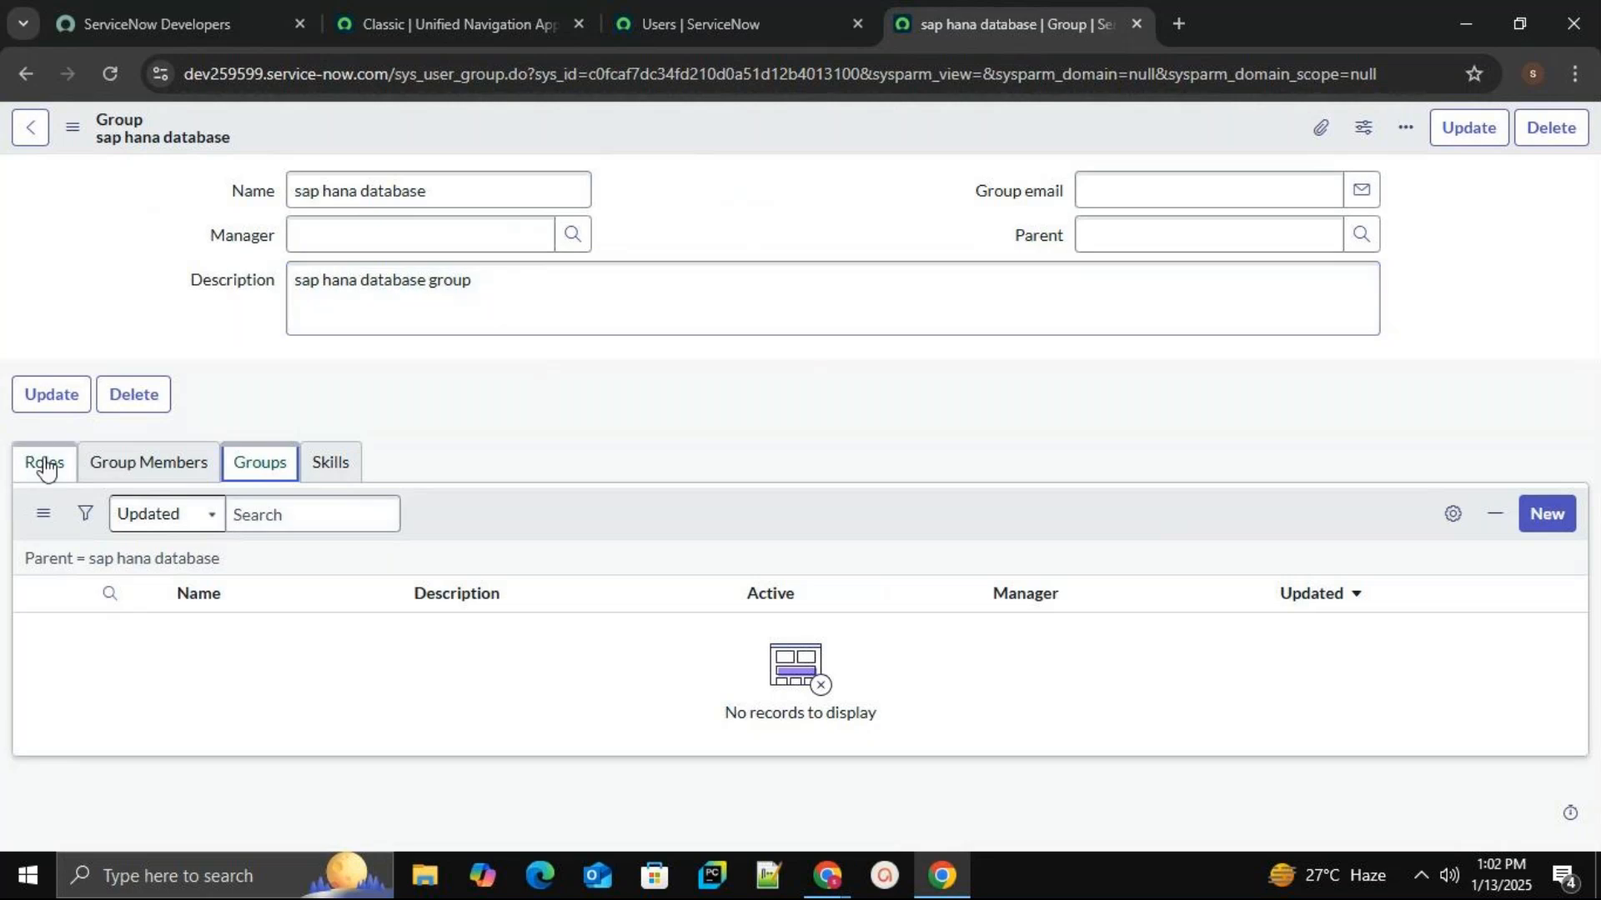
left_click(148, 464)
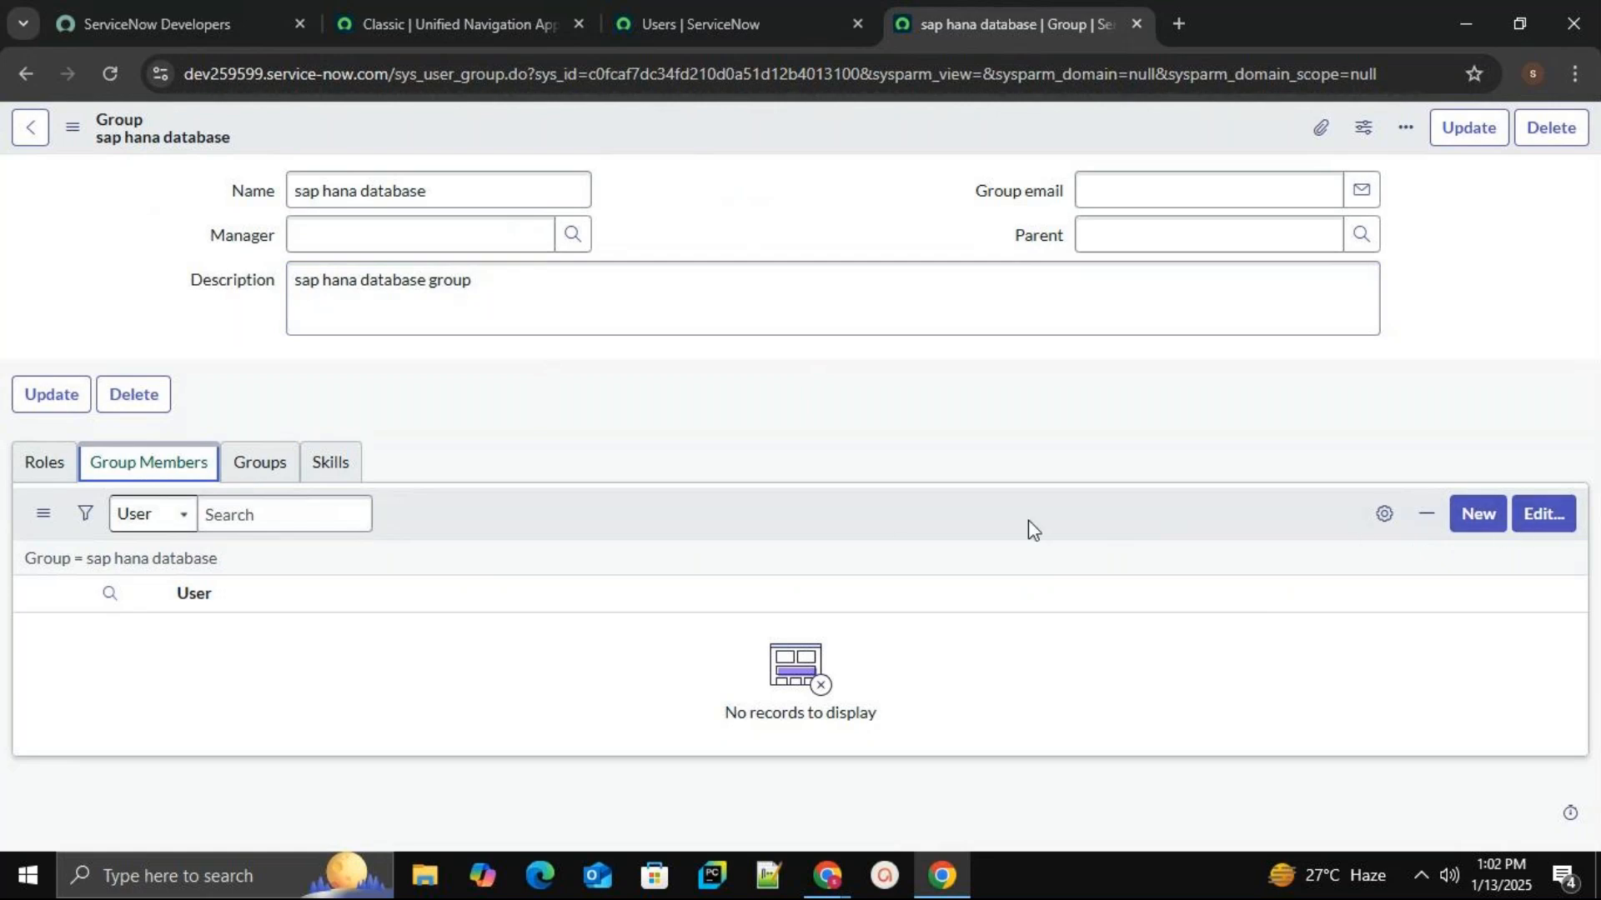
left_click(1568, 534)
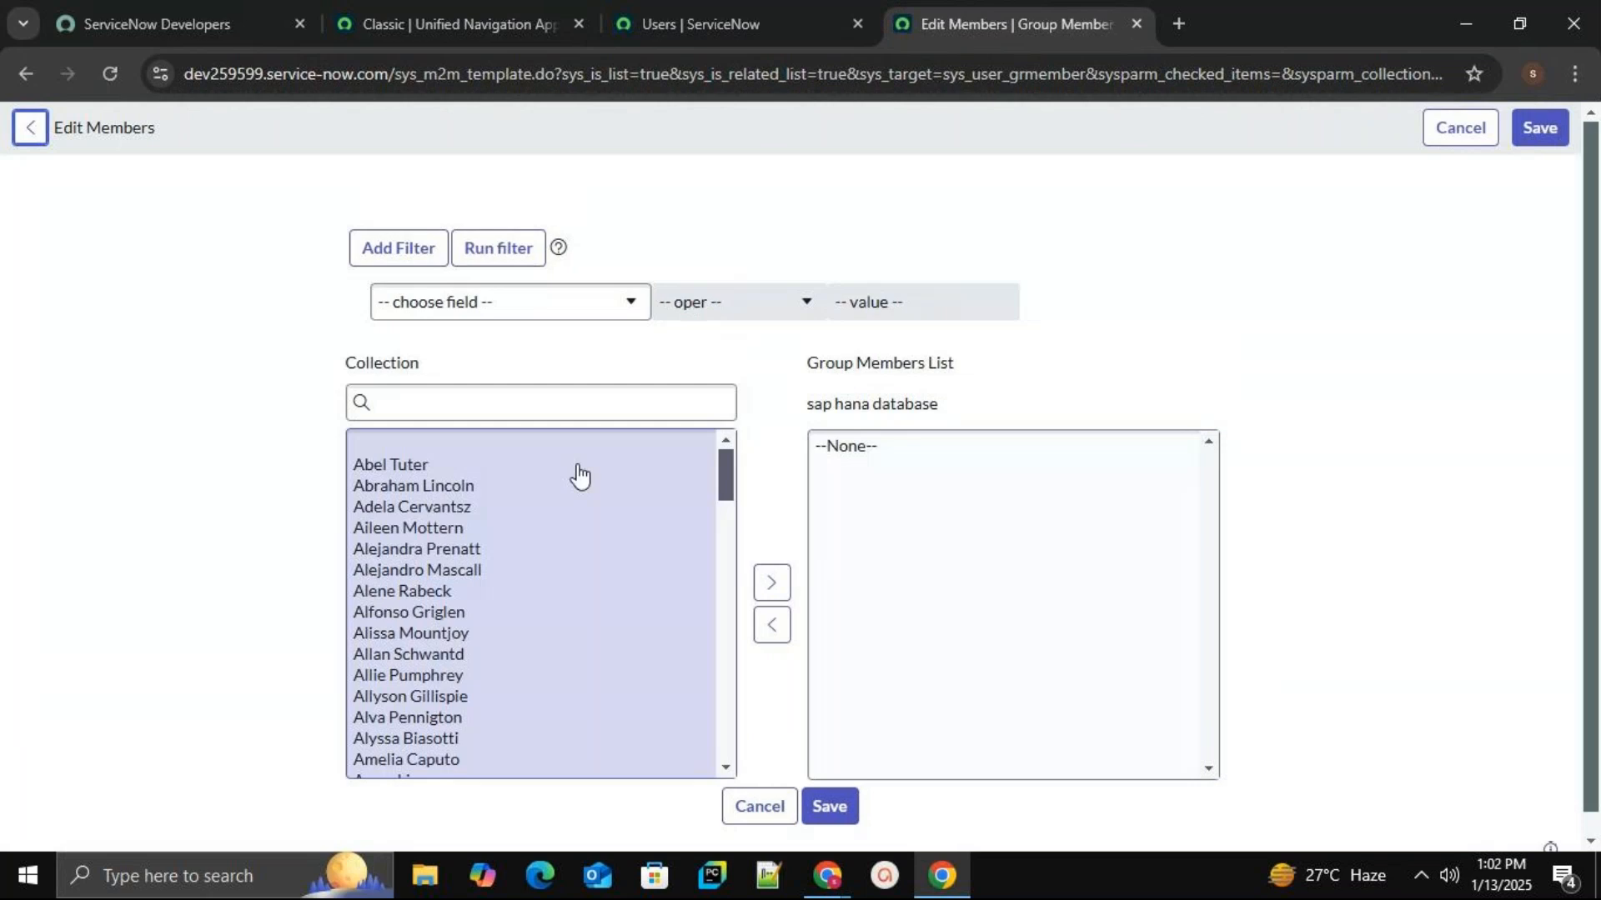
Search the available users by name and add the first new user to Group Members.
left_click(557, 408)
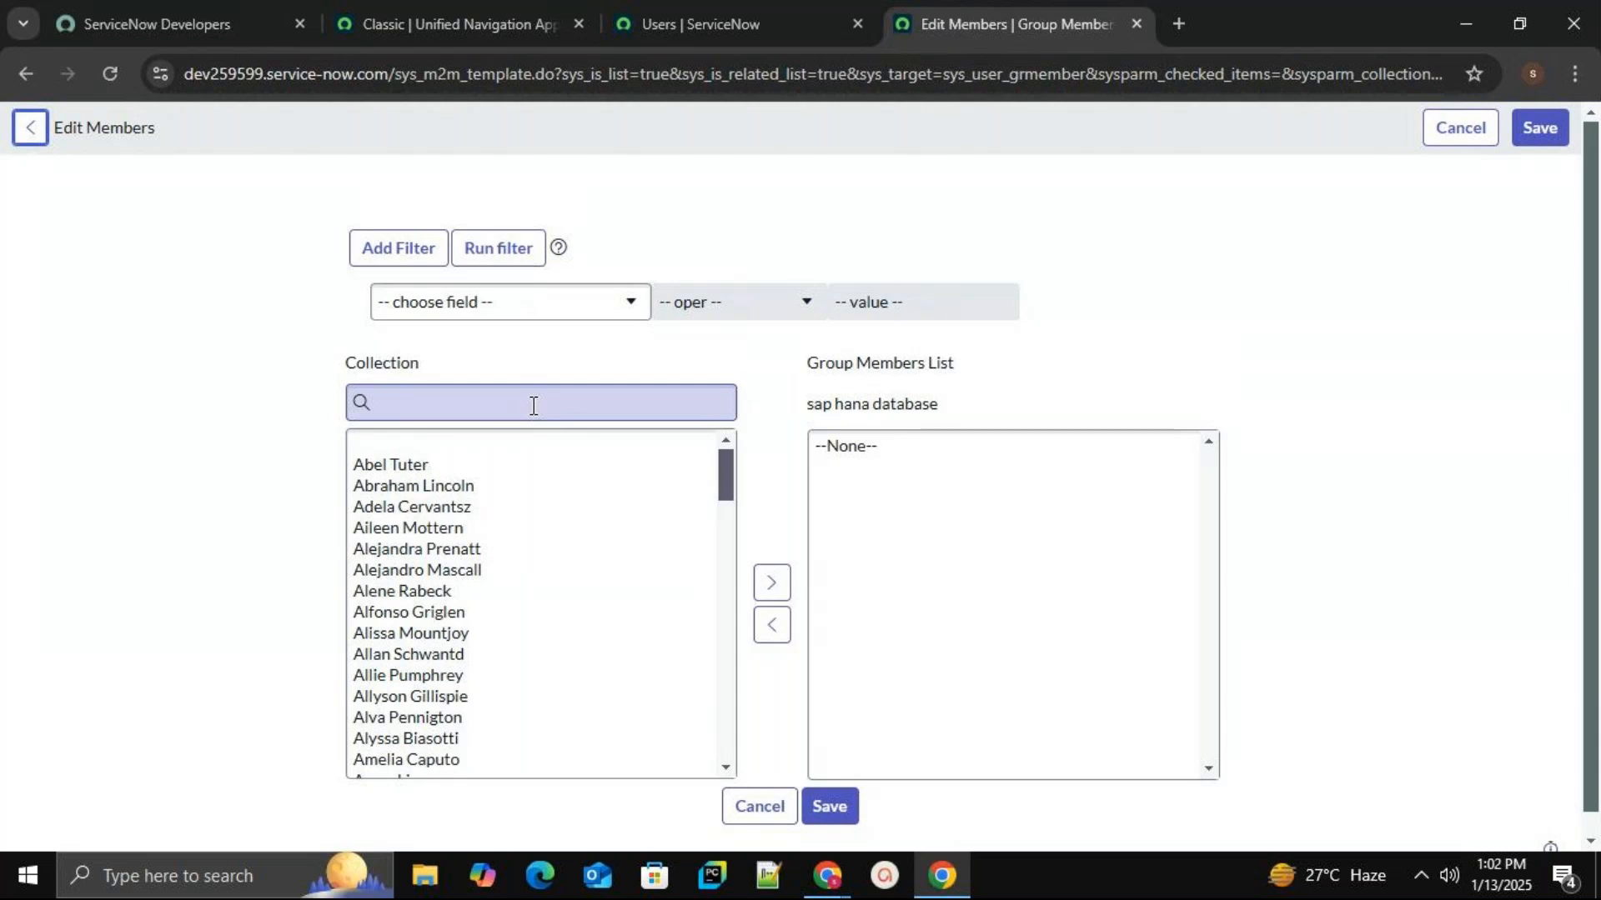
left_click(555, 409)
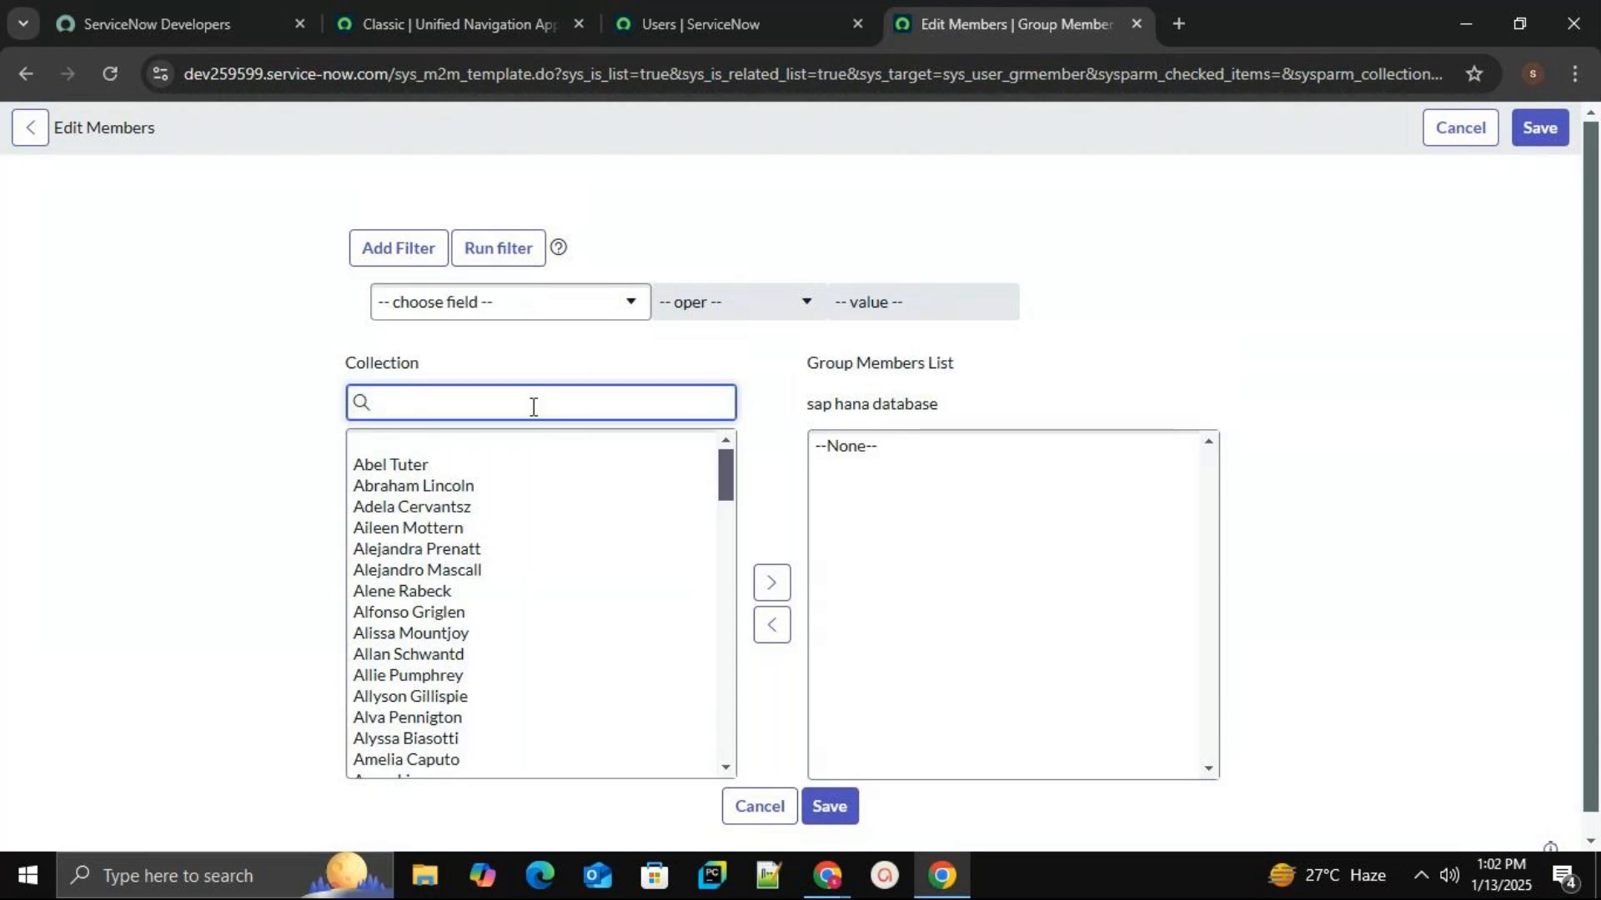
type("bind")
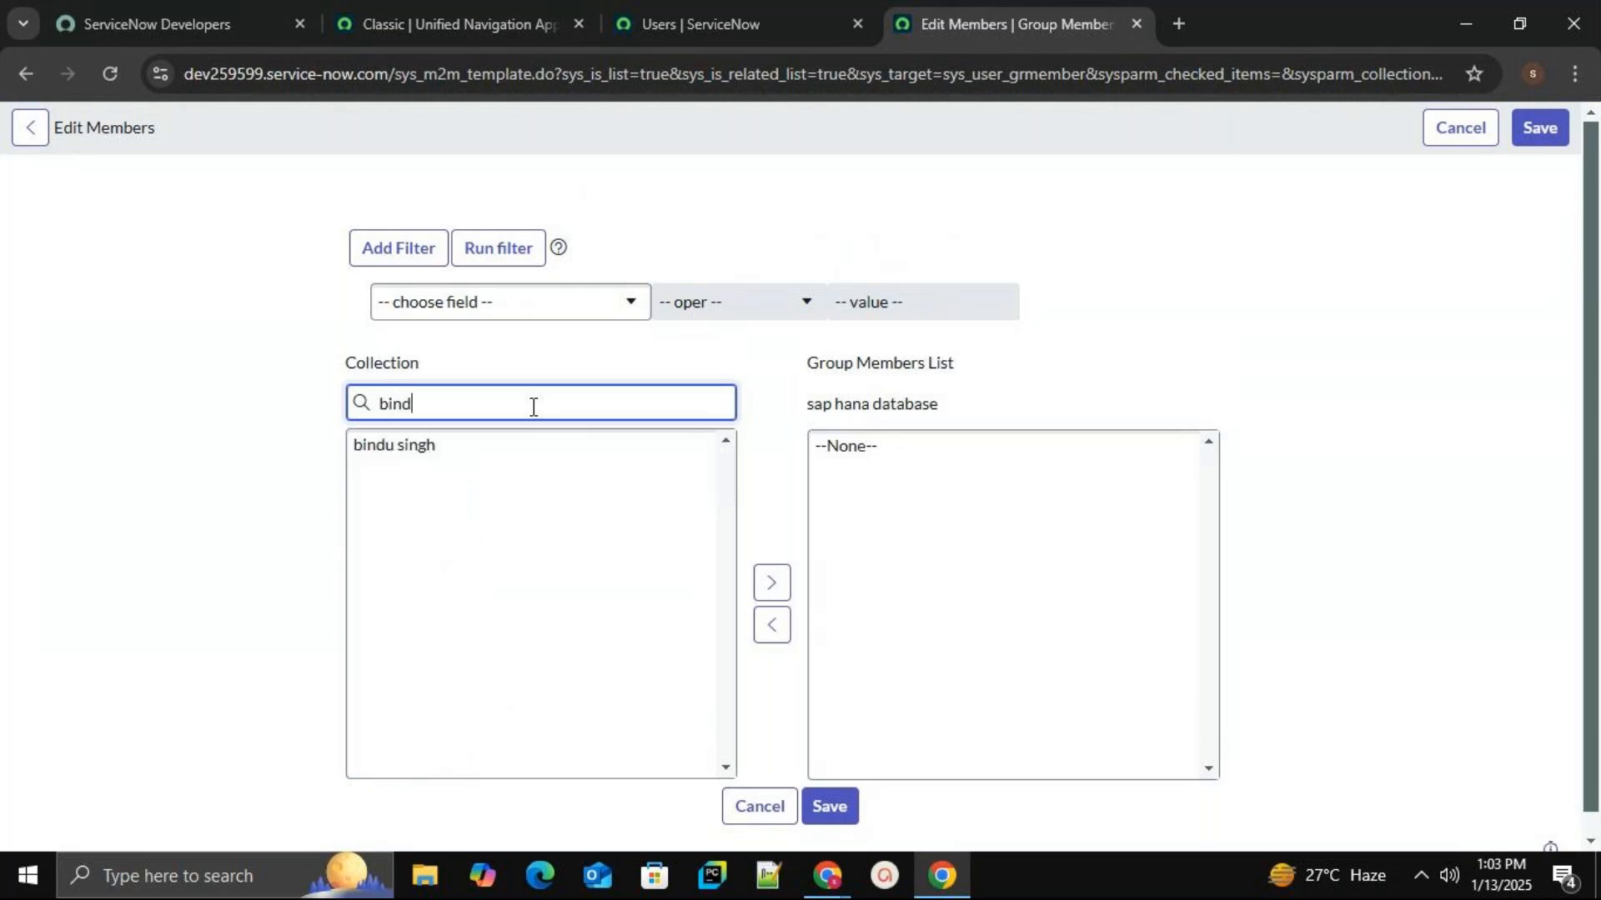
left_click(457, 449)
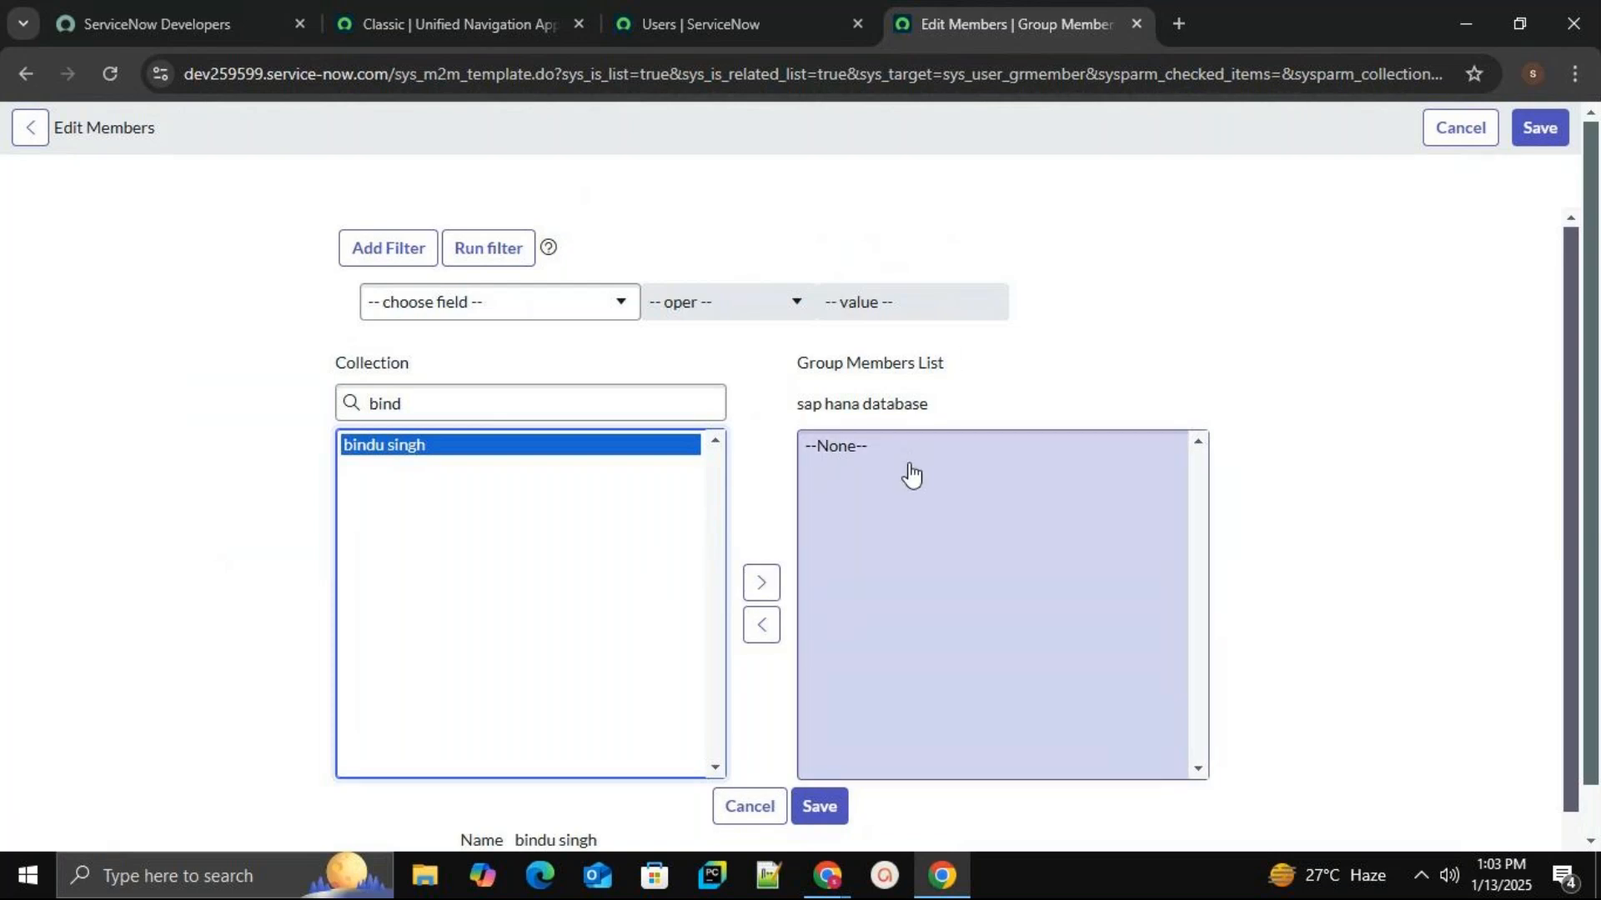
left_click(760, 584)
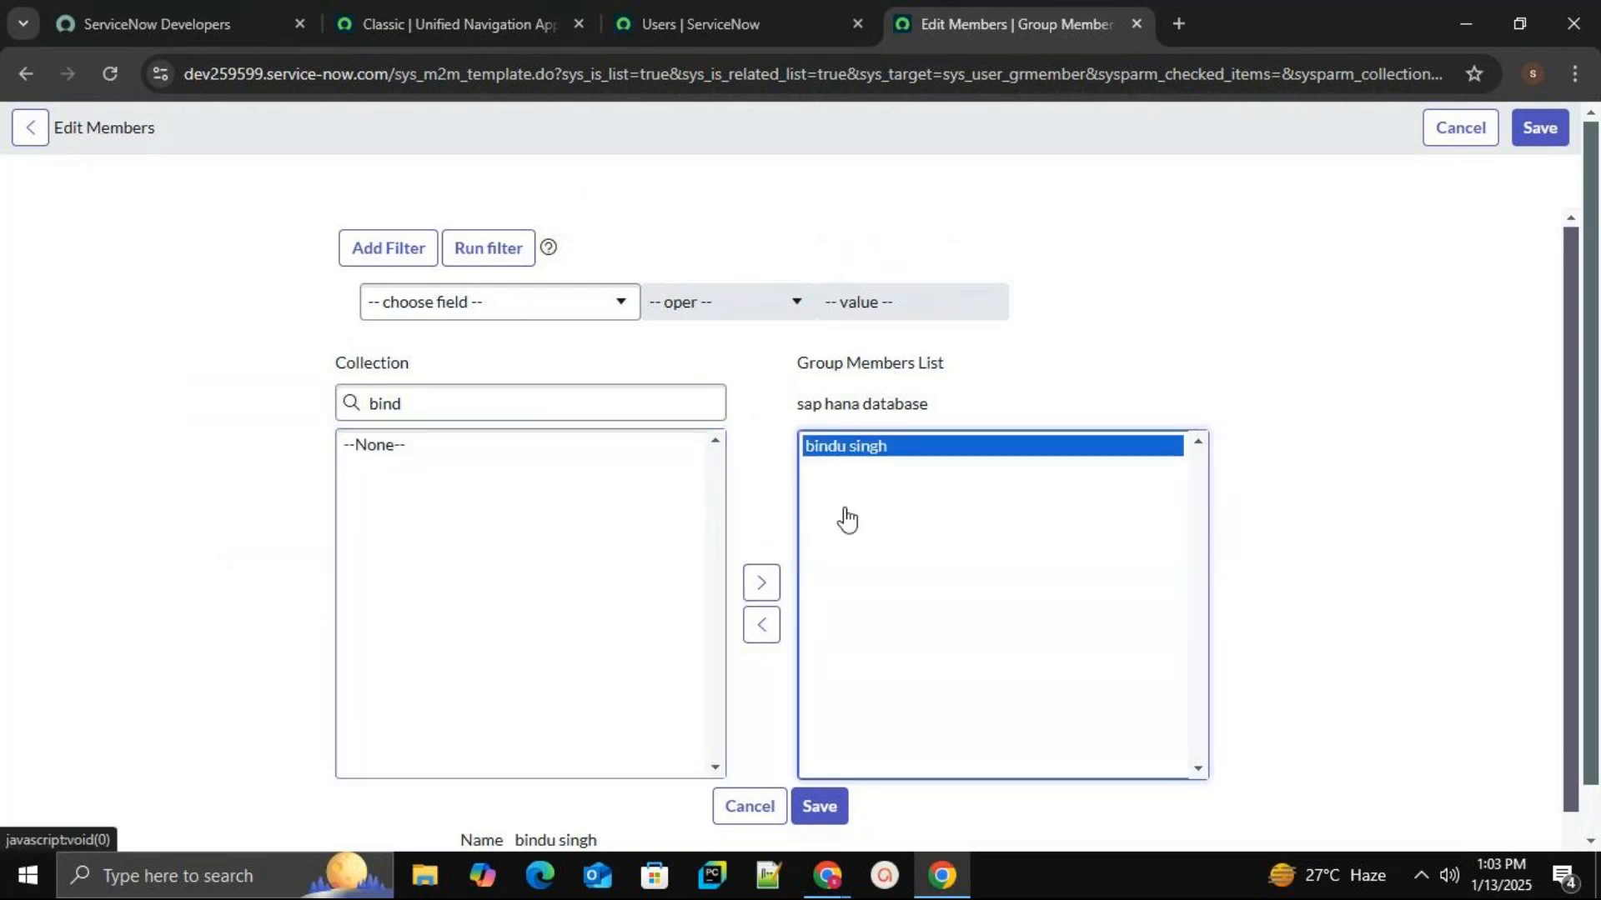
Add the demo user as the second group member and save the membership.
left_click(575, 401)
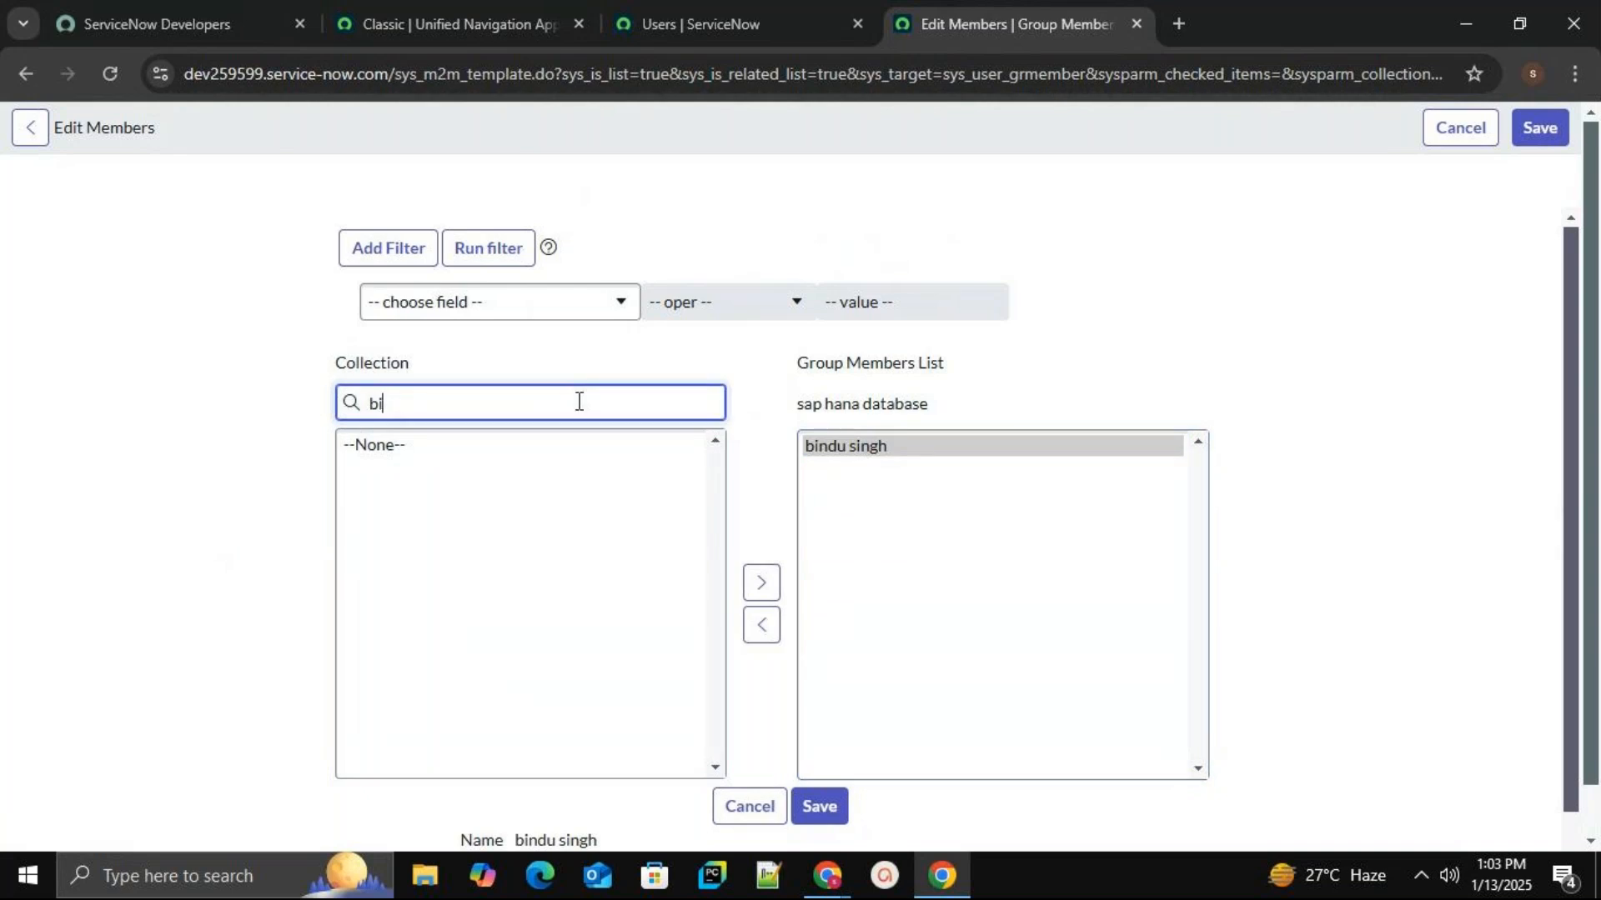
type("va")
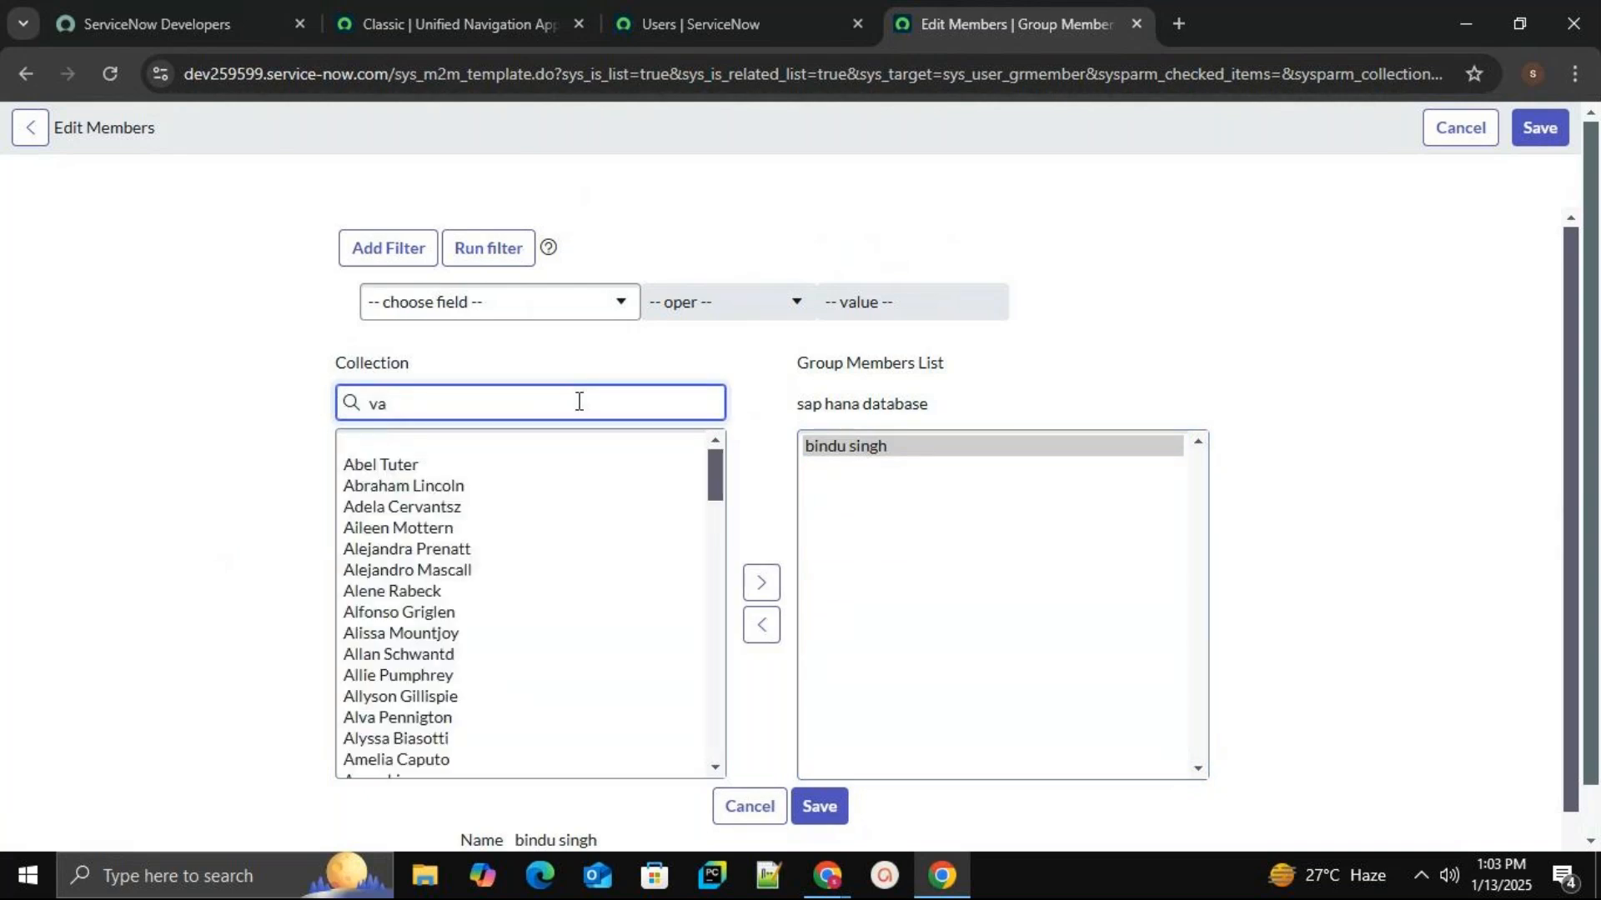
type("rdhan")
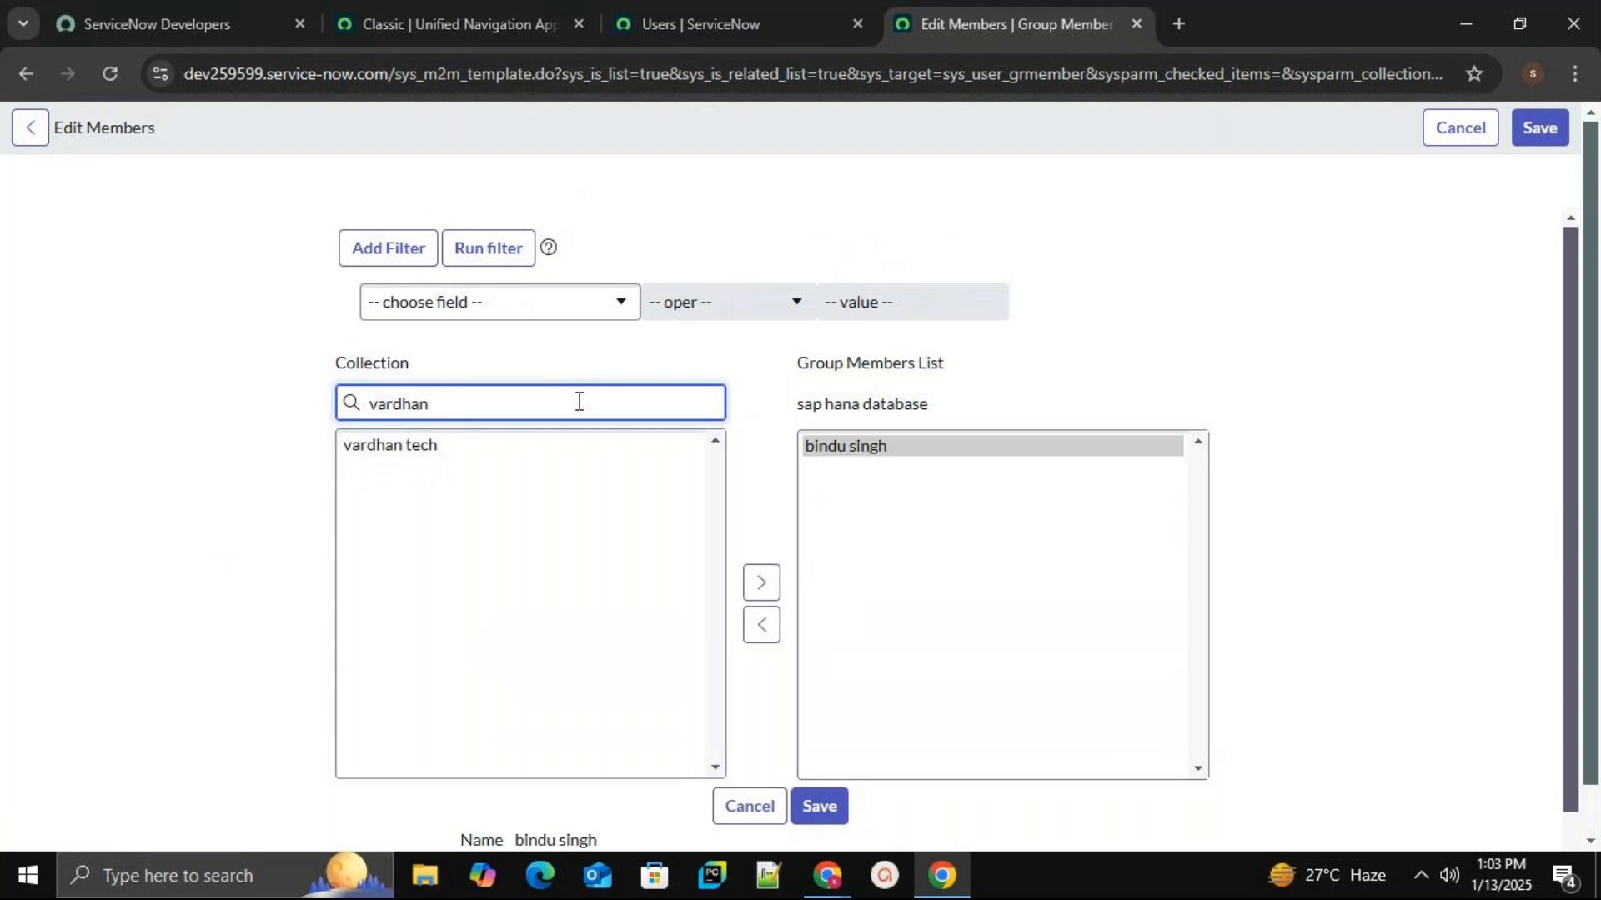
left_click(481, 458)
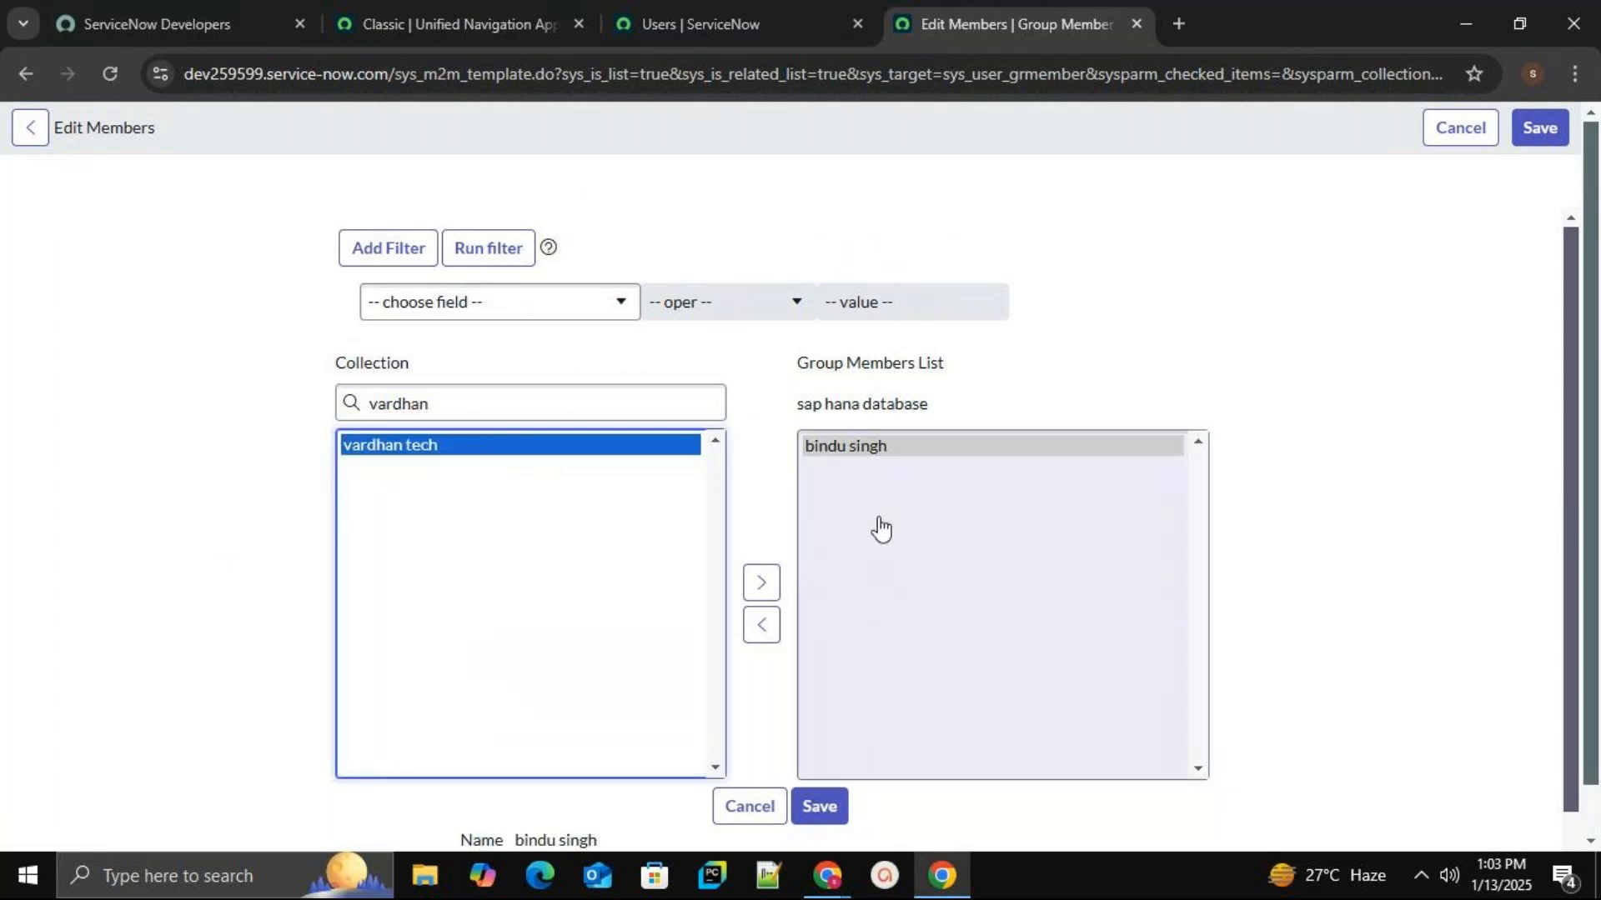
left_click(761, 583)
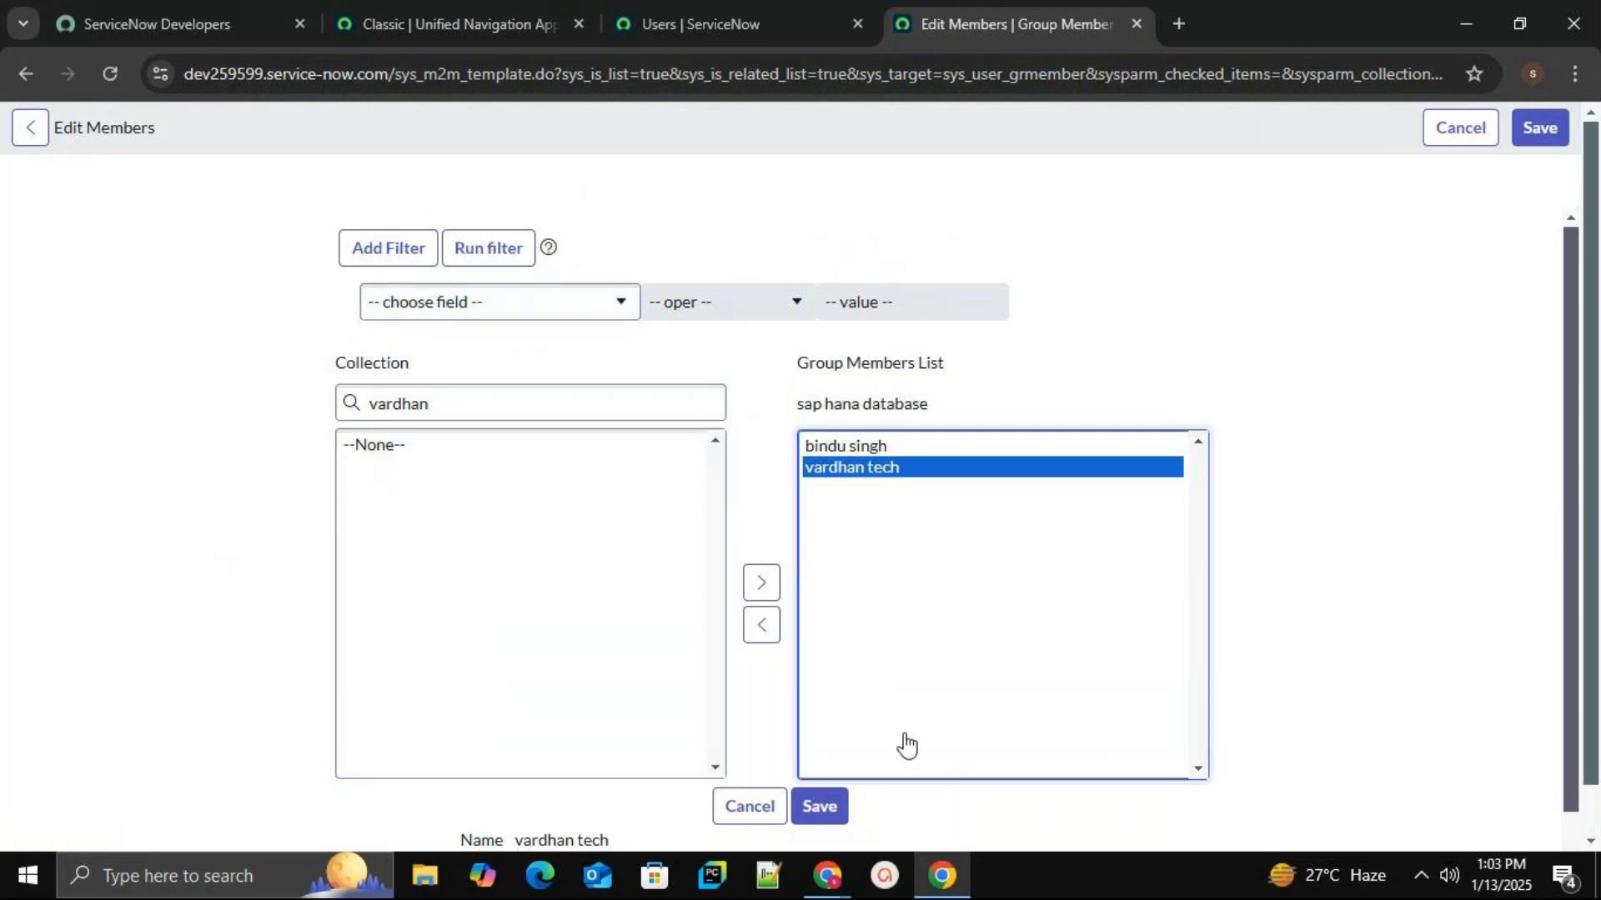
left_click(574, 313)
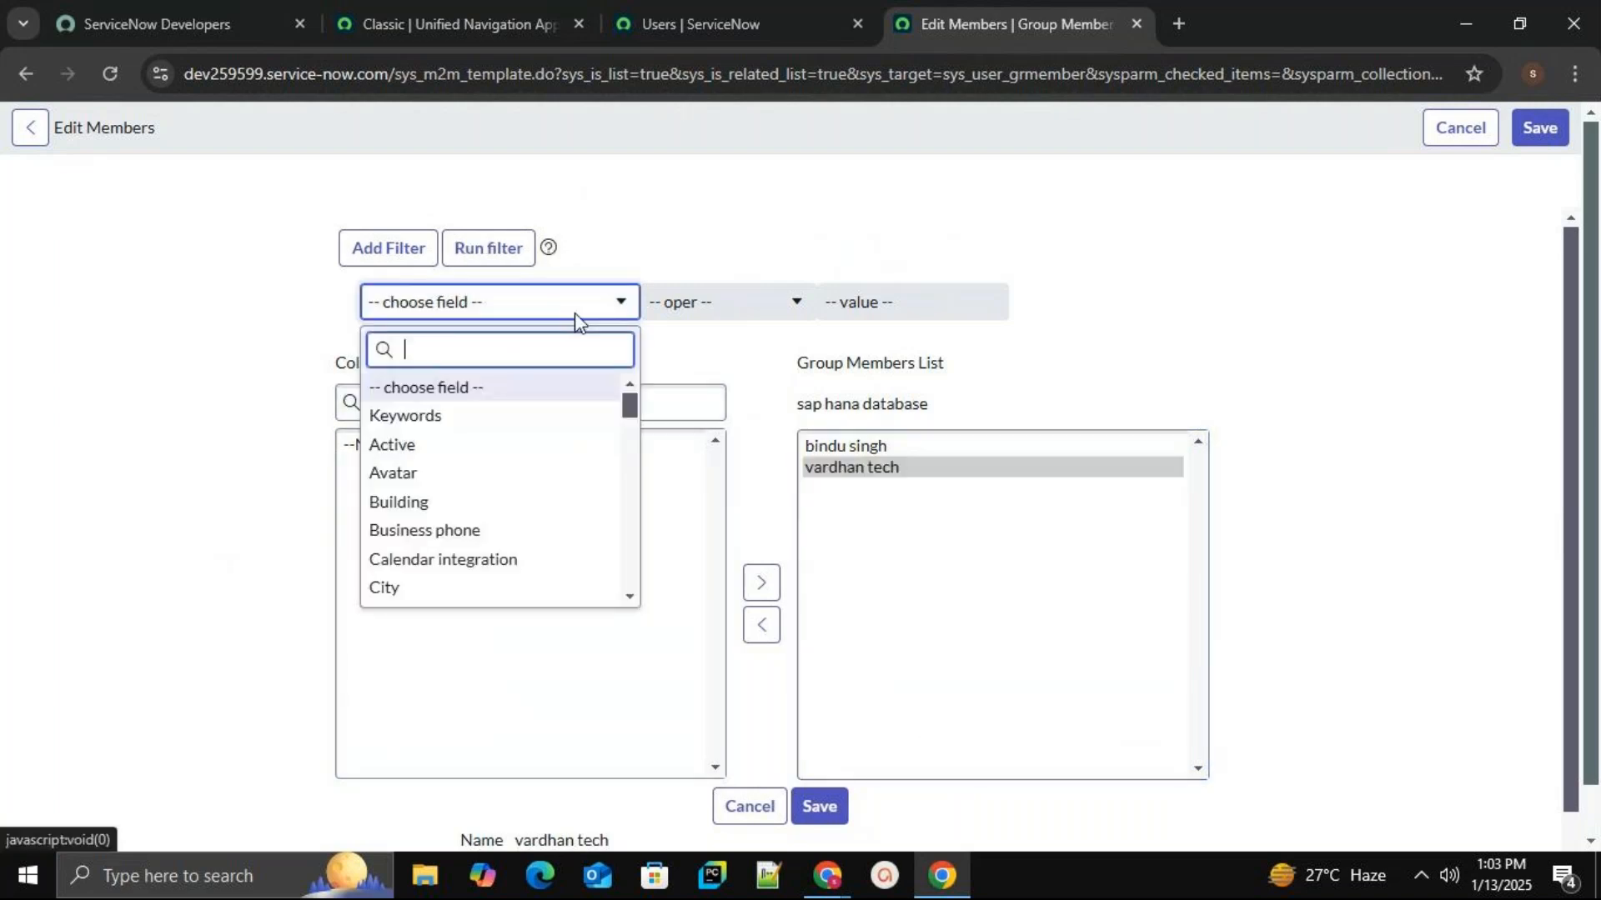
scroll(534, 511, "down", 15)
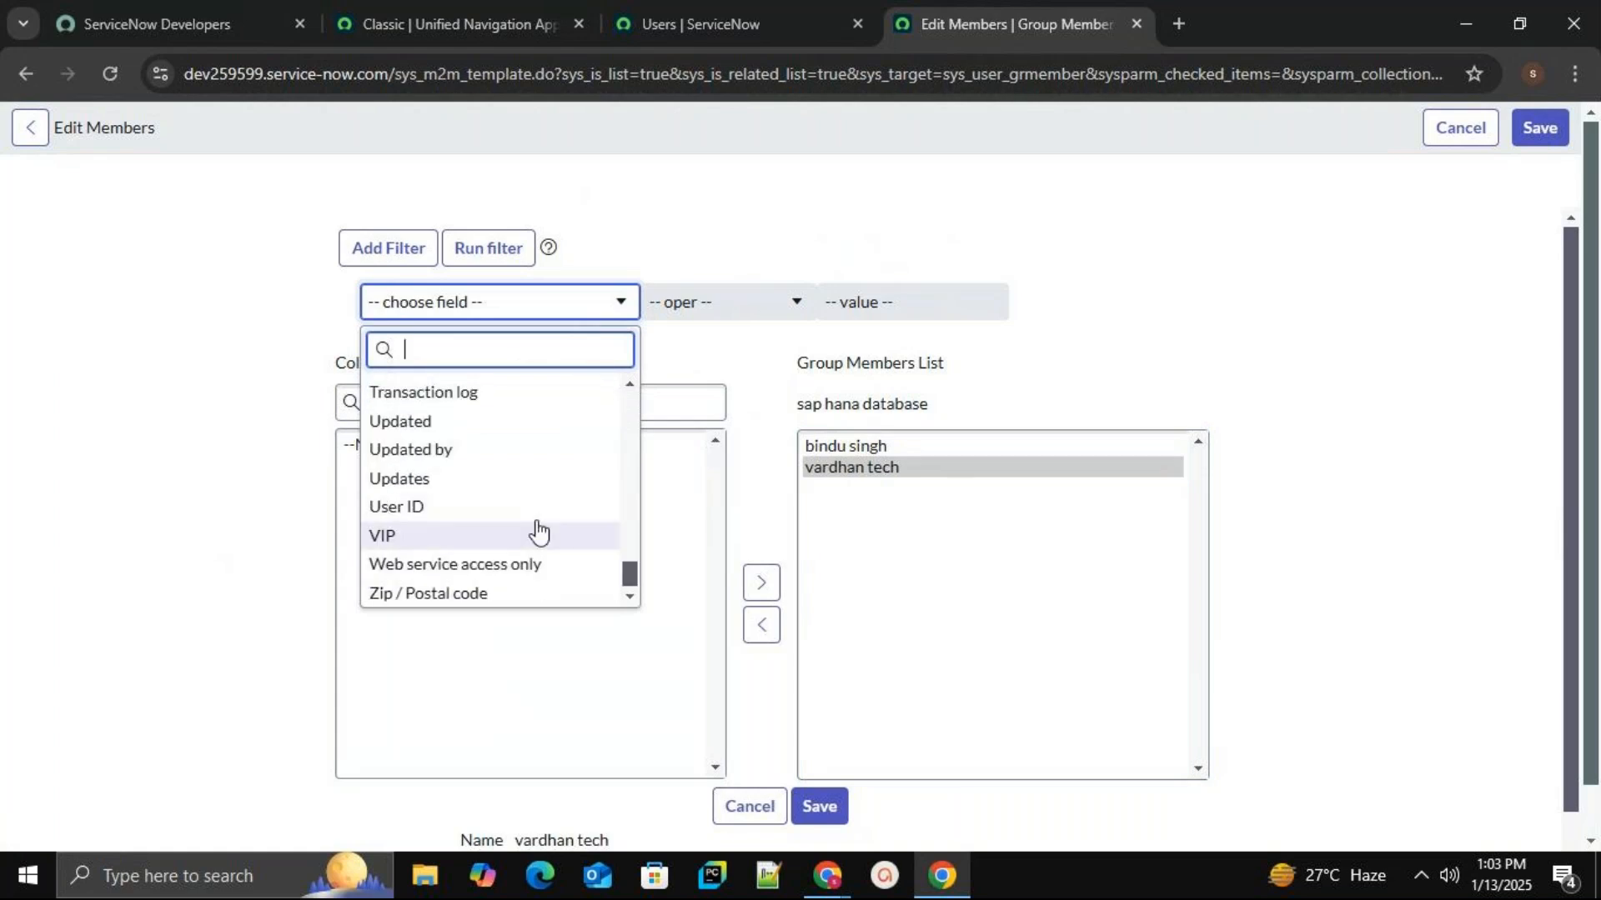
scroll(534, 515, "down", 1)
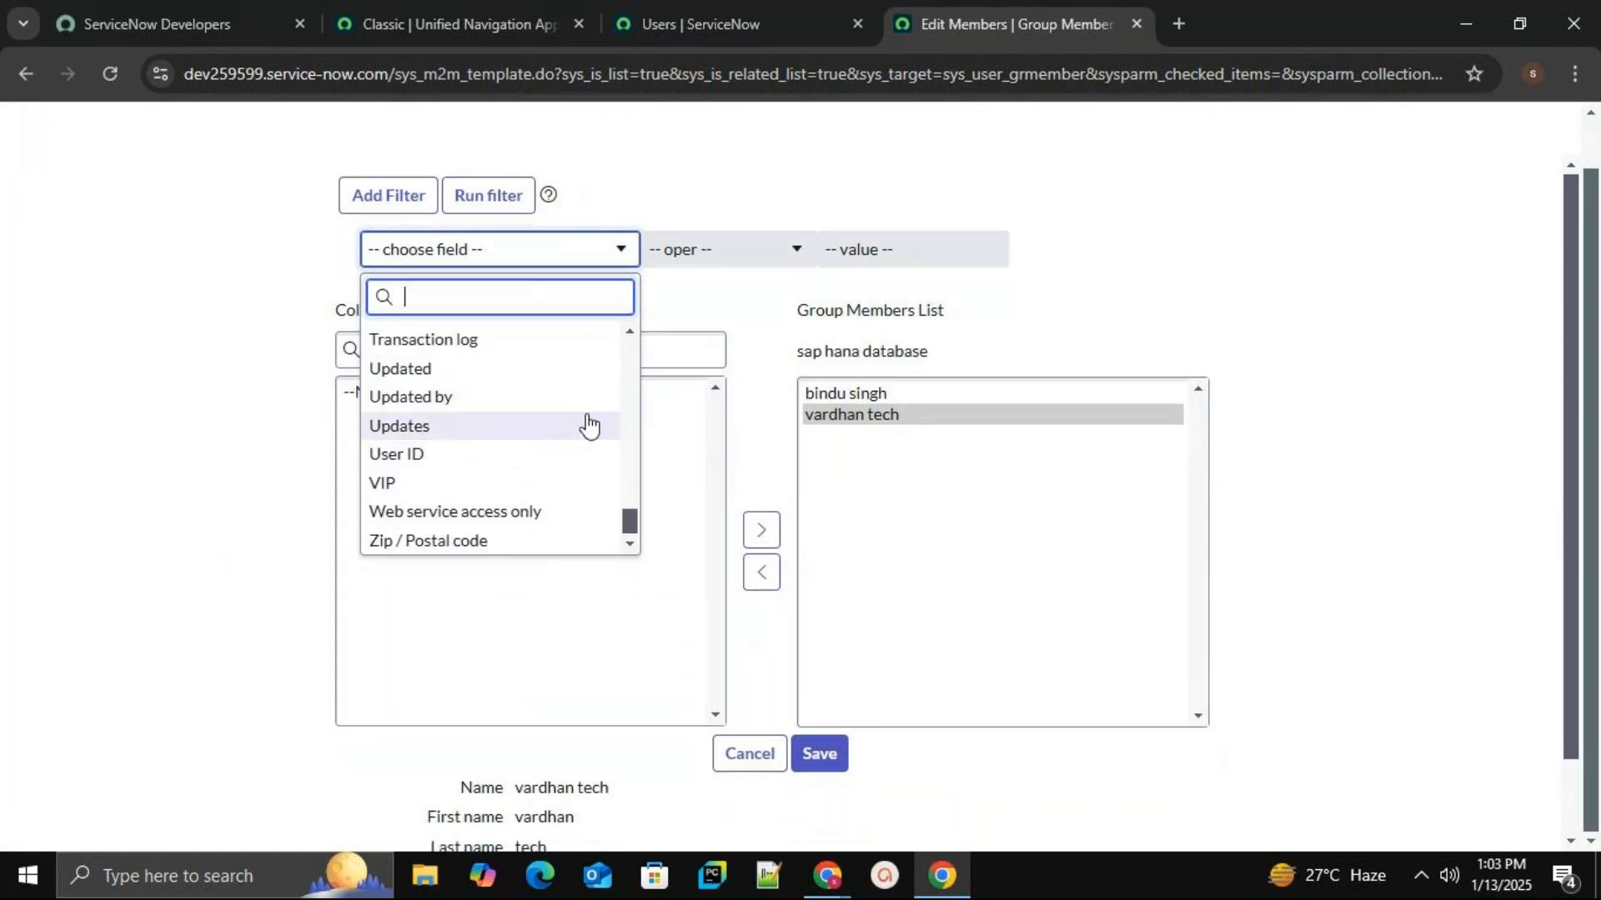
left_click(185, 542)
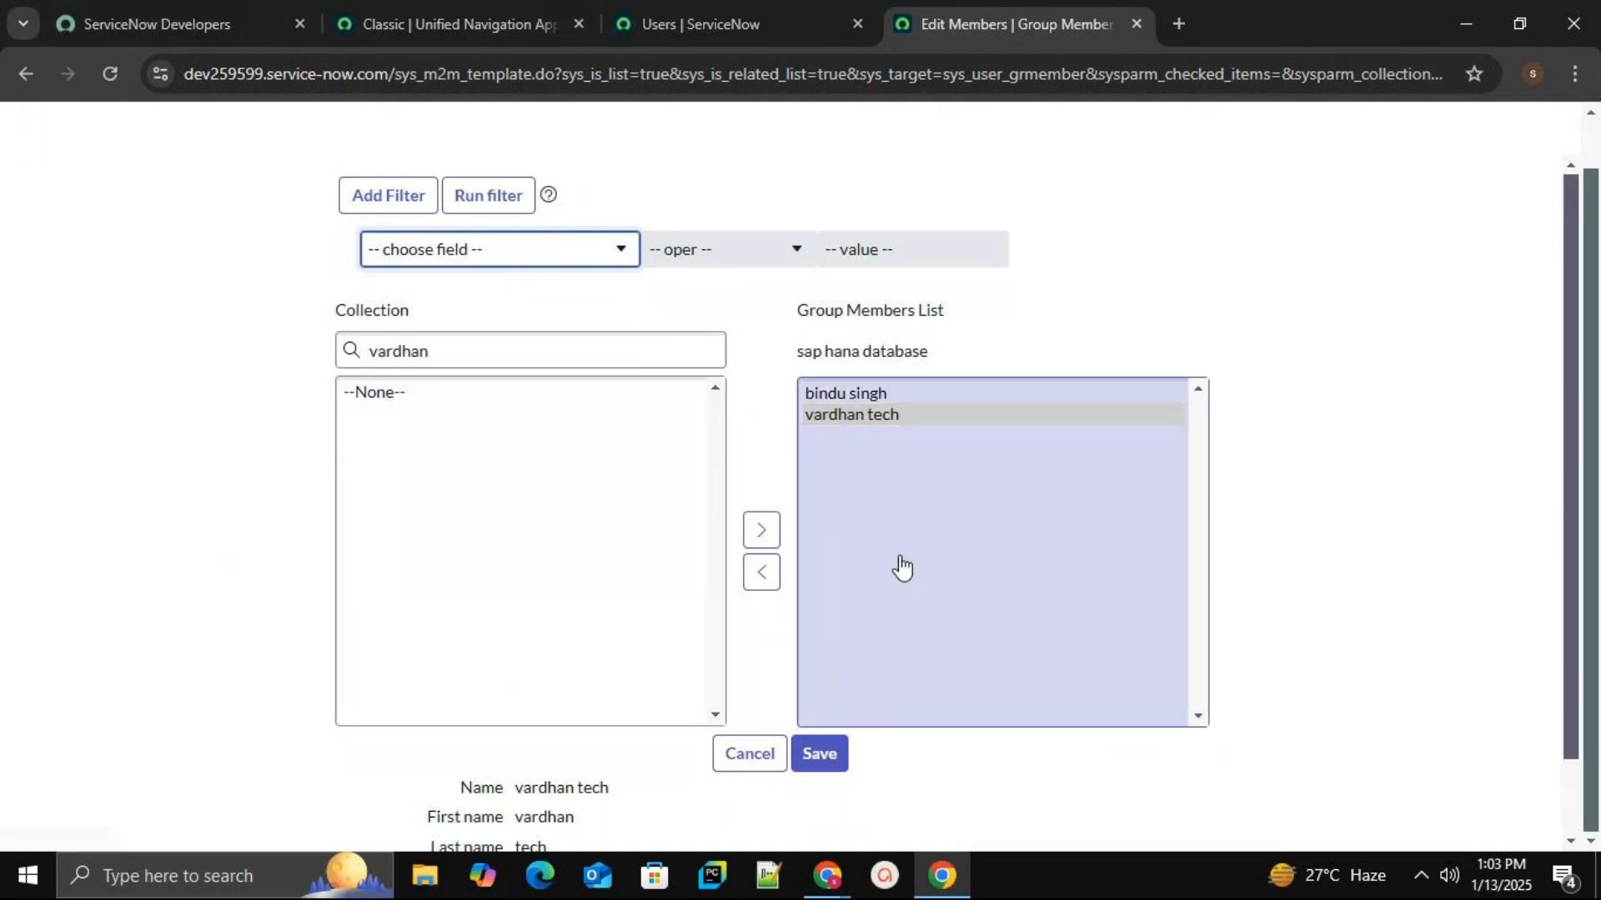
left_click(838, 752)
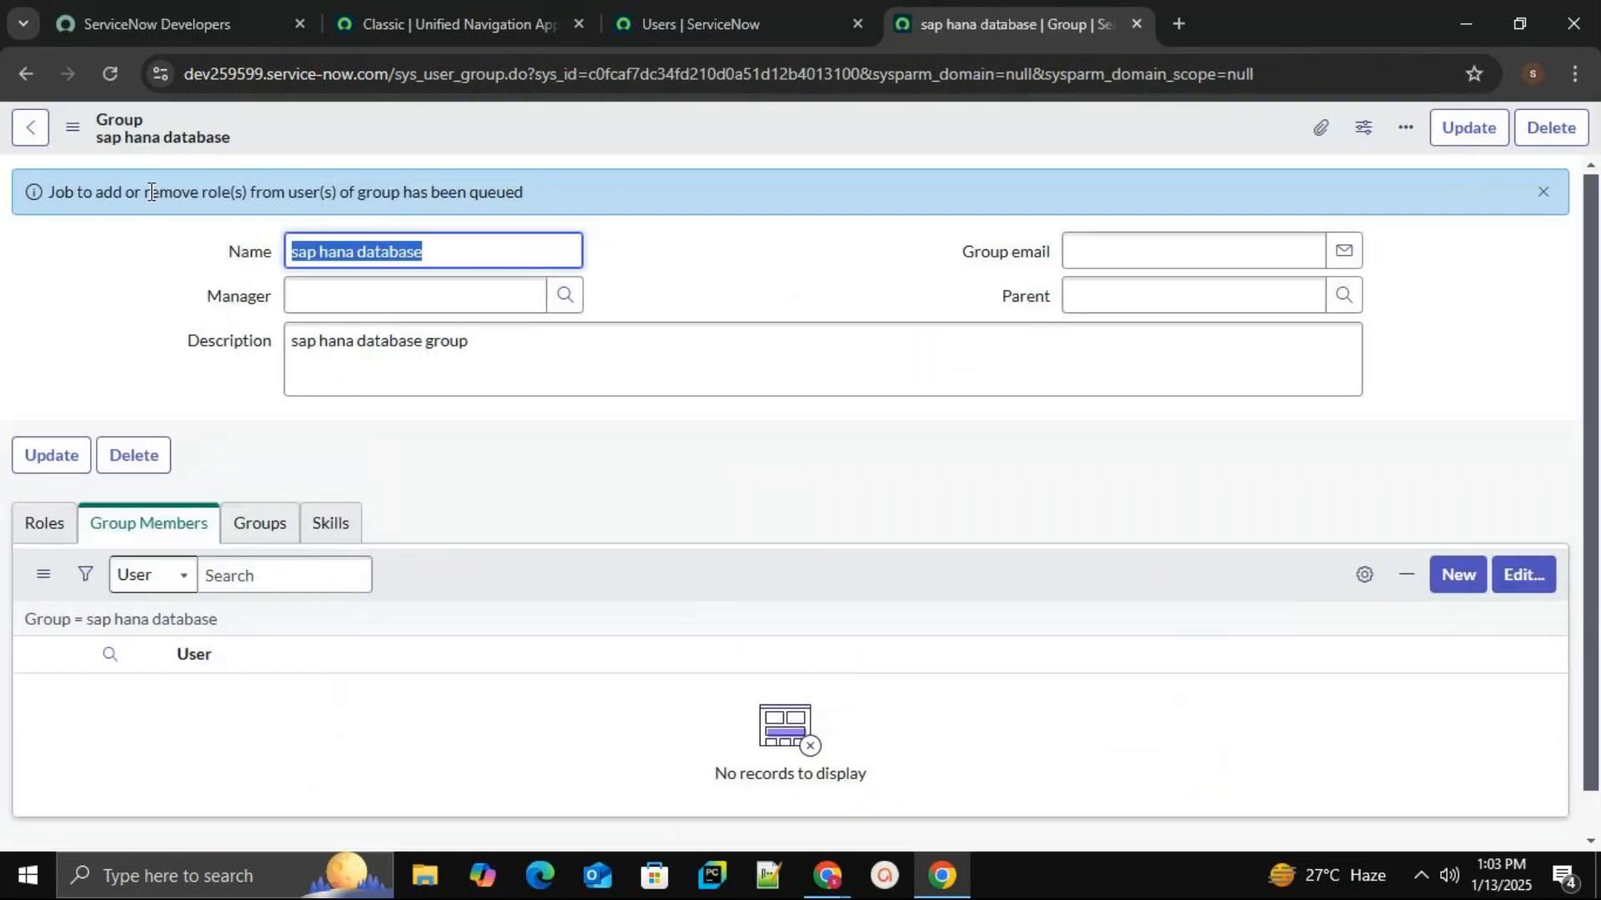
Refresh the group to confirm two members, then start editing its empty Roles list.
left_click(110, 74)
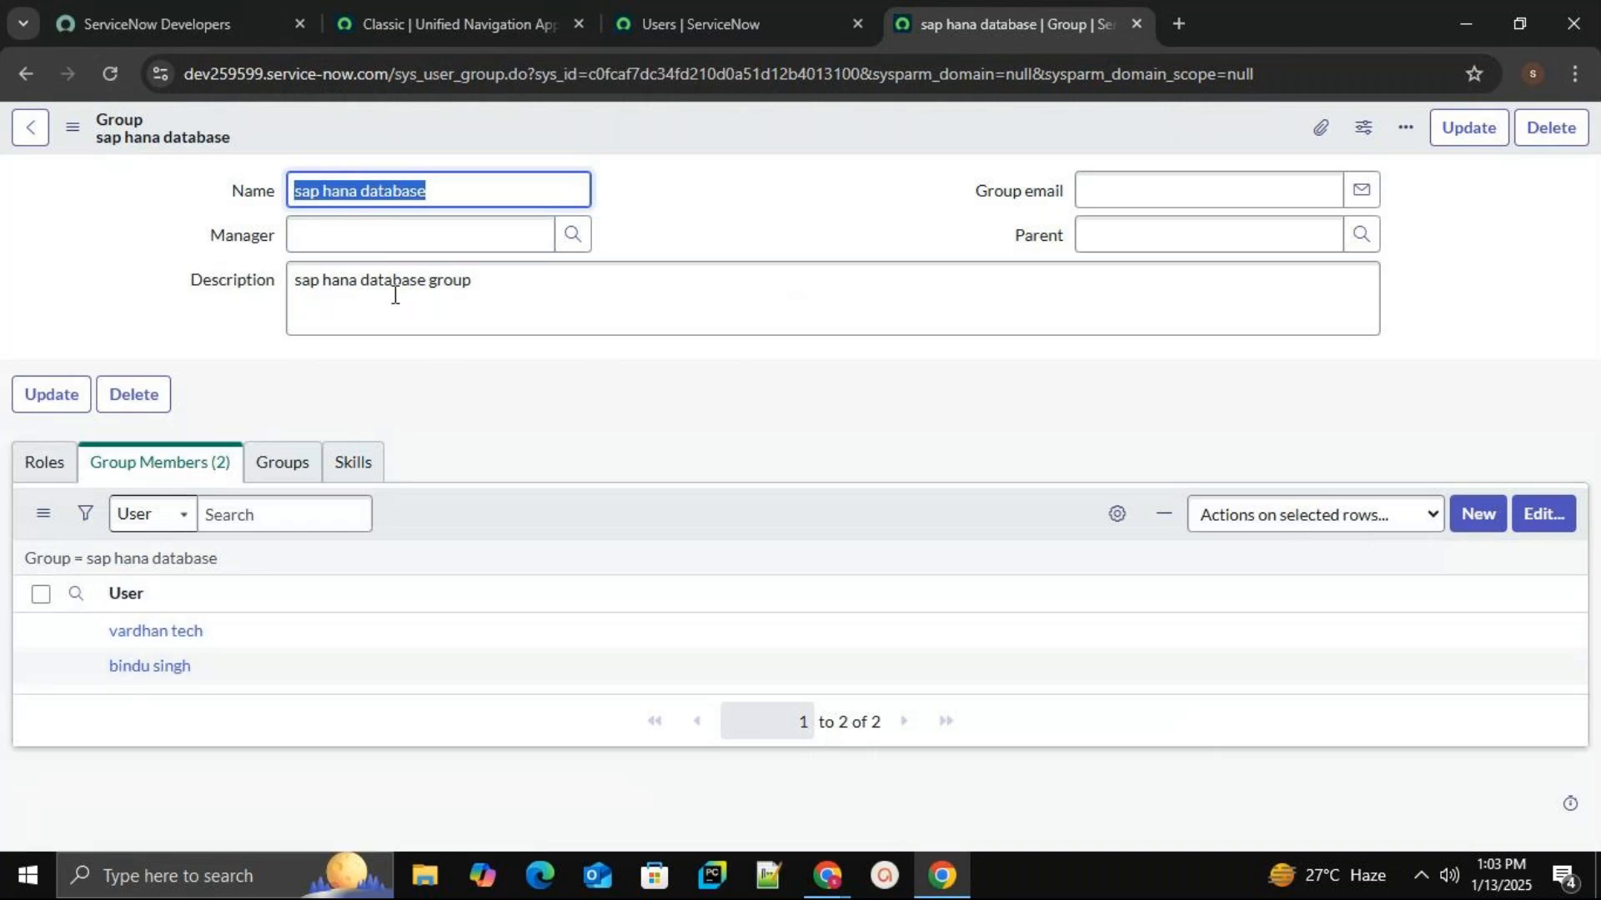
left_click(464, 417)
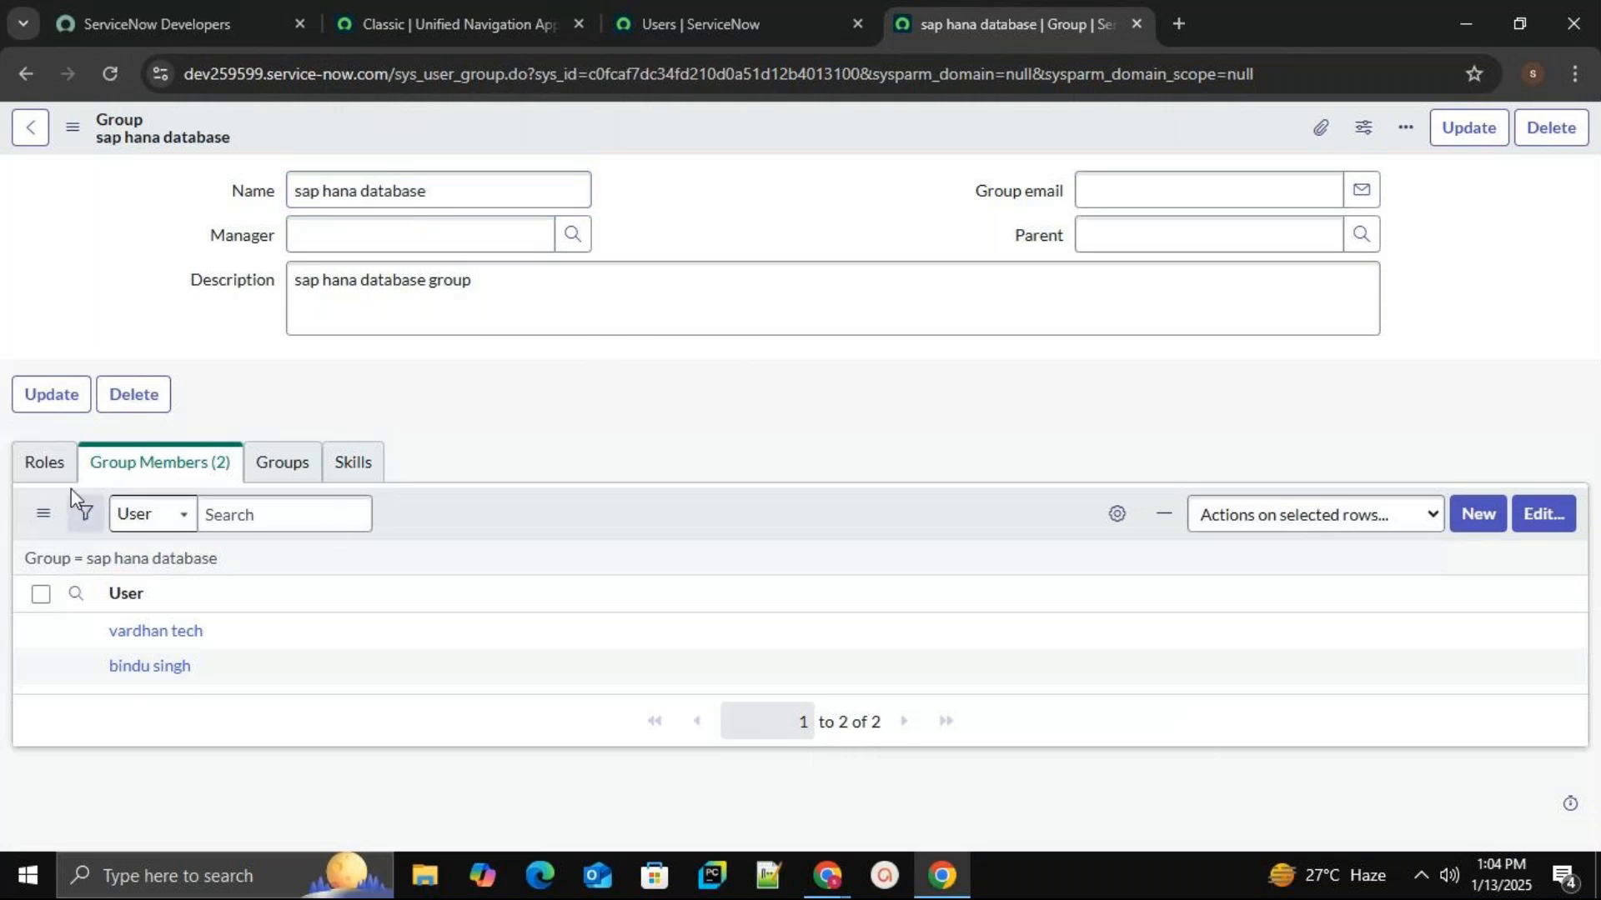
left_click(46, 471)
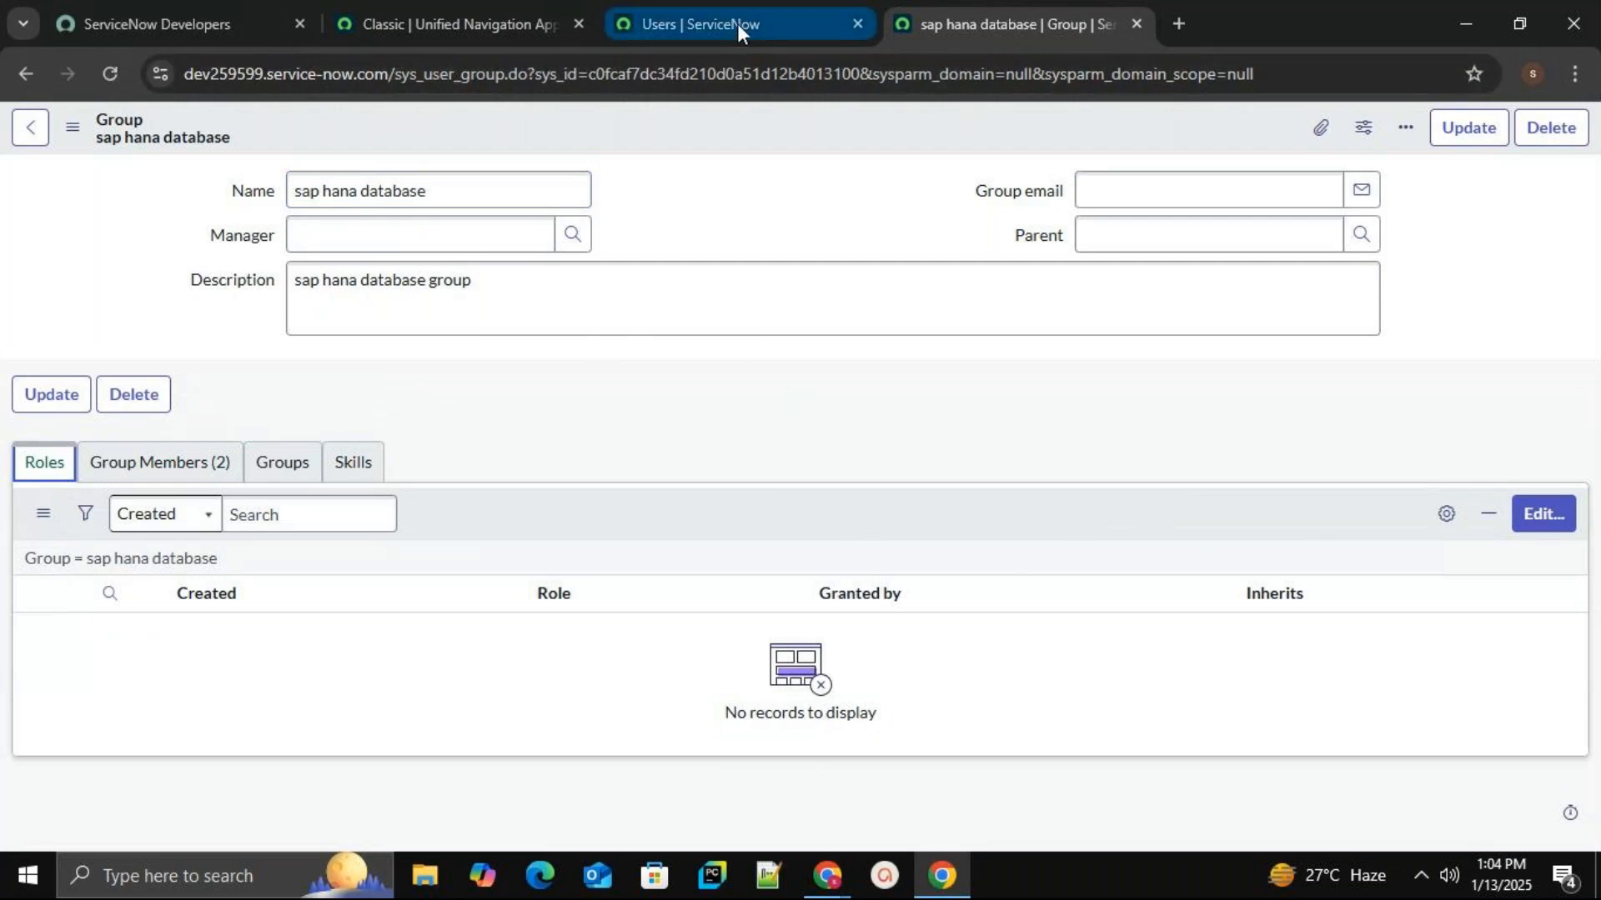
left_click(1540, 523)
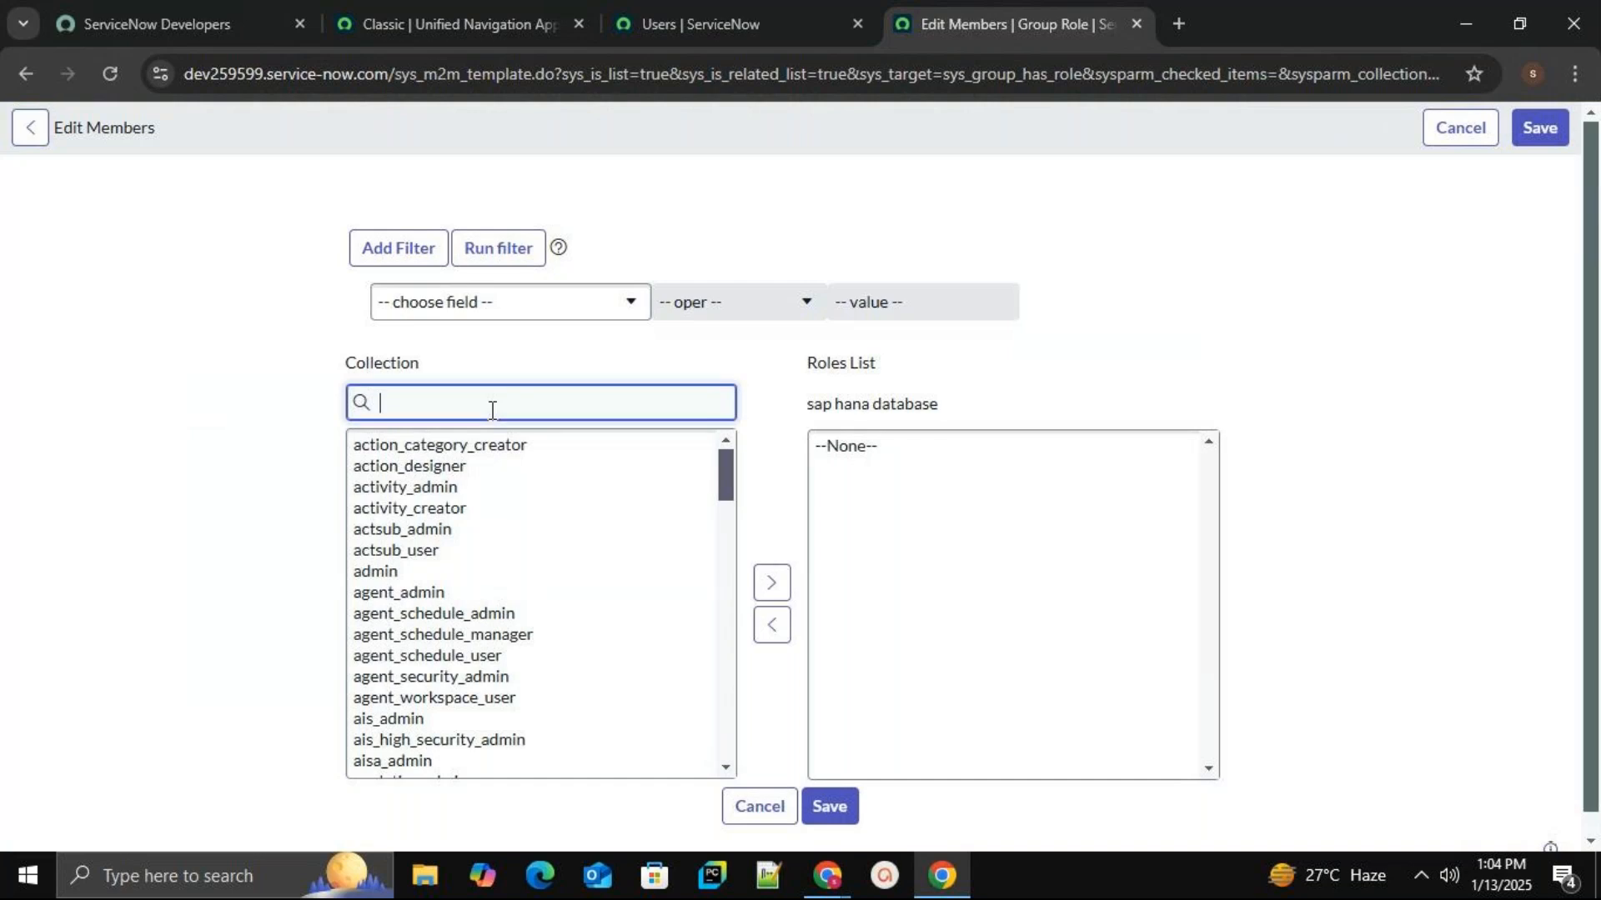
Move the admin role into the group's Roles List and save.
left_click(382, 574)
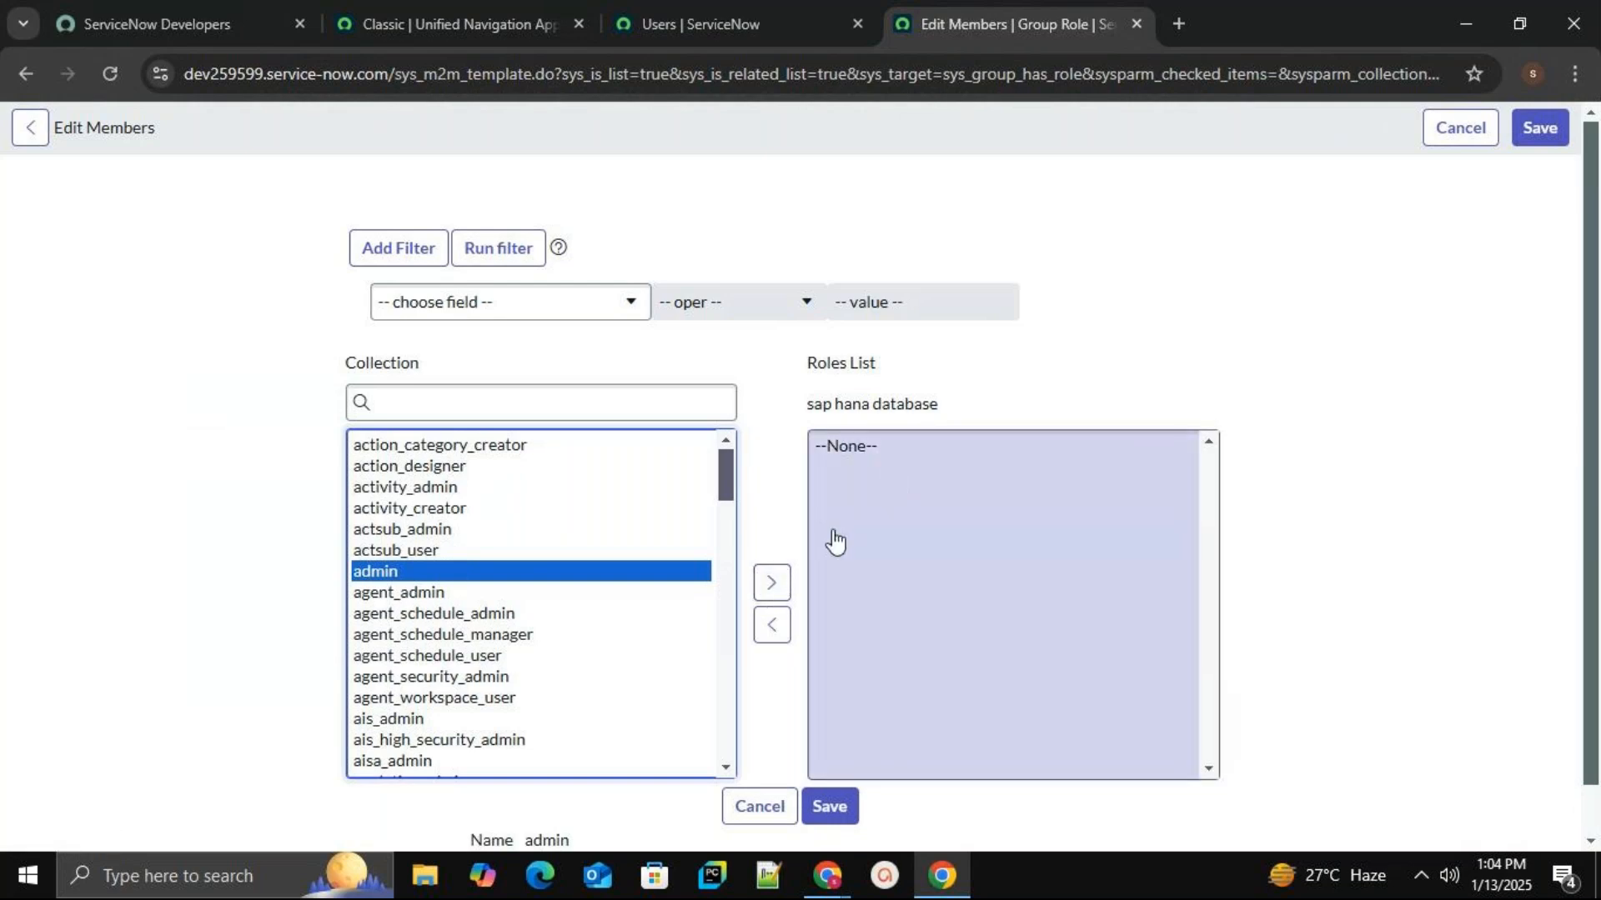
left_click(775, 583)
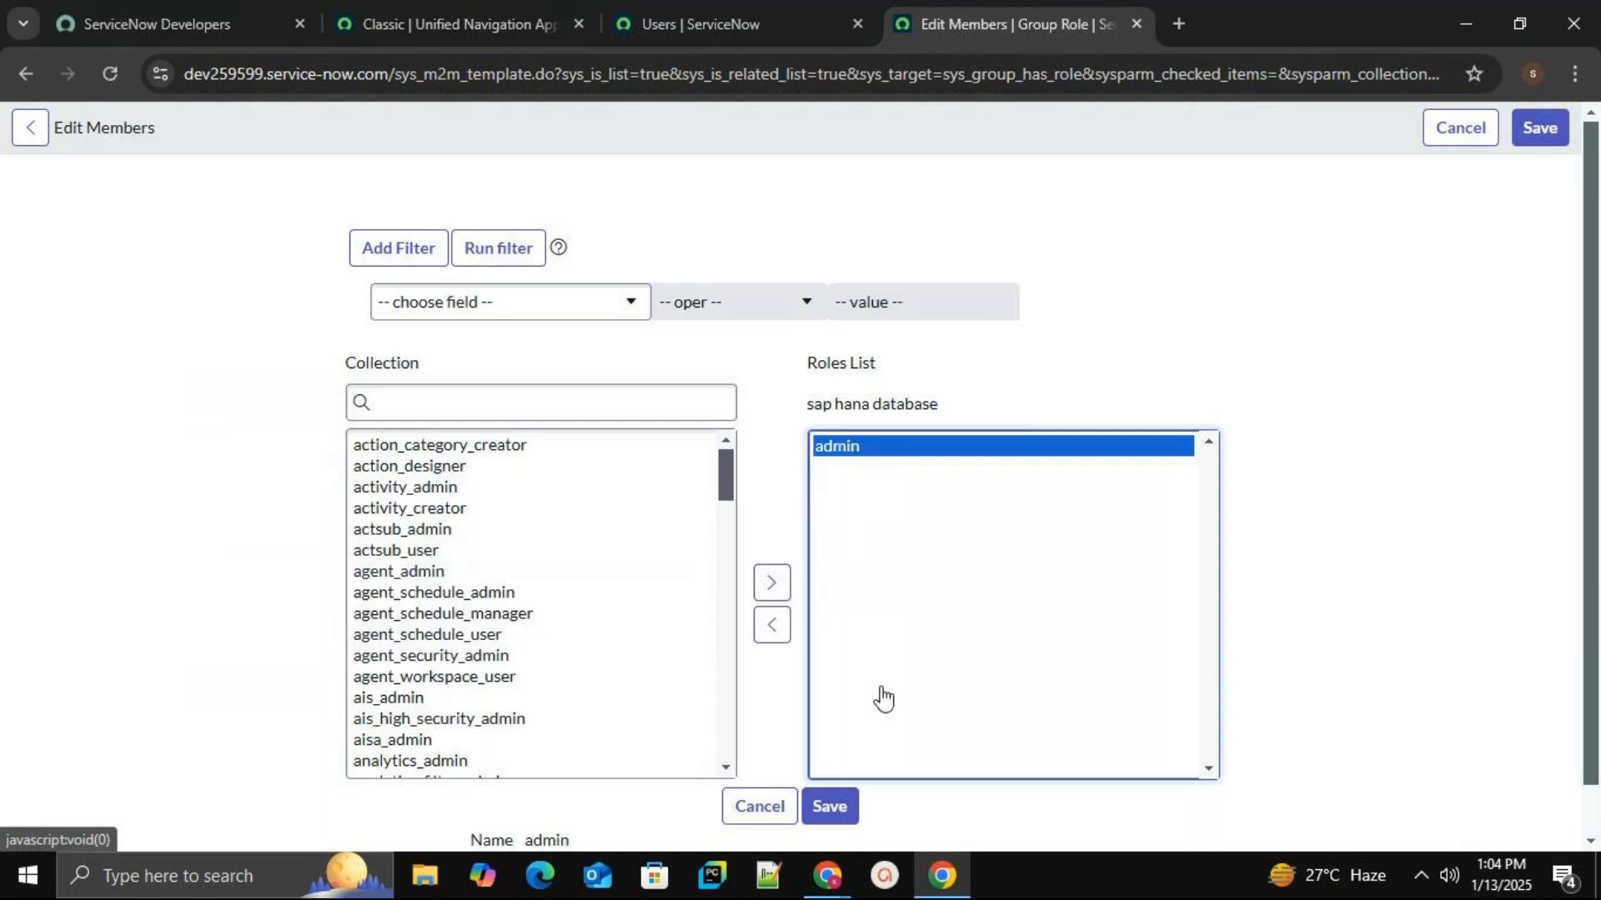
left_click(855, 813)
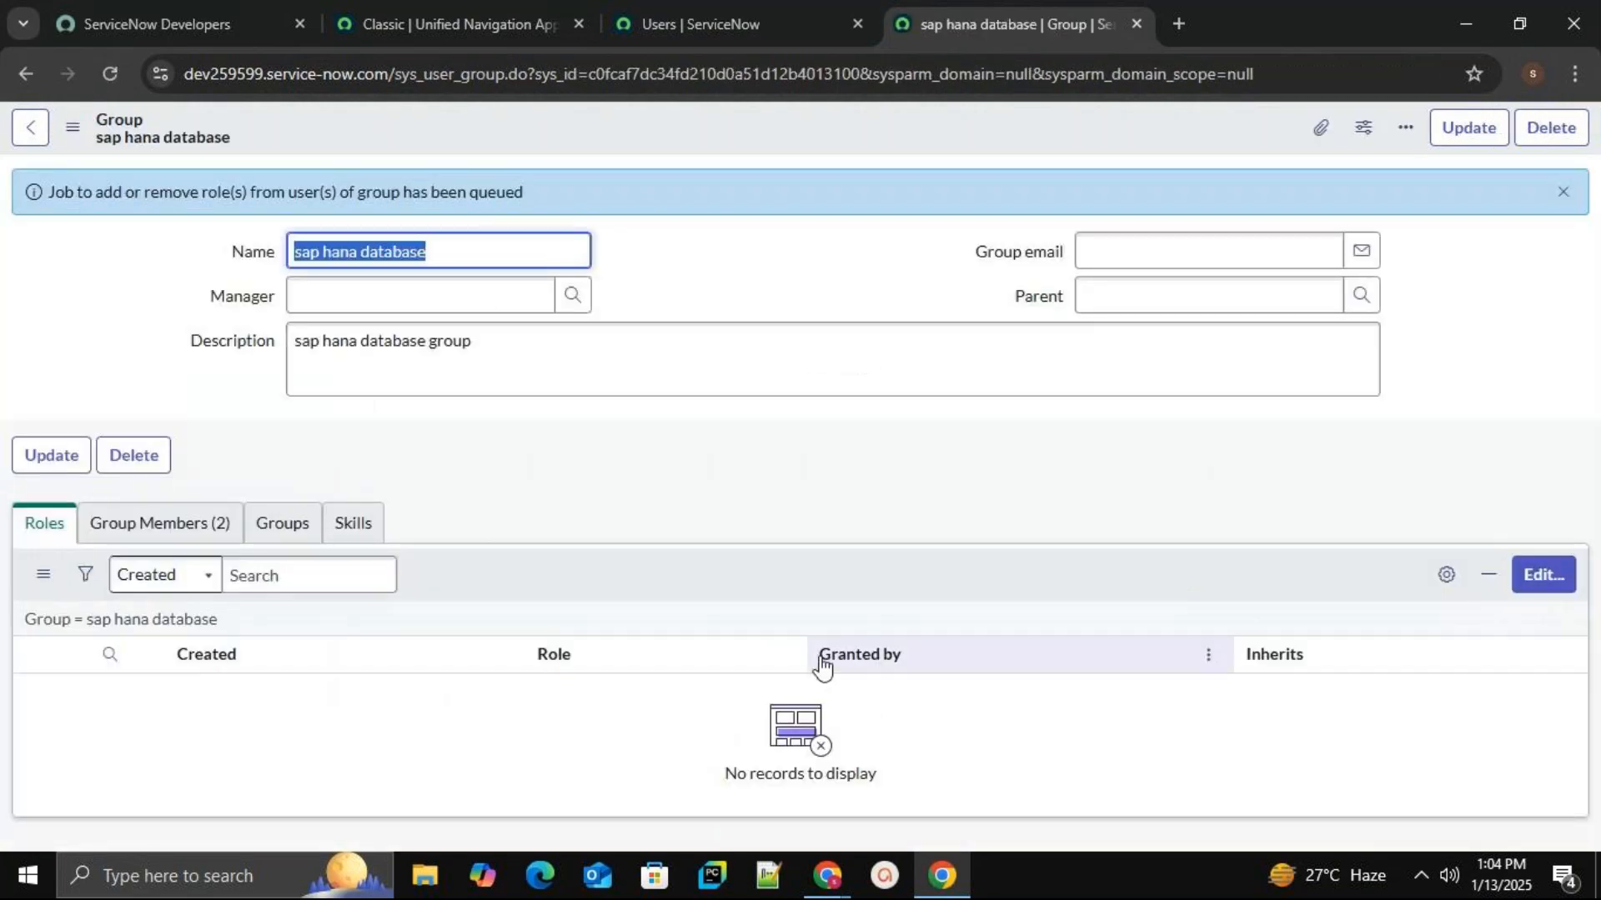
Recheck the group's two members, then switch to the full list of 639 users.
left_click(182, 532)
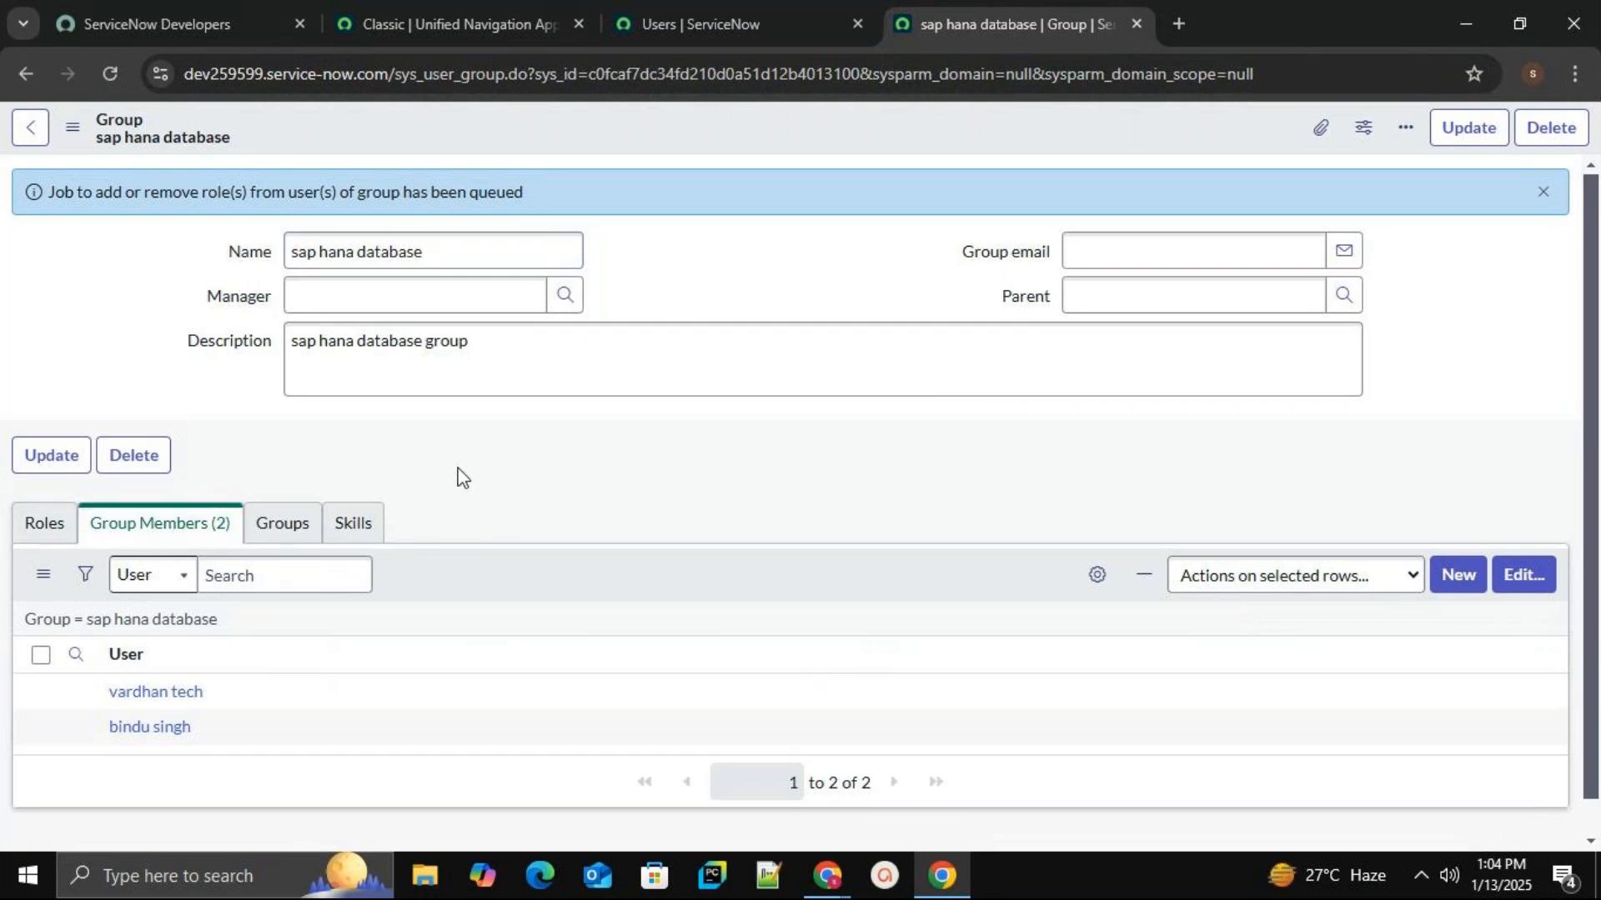
left_click(732, 23)
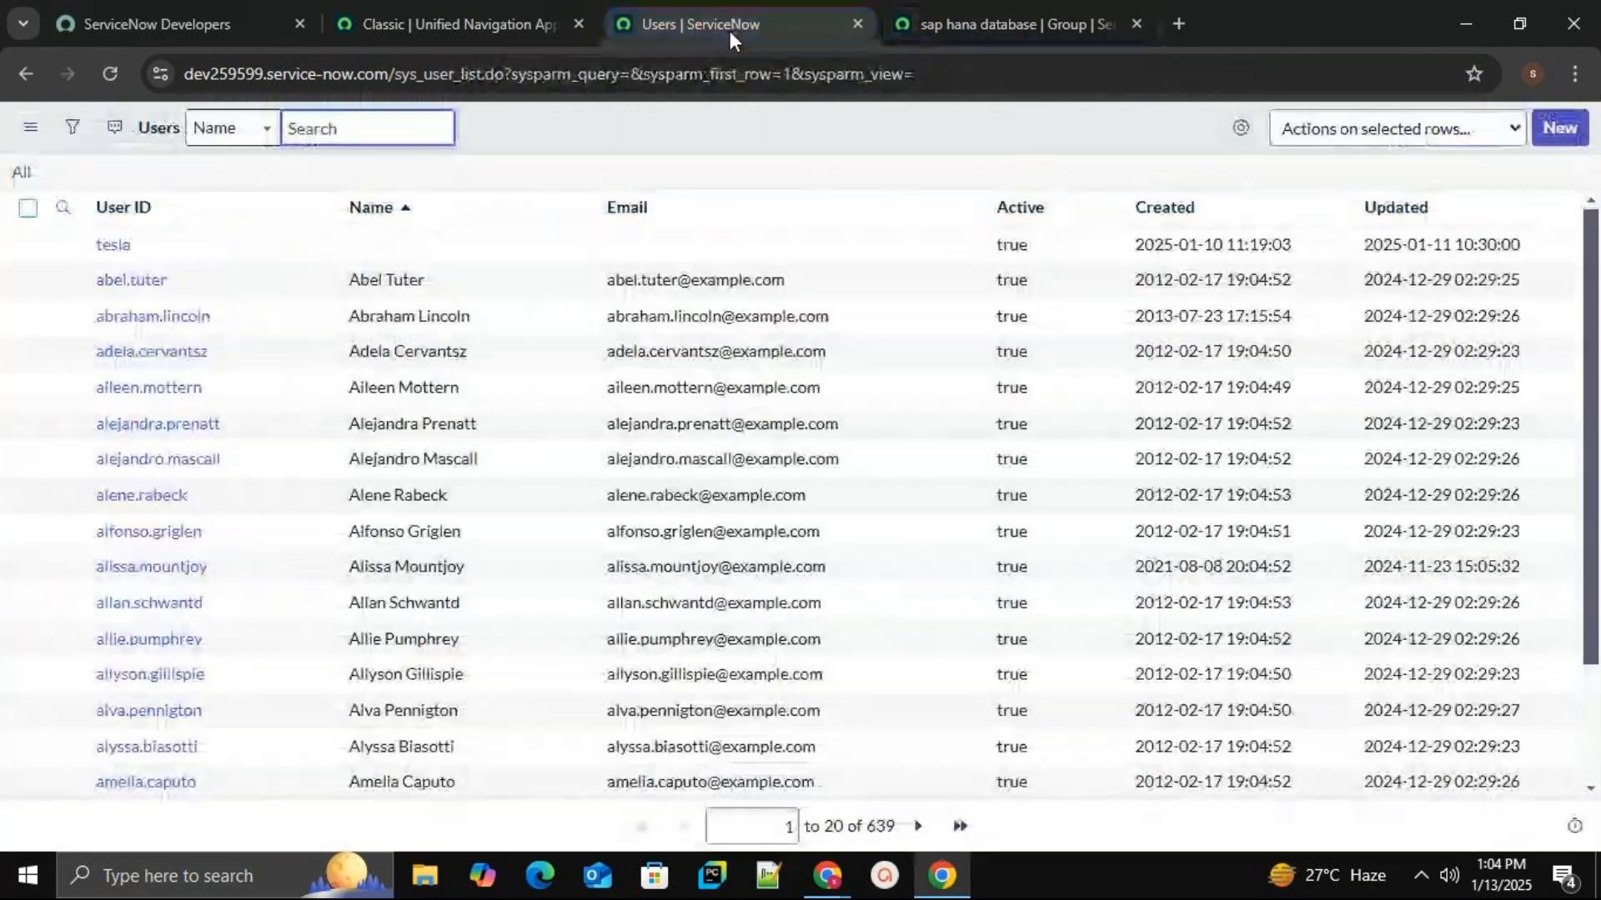
Filter the navigator for 'users' and open User Administration > Users in a new tab.
left_click(455, 12)
left_click(226, 201)
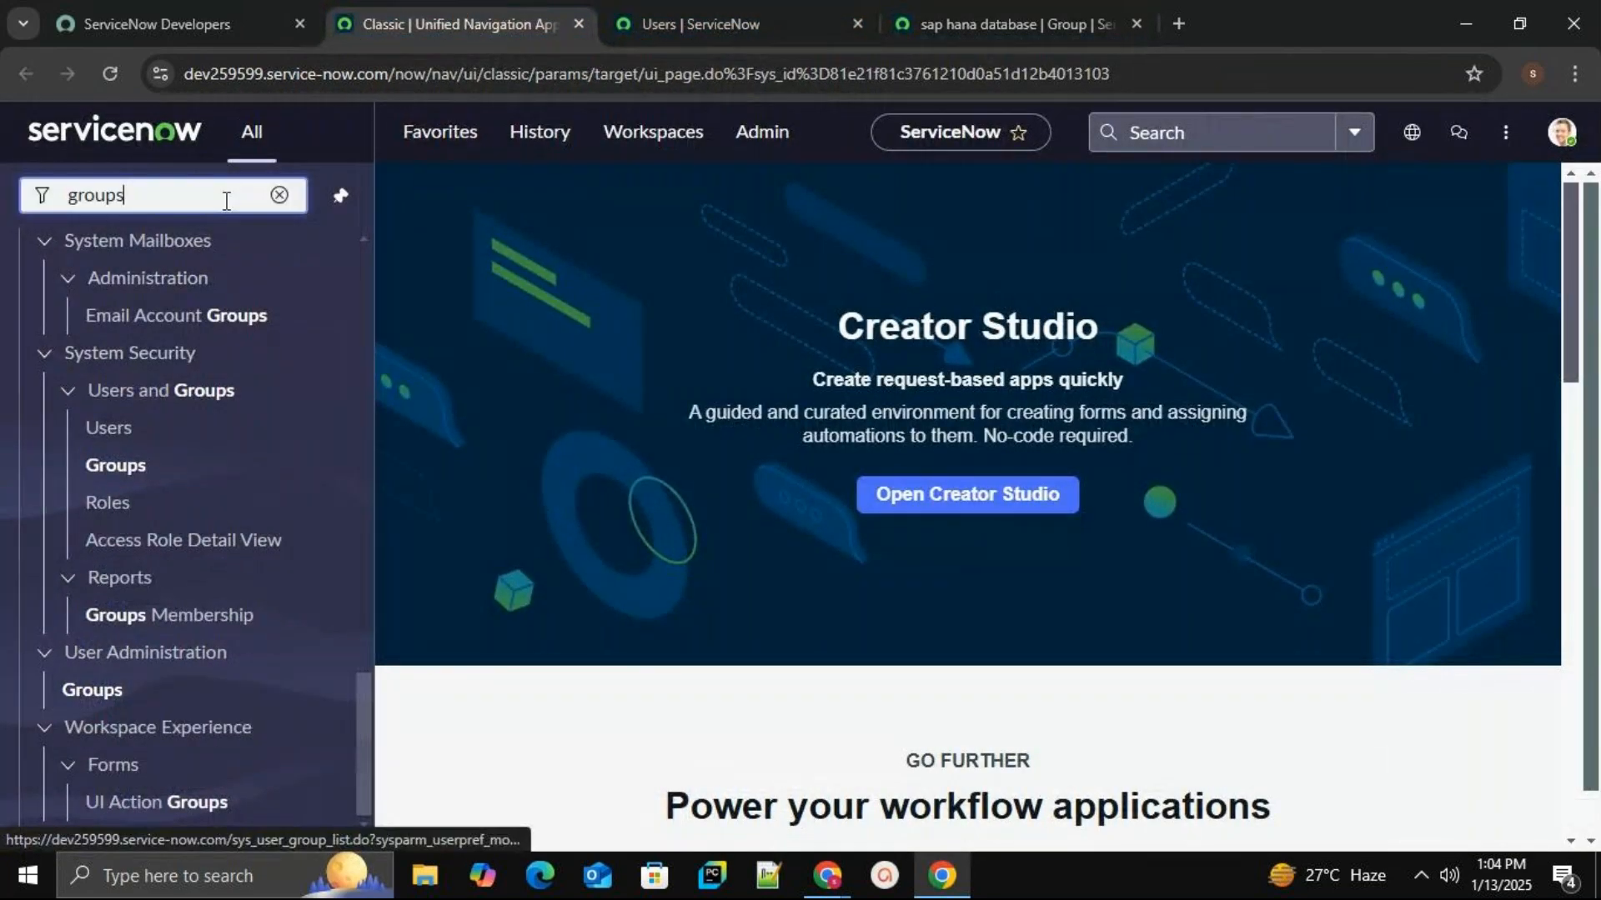
key("BackSpace")
key("BackSpace")
key("BackSpace")
key("BackSpace")
key("BackSpace")
key("BackSpace")
type("users")
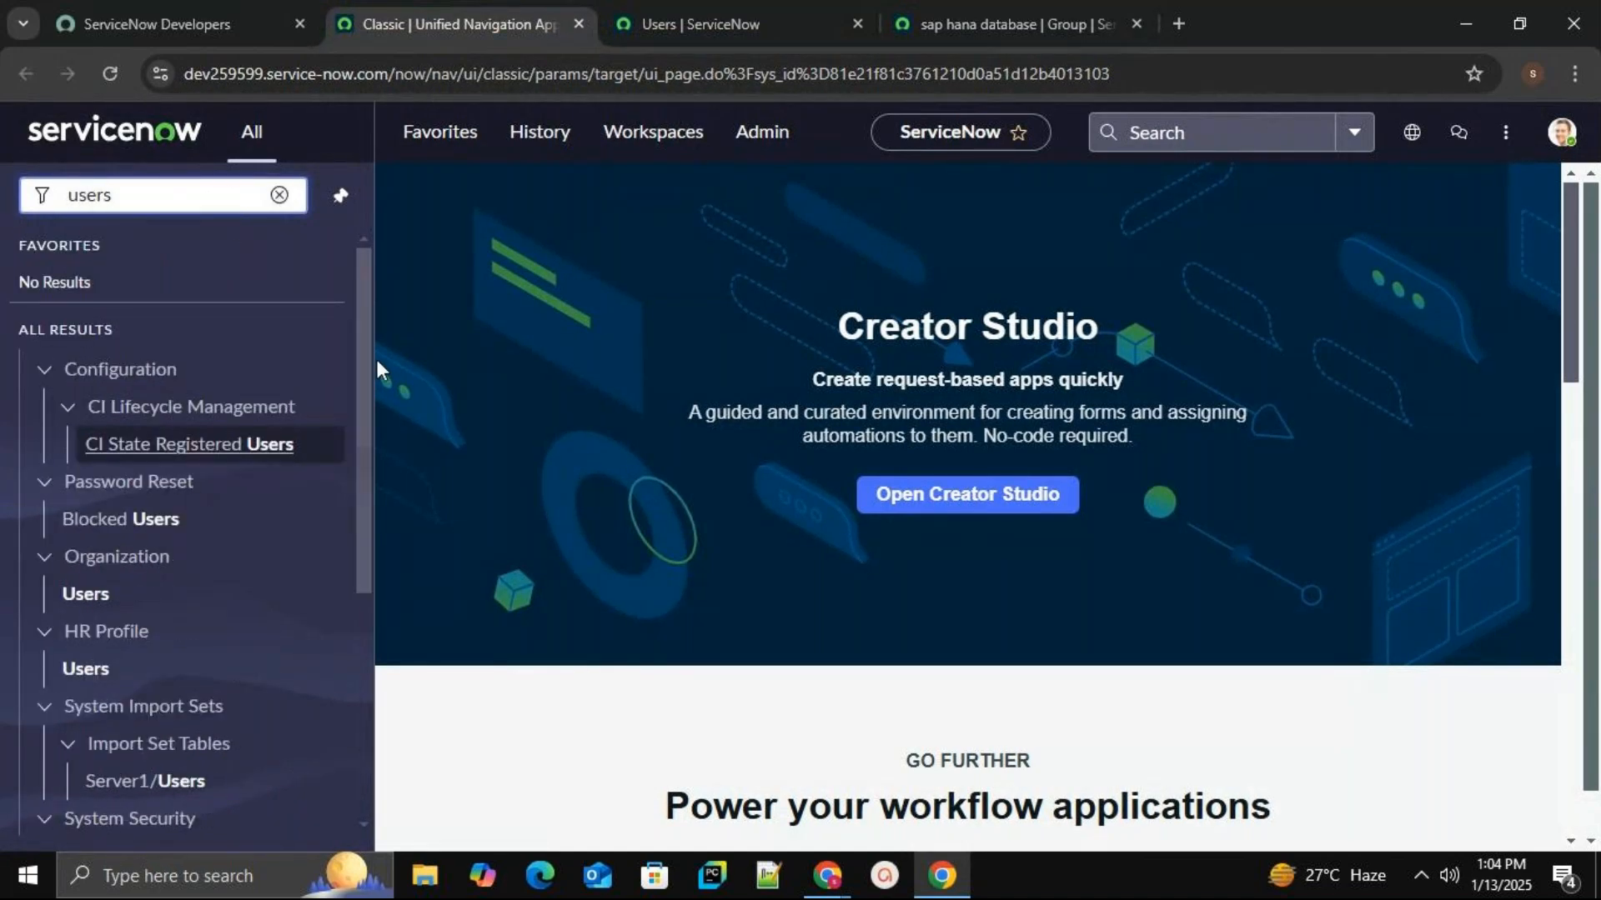
left_click_drag(363, 376, 358, 668)
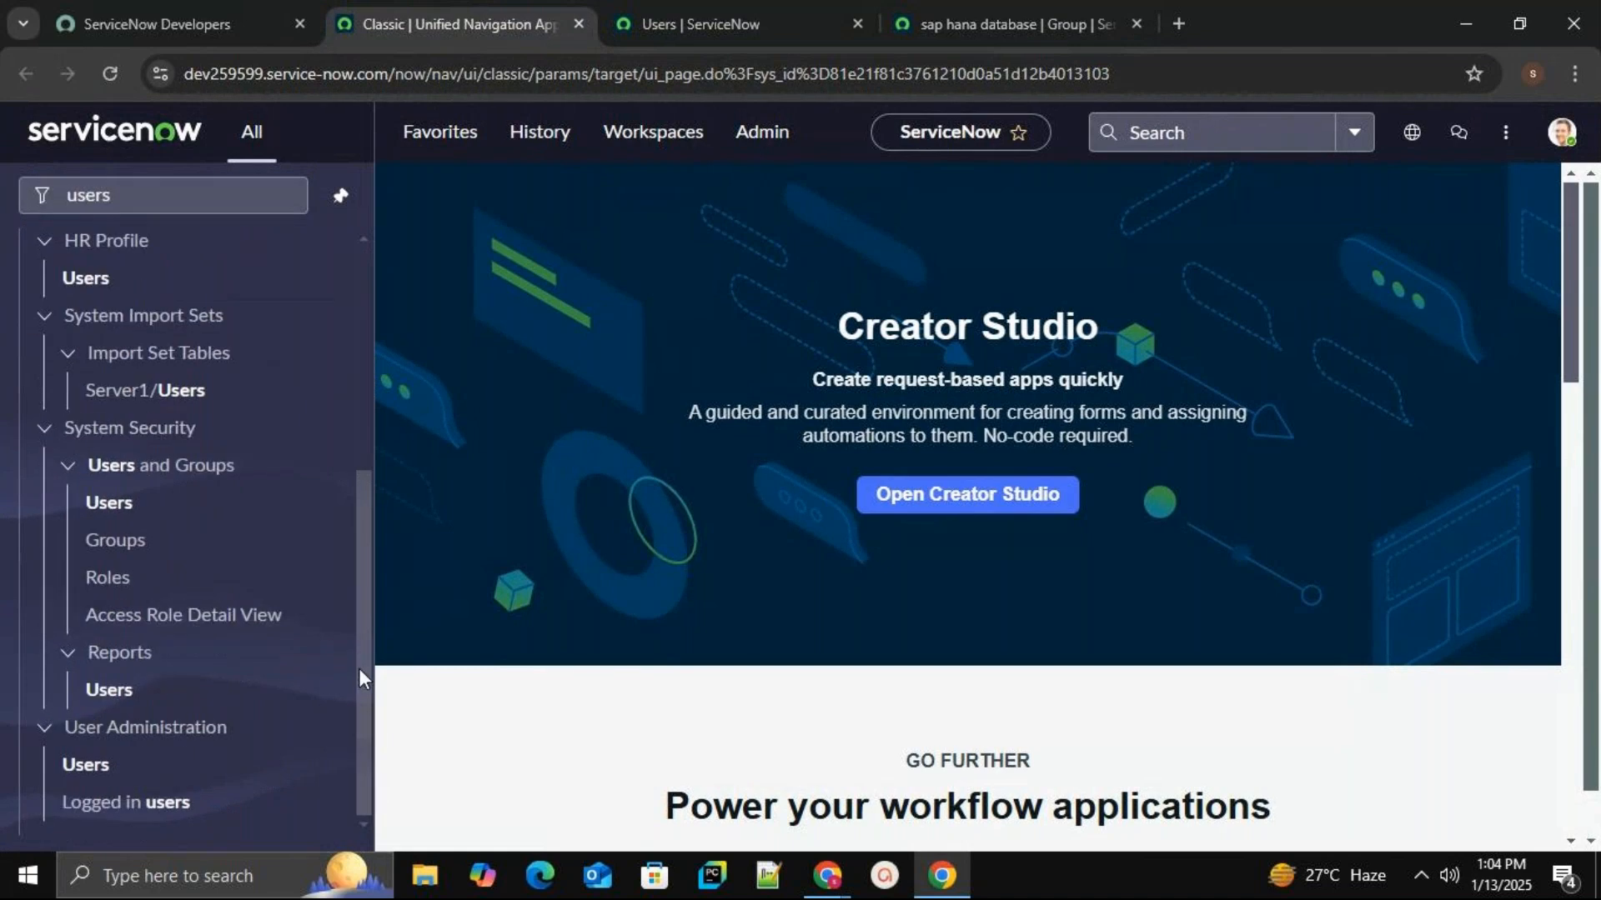
middle_click(92, 767)
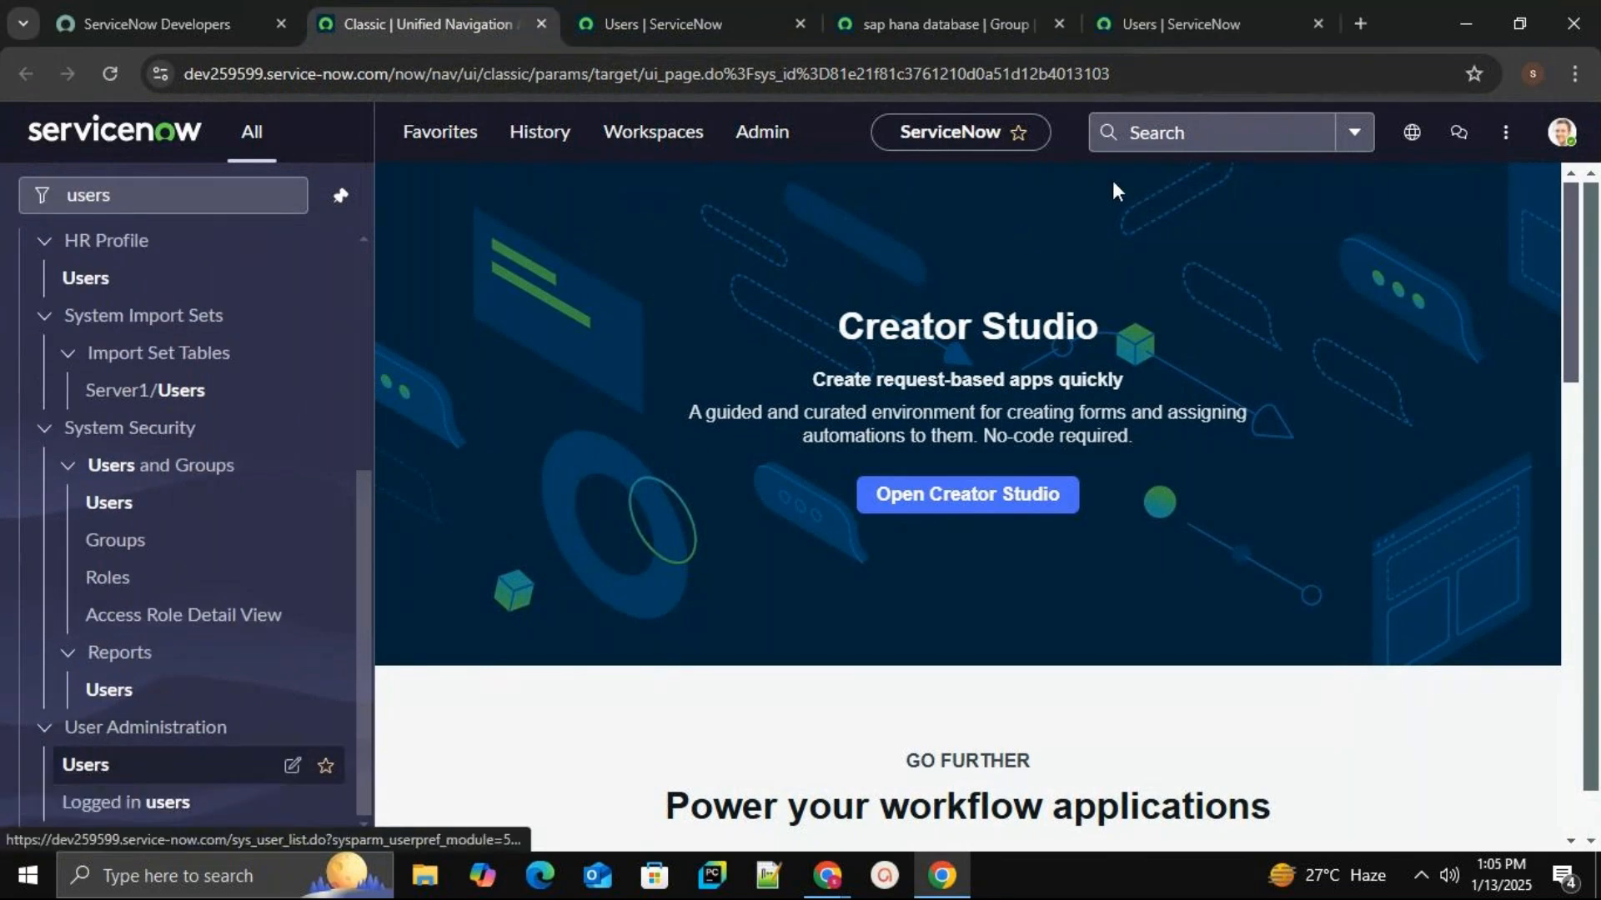
left_click(1155, 18)
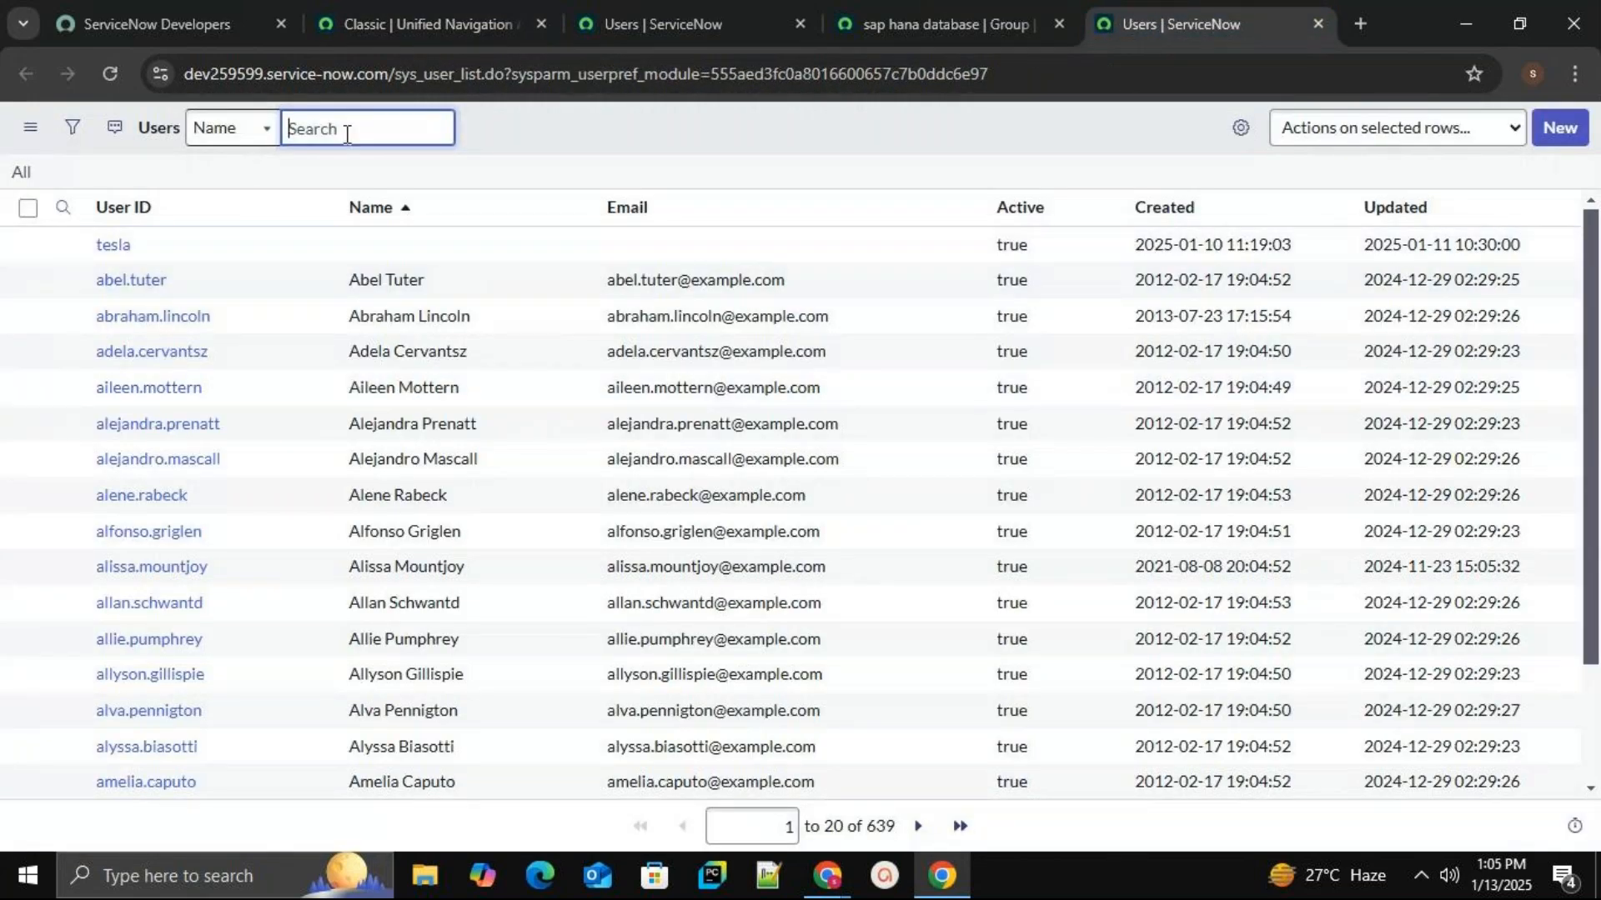
Search the users list for 'vard' and open the demo user's record.
type("vardhan")
key("Return")
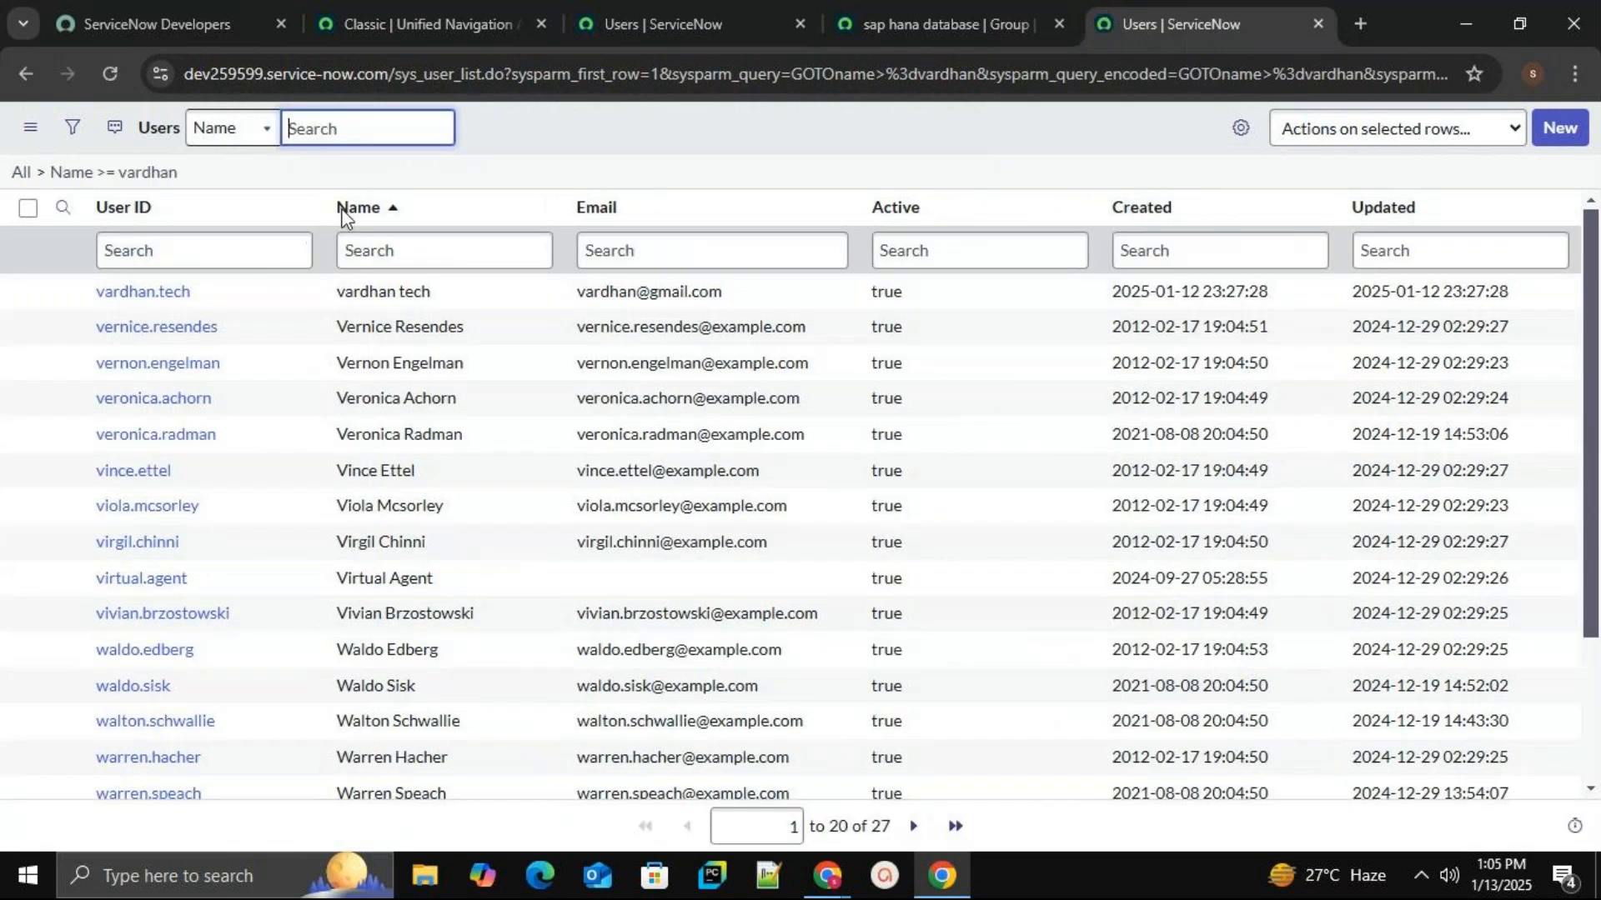
left_click(133, 292)
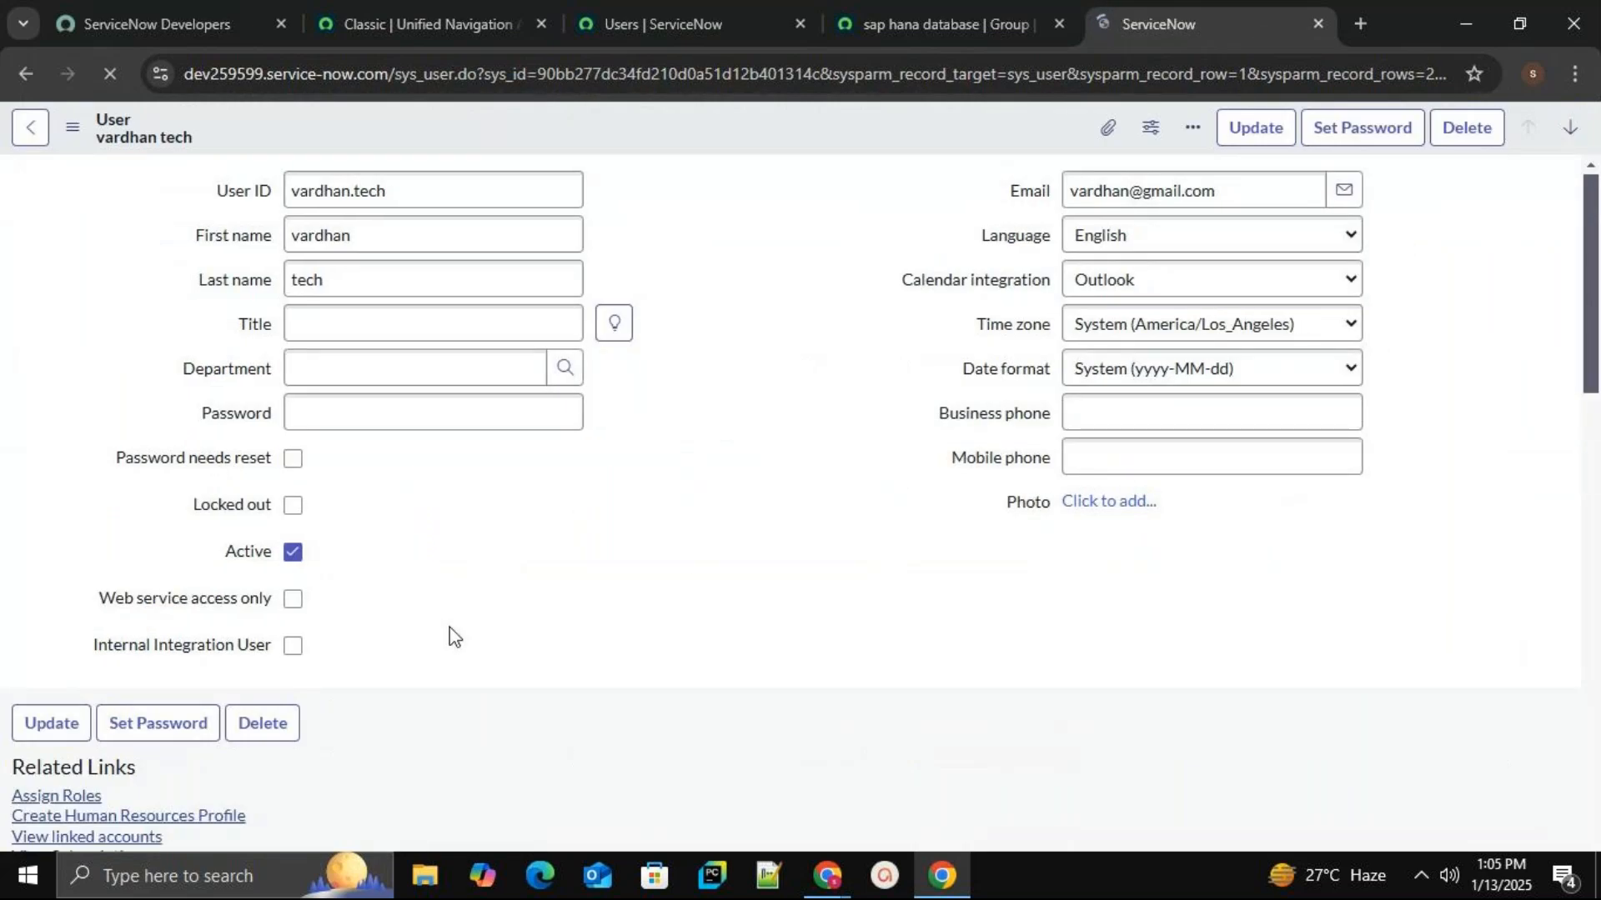
Check the demo user's Groups (1) and Roles (97) lists, then return to the users list.
mouse_move(1593, 360)
left_mouse_down()
mouse_move(1575, 567)
mouse_move(1576, 346)
left_mouse_up()
scroll(1575, 567, "down", 1)
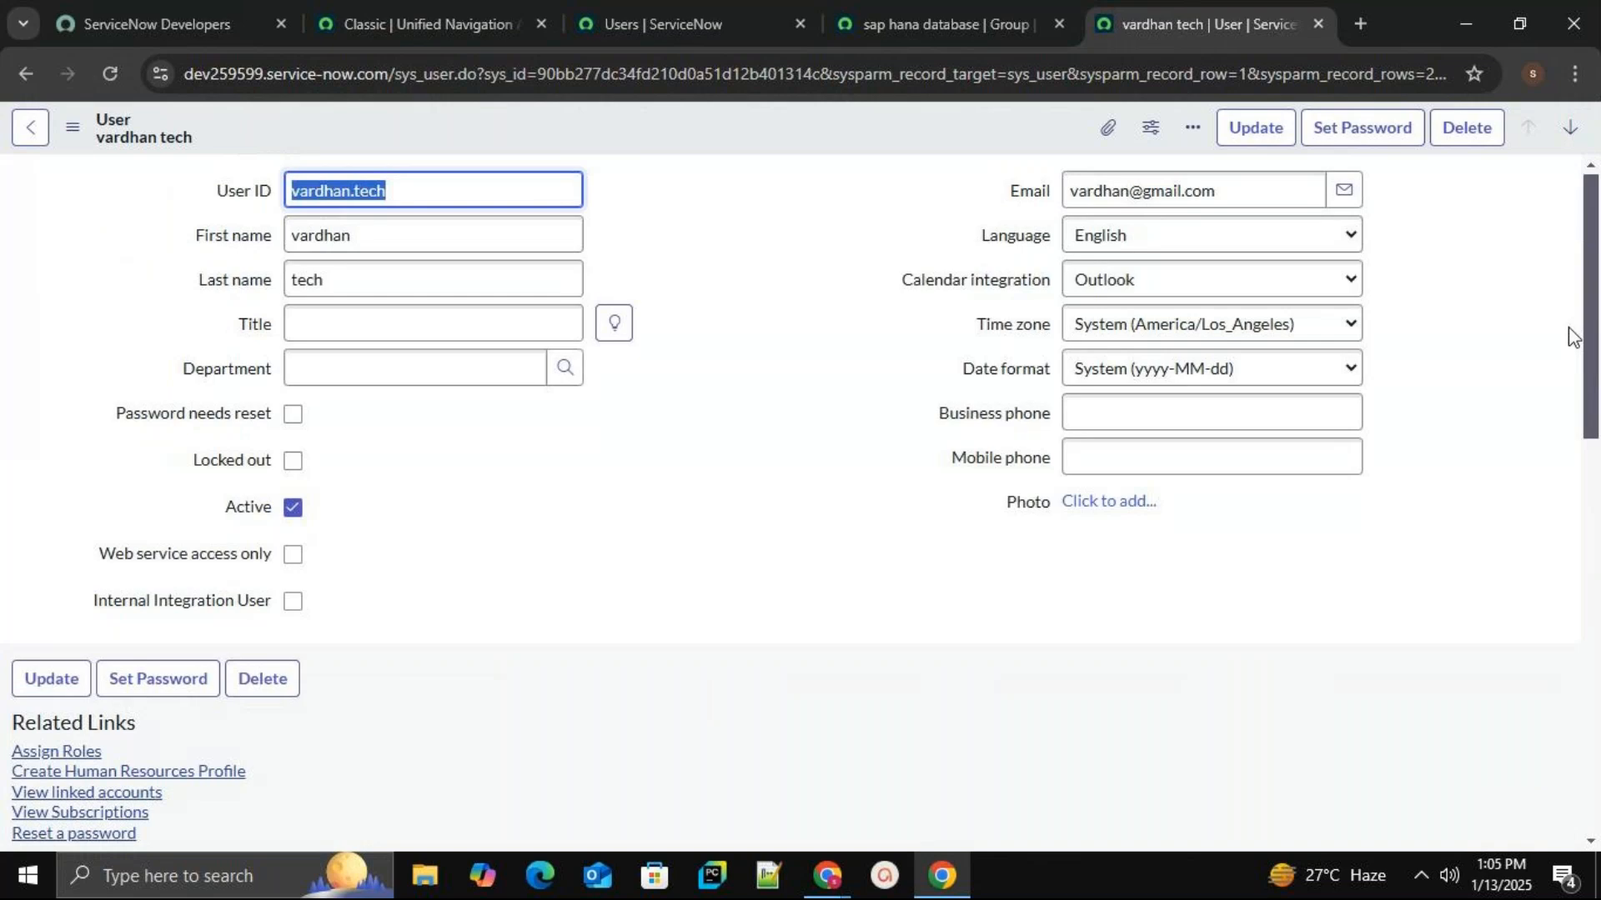
left_click_drag(1572, 348, 1561, 614)
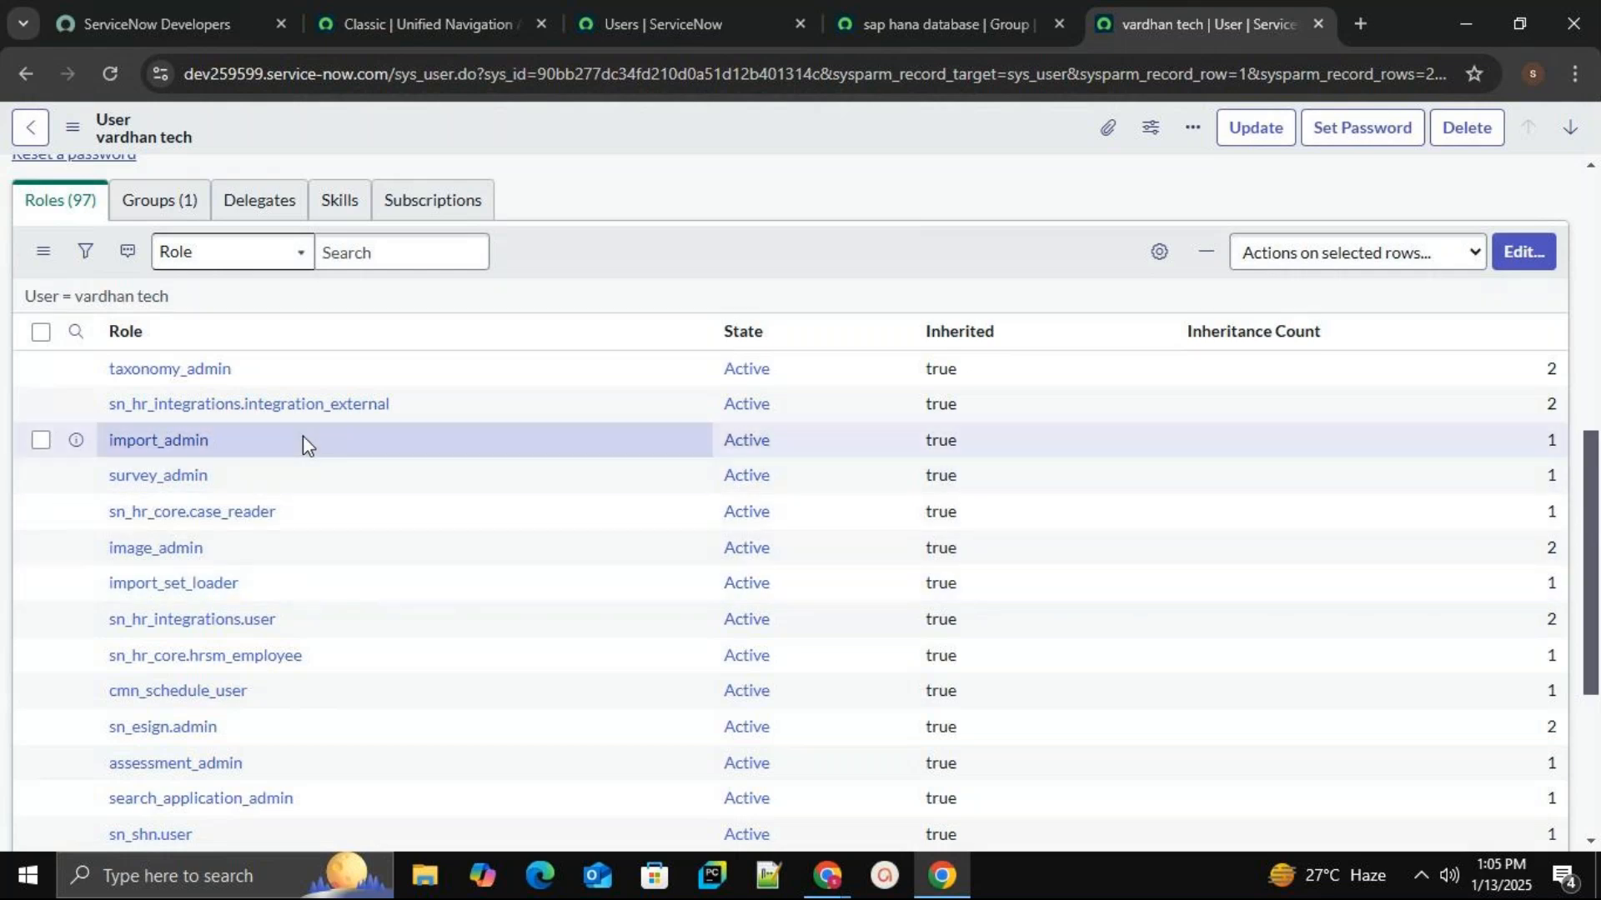
left_click(185, 205)
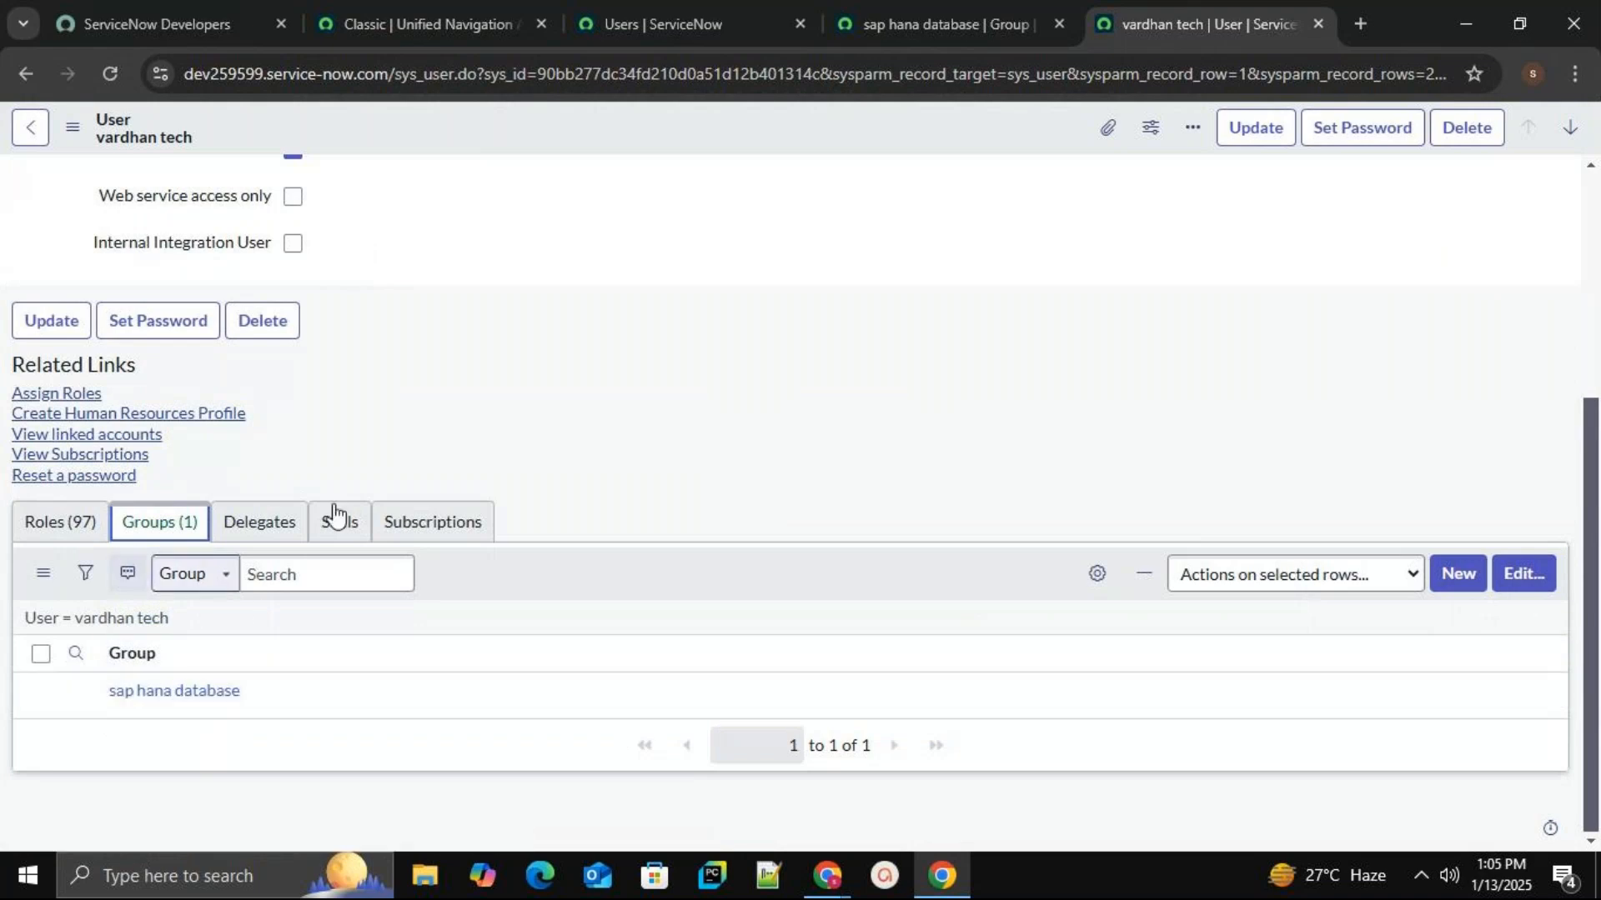
left_click_drag(1589, 441, 1594, 475)
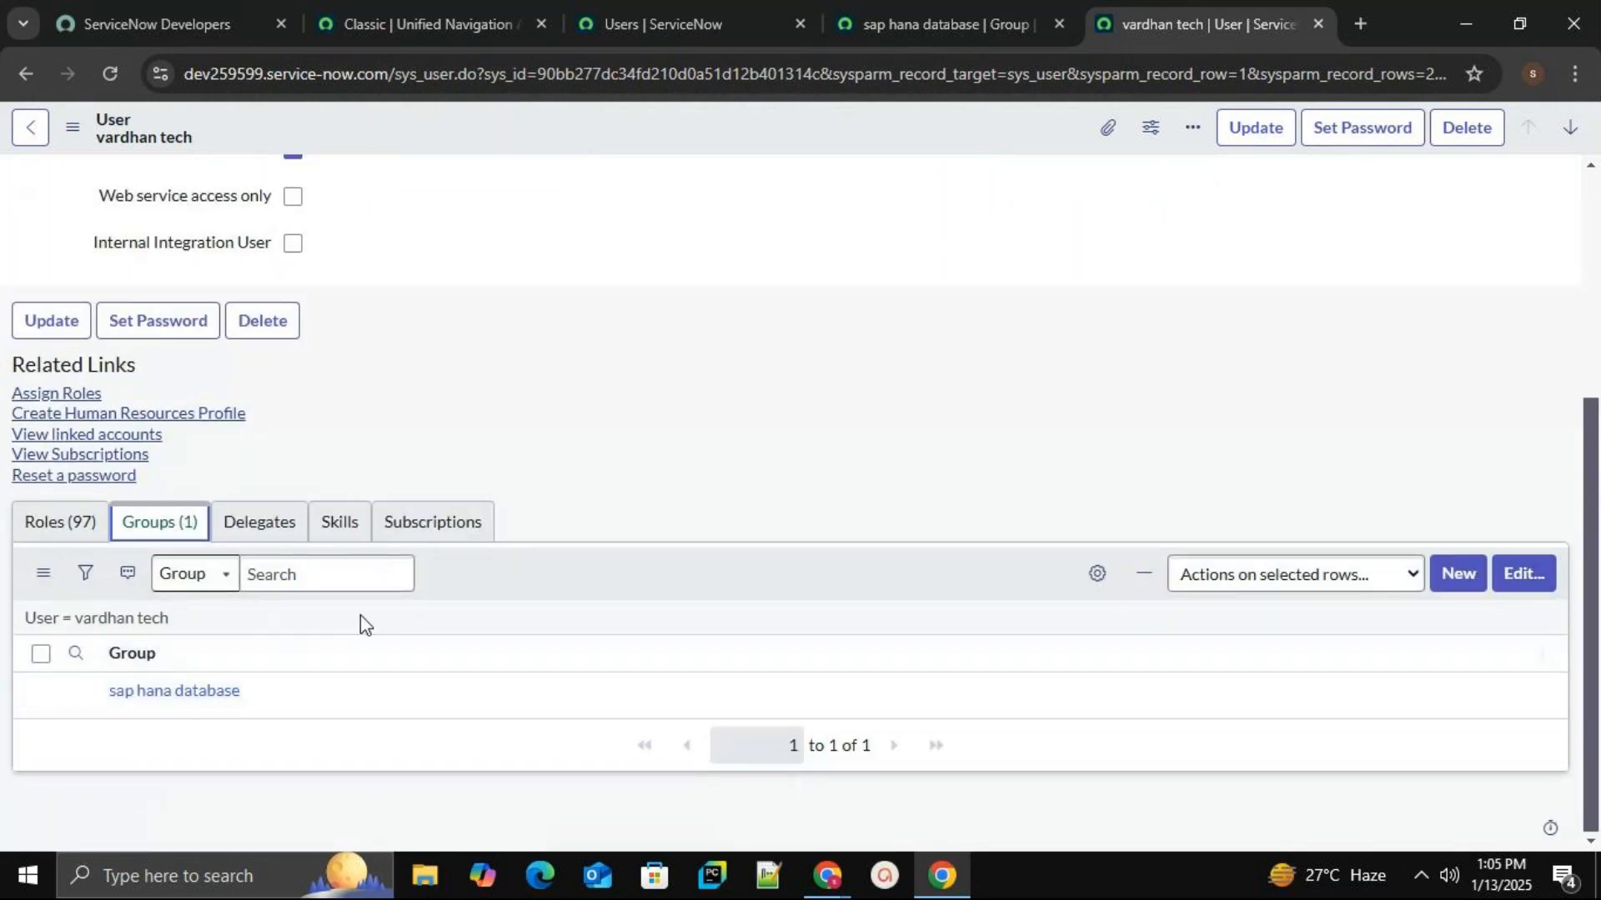
left_click(55, 527)
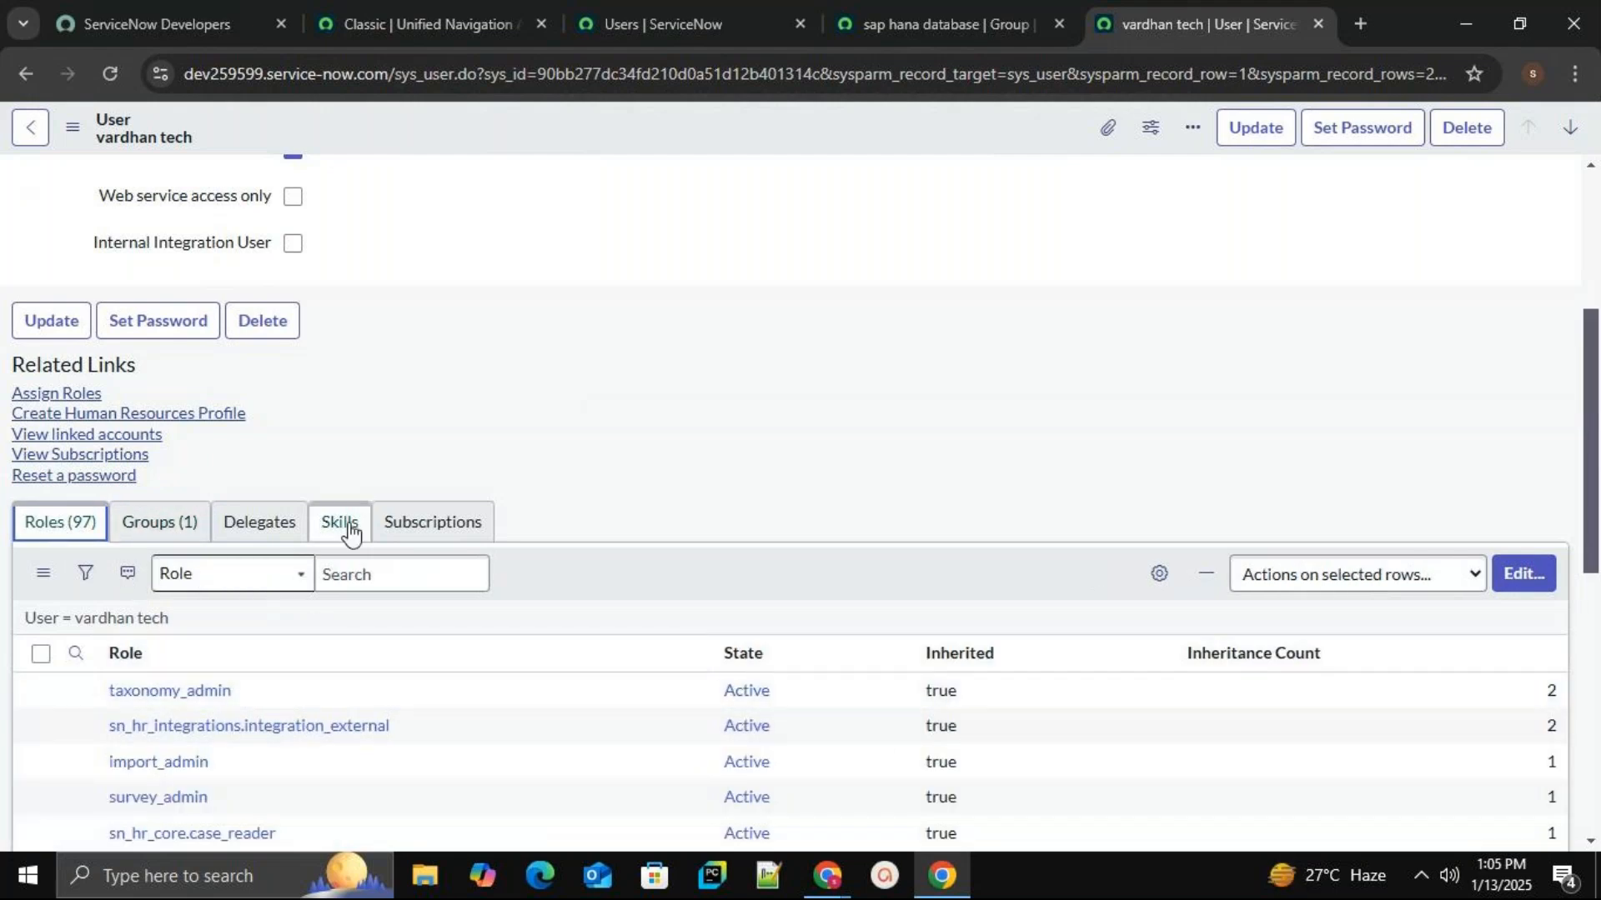
scroll(689, 422, "up", 5)
left_click(302, 238)
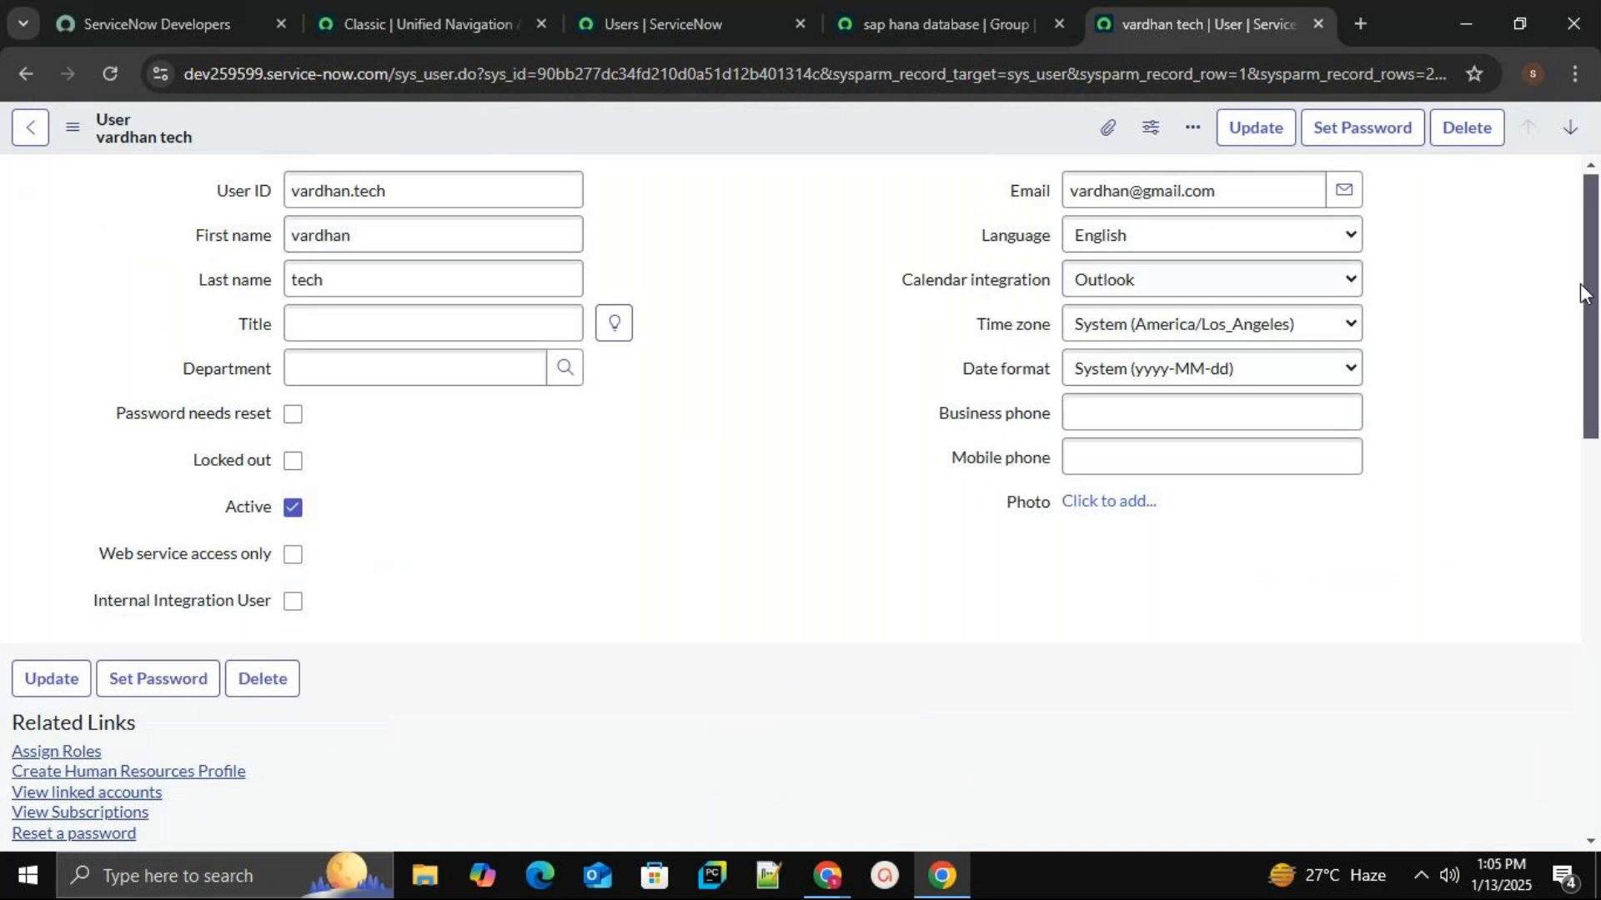
left_click_drag(1597, 280, 1564, 315)
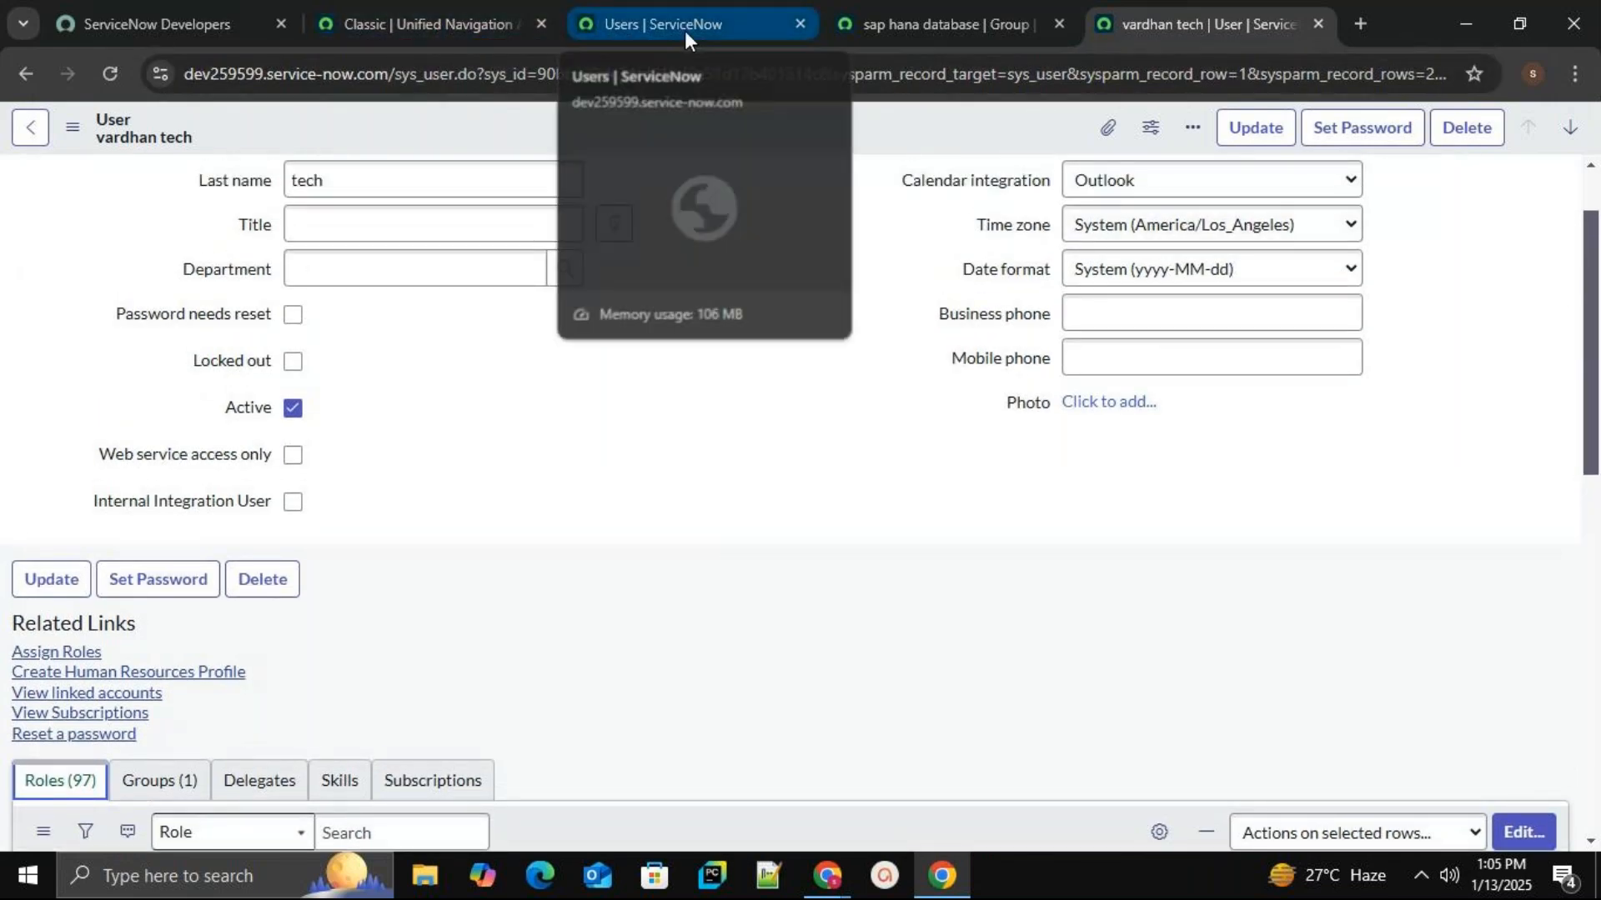
left_click(35, 132)
mouse_move(239, 373)
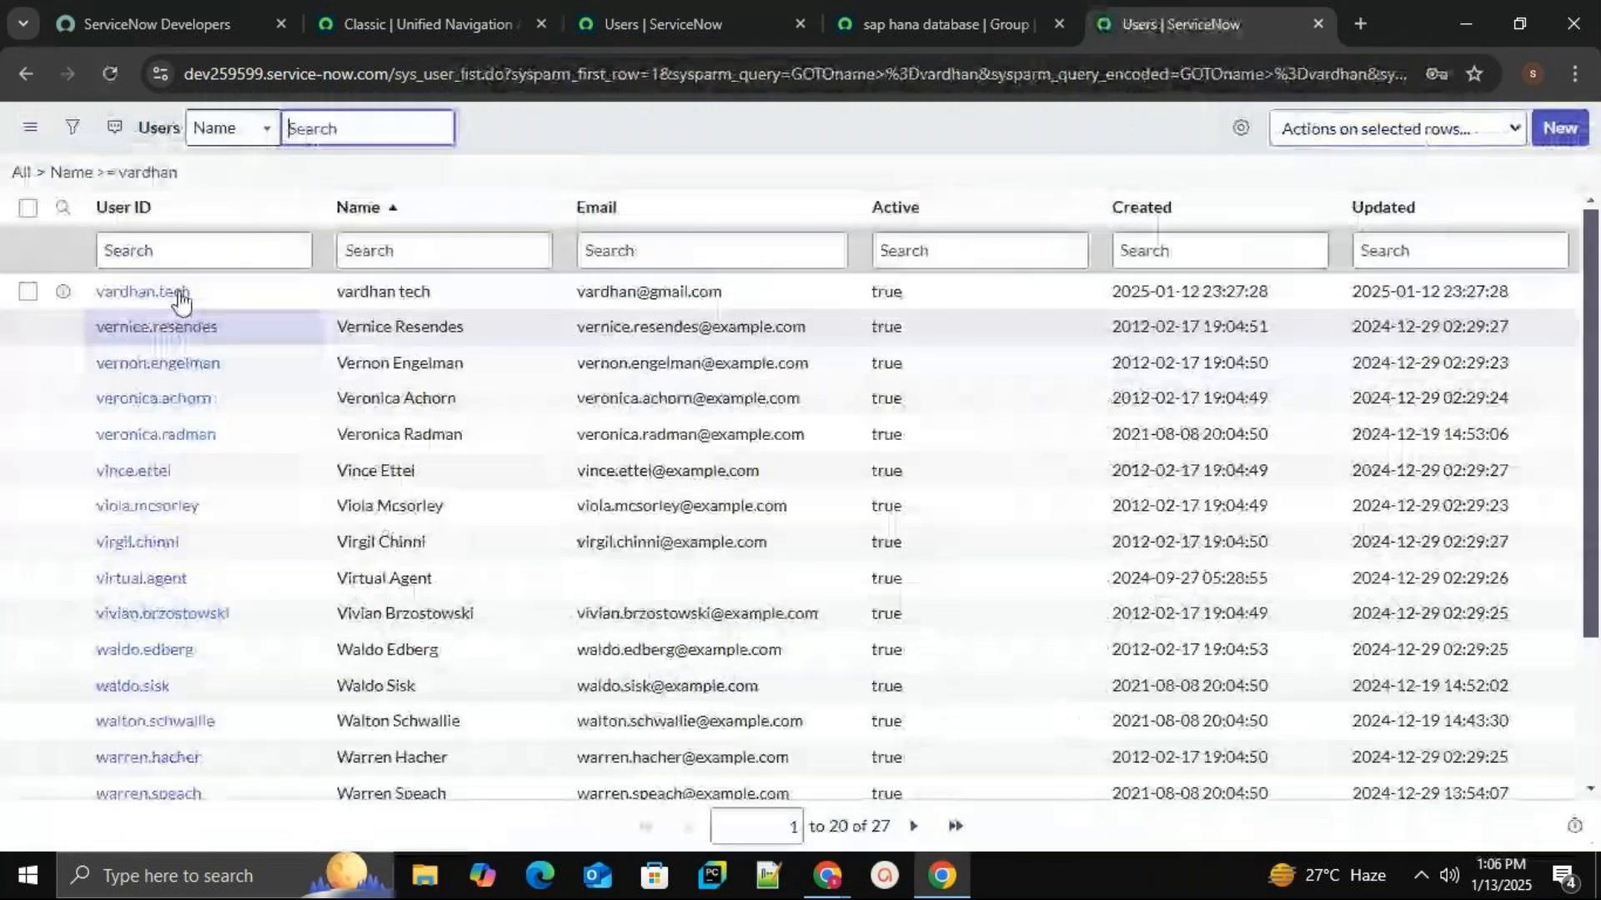
Search the users list by name and open the second new user's record.
left_click(317, 129)
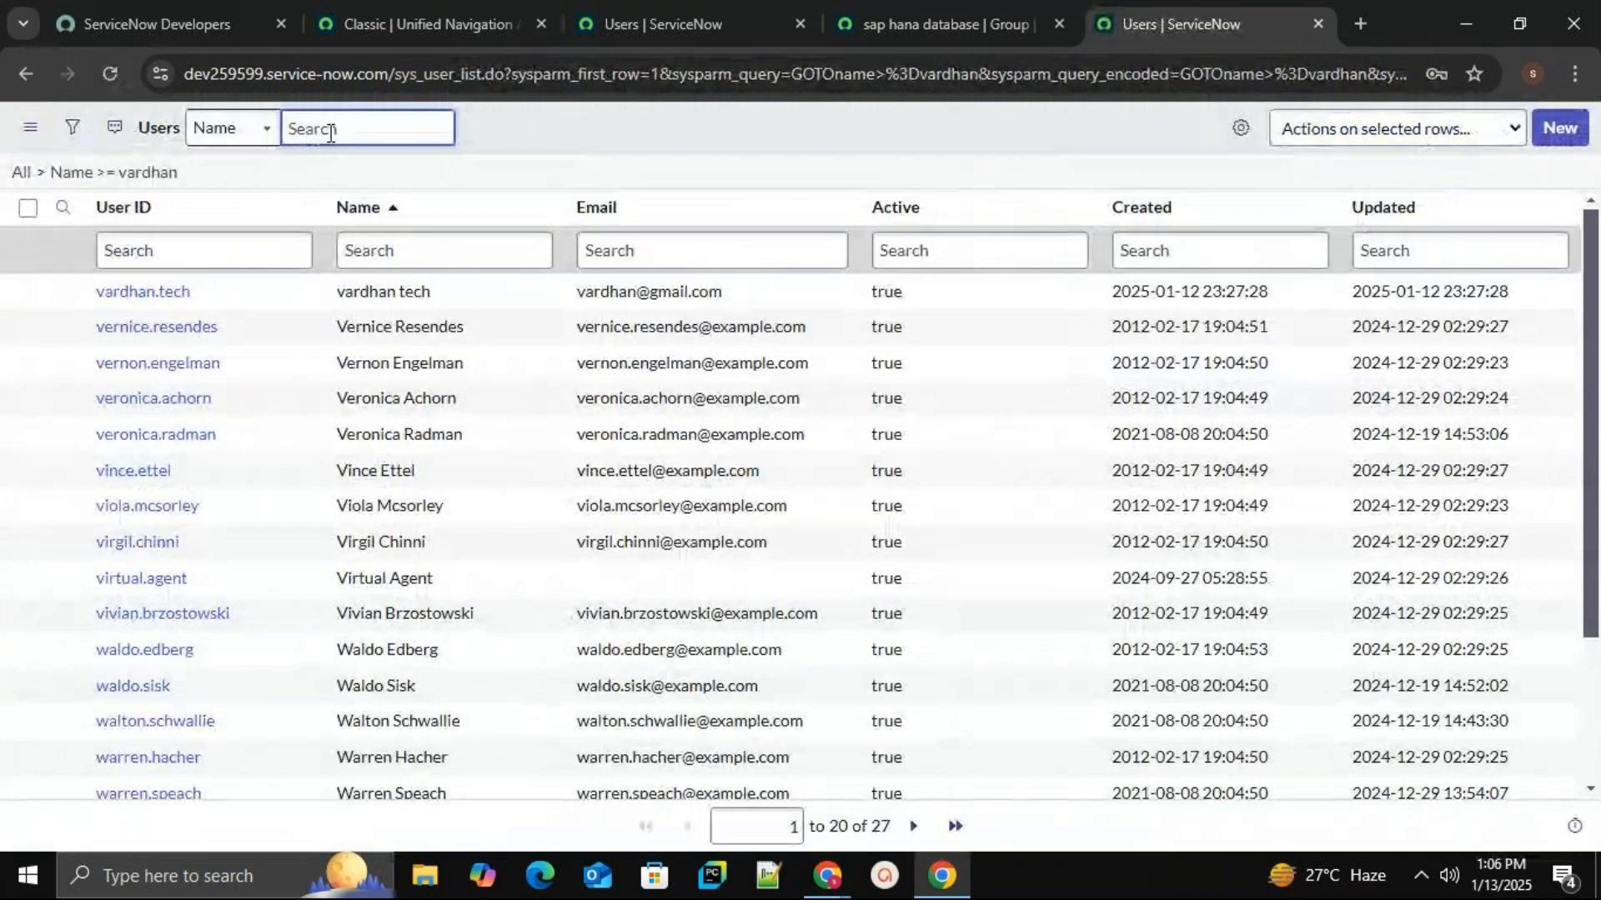
type("bindu")
key("Return")
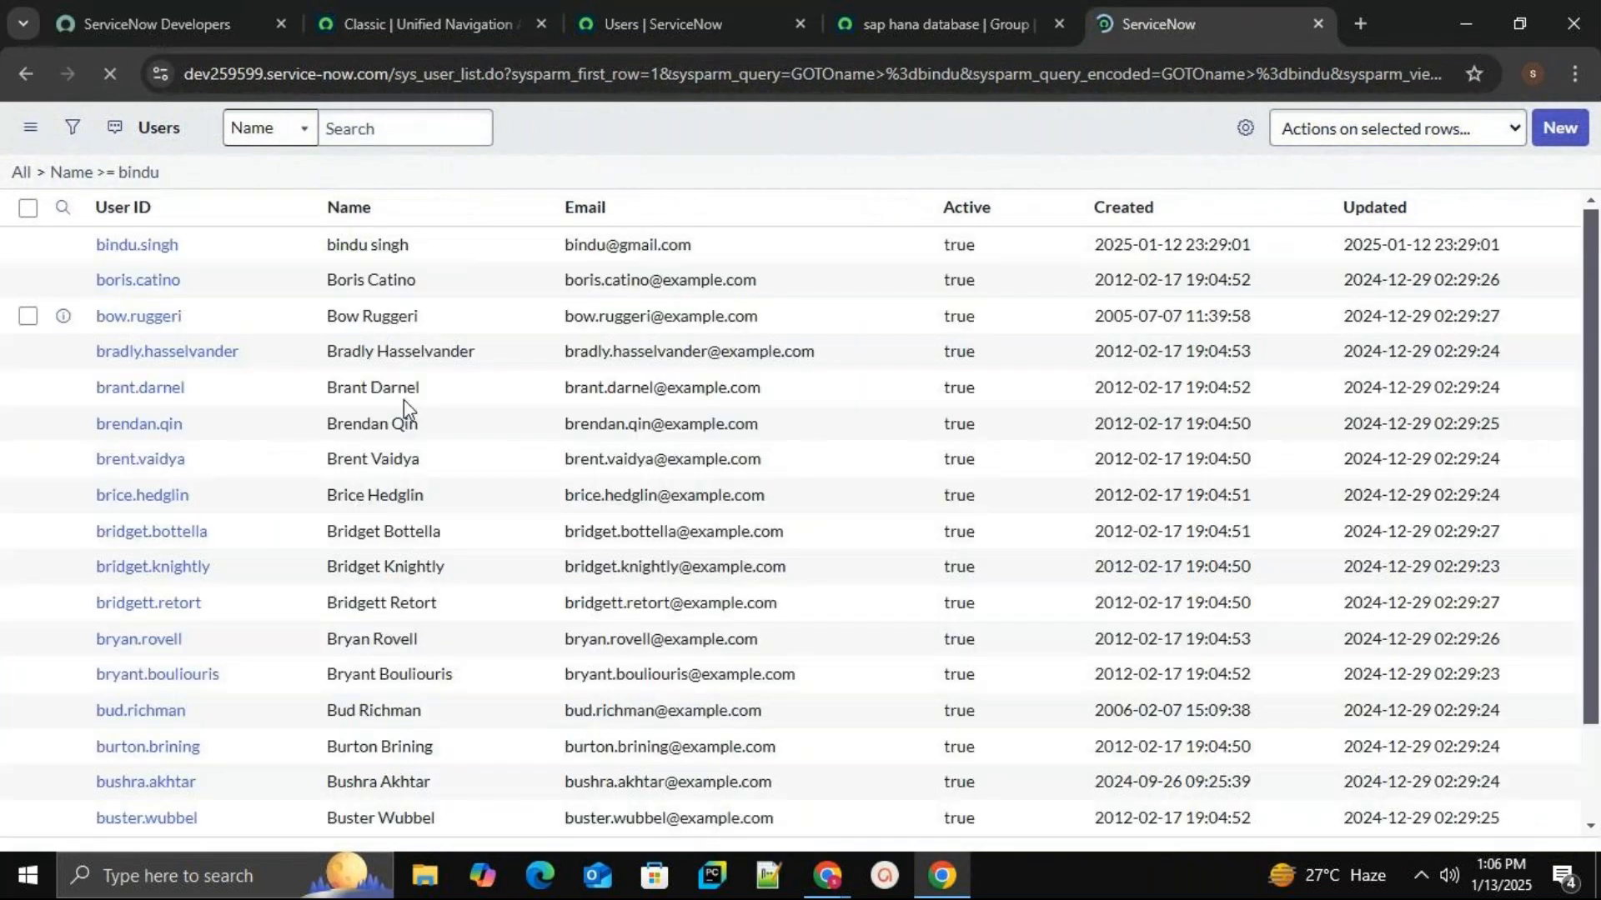
left_click(167, 293)
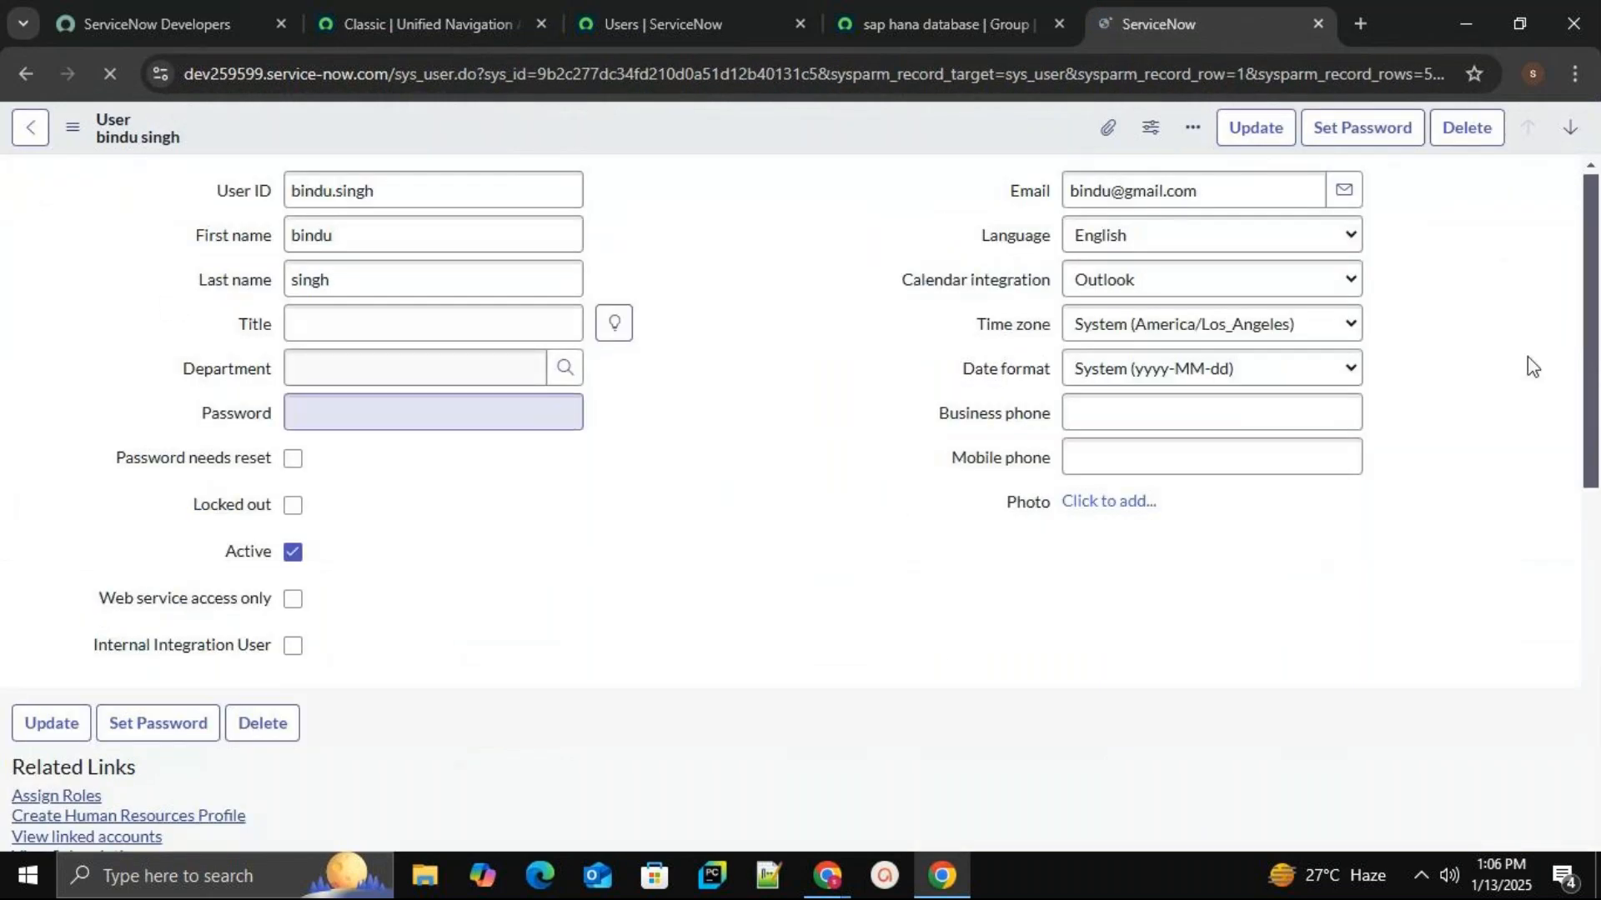
Review the user's Groups, Delegates, Skills, Subscriptions and Roles related lists.
left_click_drag(1589, 269, 6, 500)
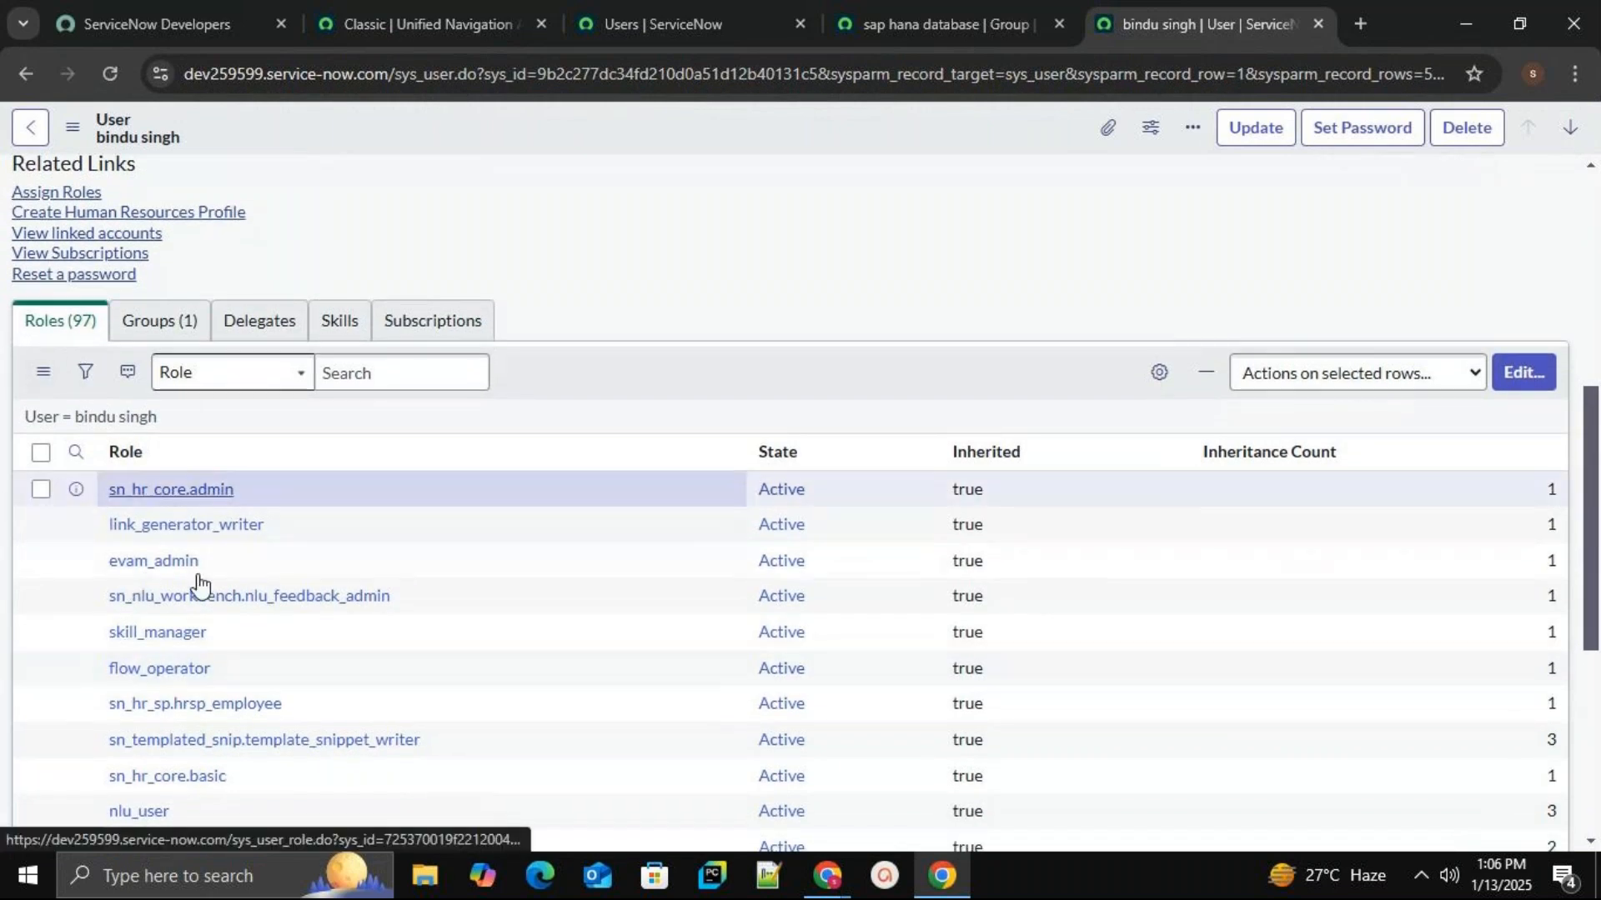
left_click(167, 327)
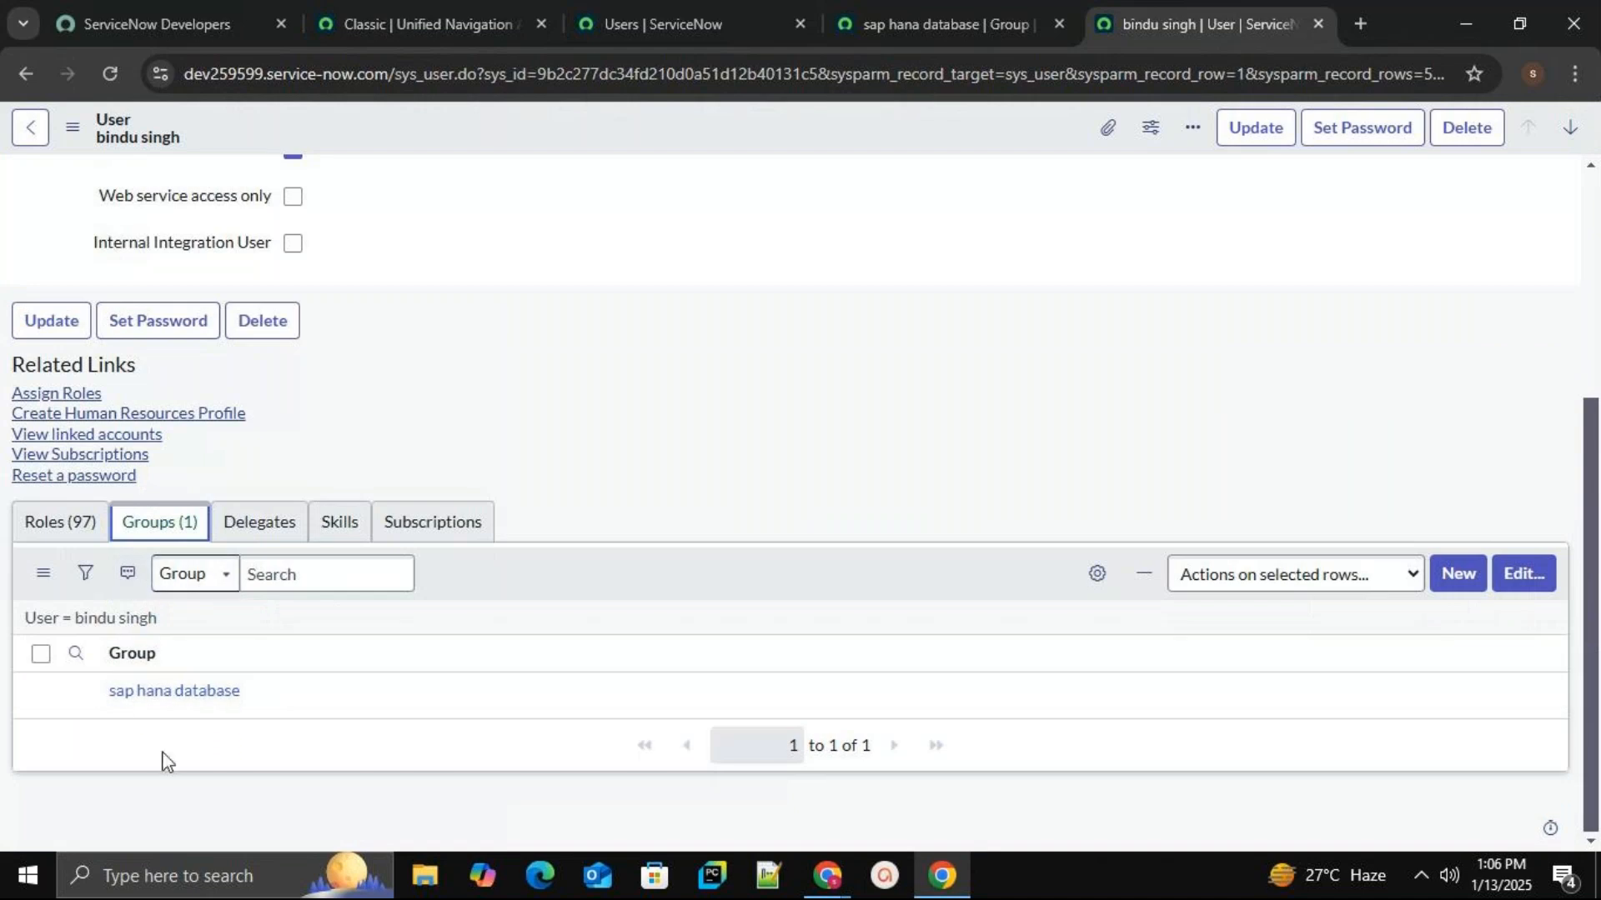
left_click(263, 530)
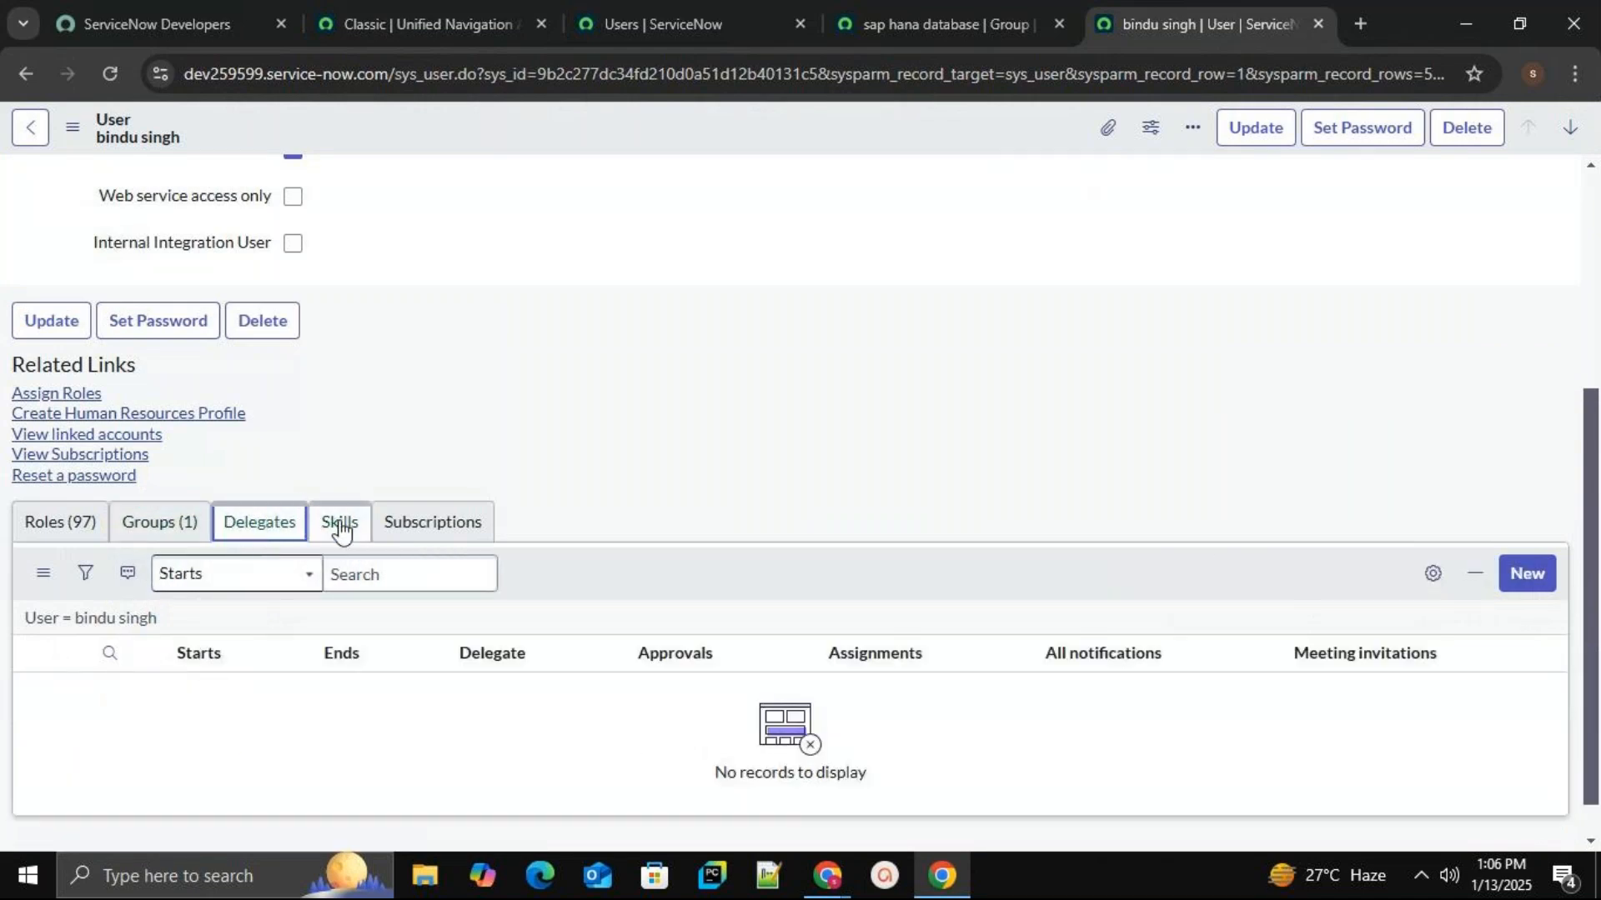
left_click(340, 529)
left_click(417, 533)
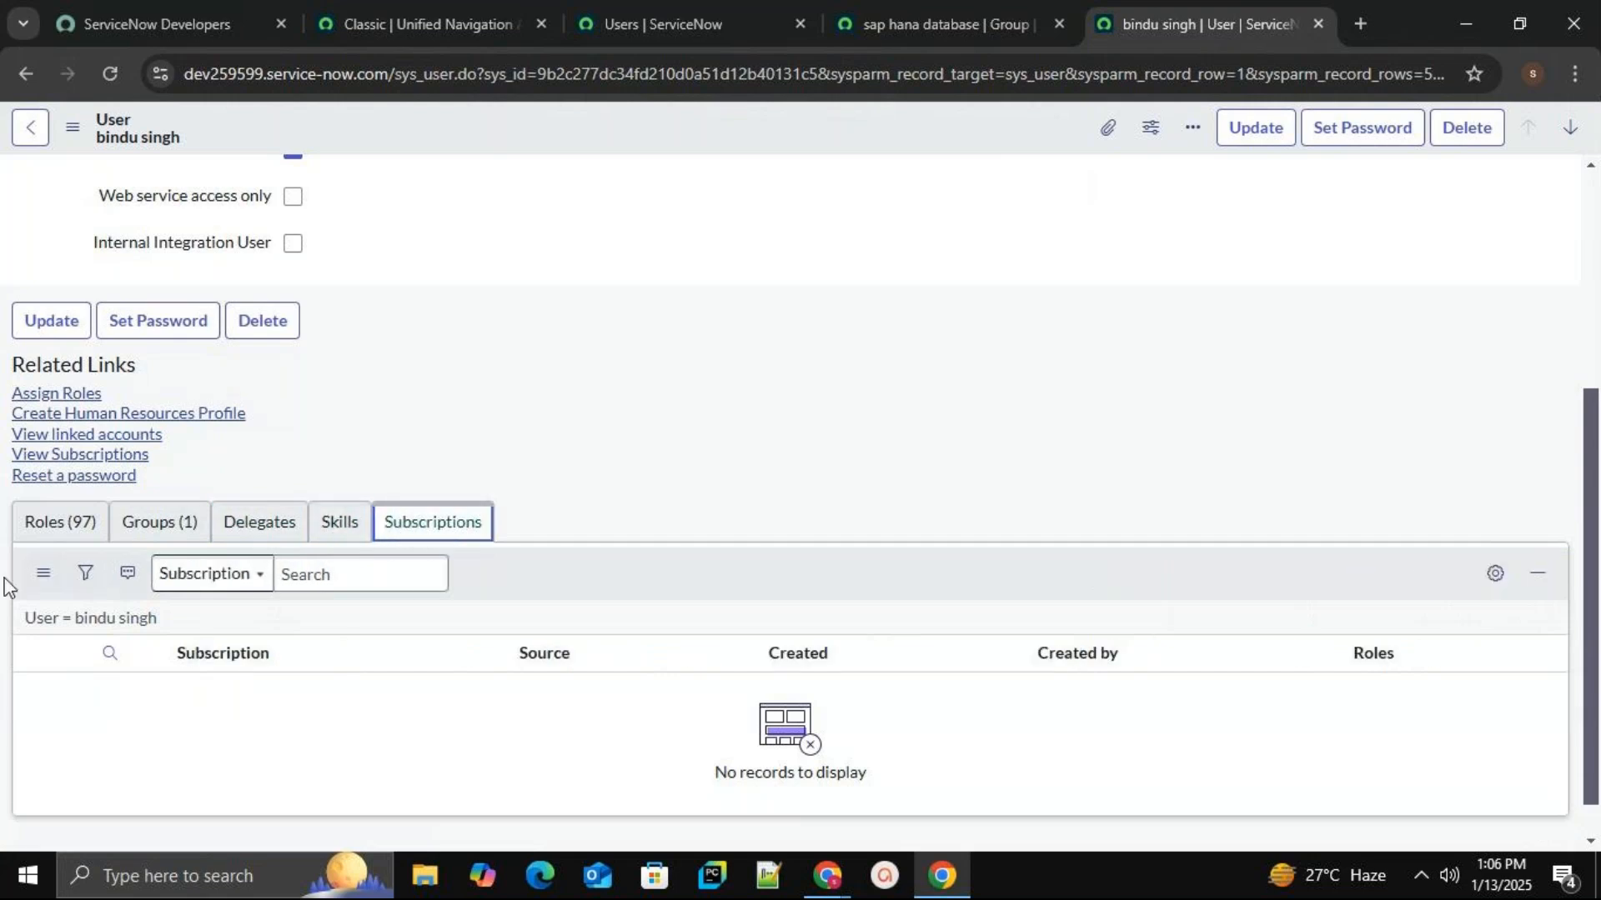
left_click(26, 534)
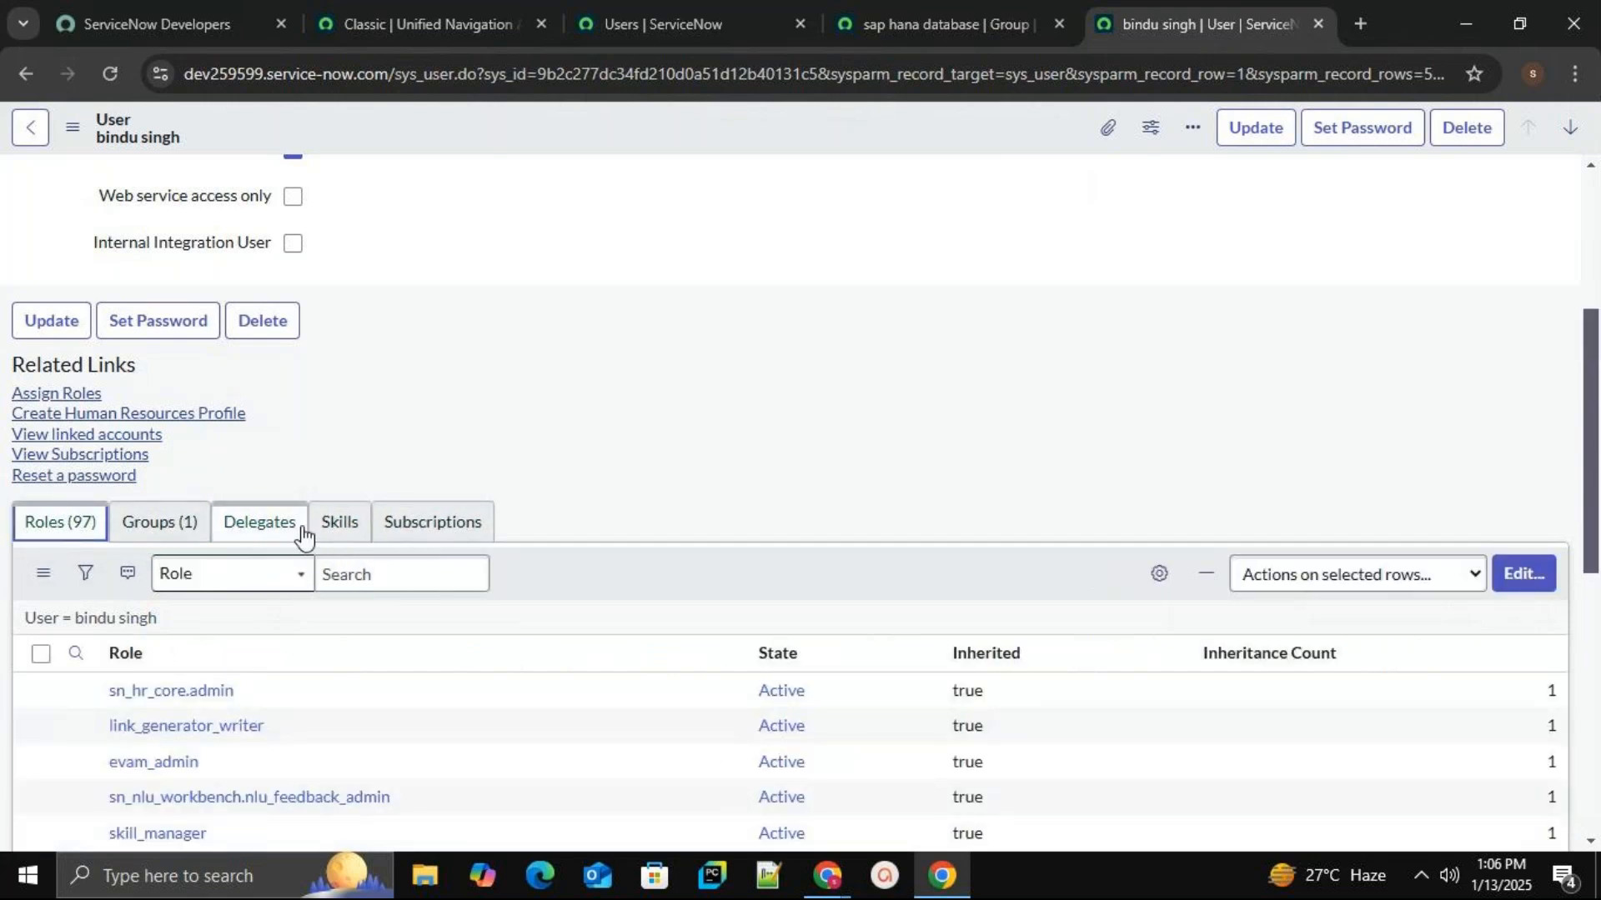
left_click_drag(1590, 439, 1592, 283)
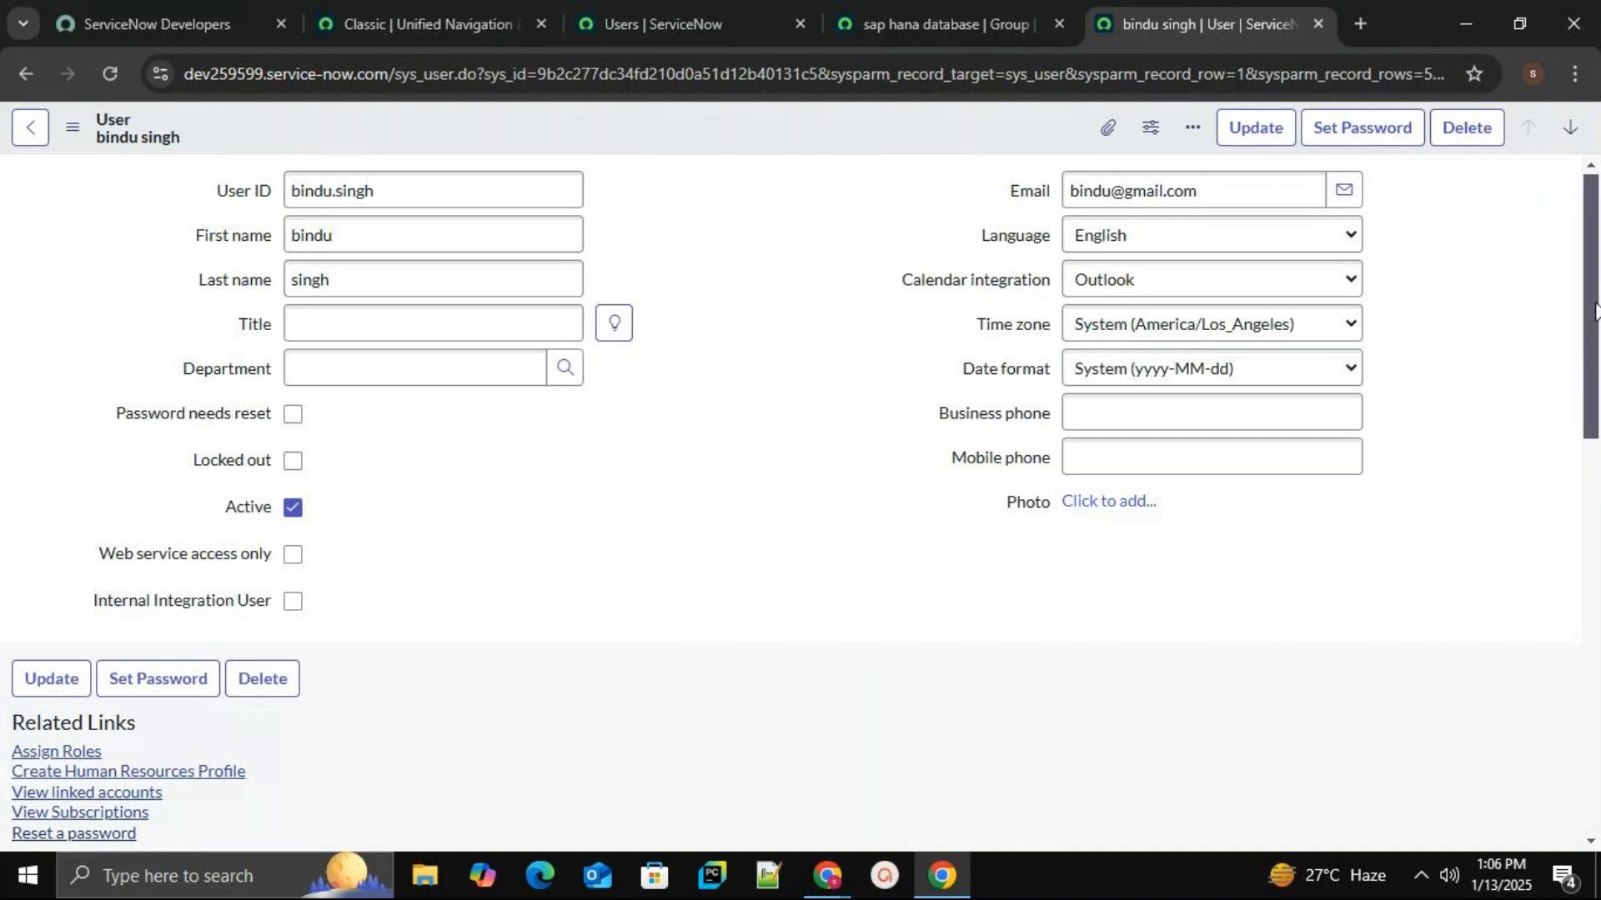
scroll(1588, 307, "down", 1)
scroll(1586, 304, "up", 1)
Glance at the sap hana database group tab, then close the user list, group and user tabs.
left_click(899, 17)
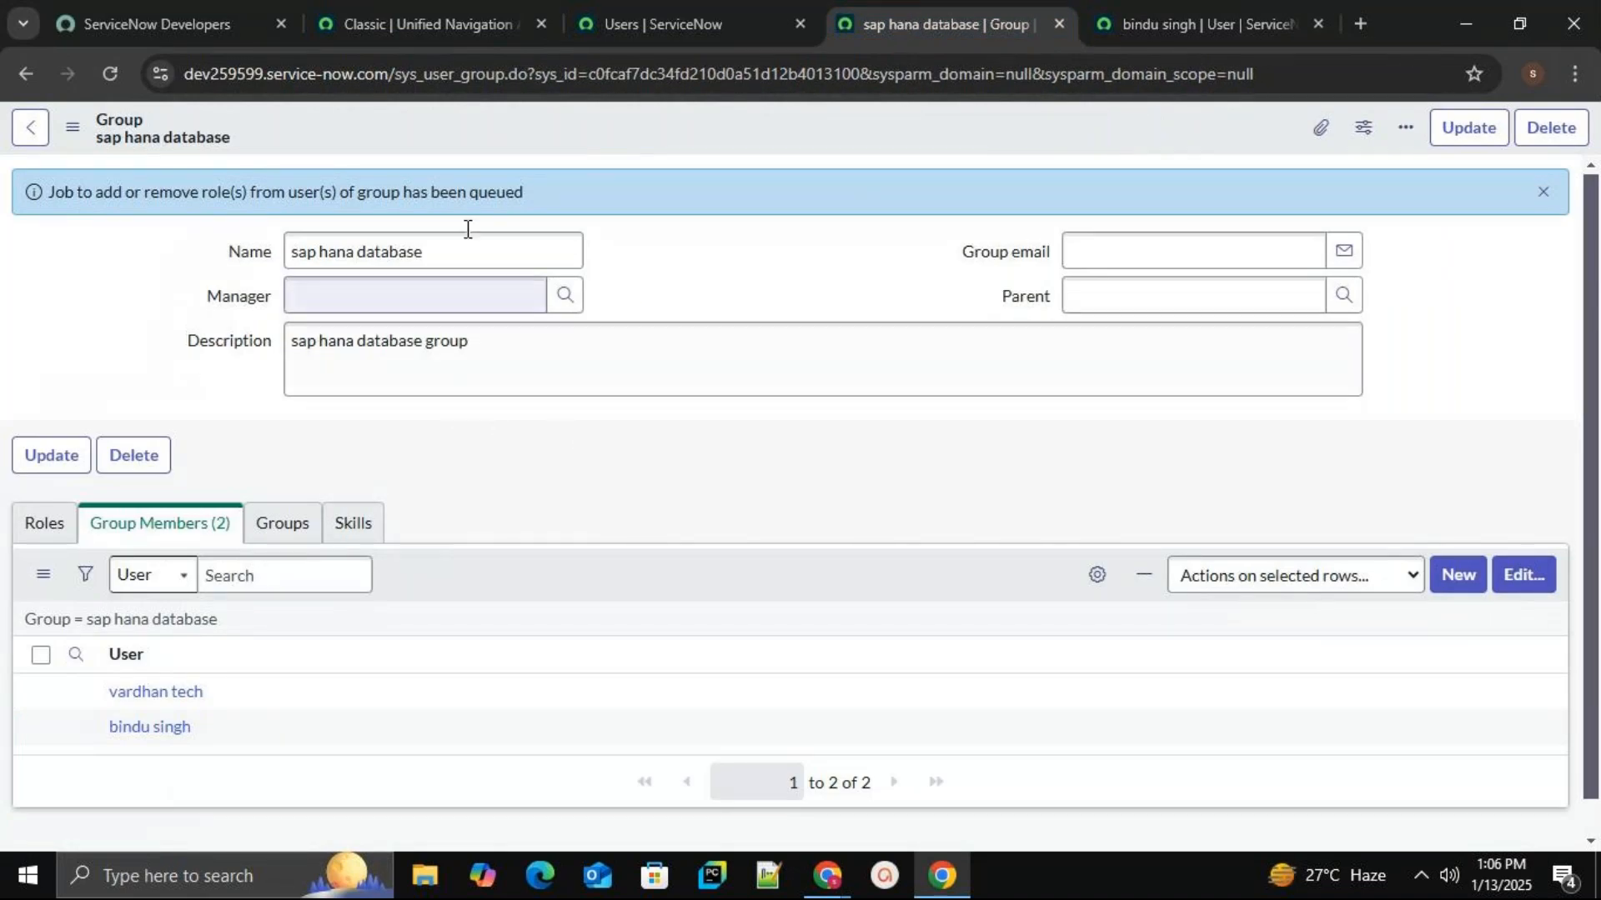
left_click(467, 7)
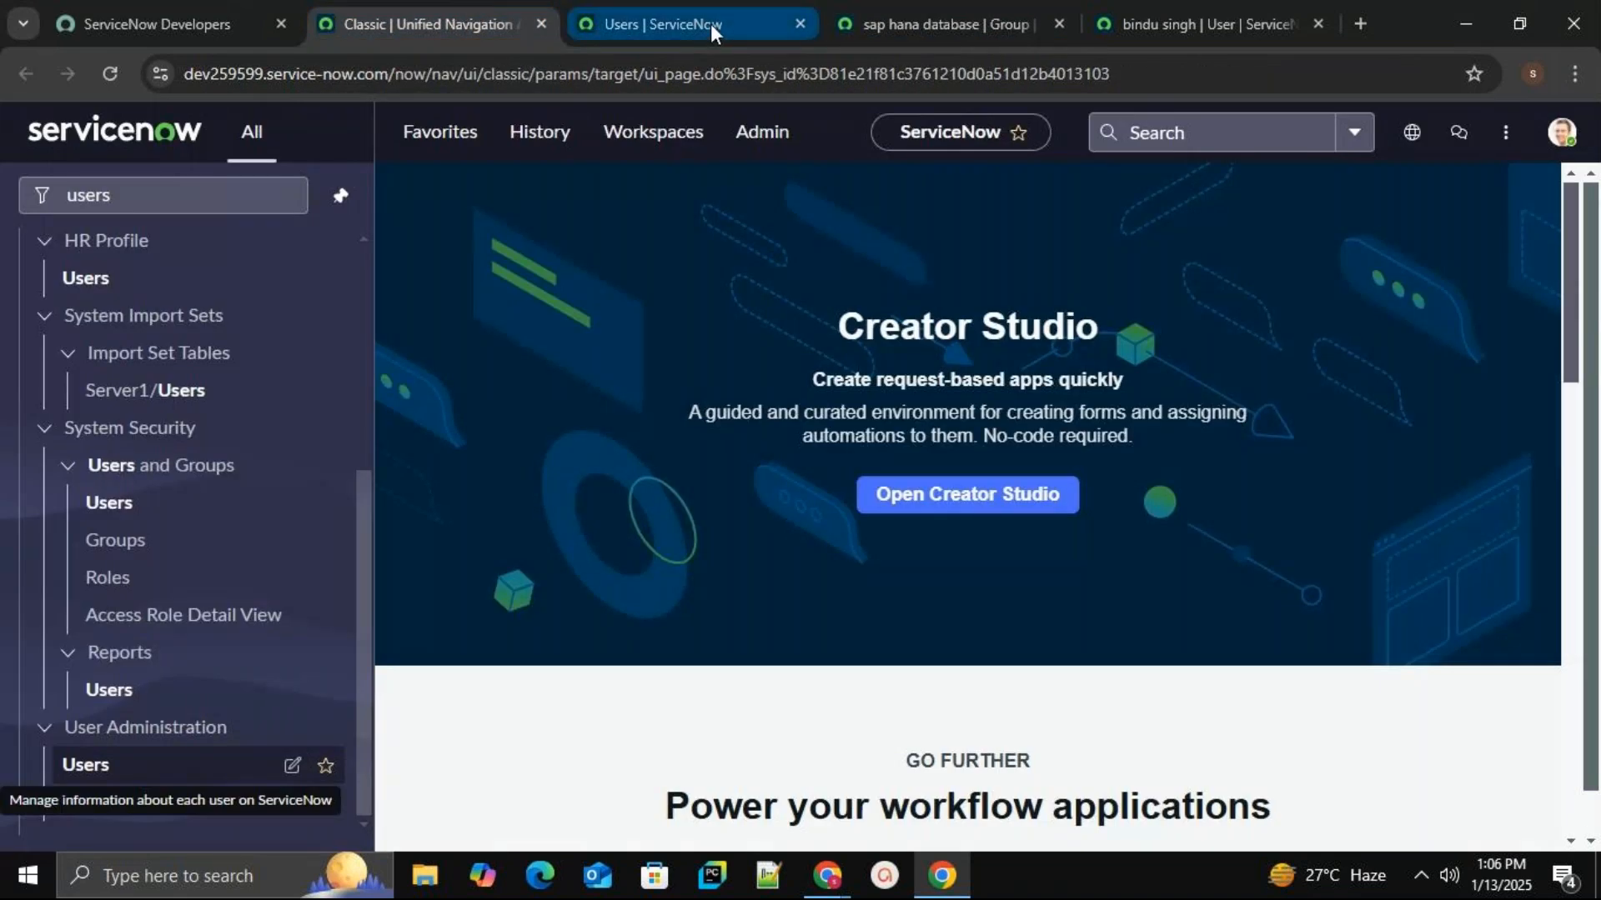
left_click(710, 23)
left_click(799, 24)
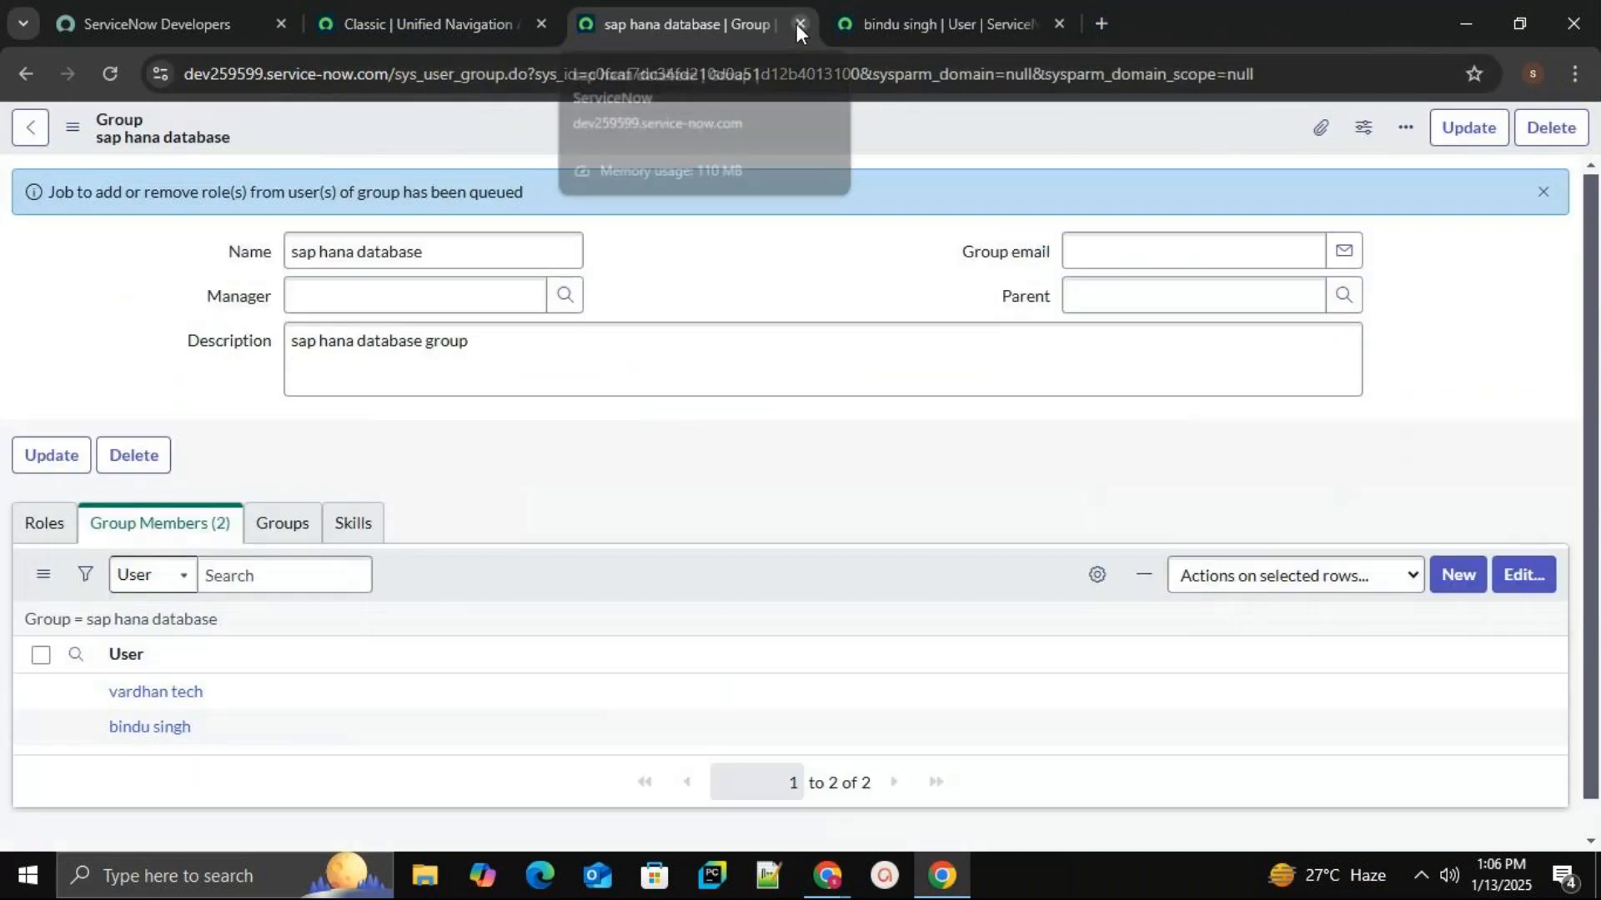
left_click(799, 25)
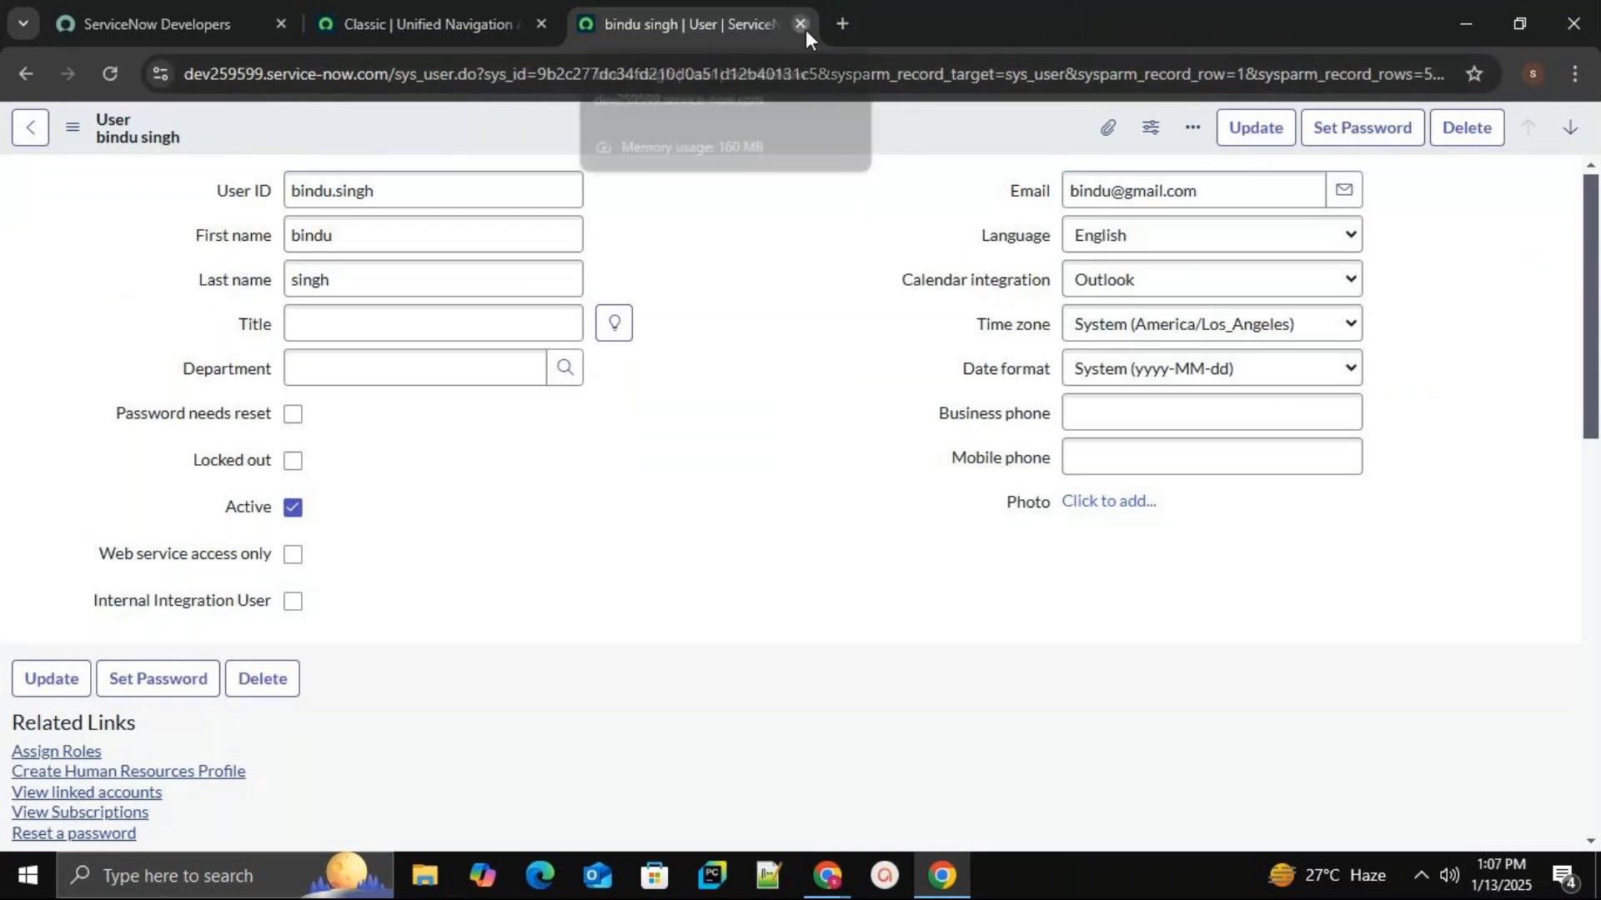
left_click(805, 28)
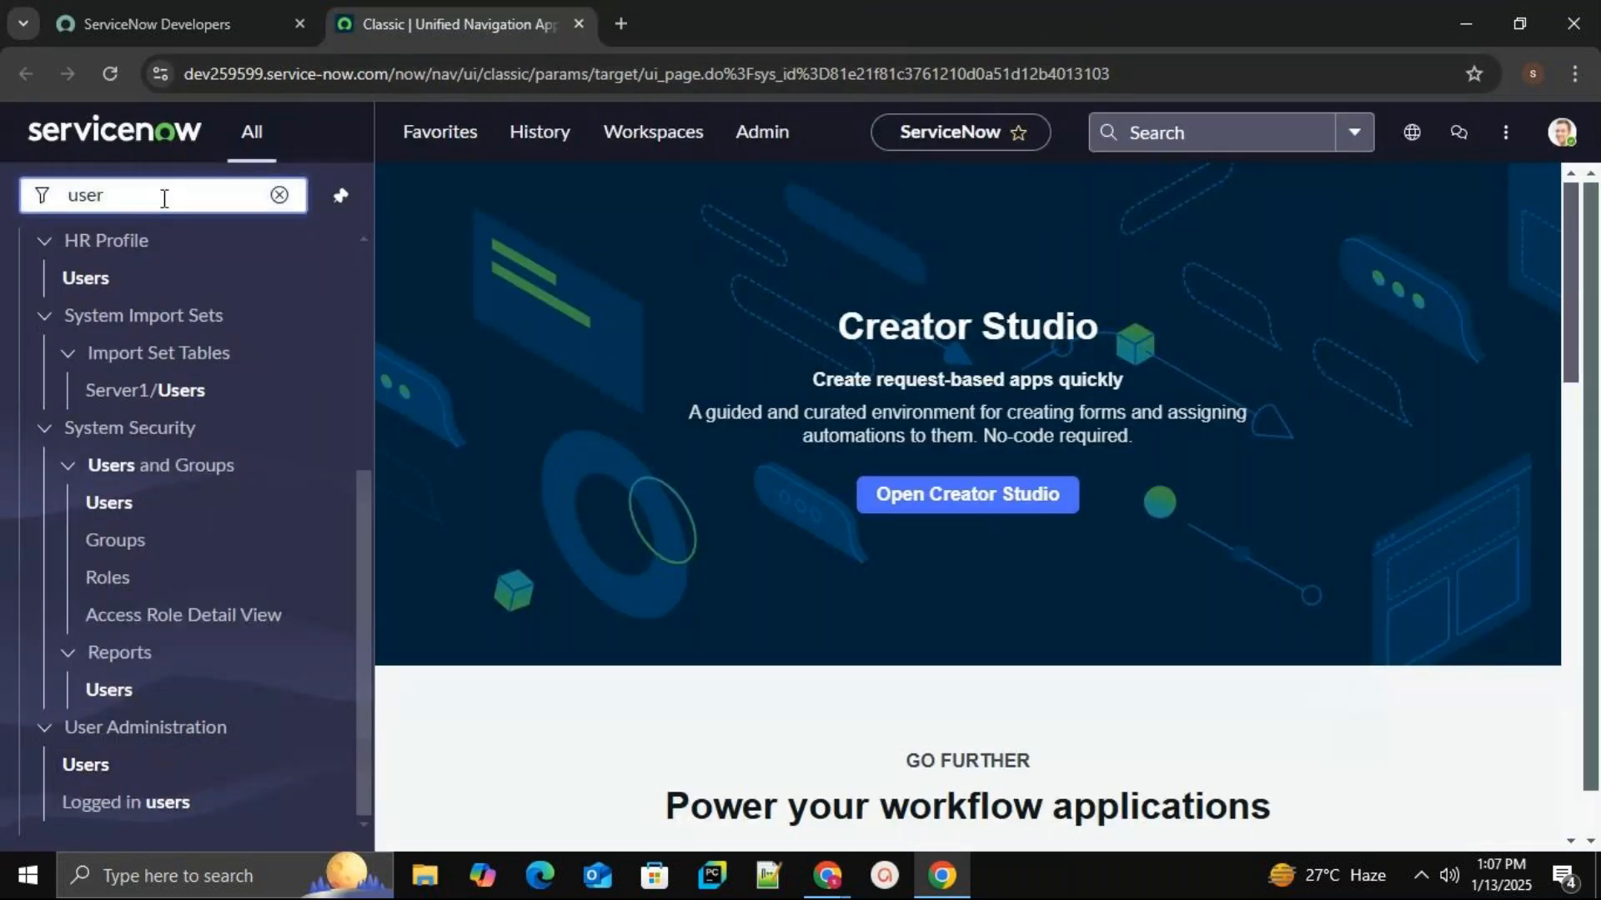
Open the Groups list from the 'groups' navigator filter in a new tab and reopen sap hana database.
key("BackSpace")
key("BackSpace")
key("BackSpace")
key("BackSpace")
type("gro")
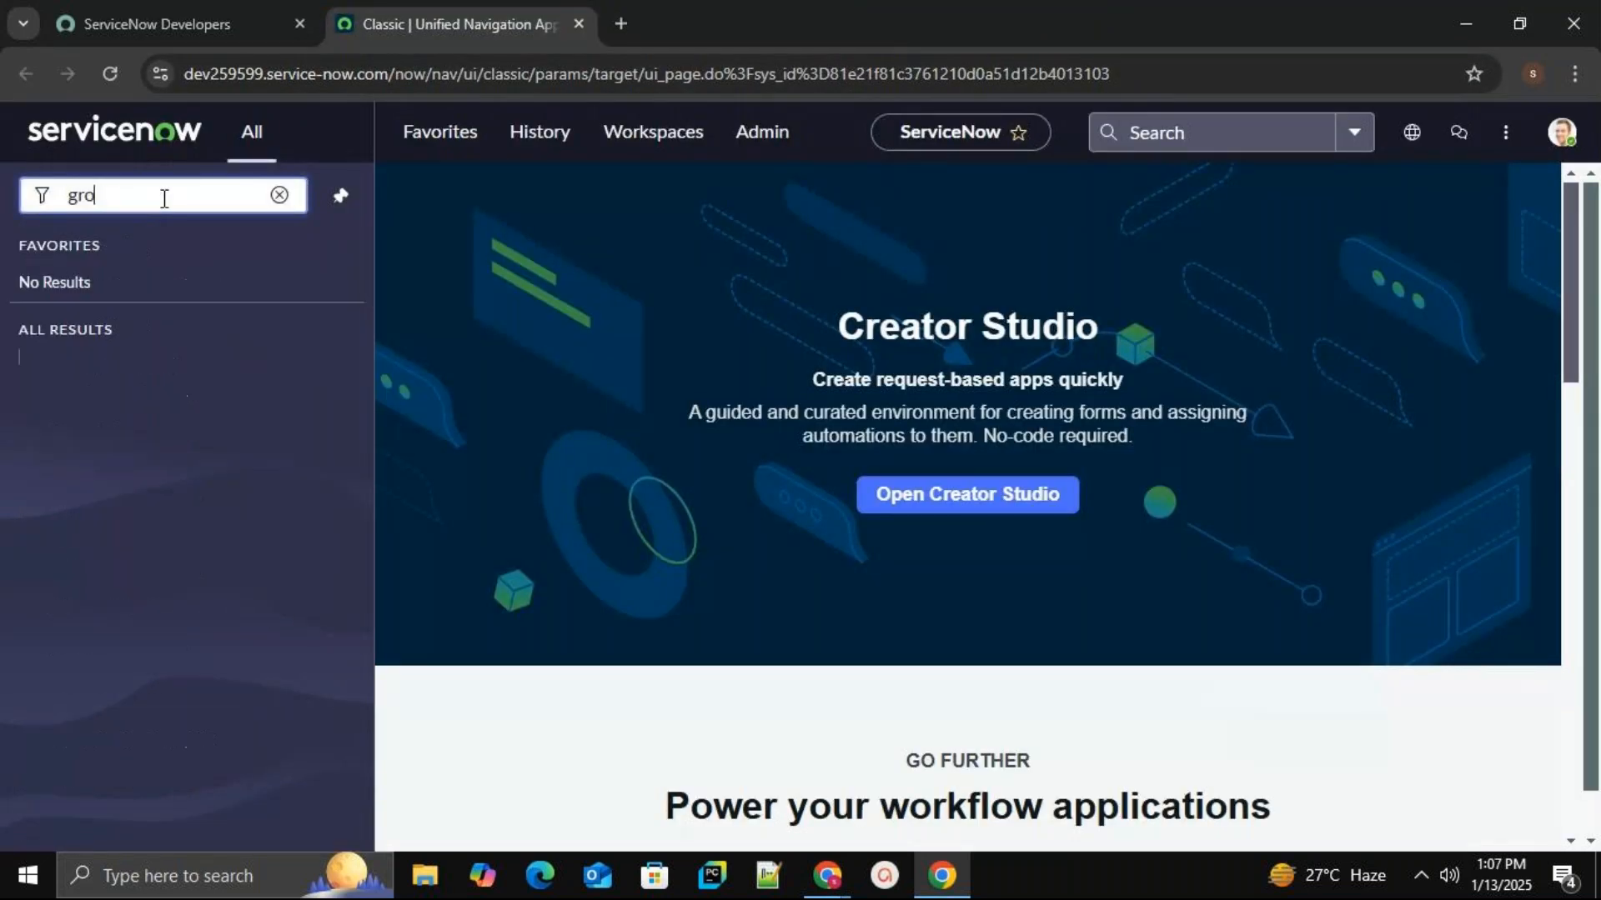
type("ups")
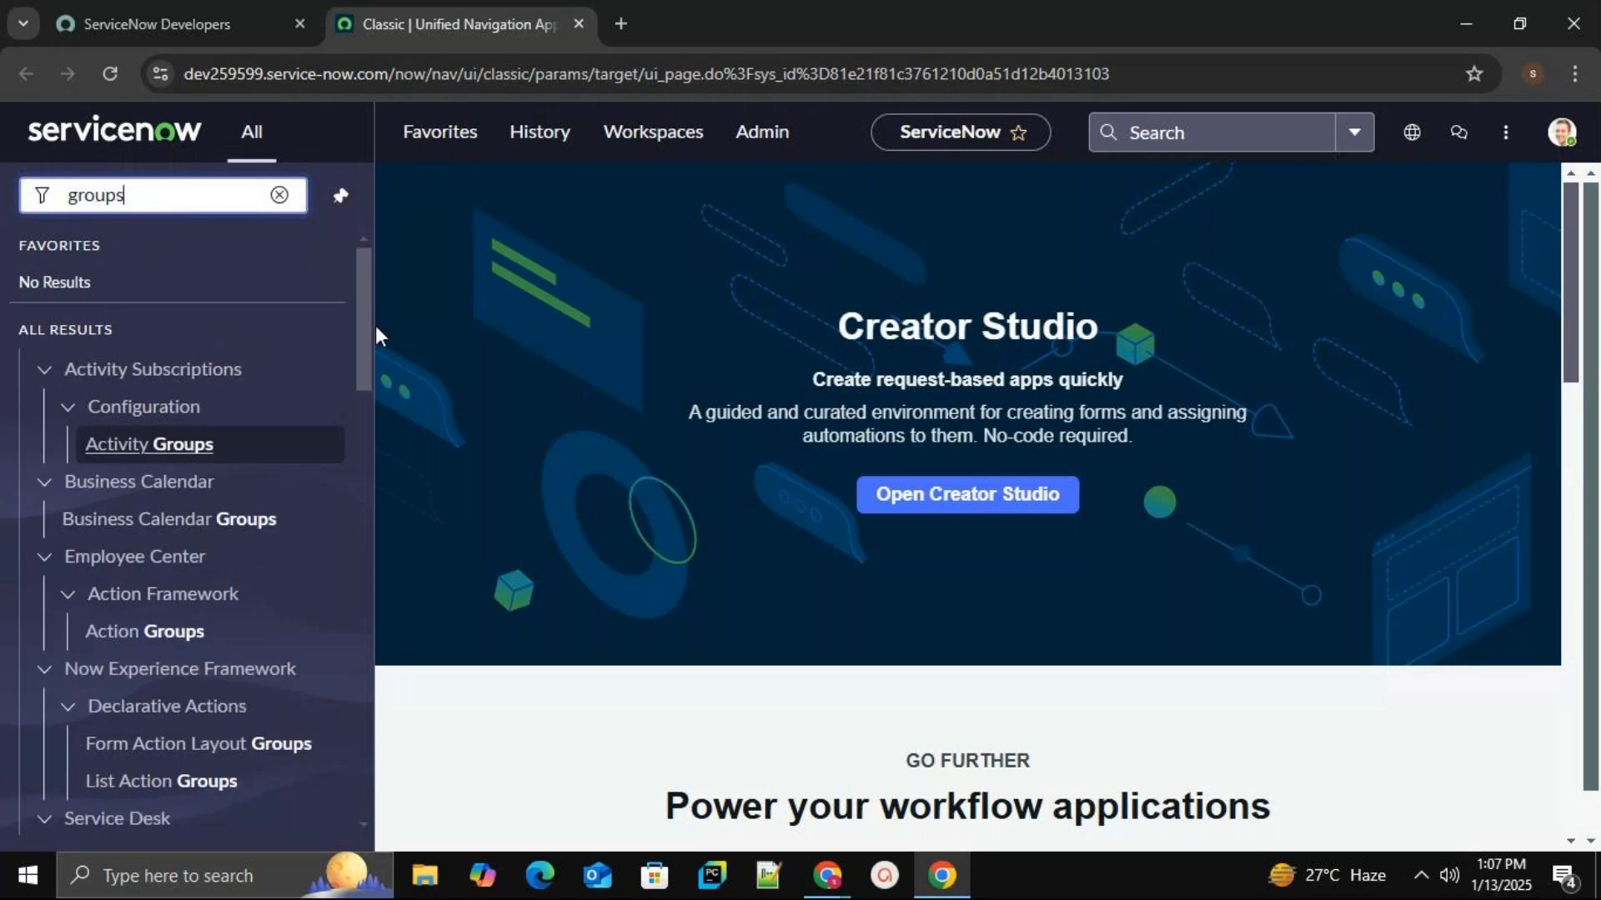
left_click_drag(367, 328, 354, 779)
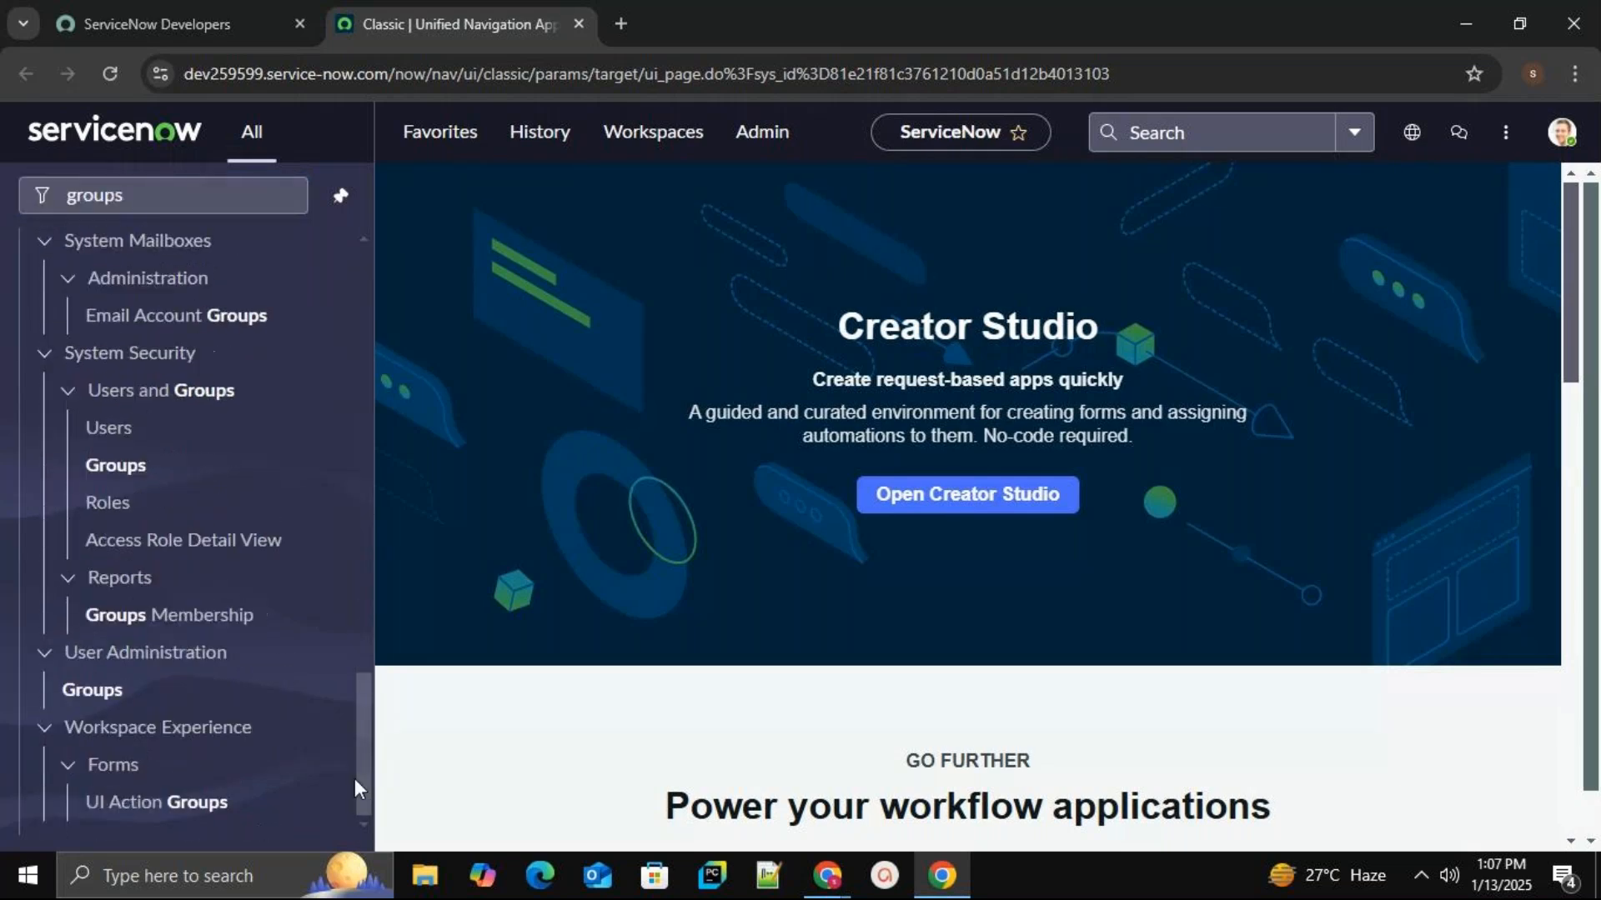
middle_click(91, 707)
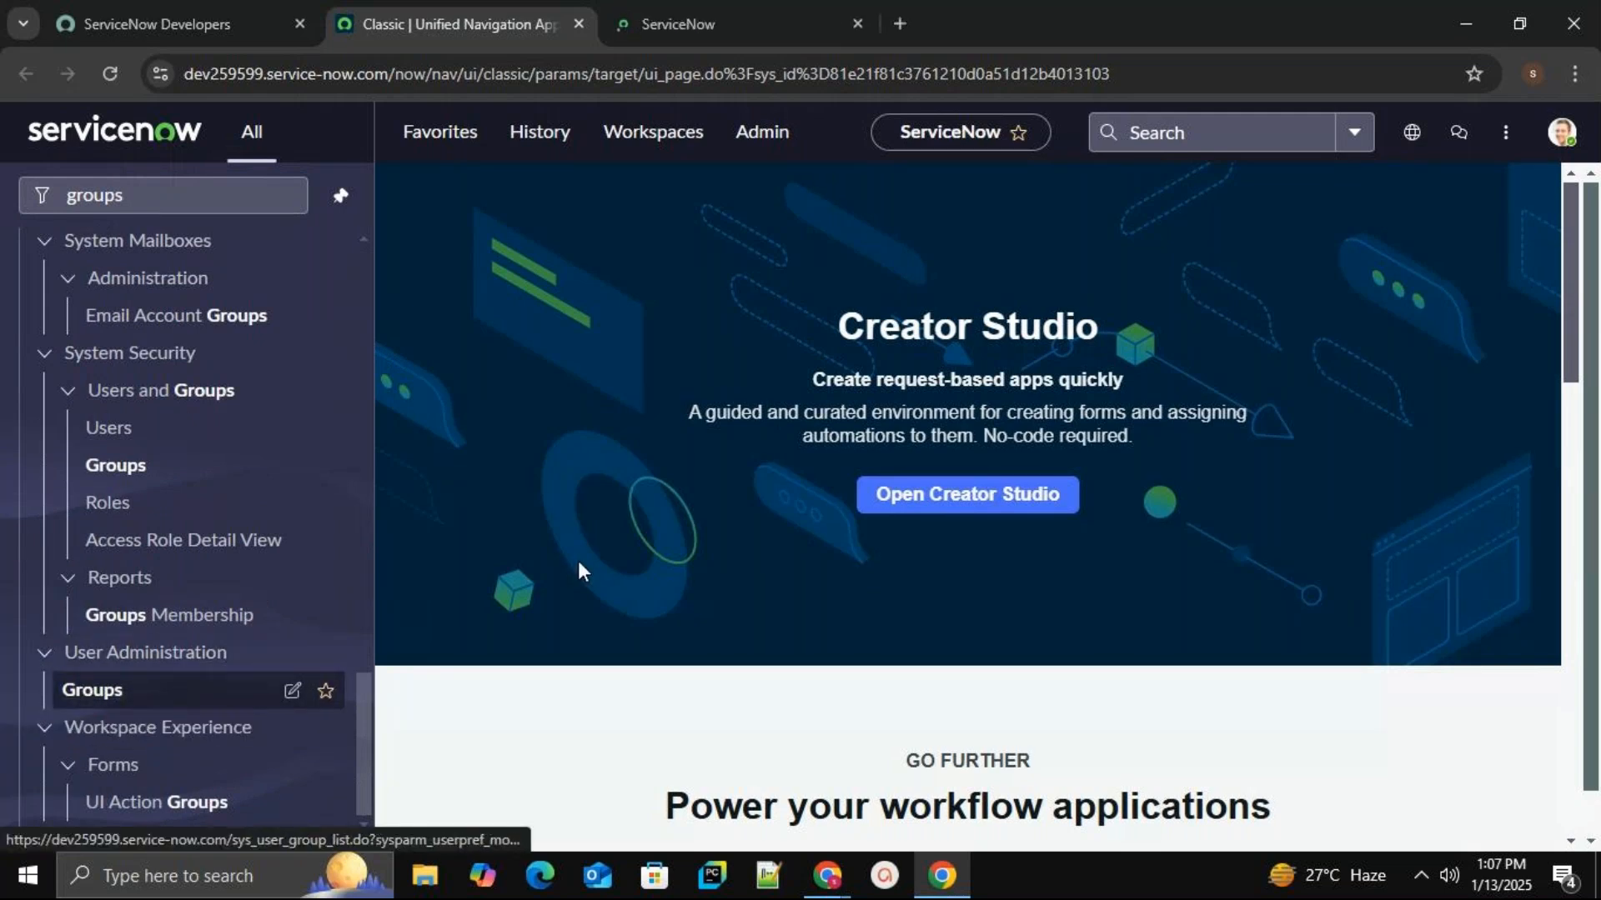
left_click(744, 17)
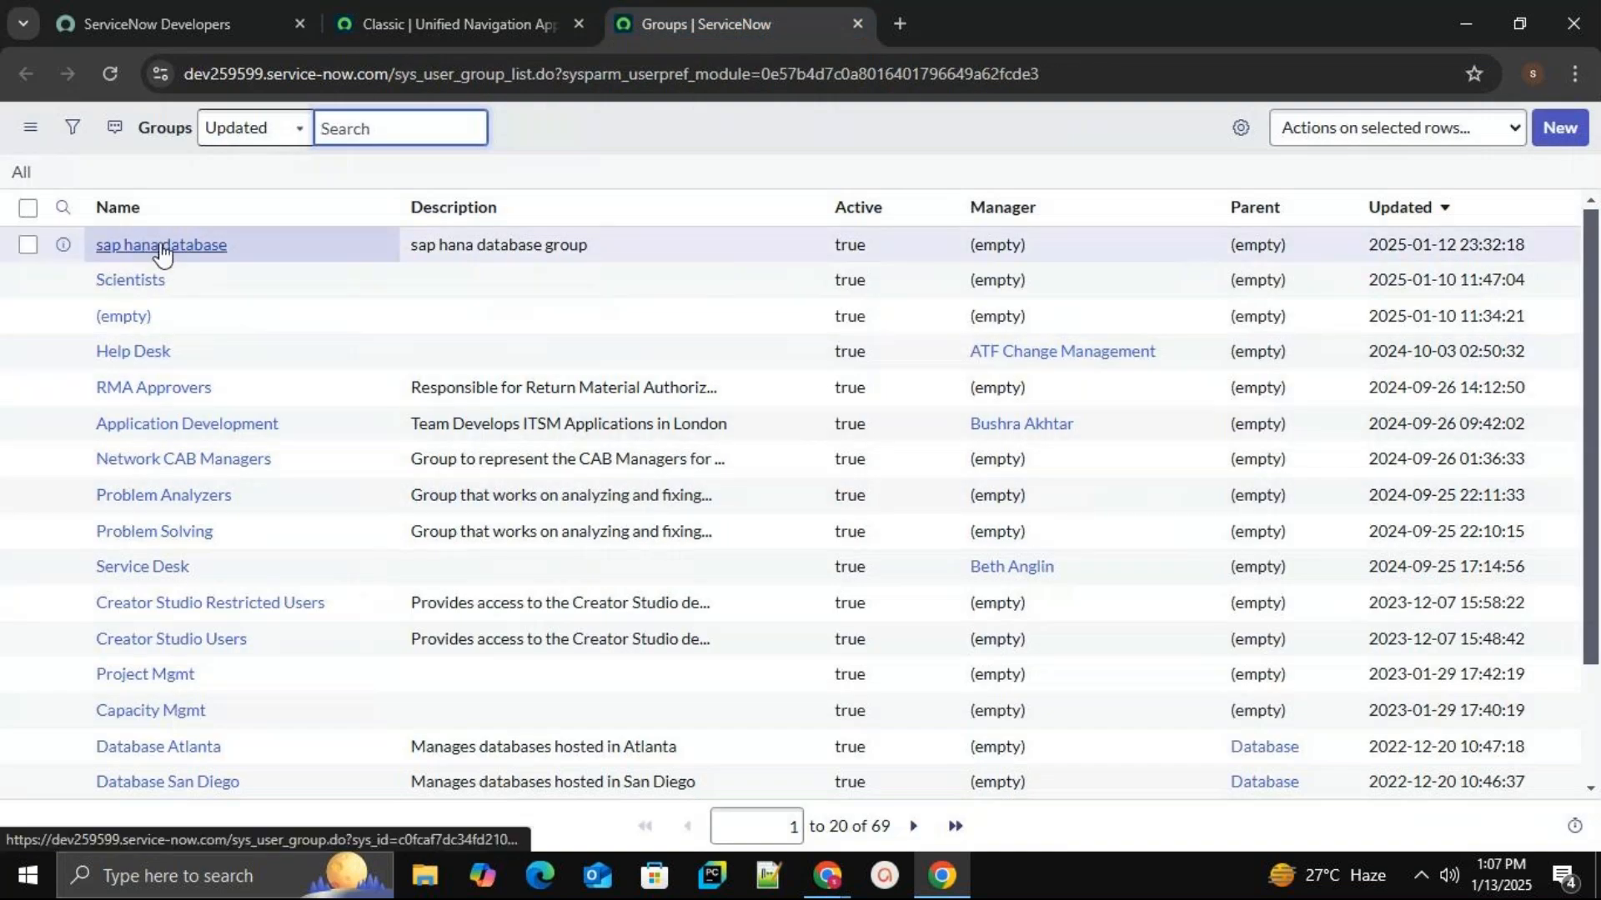
left_click(209, 247)
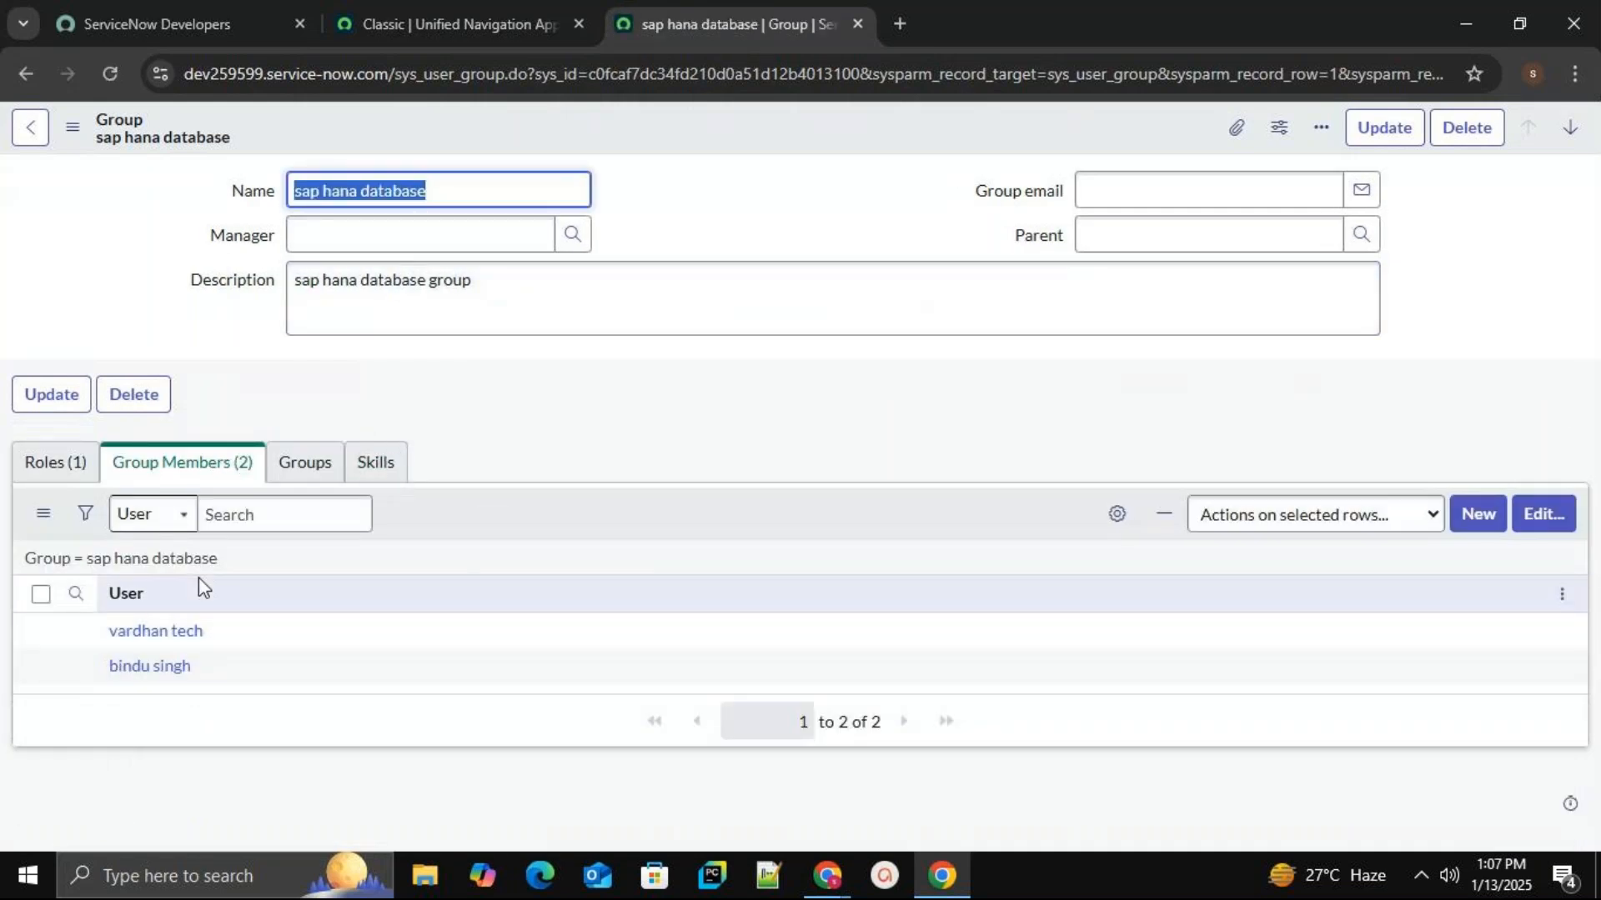
left_click(412, 23)
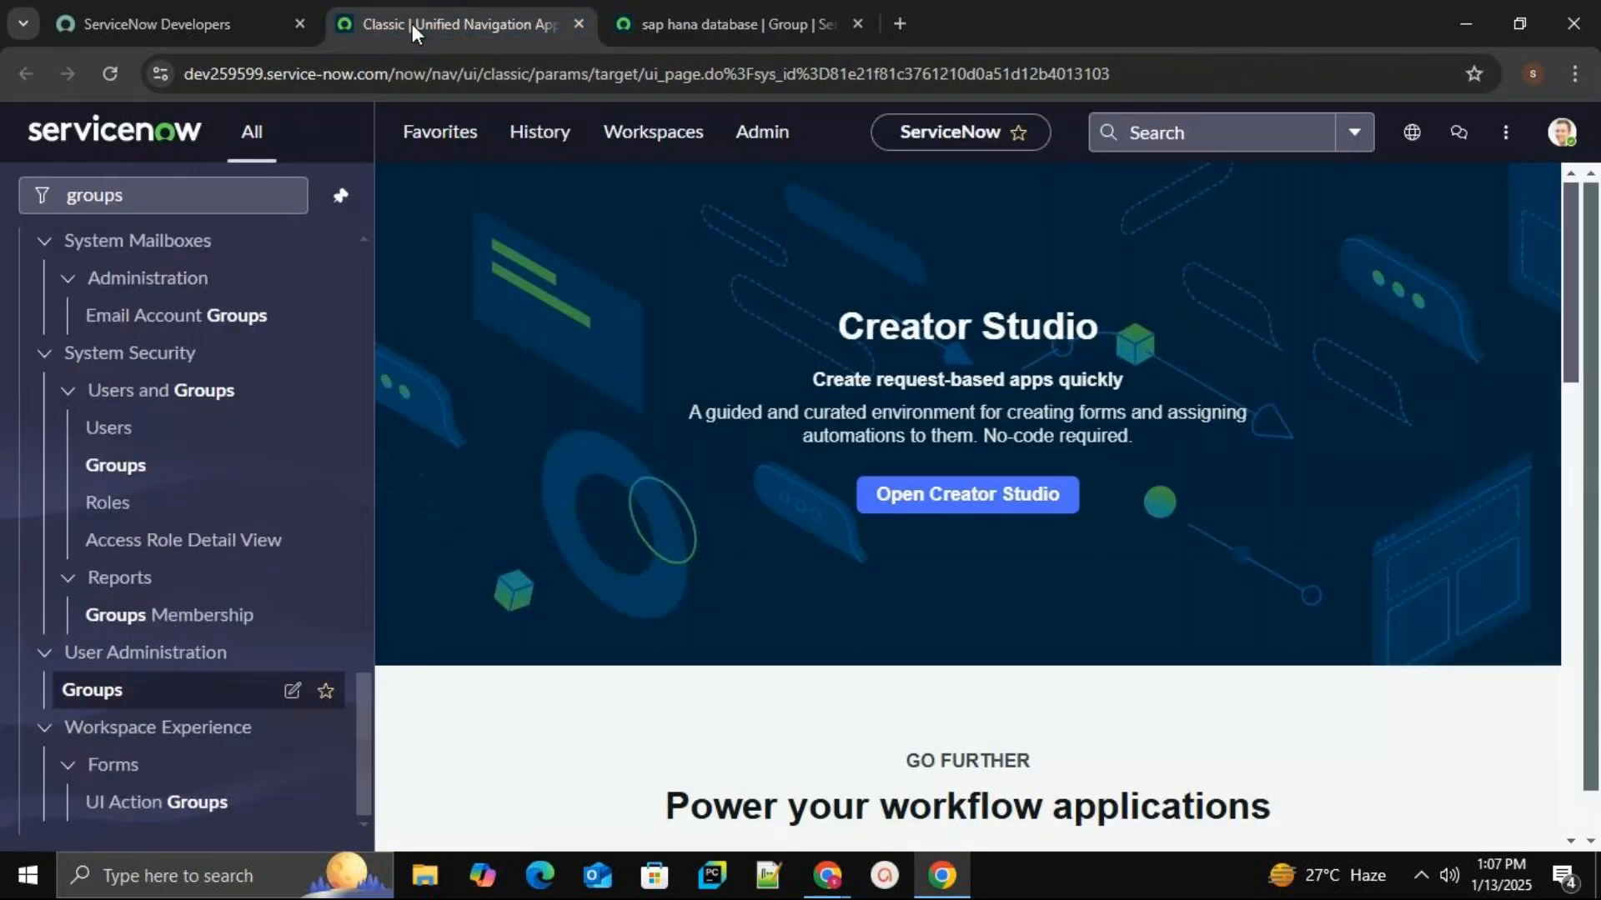
Filter the navigator for users and open the Users list in a new tab.
left_click(215, 197)
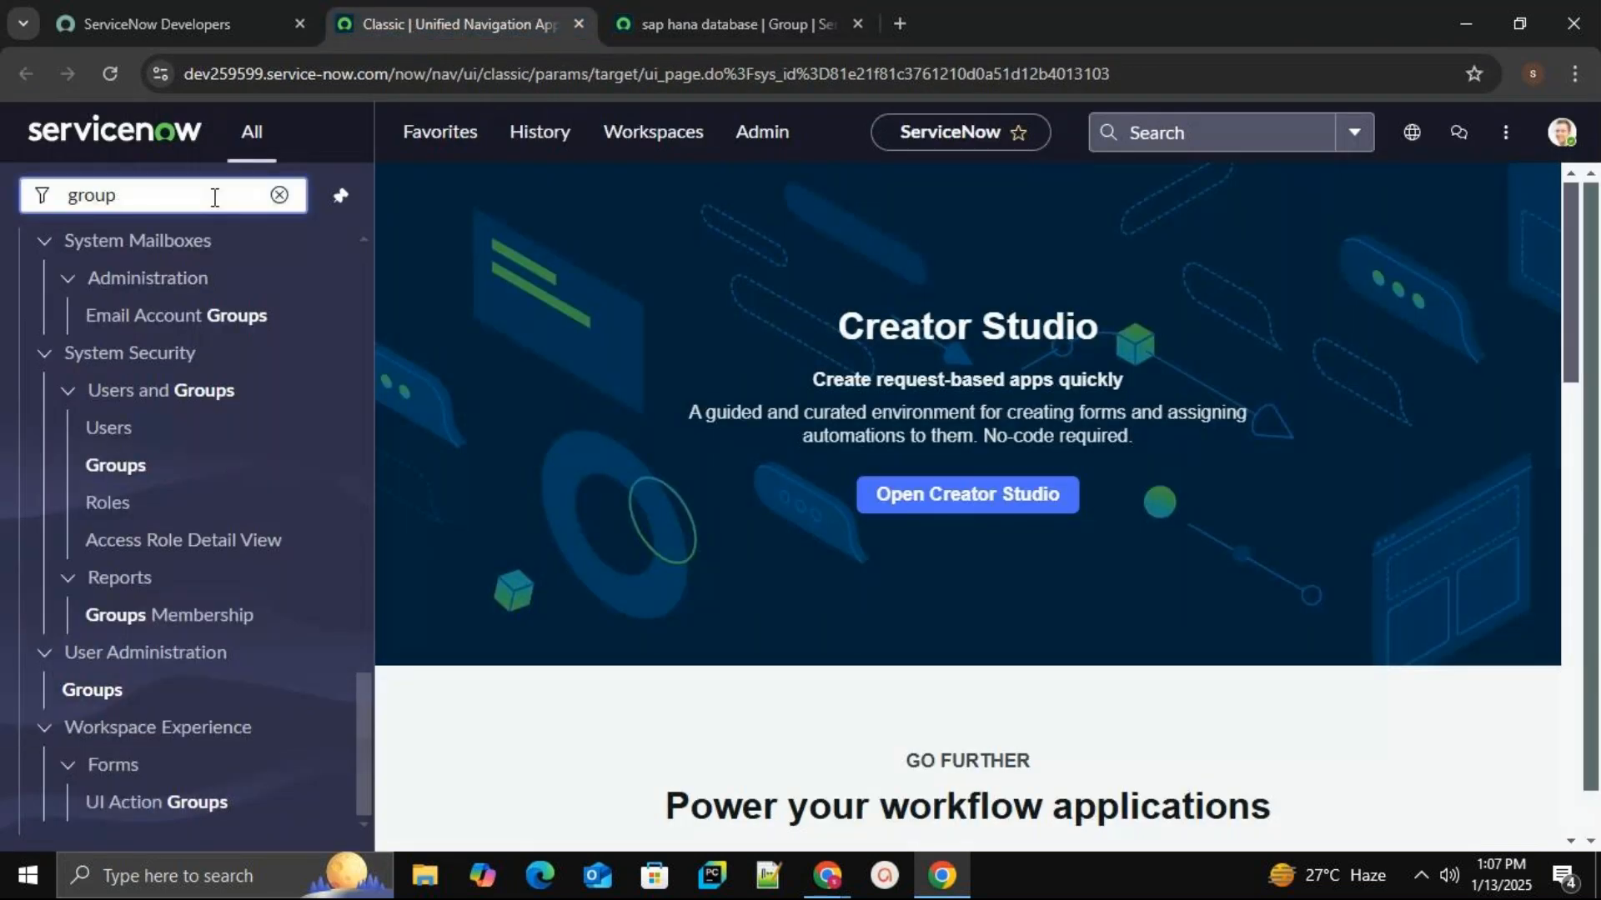
key("BackSpace")
key("BackSpace")
key("BackSpace")
key("BackSpace")
key("BackSpace")
type("users")
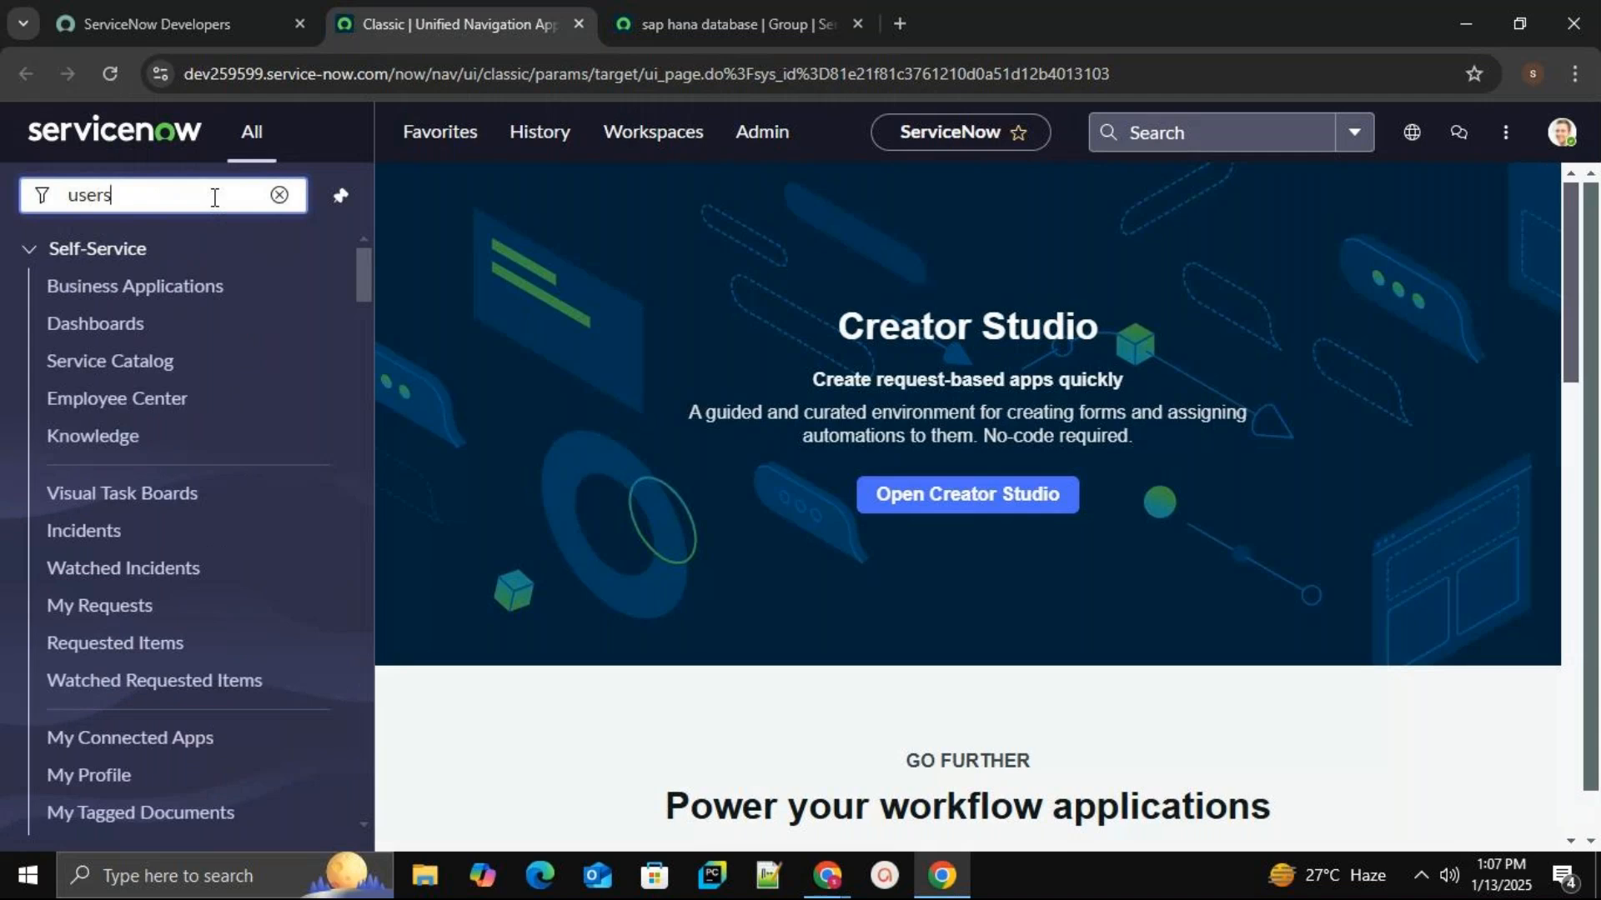
left_click_drag(369, 468, 349, 731)
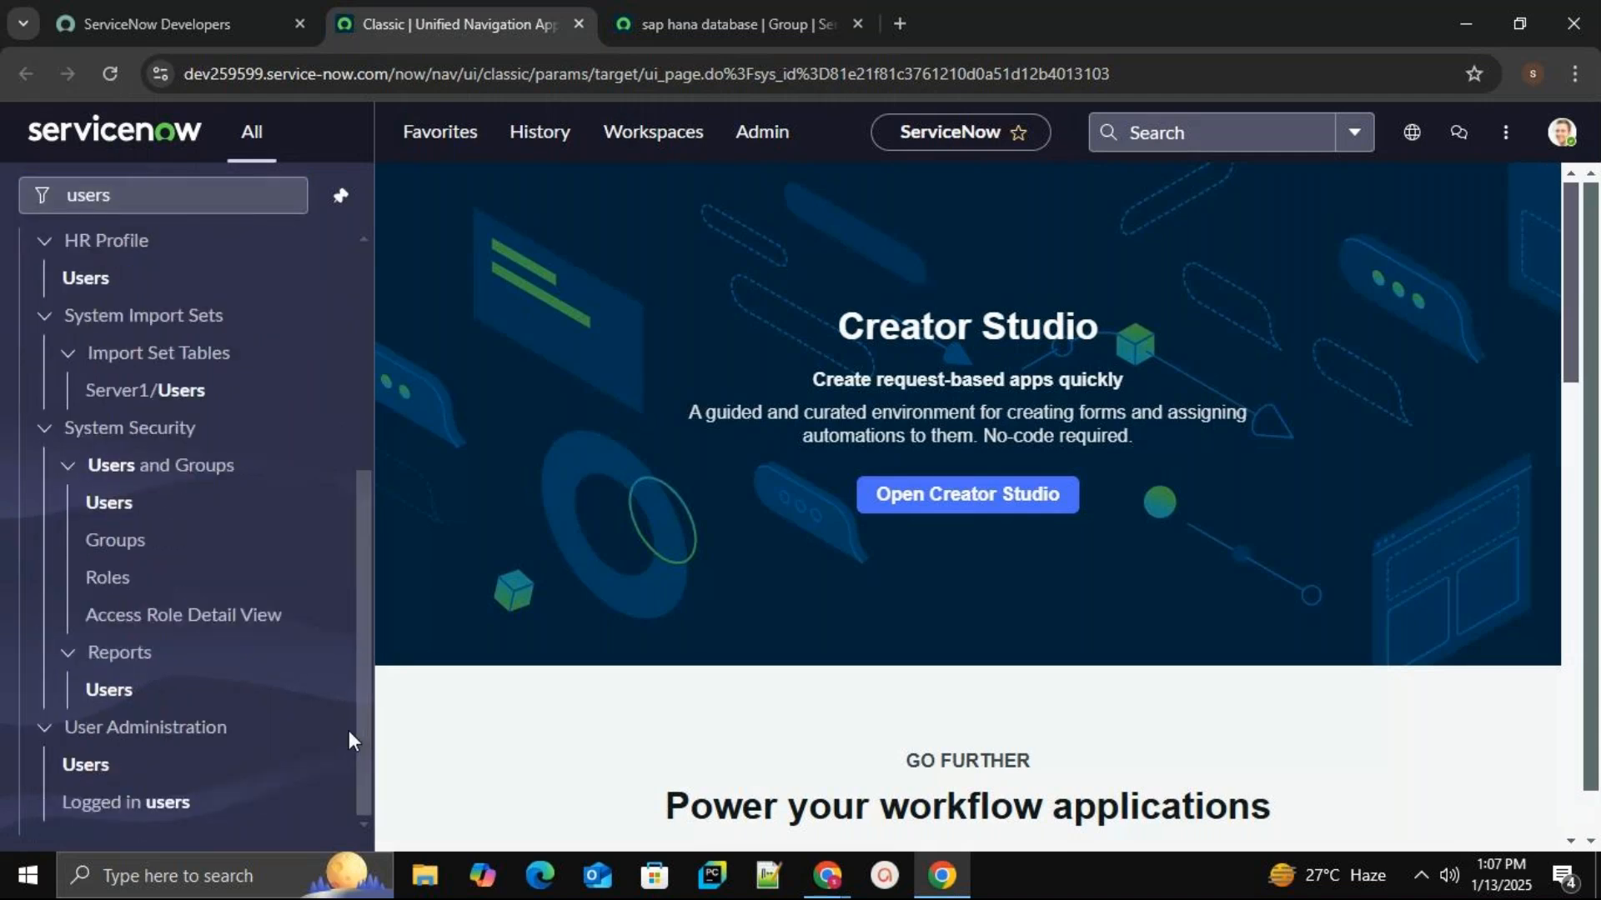
middle_click(93, 767)
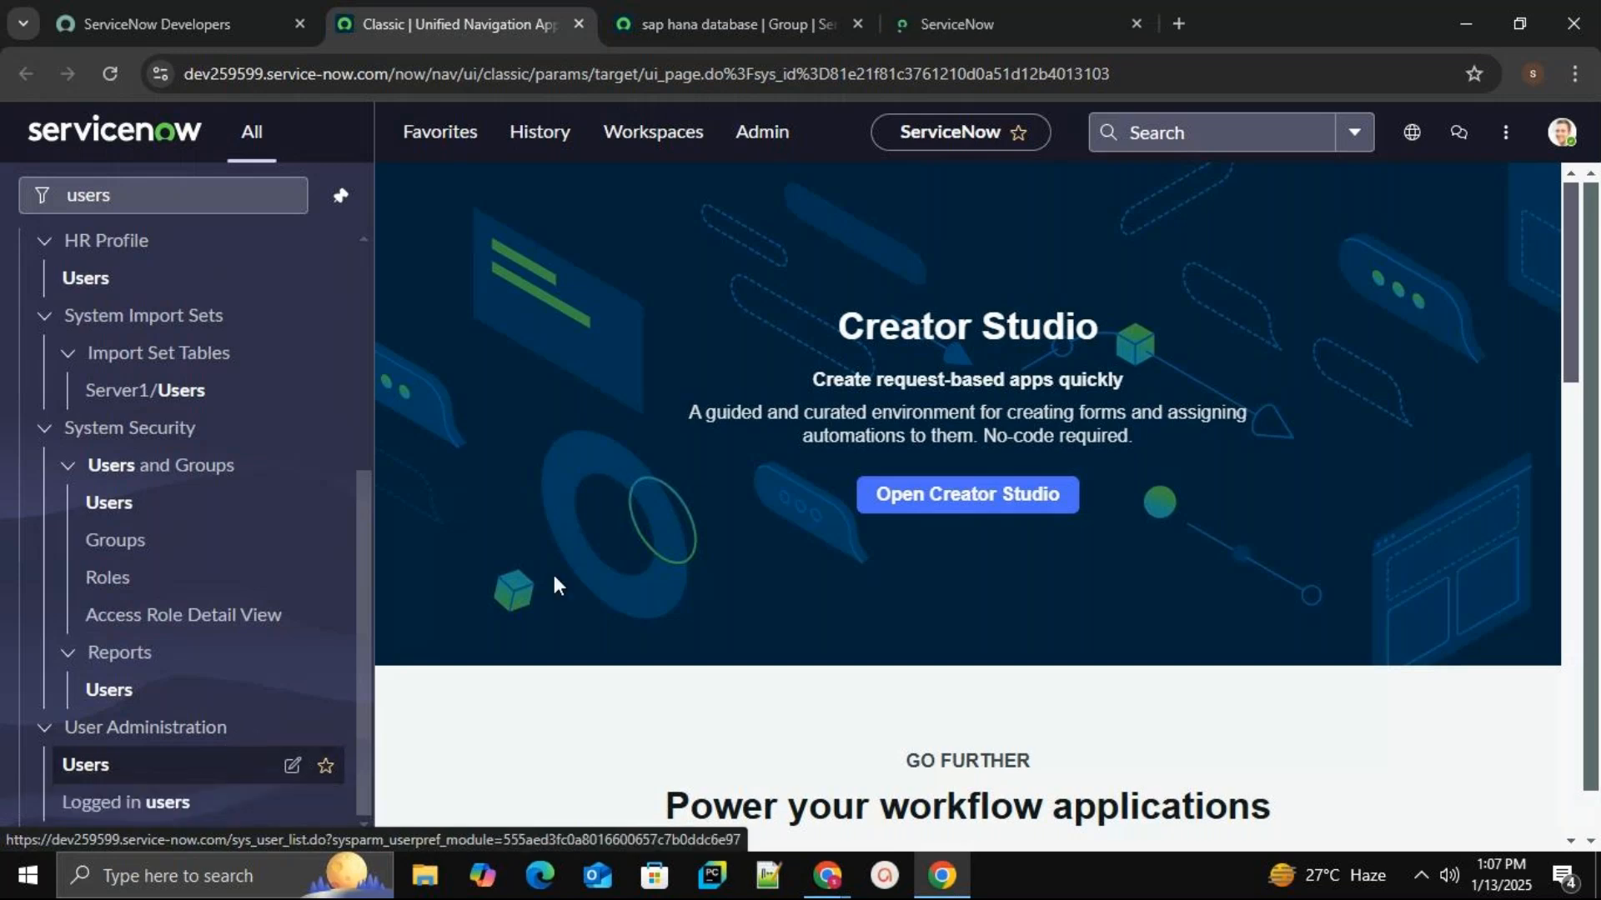
left_click(987, 18)
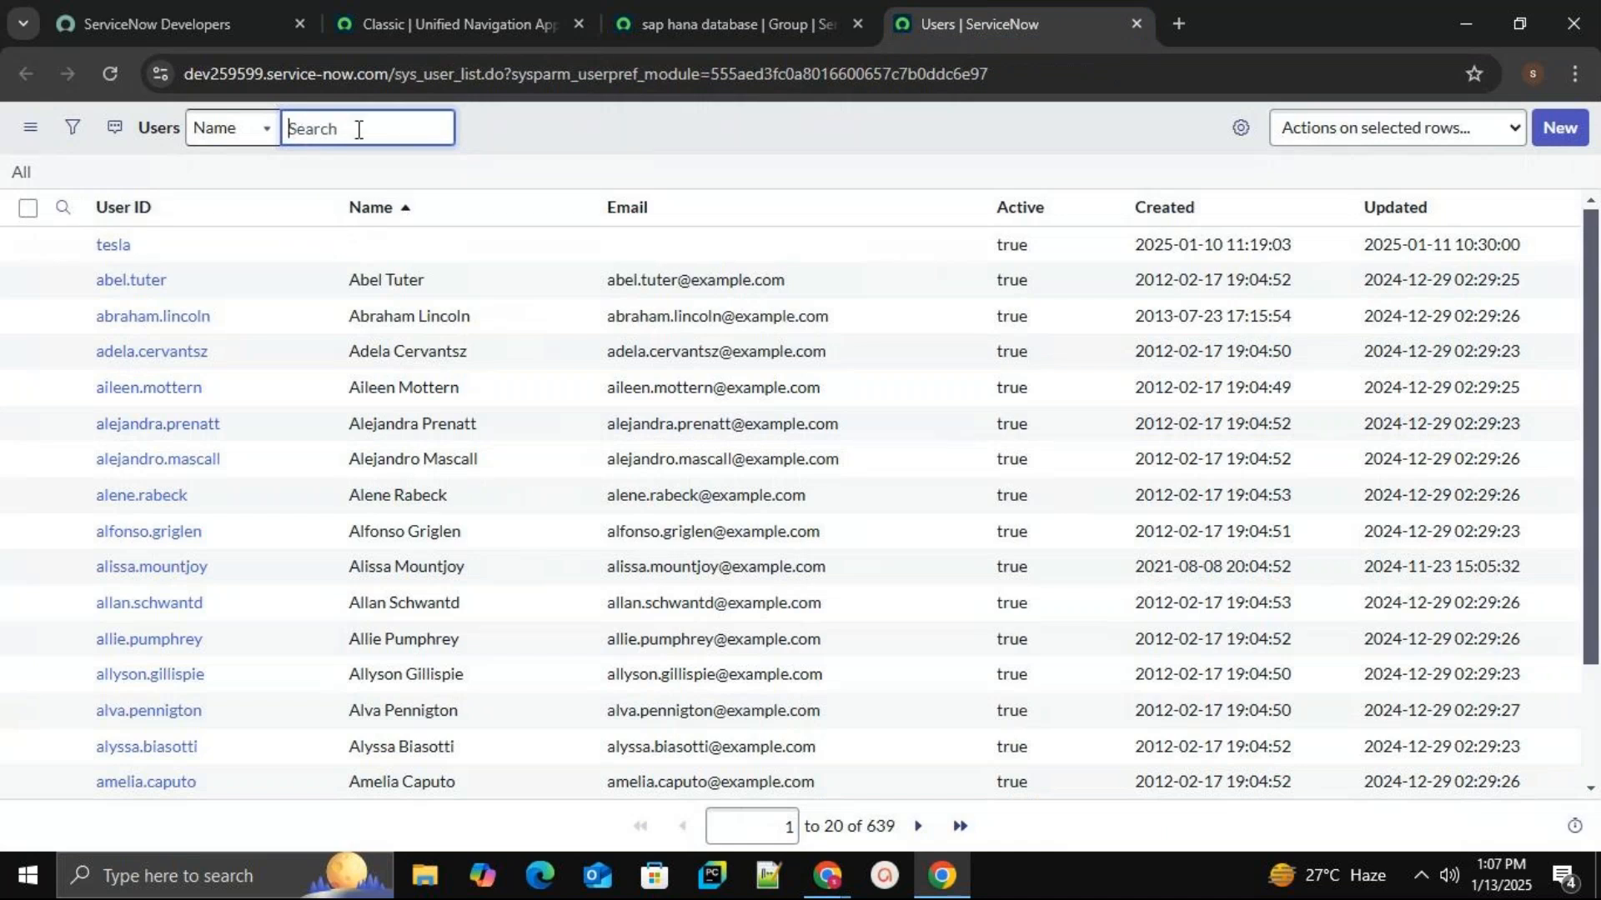
Sort users by Updated newest first, open the demo user, and confirm its sap hana database group.
left_click(1555, 207)
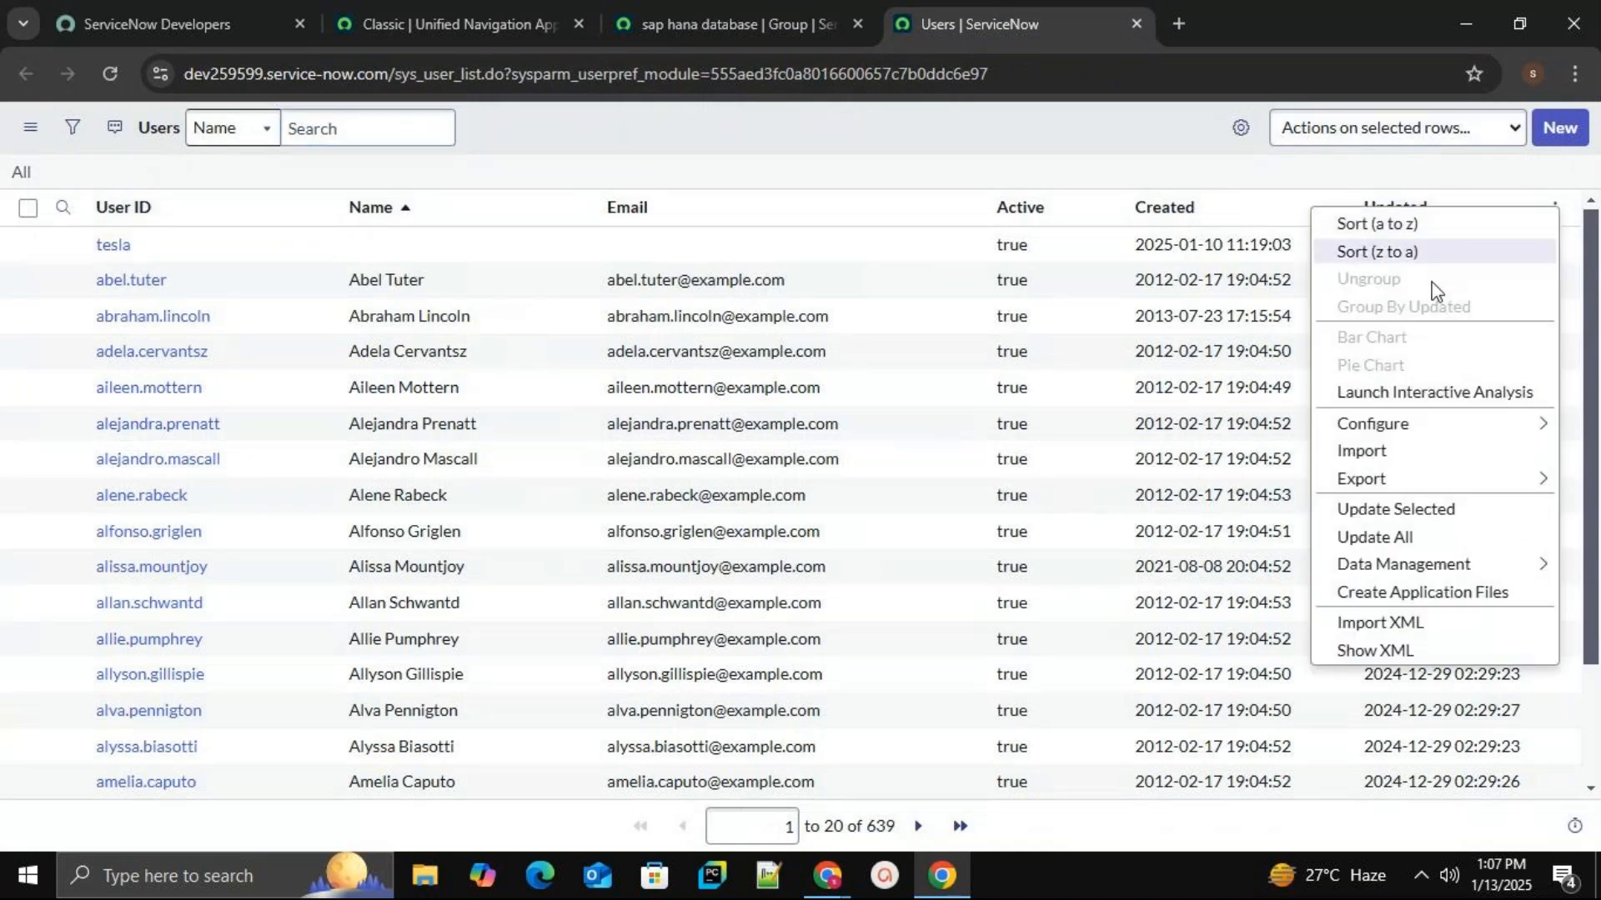
left_click(1421, 259)
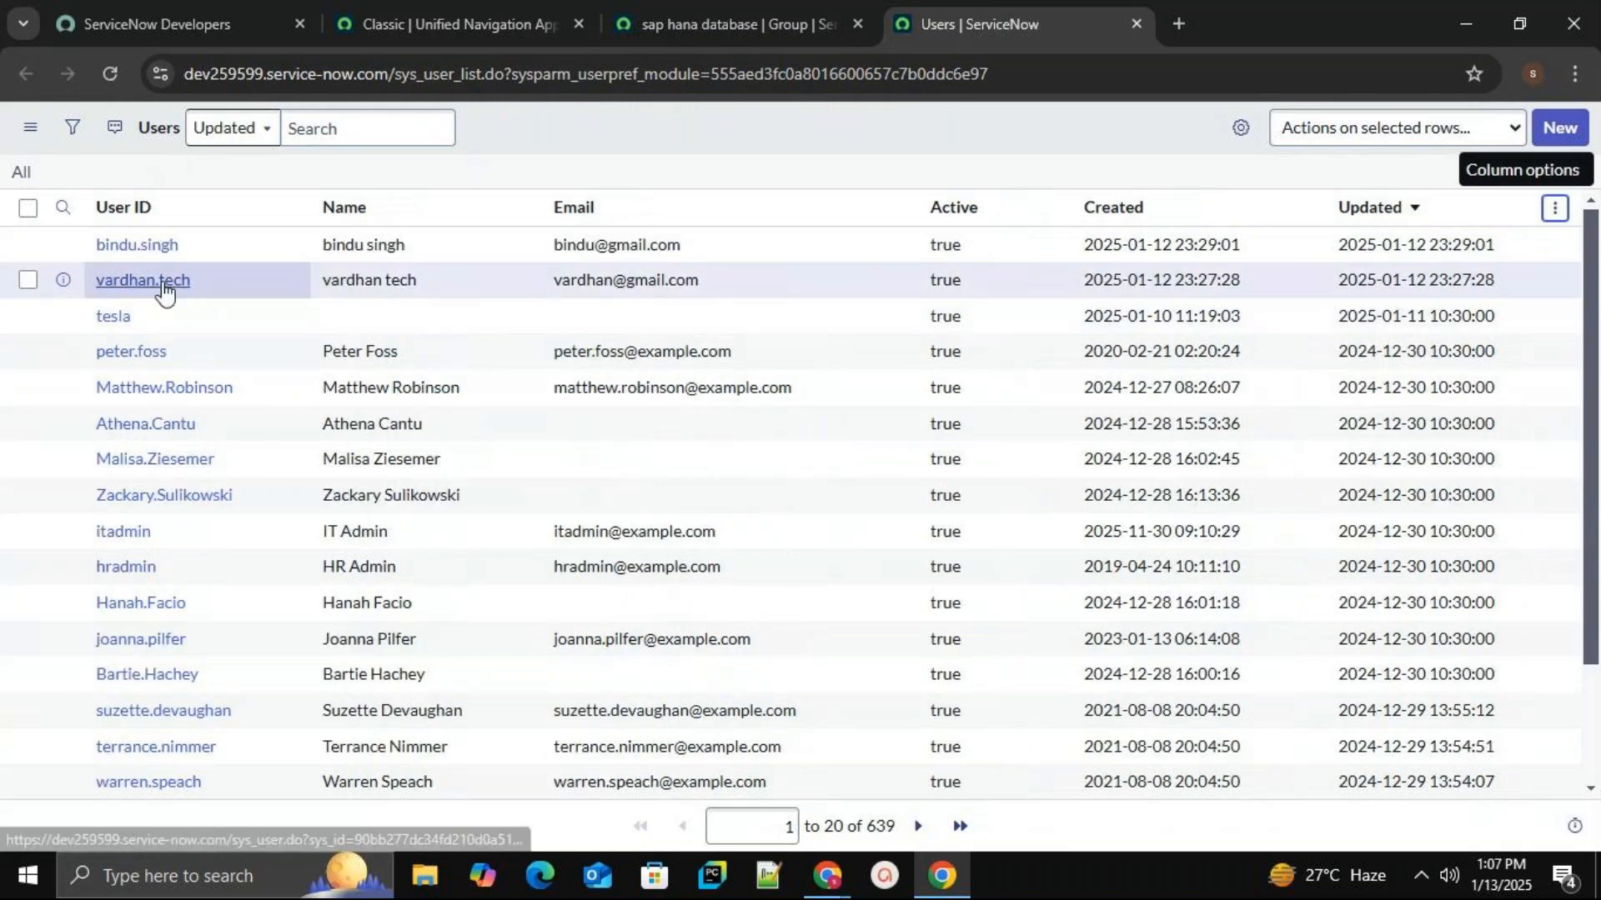
left_click(164, 285)
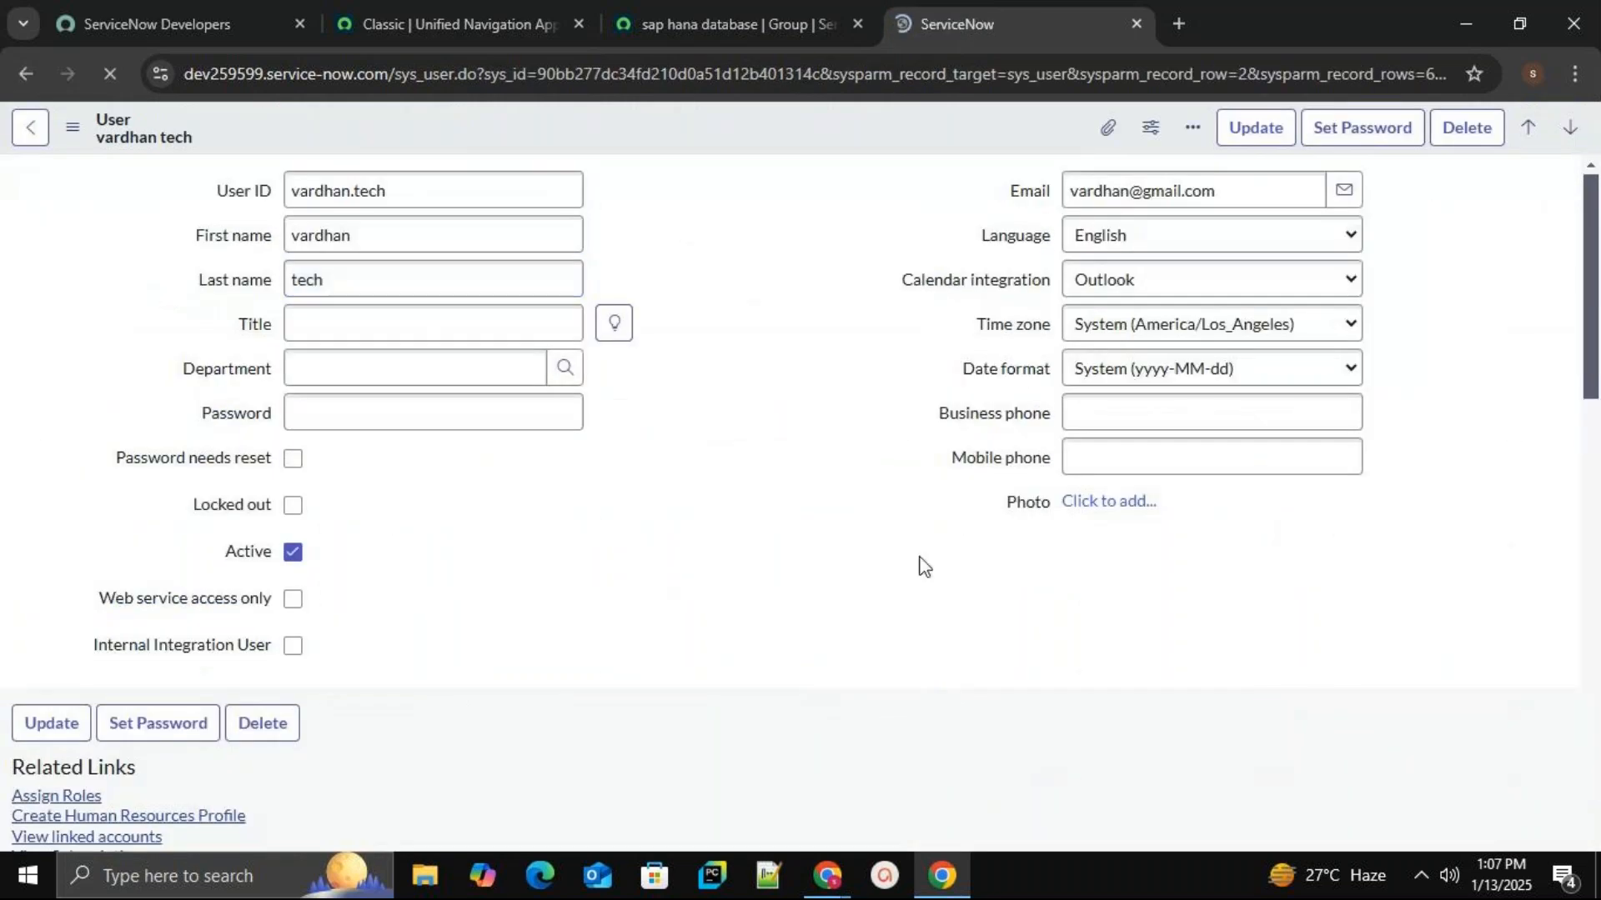
scroll(1597, 253, "down", 5)
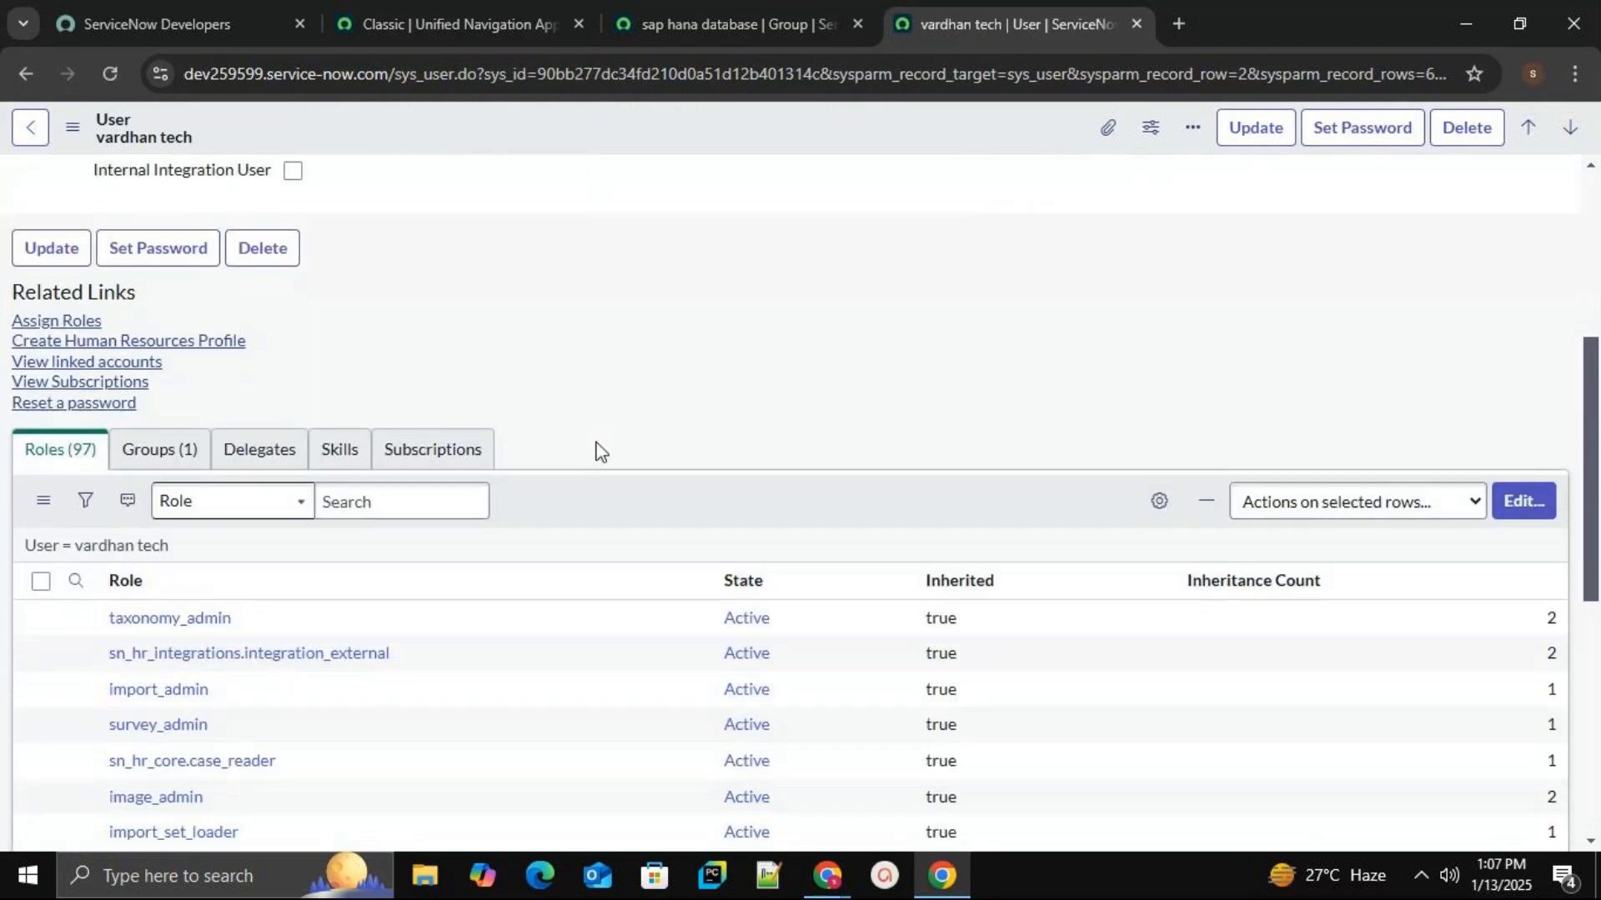
left_click(155, 458)
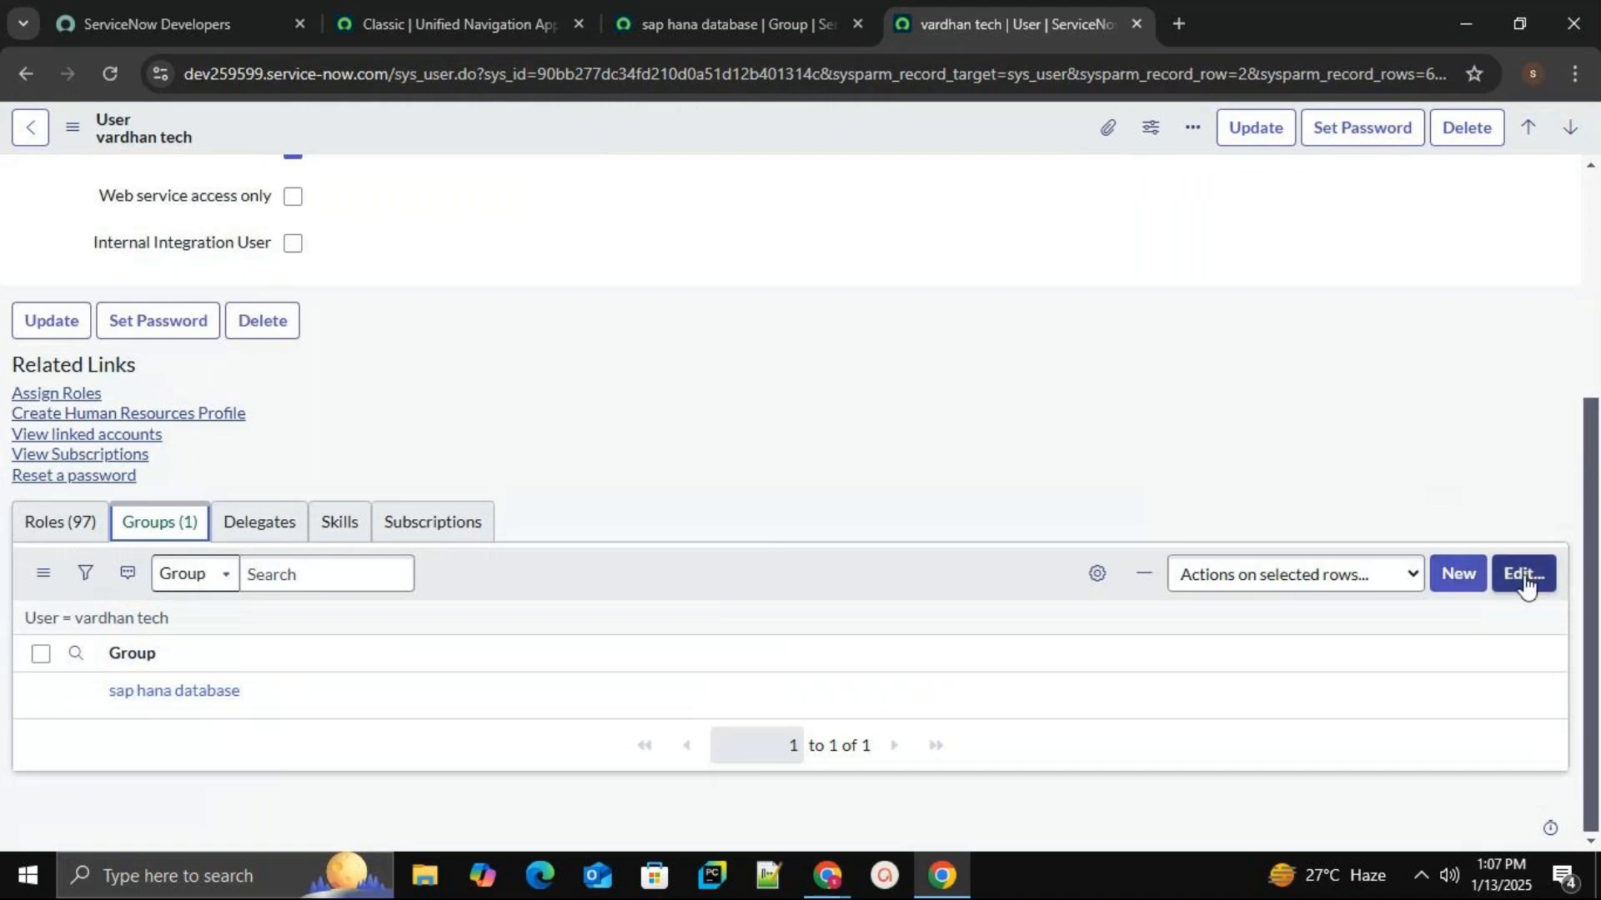
scroll(1343, 561, "up", 4)
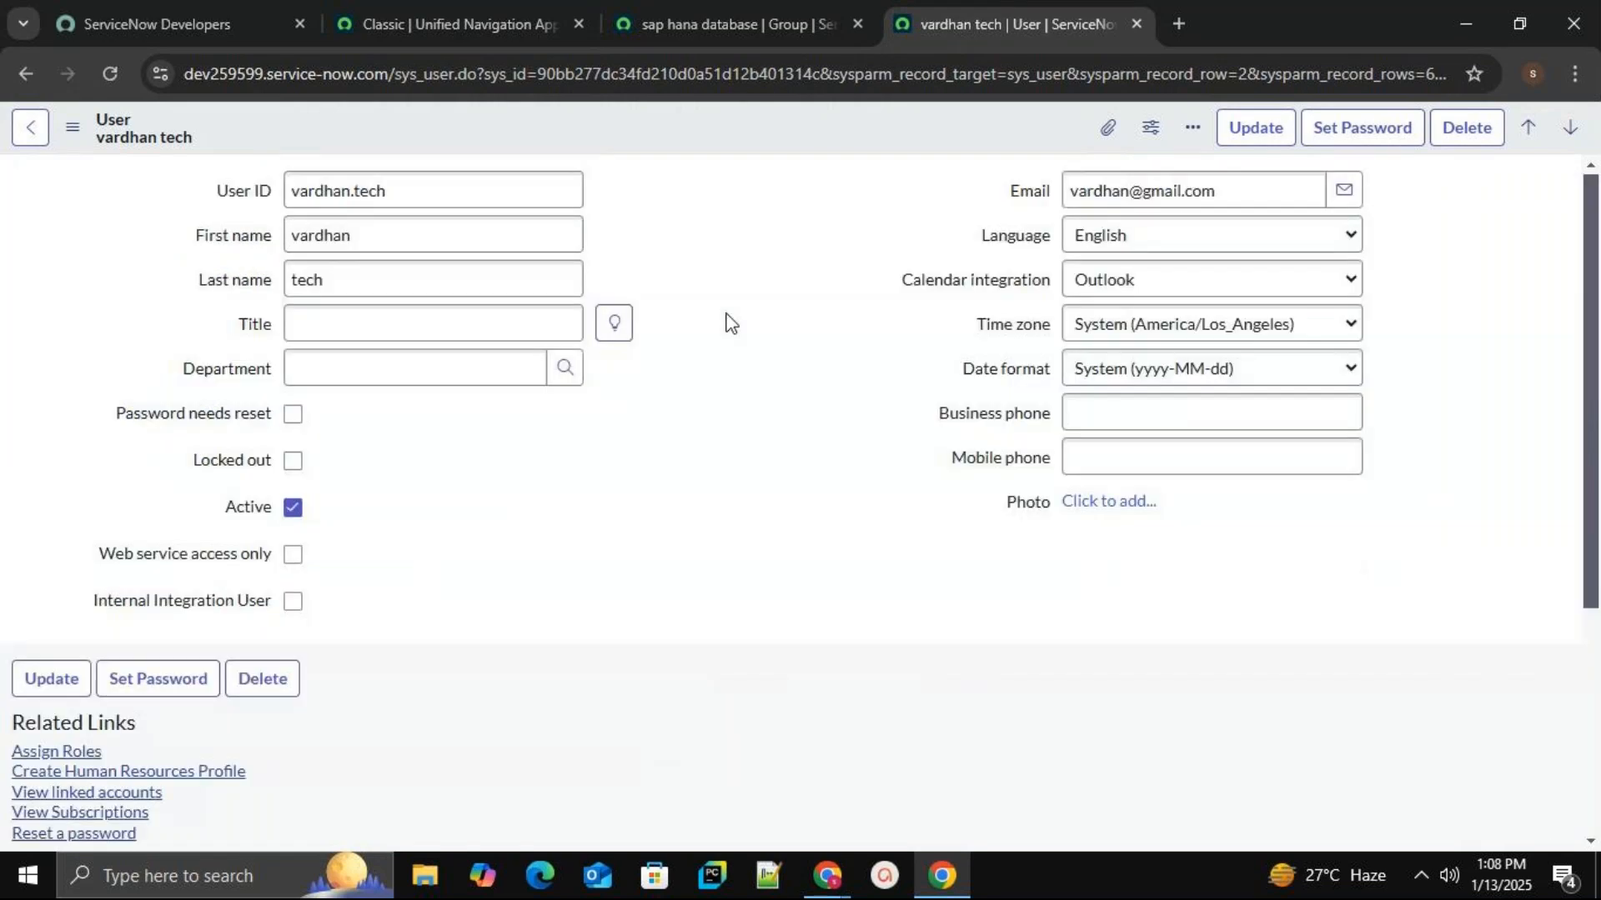
left_click(450, 23)
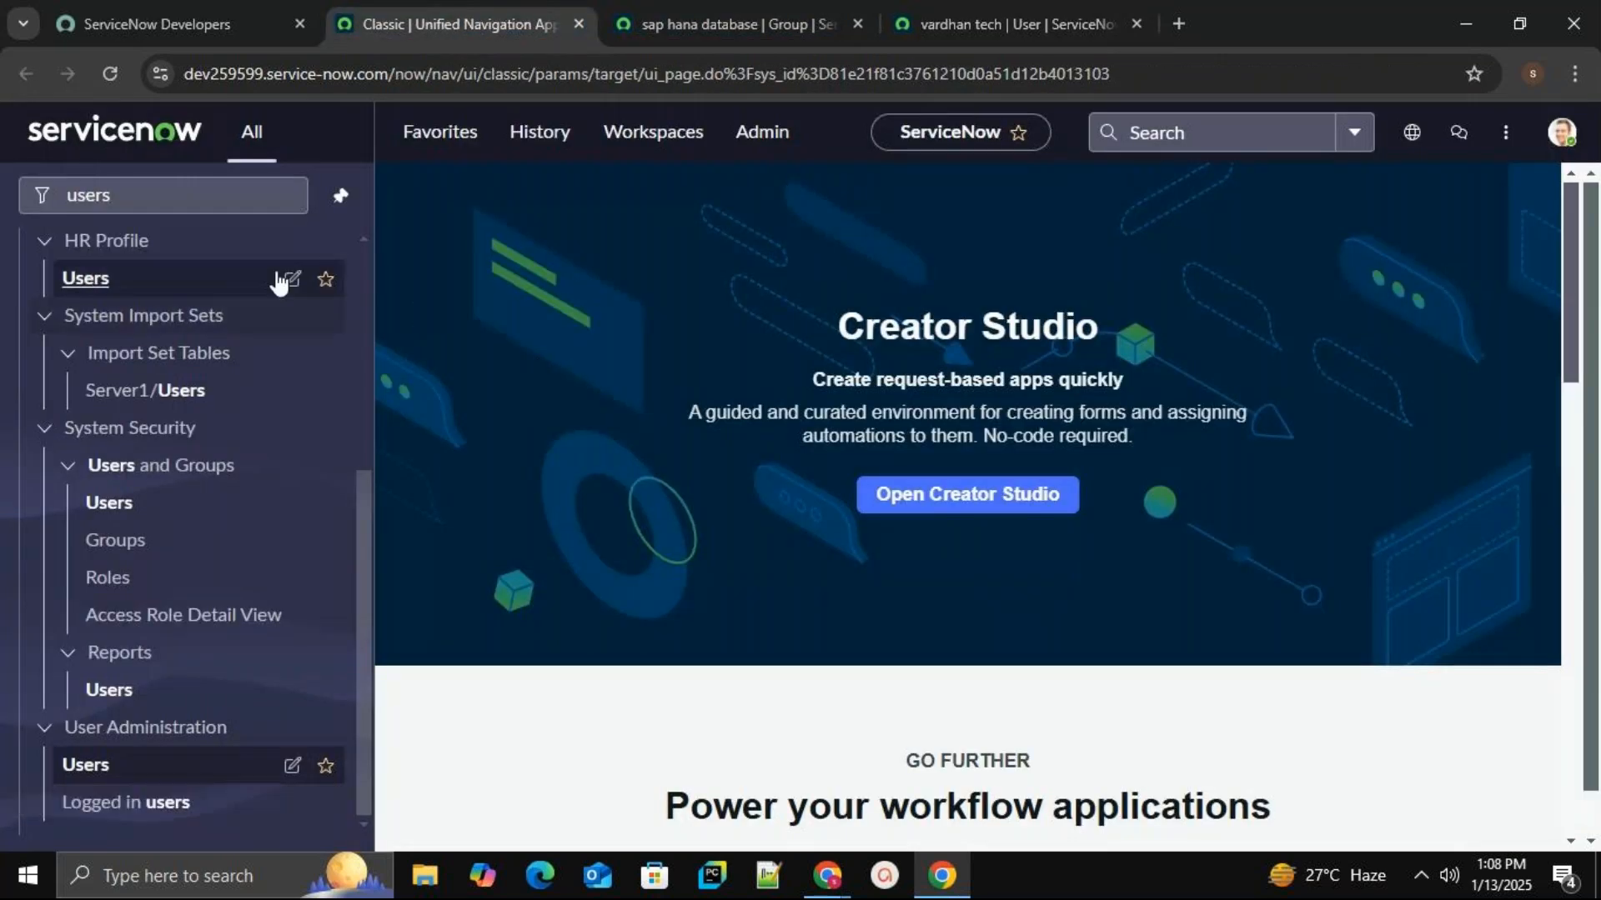
Filter the navigator for 'groups' and open the User Administration Groups list.
left_click(186, 194)
key("BackSpace")
key("BackSpace")
key("BackSpace")
key("BackSpace")
key("BackSpace")
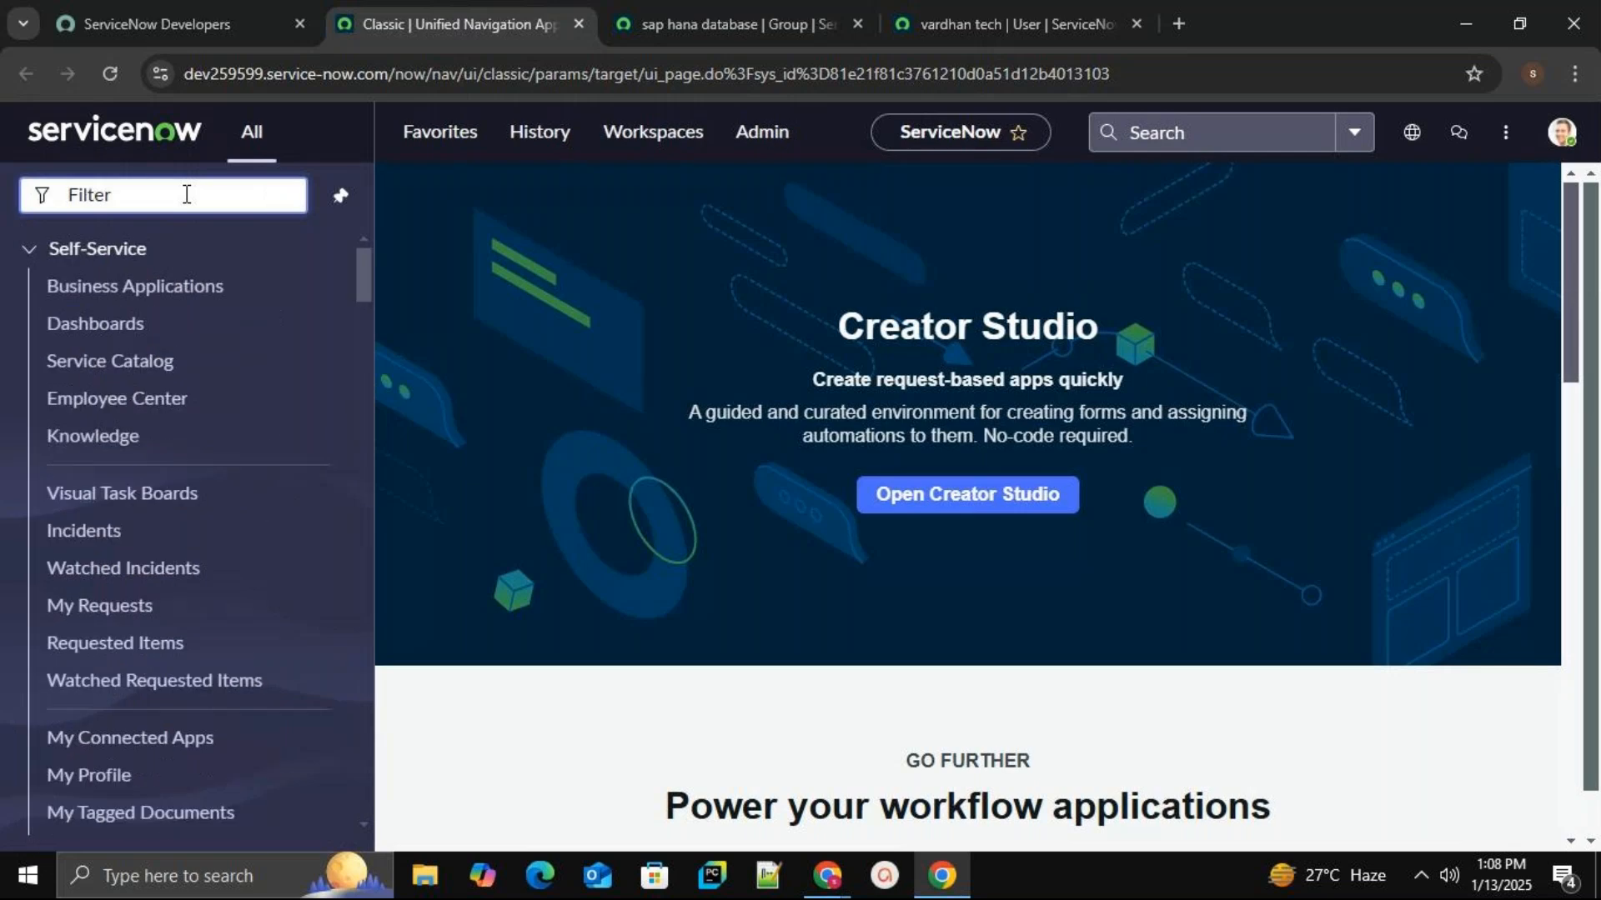
type("groups")
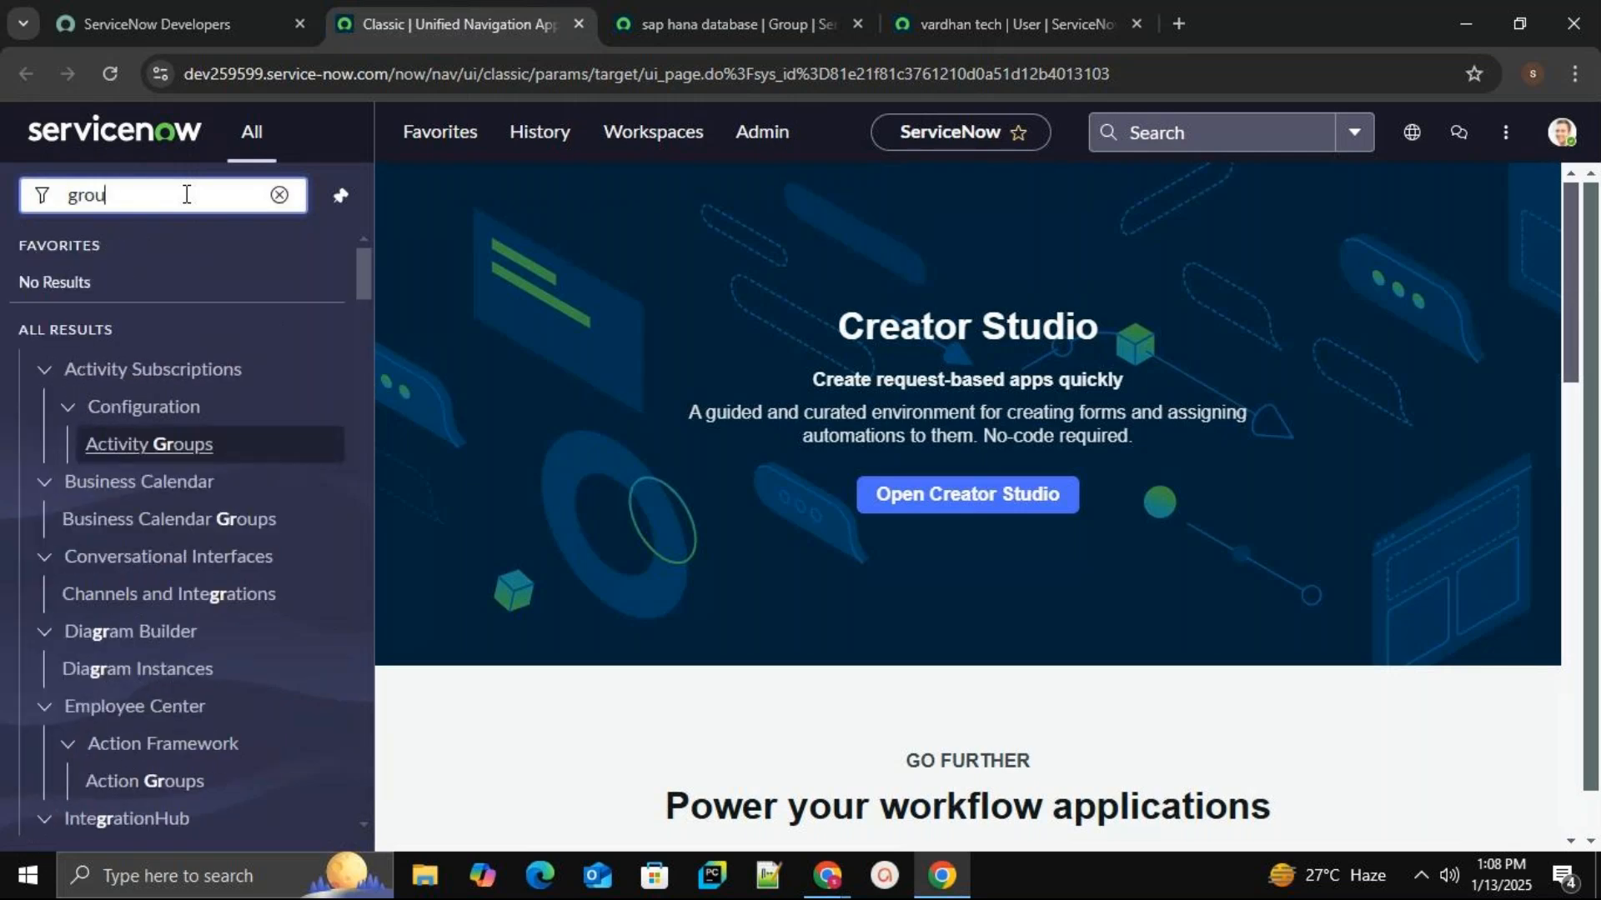
left_click_drag(363, 409, 354, 743)
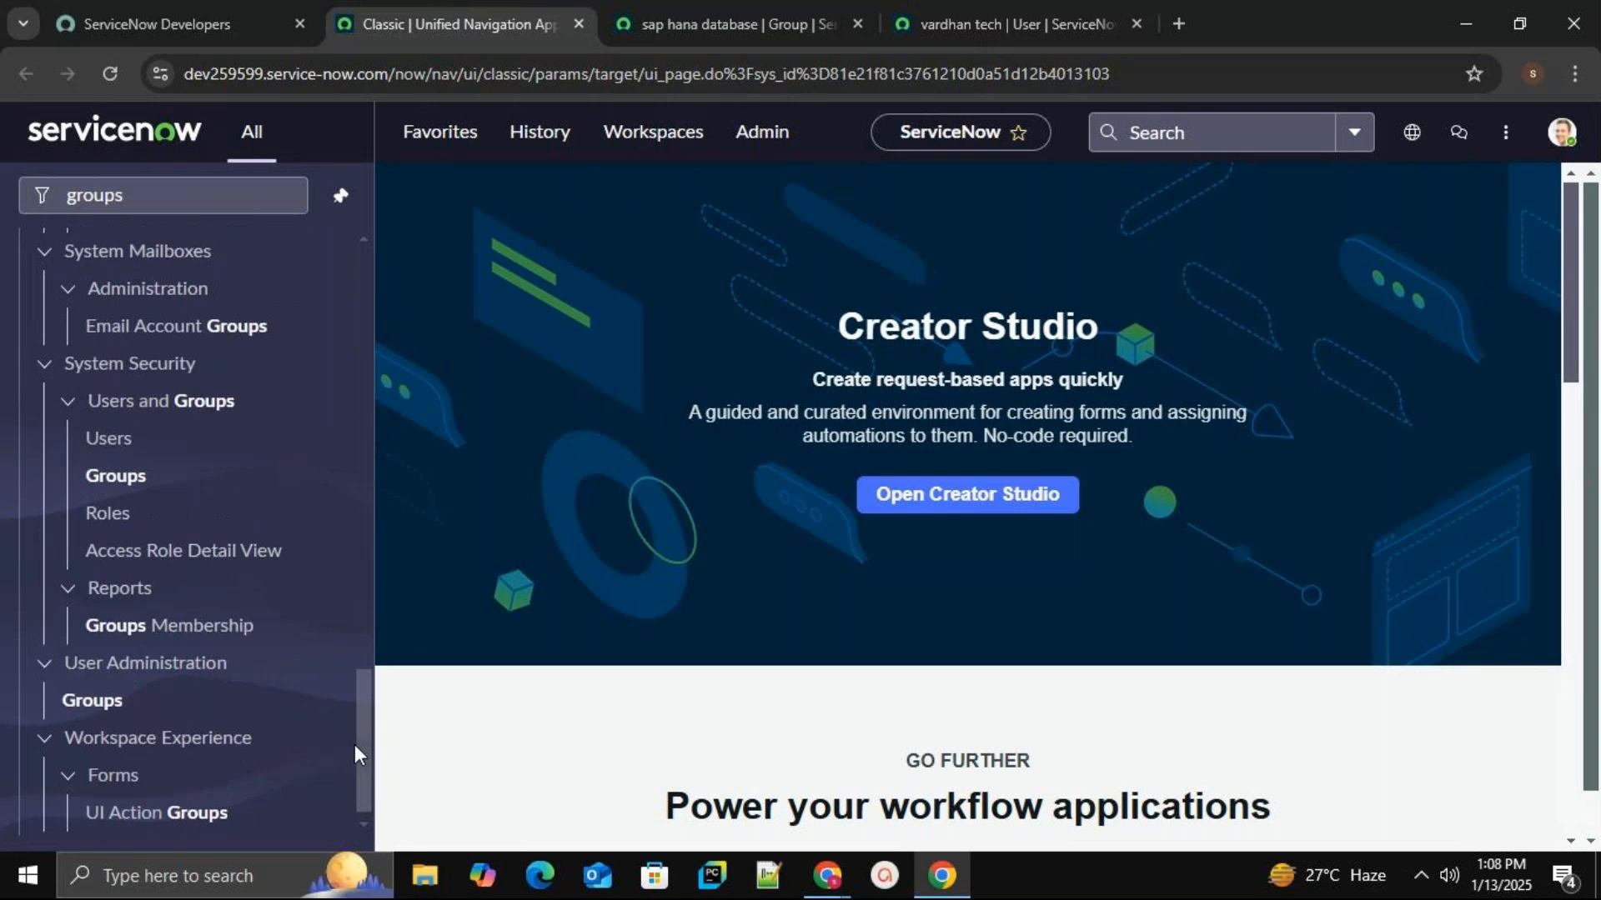
left_click(98, 702)
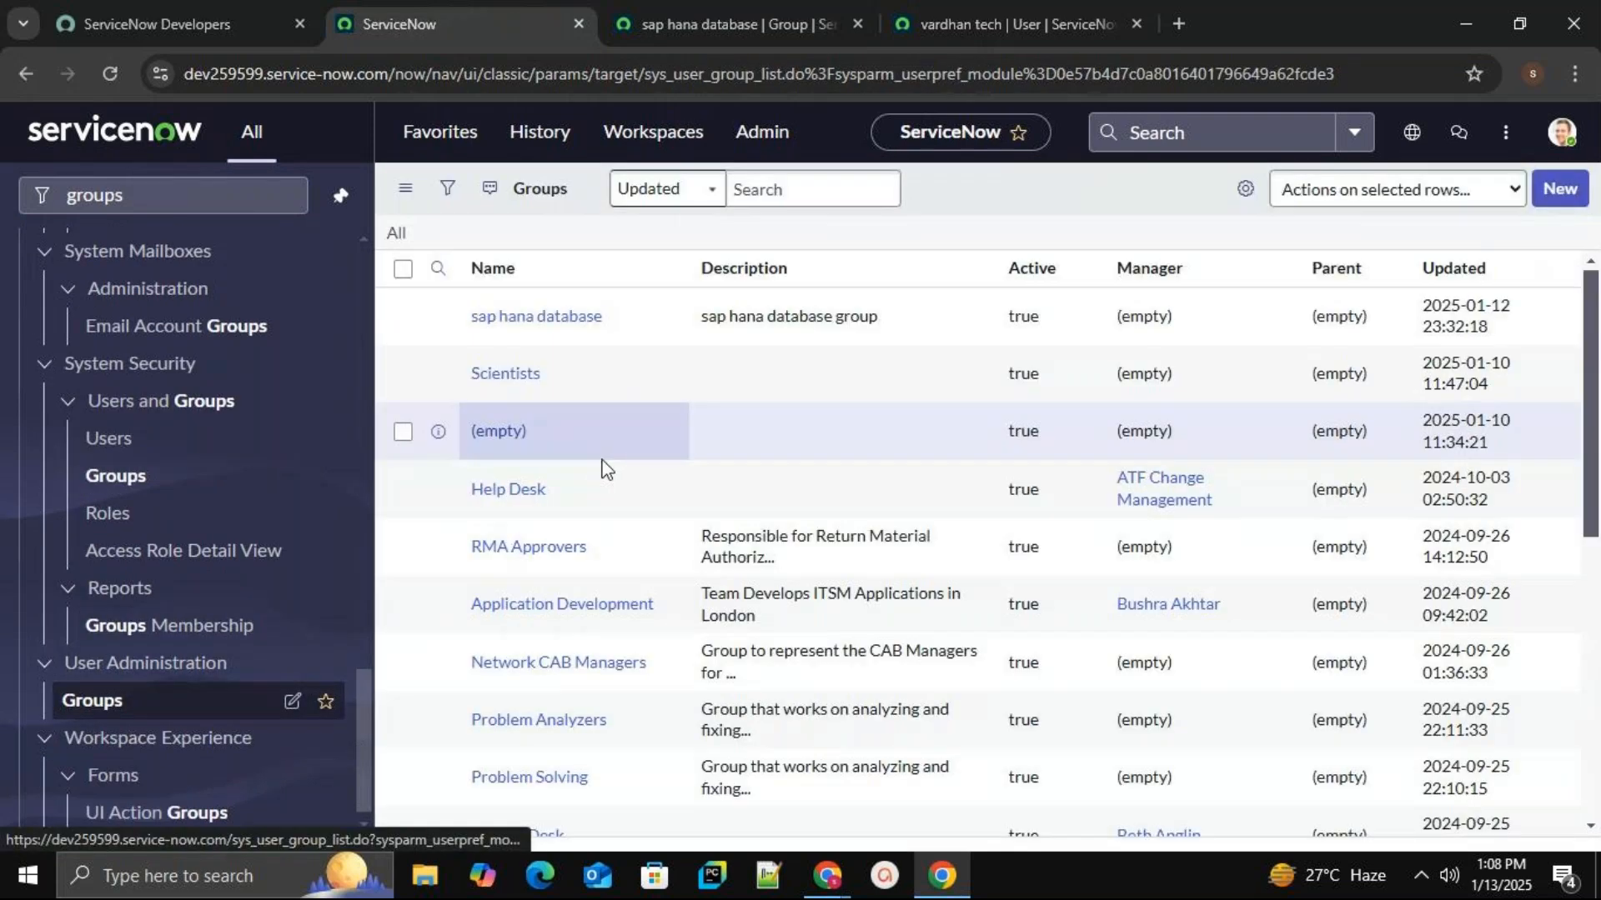
Create the group 'sap hana support' with description 'sap hana support group' and save it.
left_click(1560, 188)
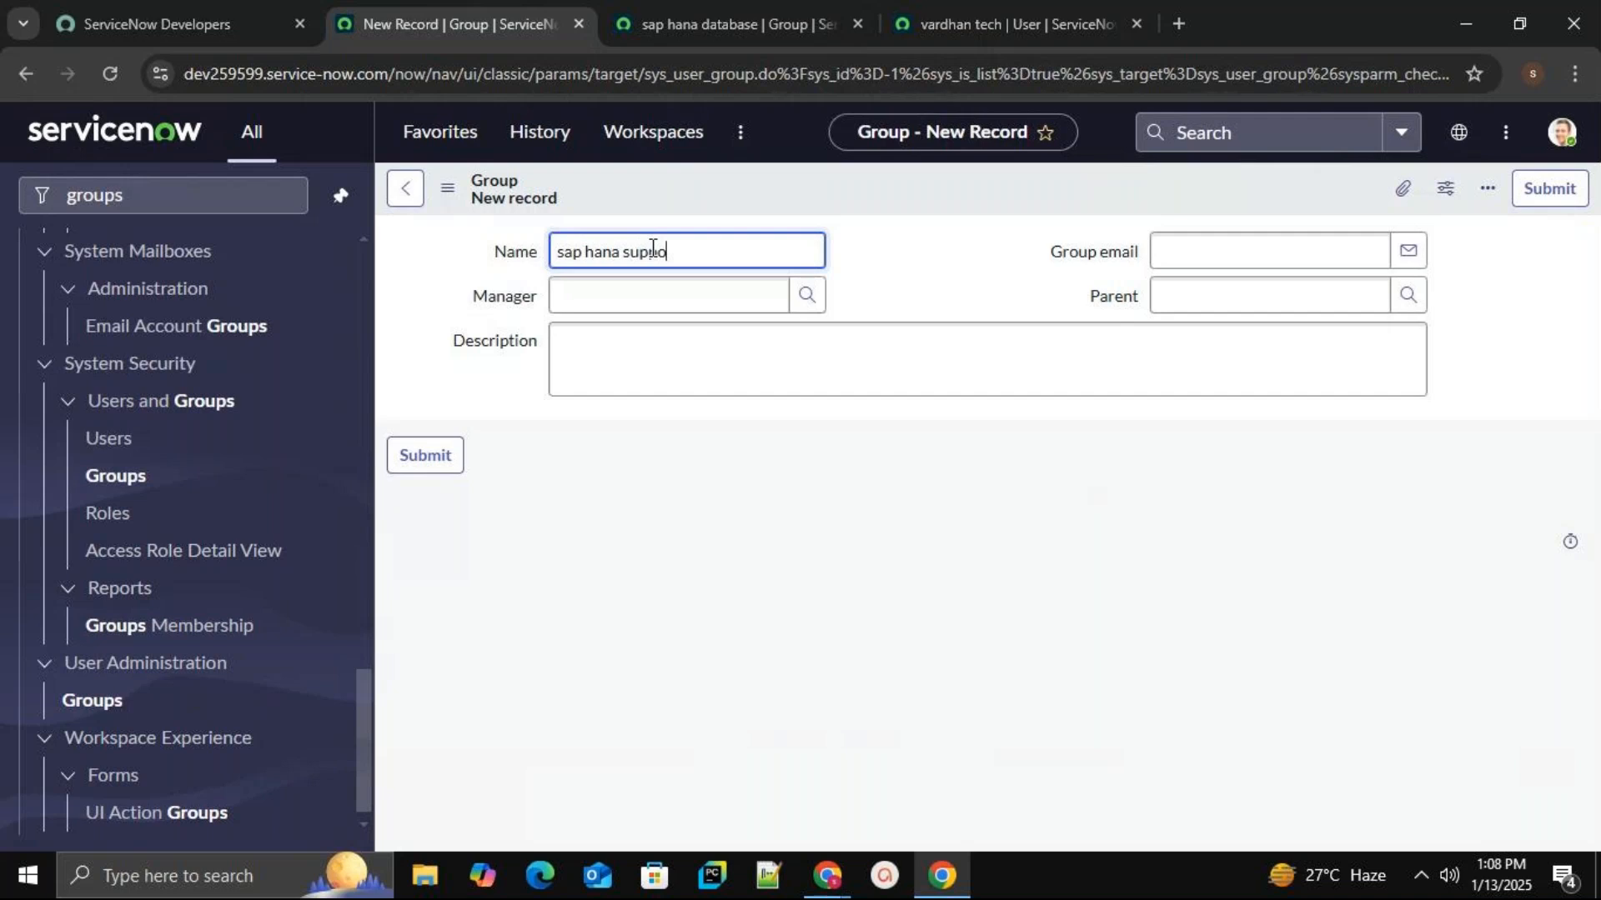
left_click(700, 359)
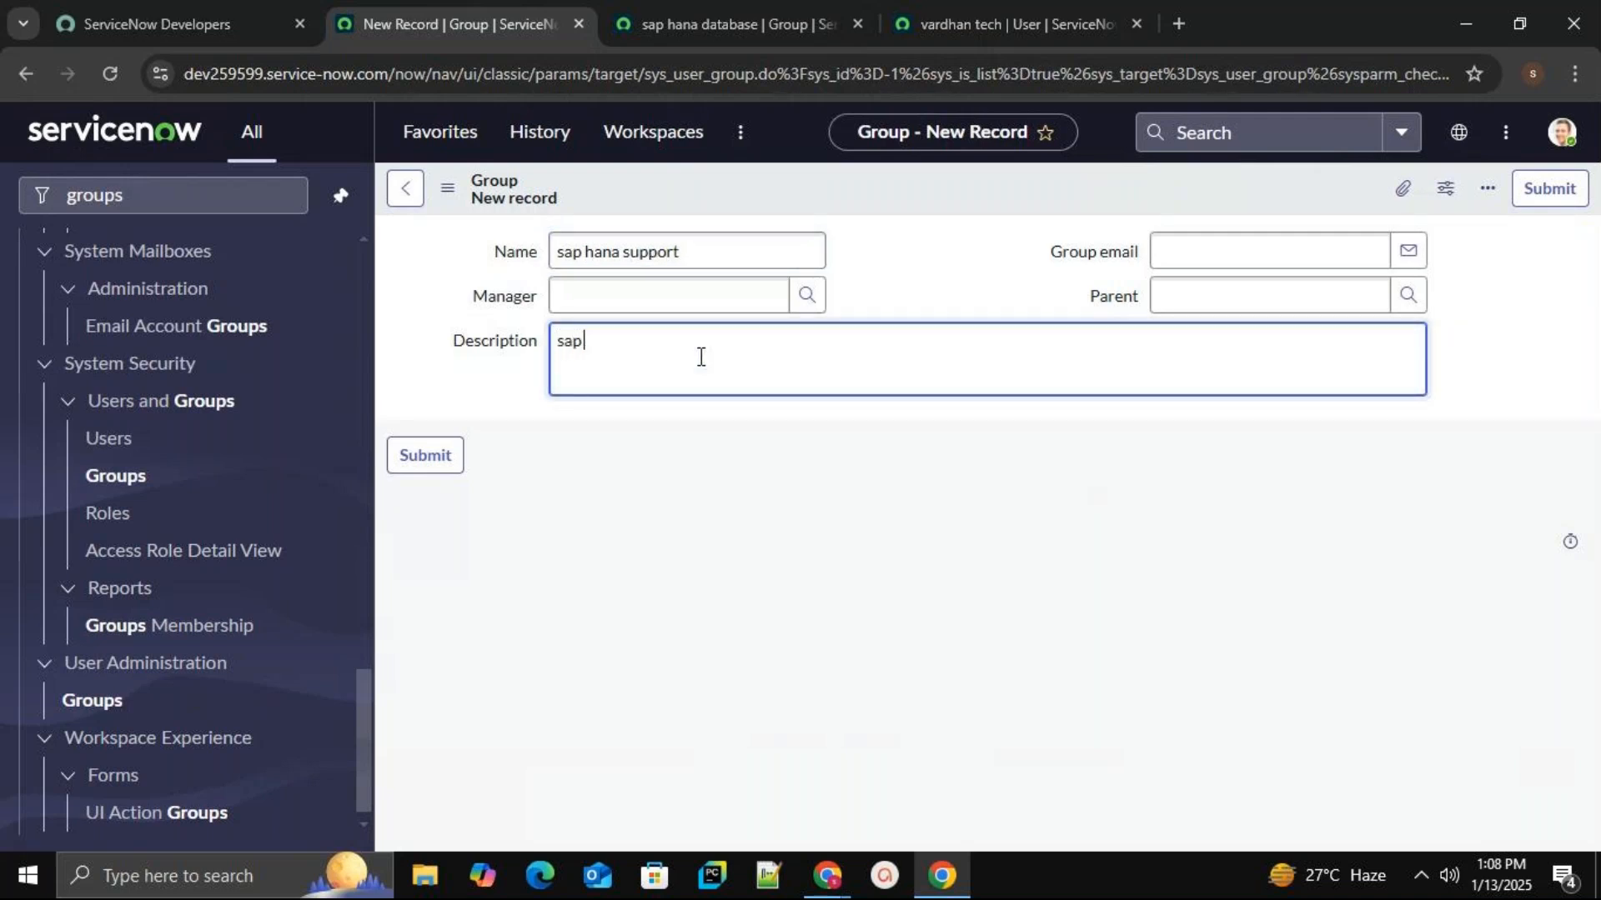
type("sap hana support group")
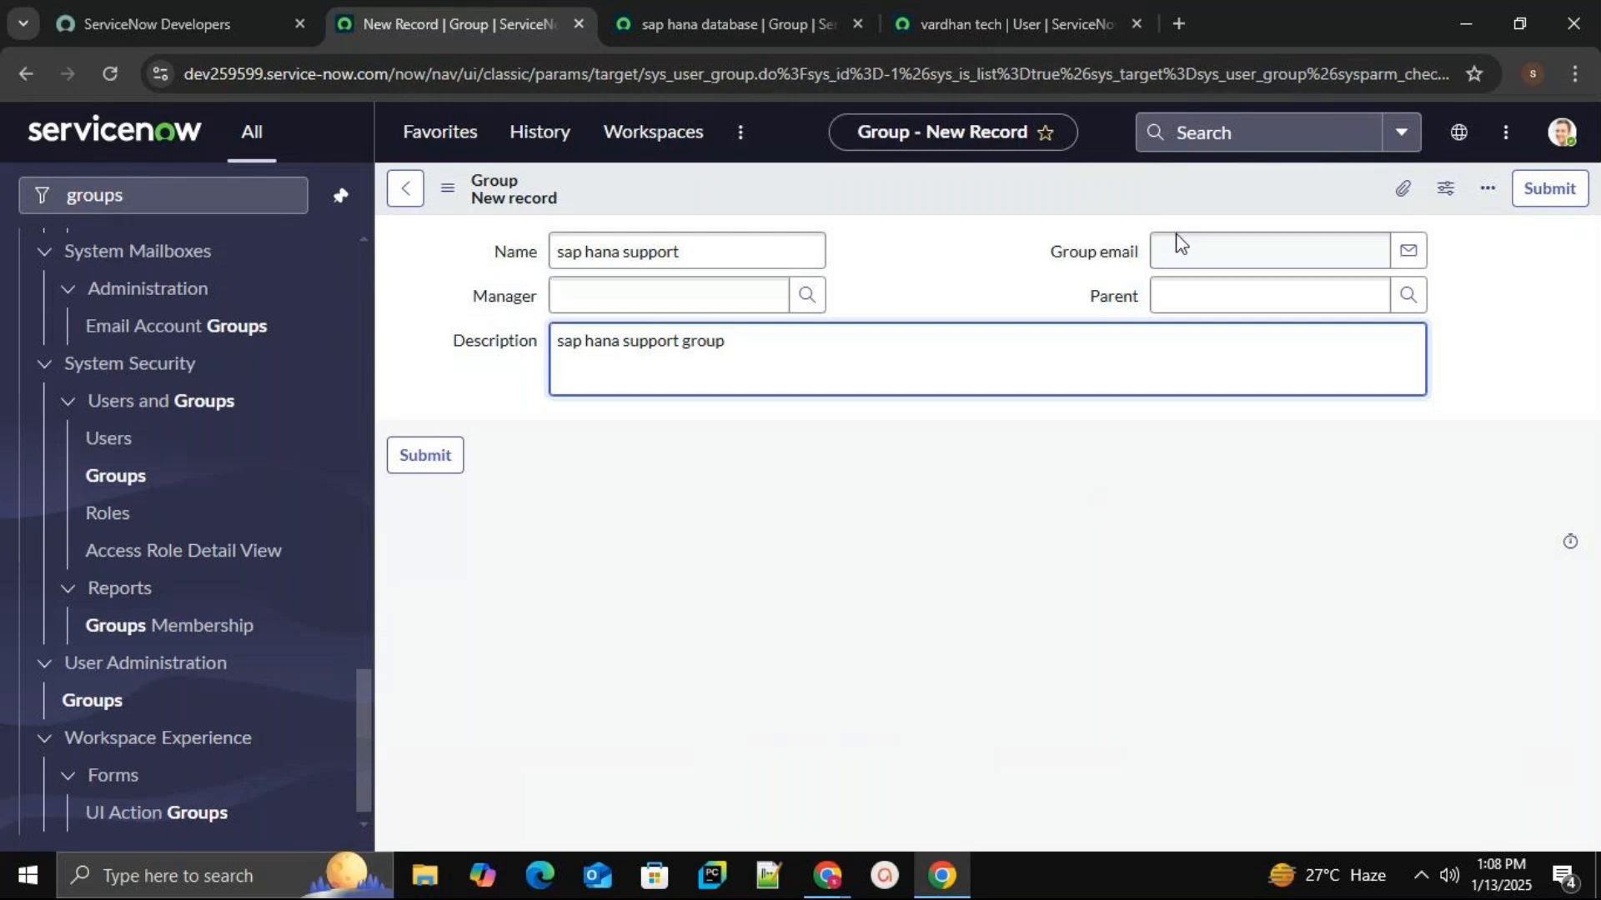
right_click(1072, 172)
left_click(1088, 188)
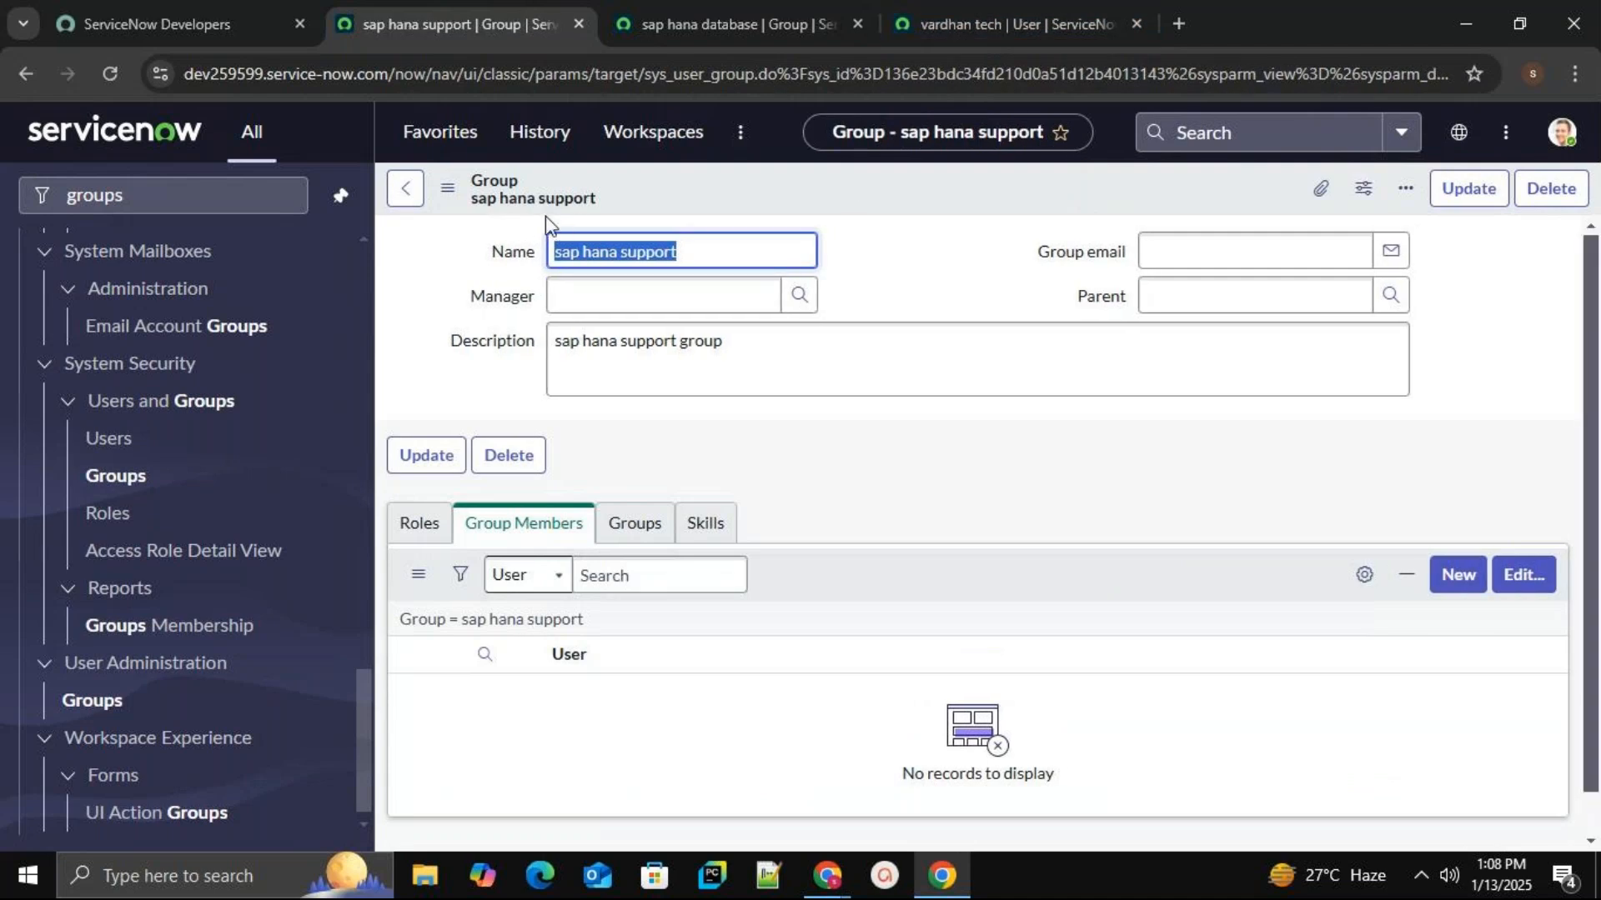
On the demo user's record, search 'sap hana', add sap hana support to the Groups list, and save.
left_click(1052, 23)
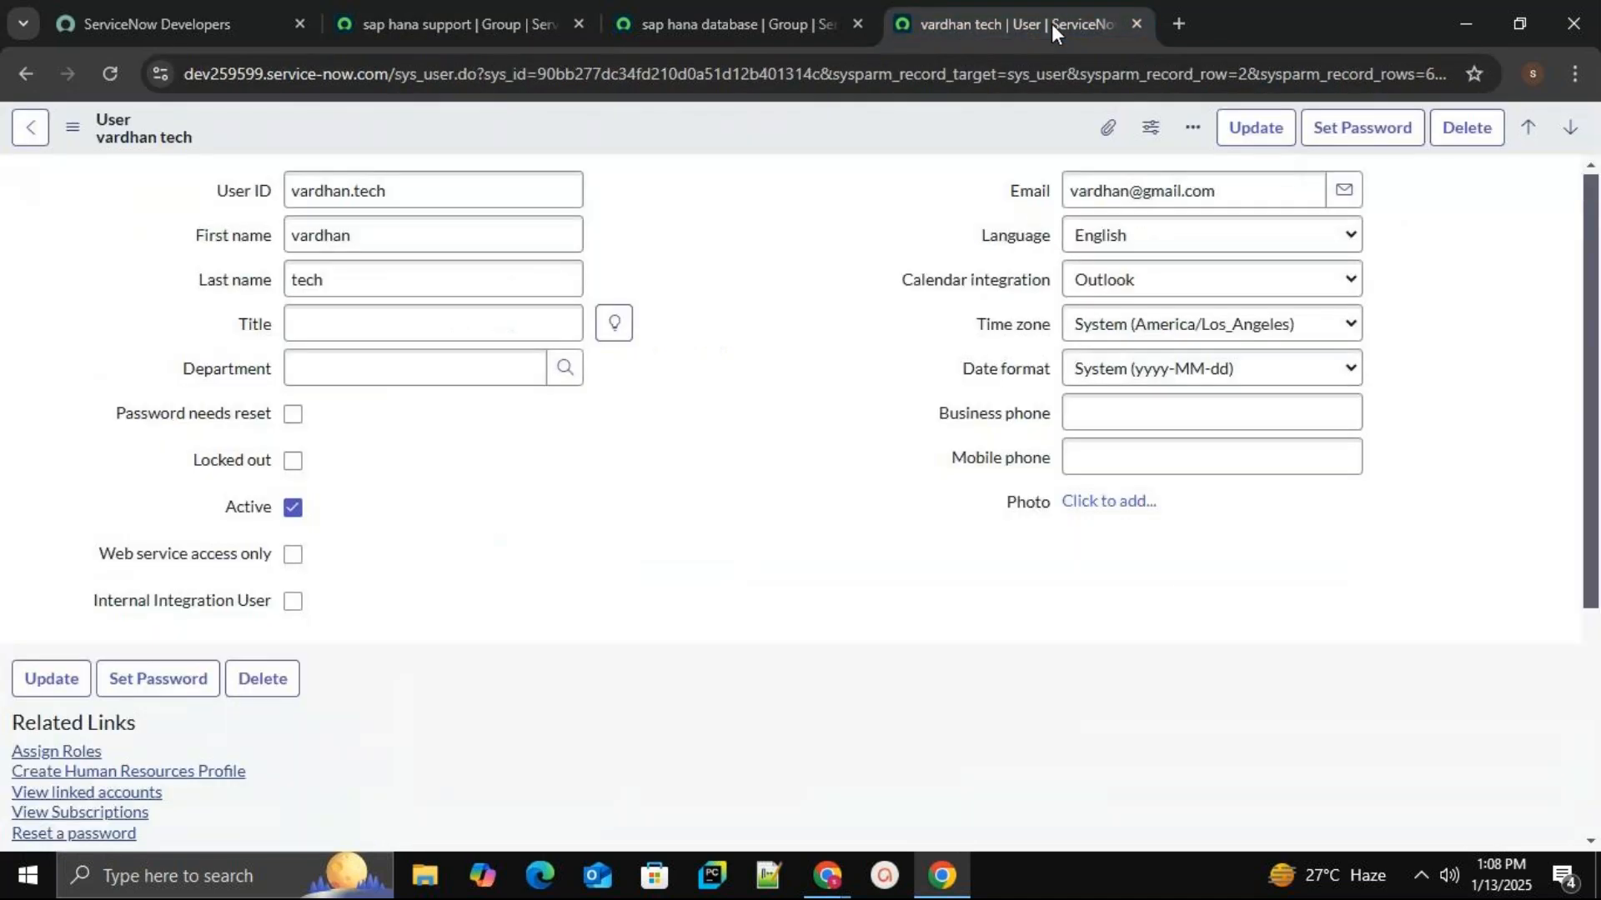
scroll(1108, 561, "down", 4)
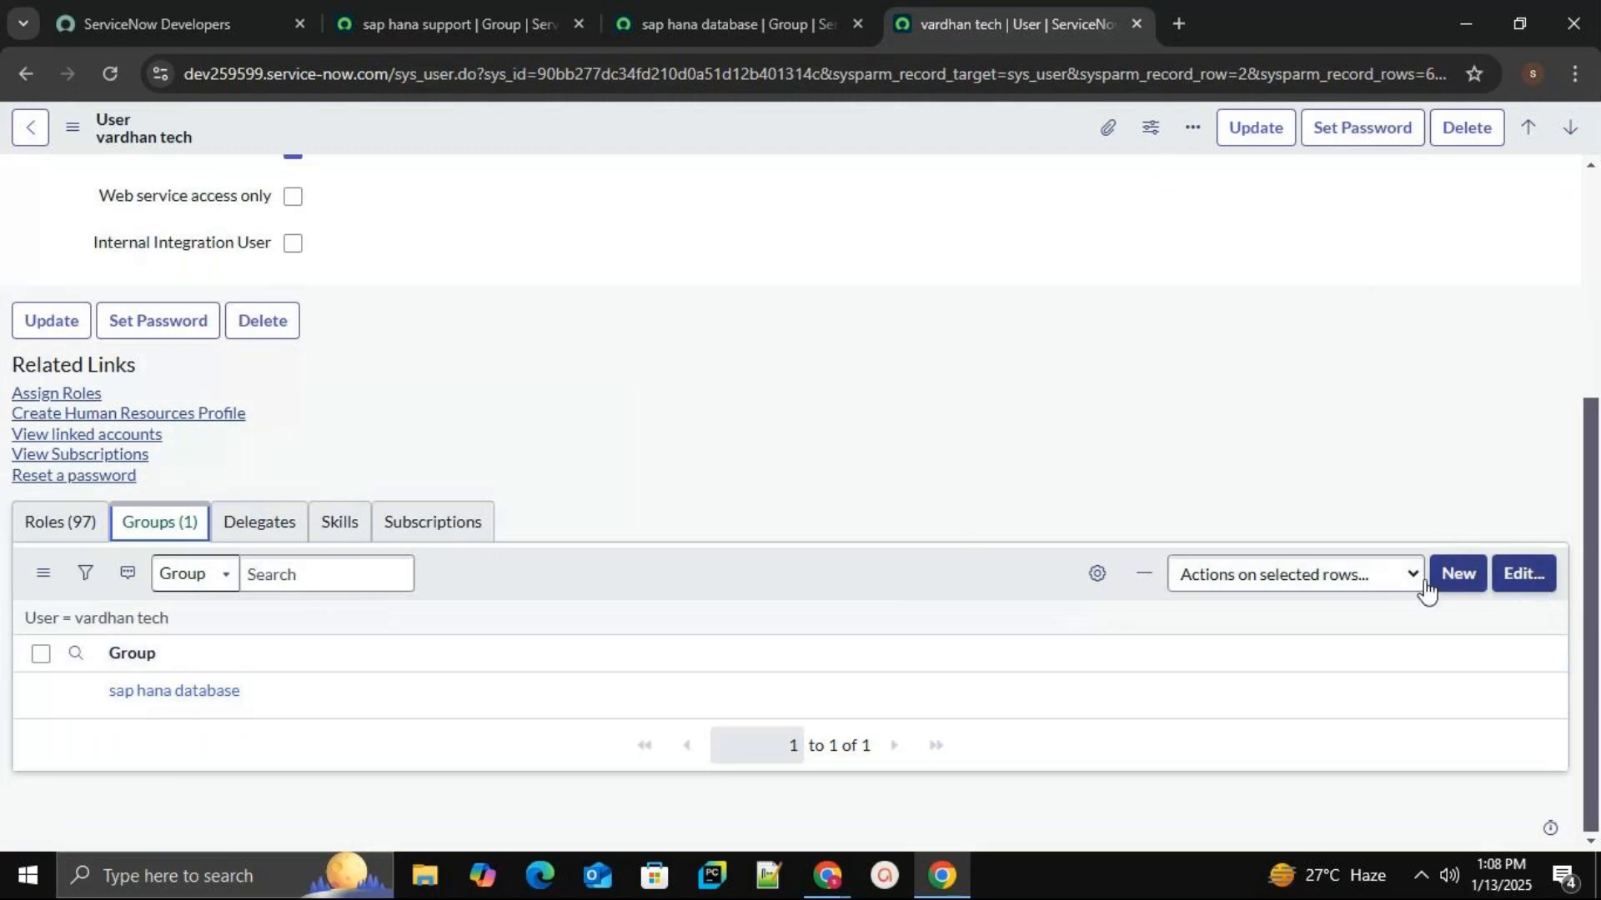
scroll(300, 392, "up", 5)
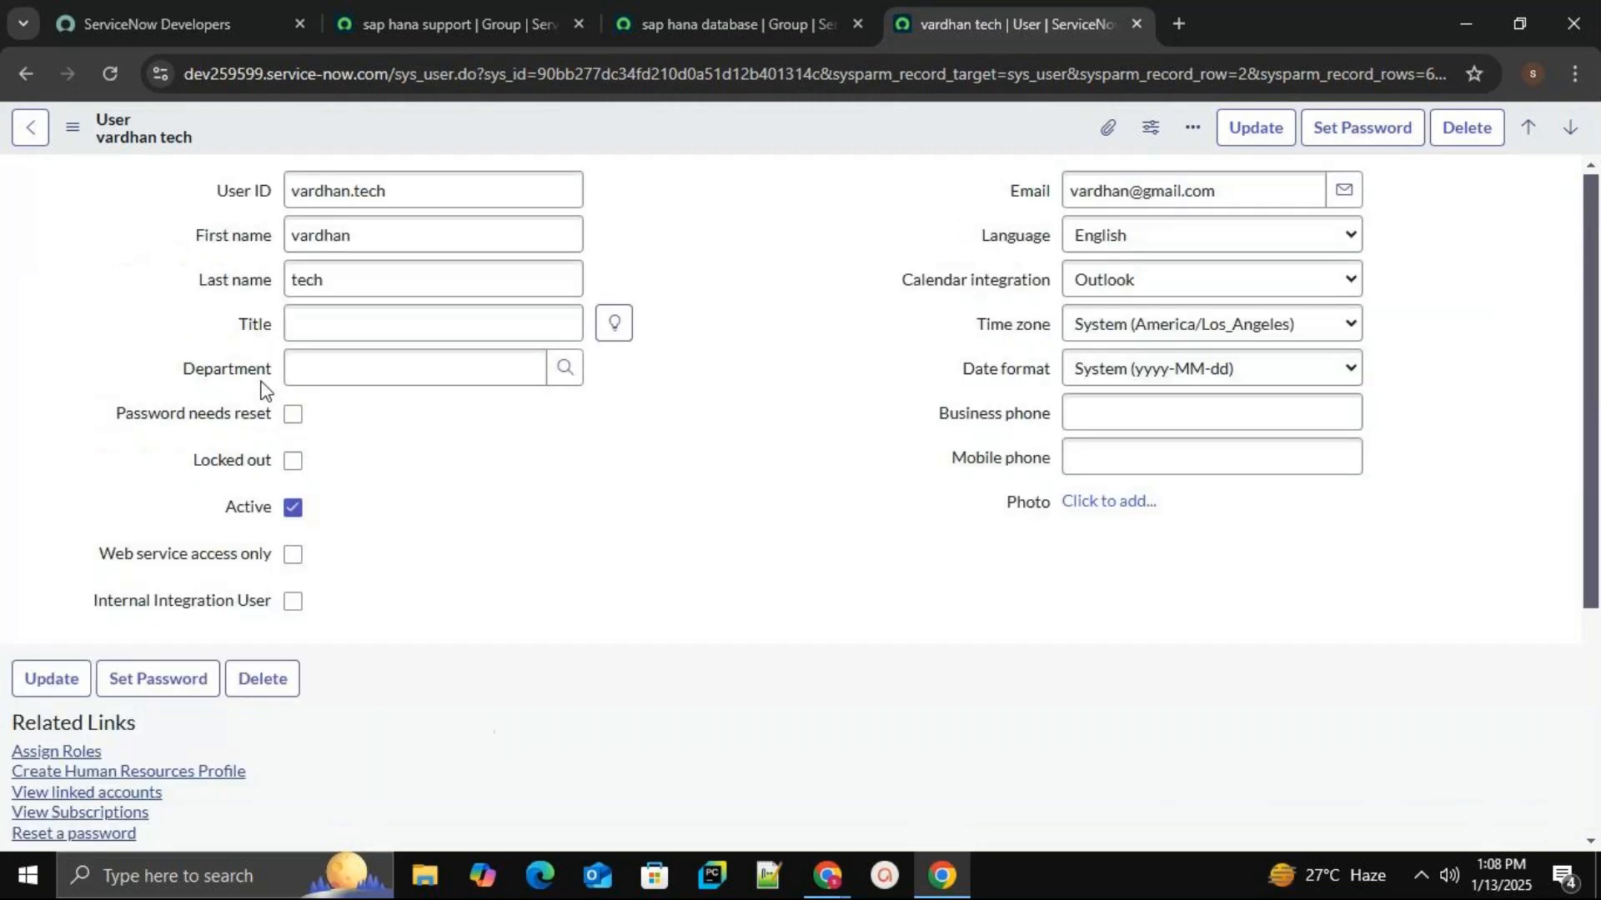
scroll(317, 400, "down", 5)
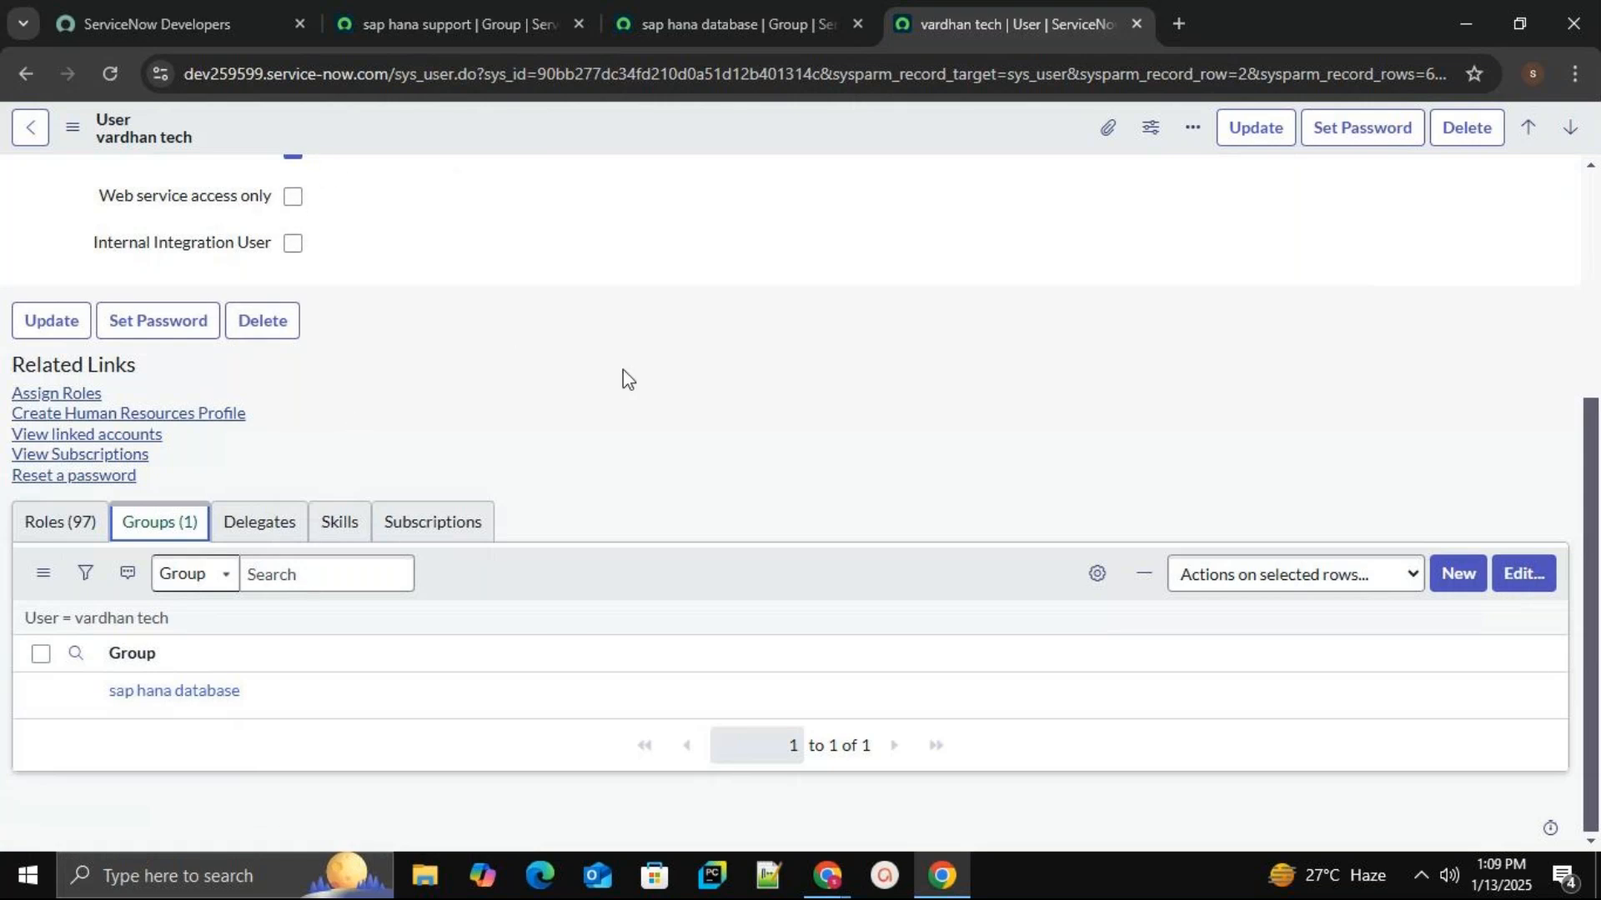
left_click(1525, 586)
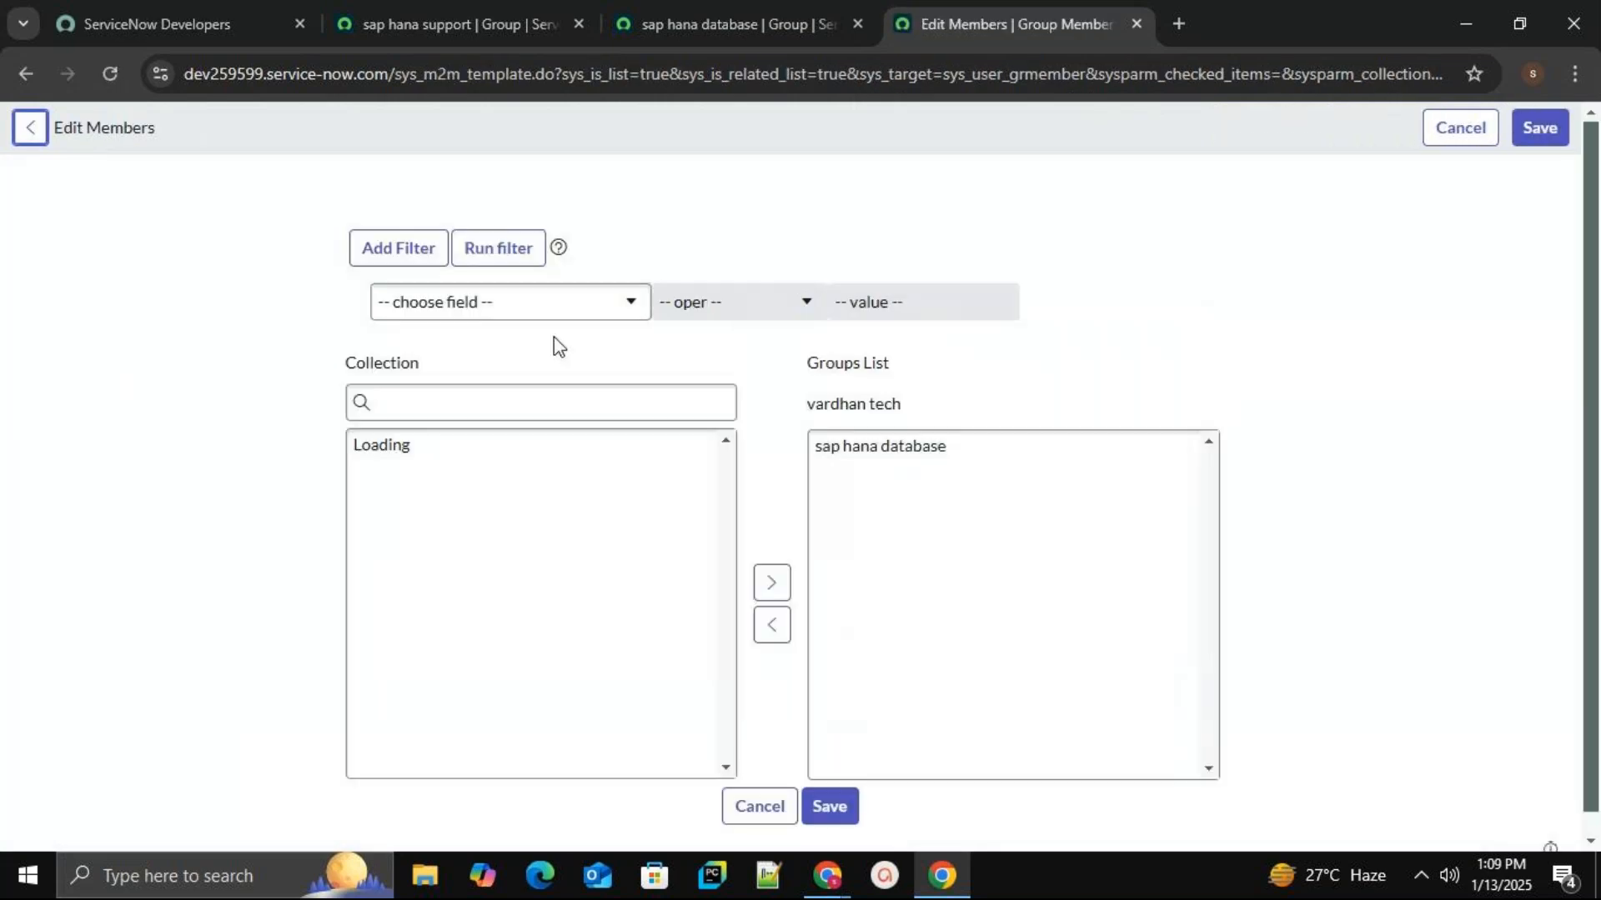
left_click(545, 409)
left_click(521, 420)
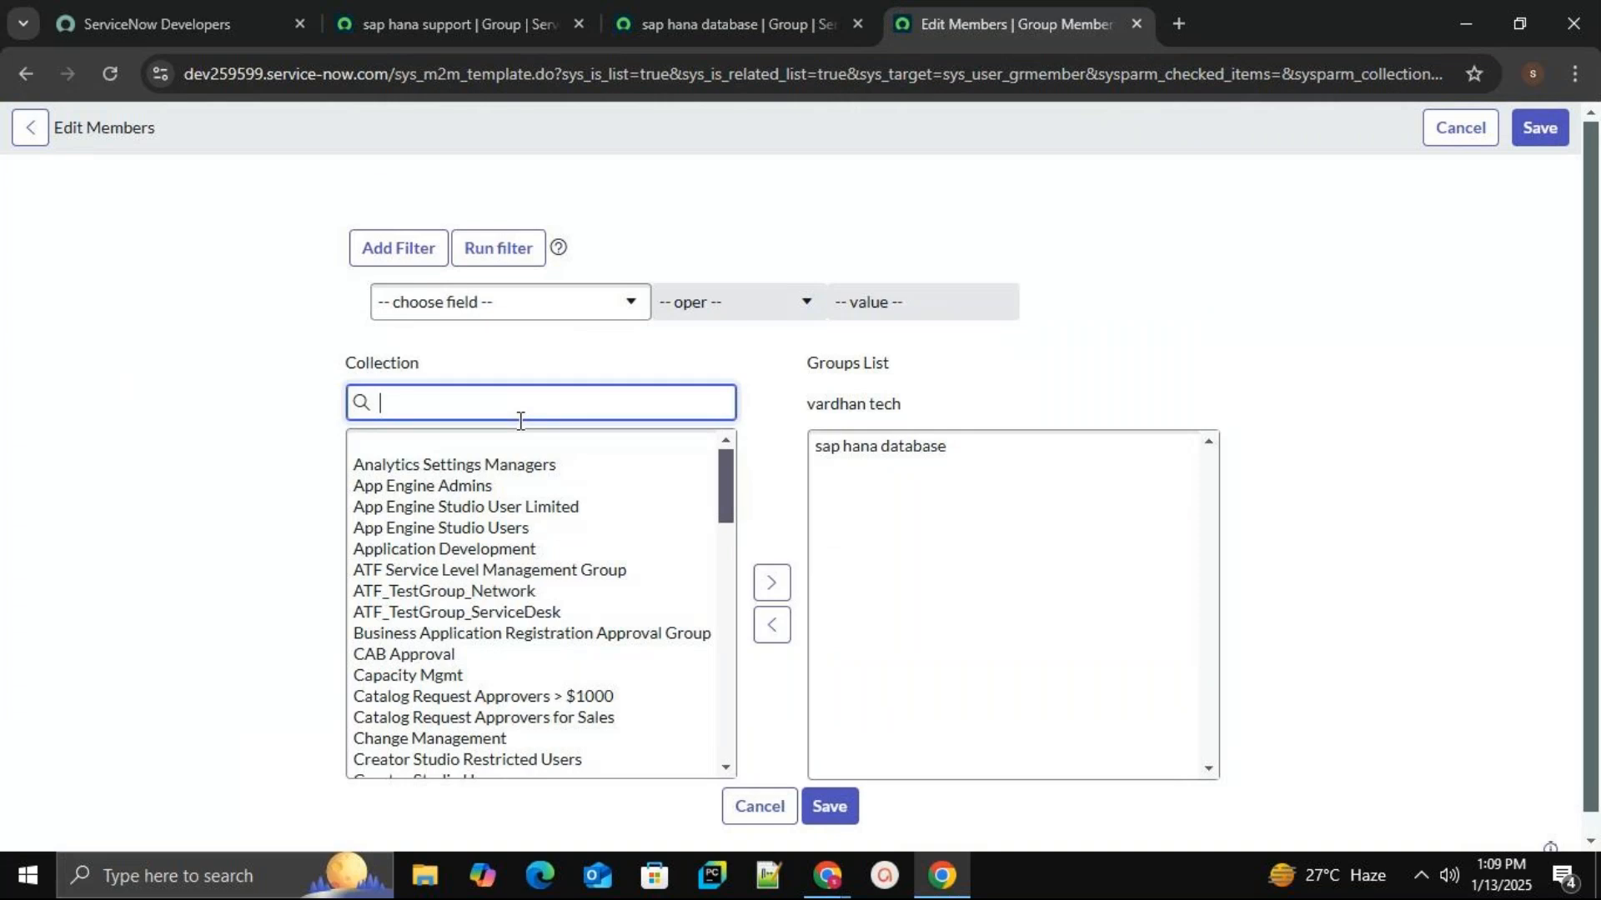
type("sap hana")
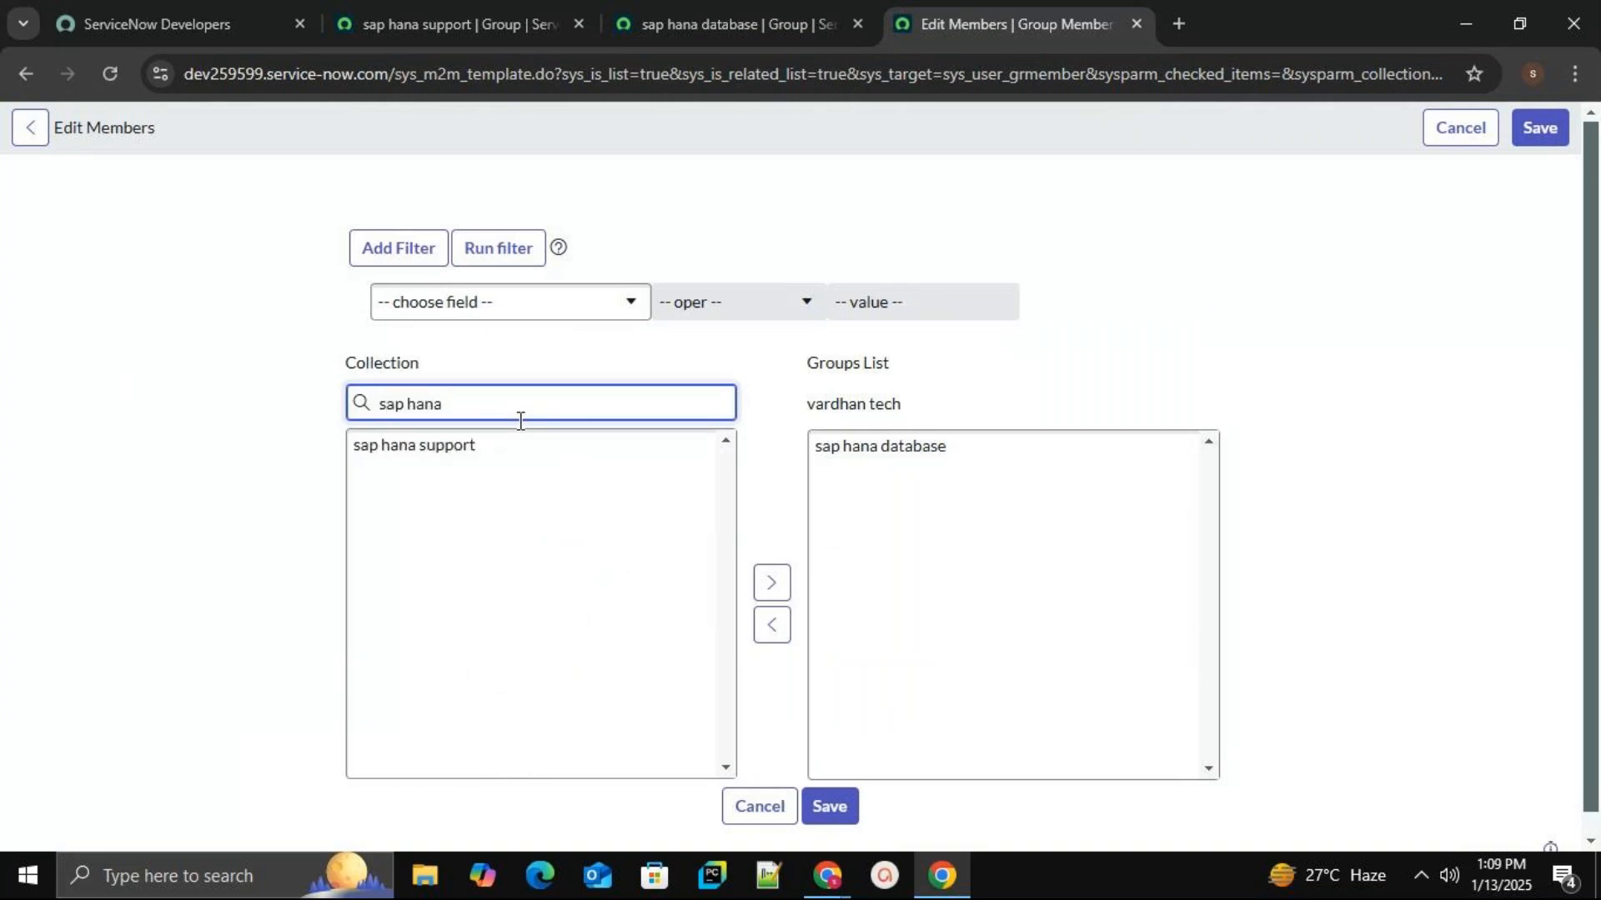
left_click(463, 449)
left_click(772, 582)
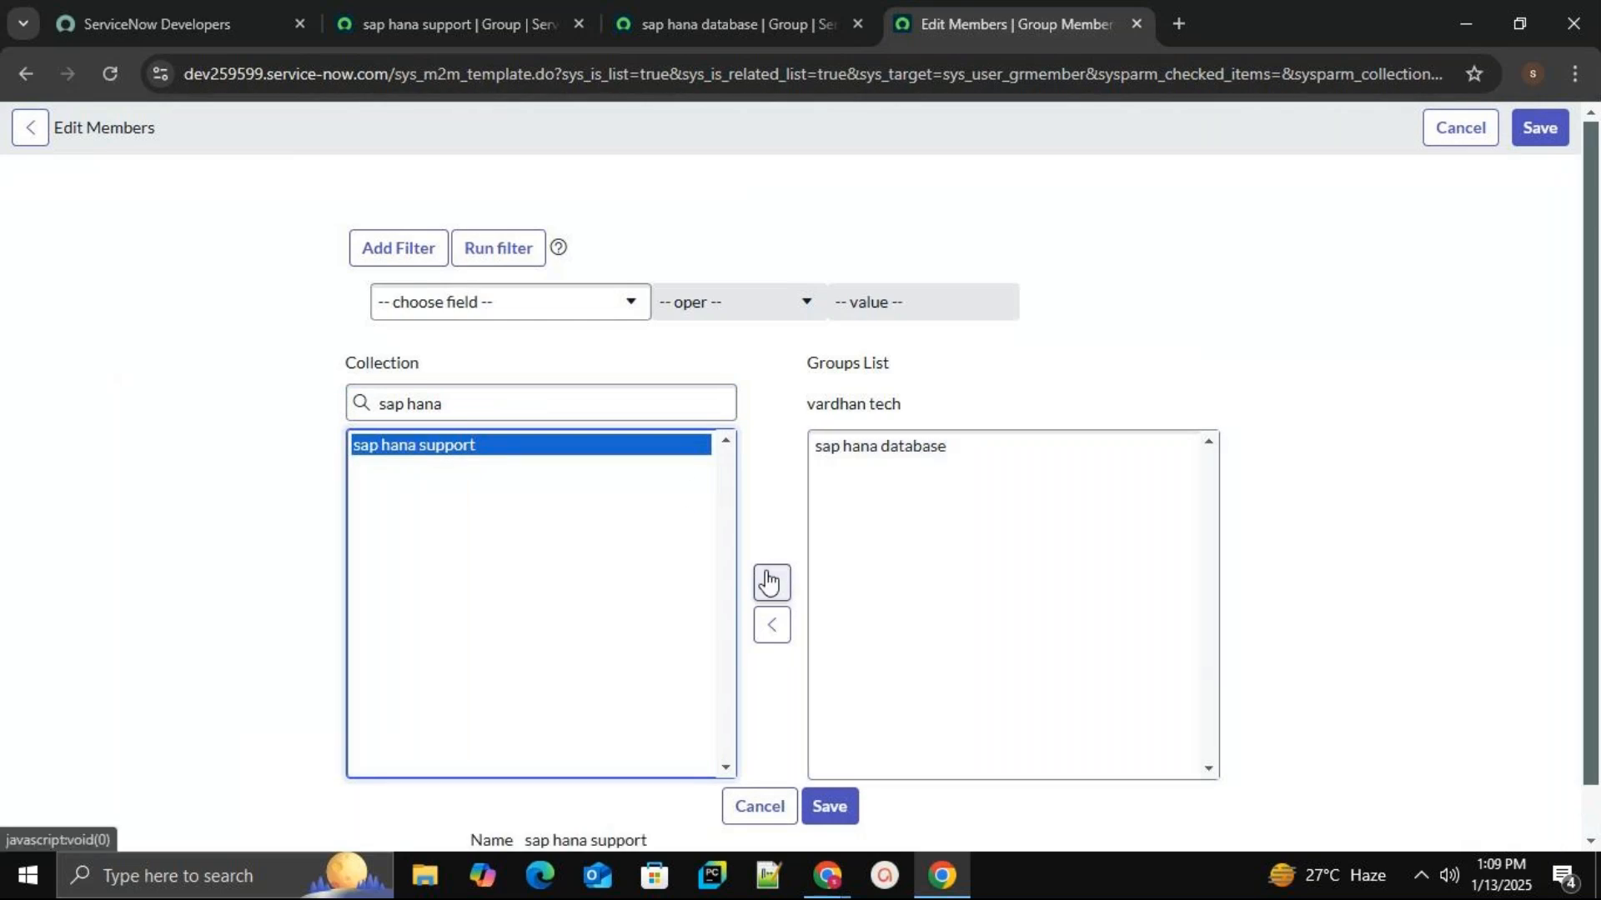
left_click(829, 815)
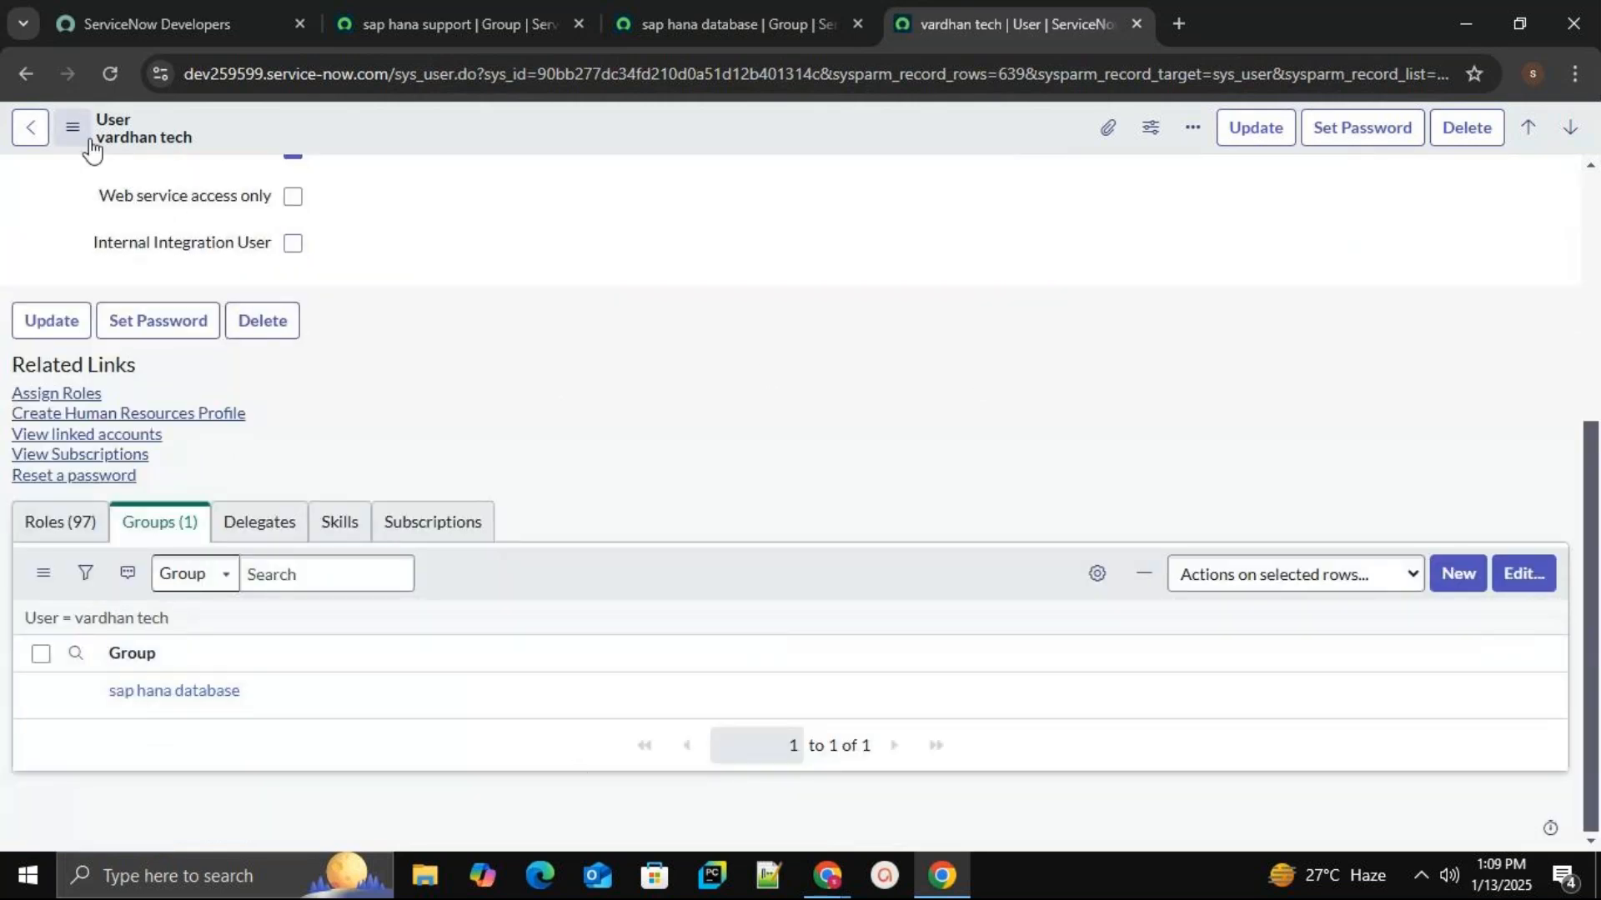
Reload the demo user's record and confirm Groups now shows 2 memberships.
left_click(110, 74)
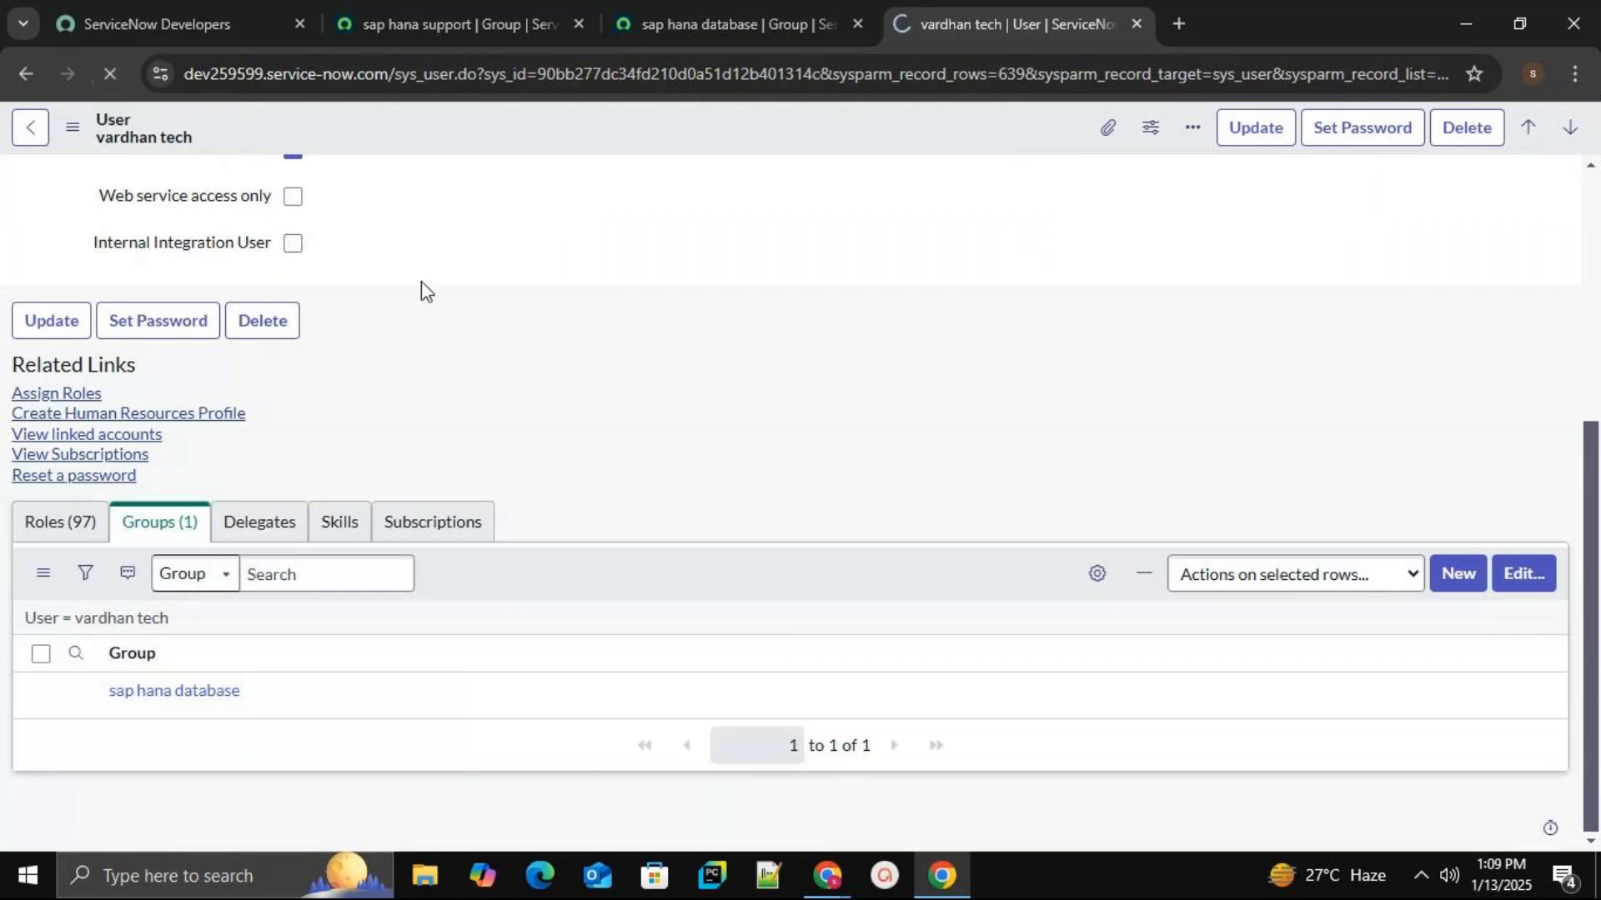
scroll(625, 543, "down", 4)
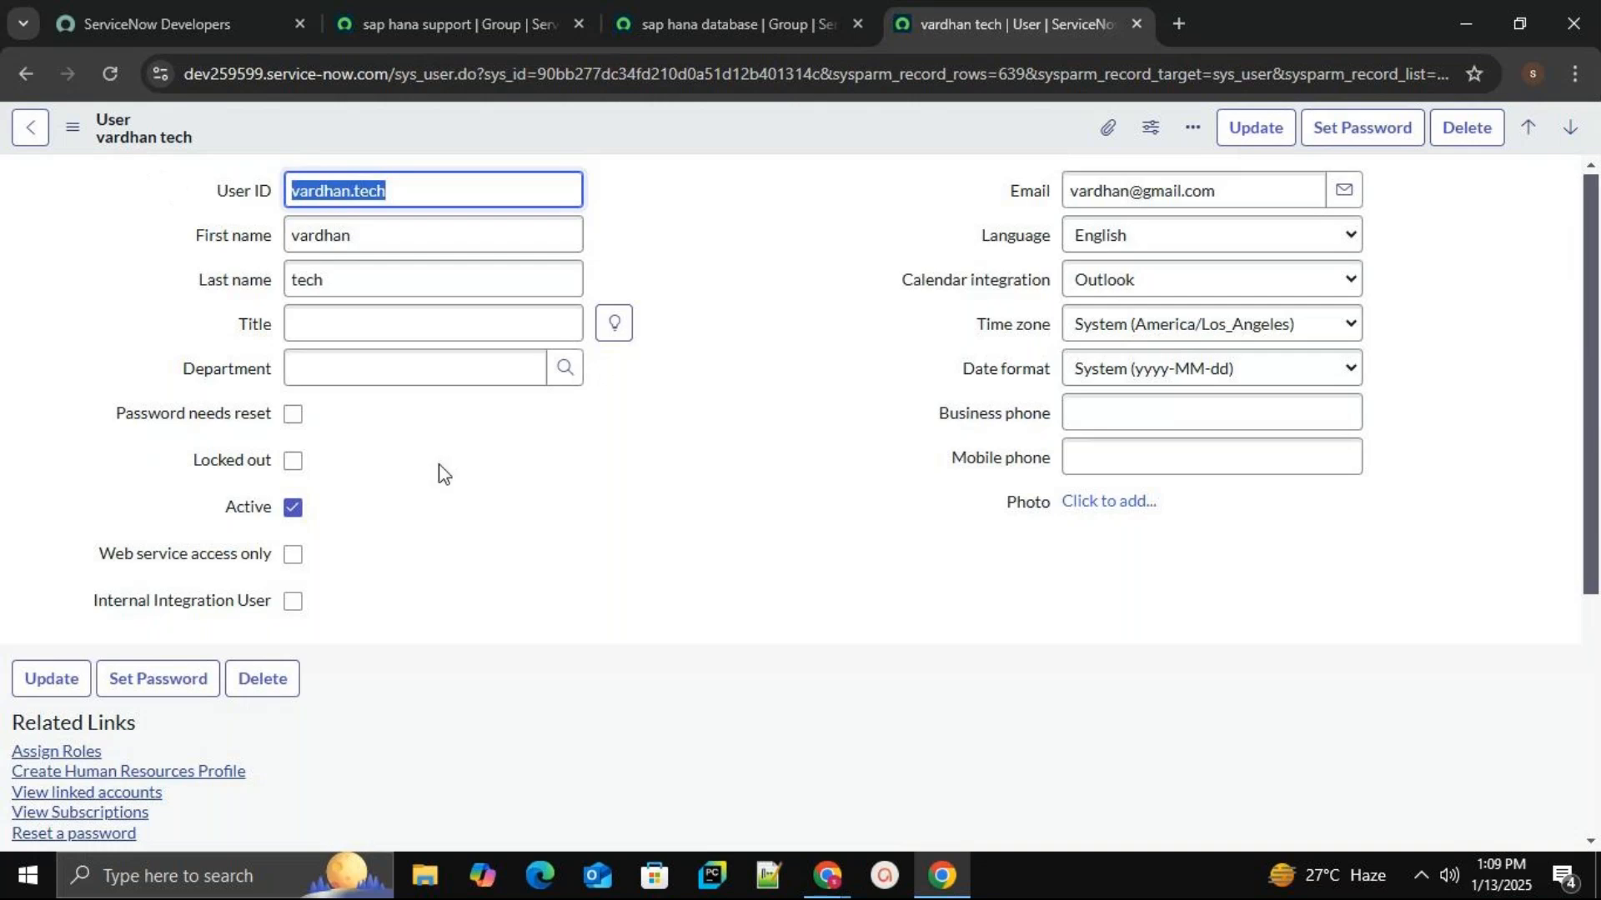
scroll(649, 522, "down", 5)
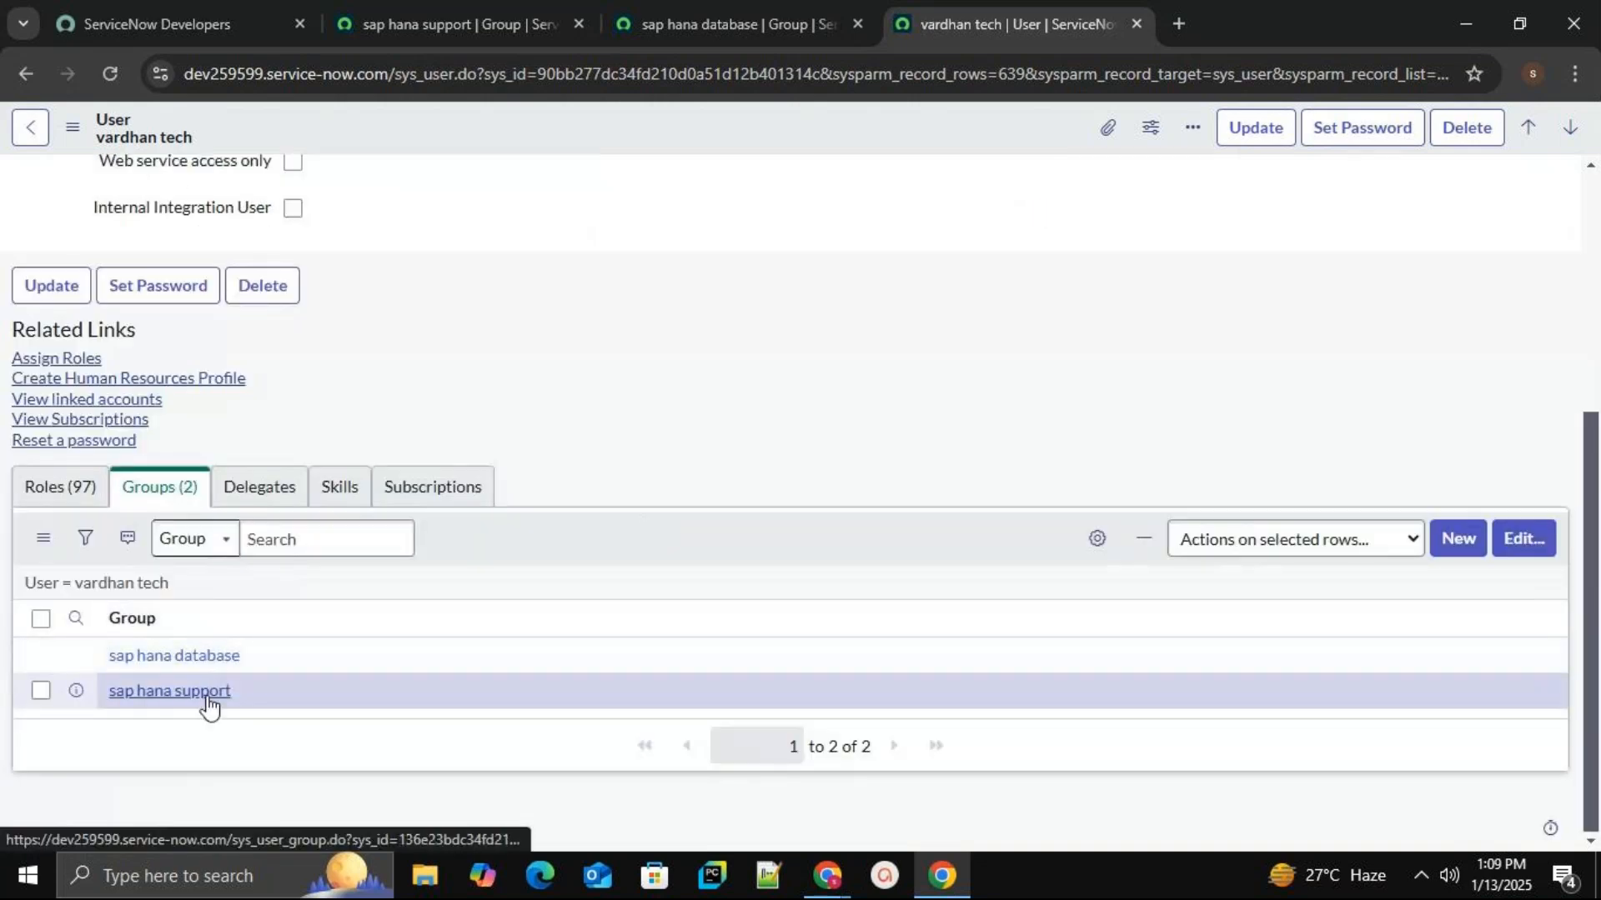
scroll(490, 426, "up", 5)
scroll(495, 425, "down", 5)
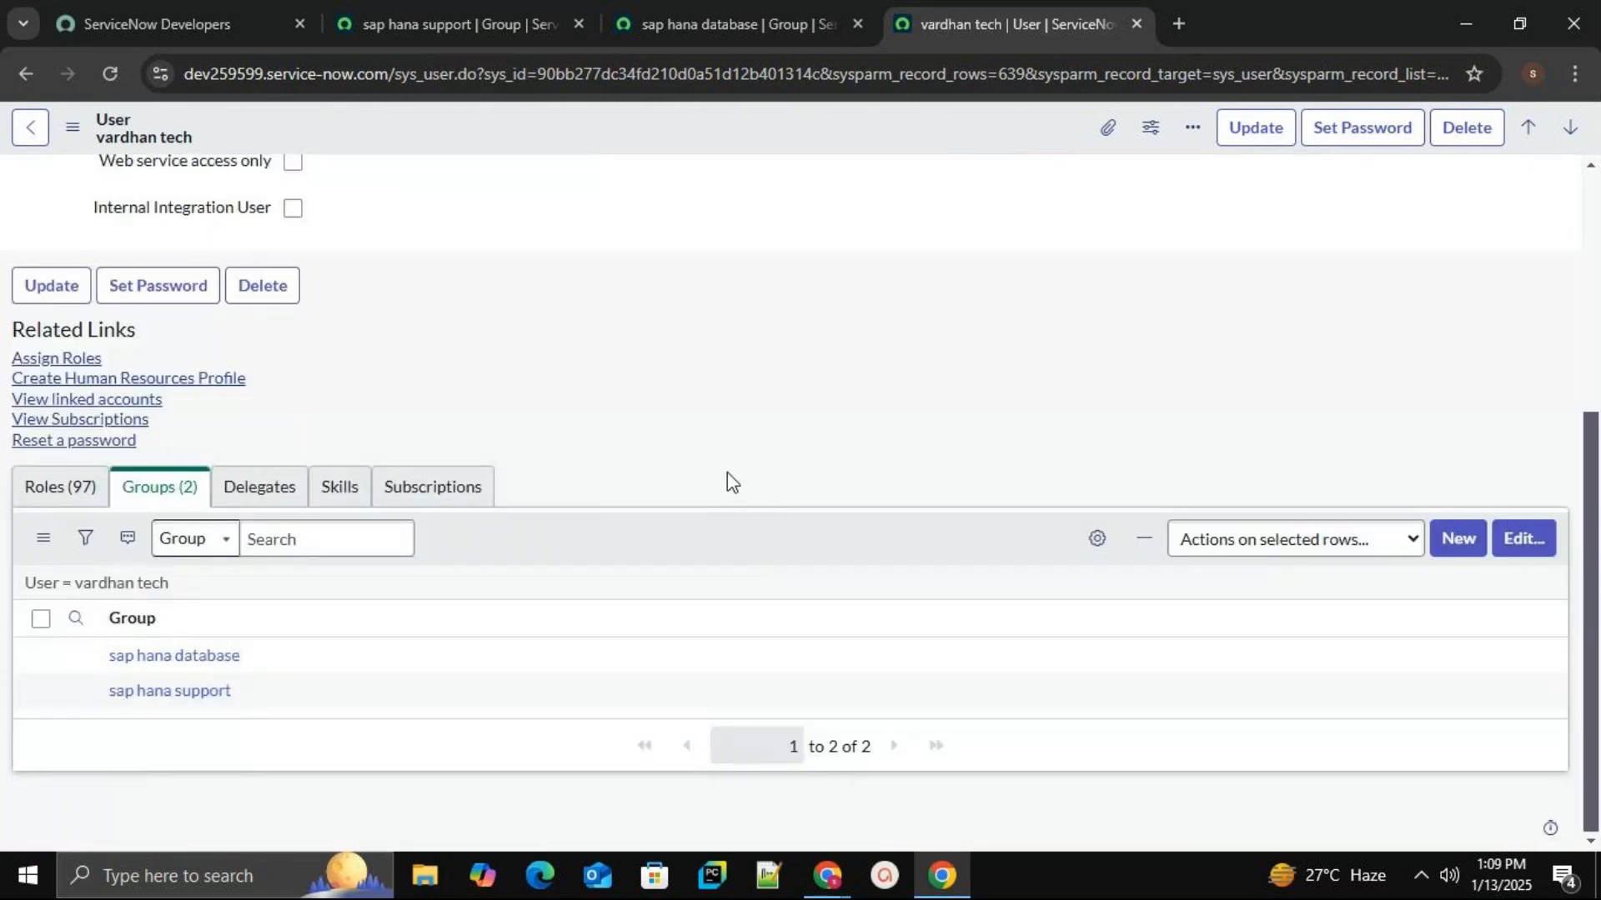
scroll(725, 479, "up", 5)
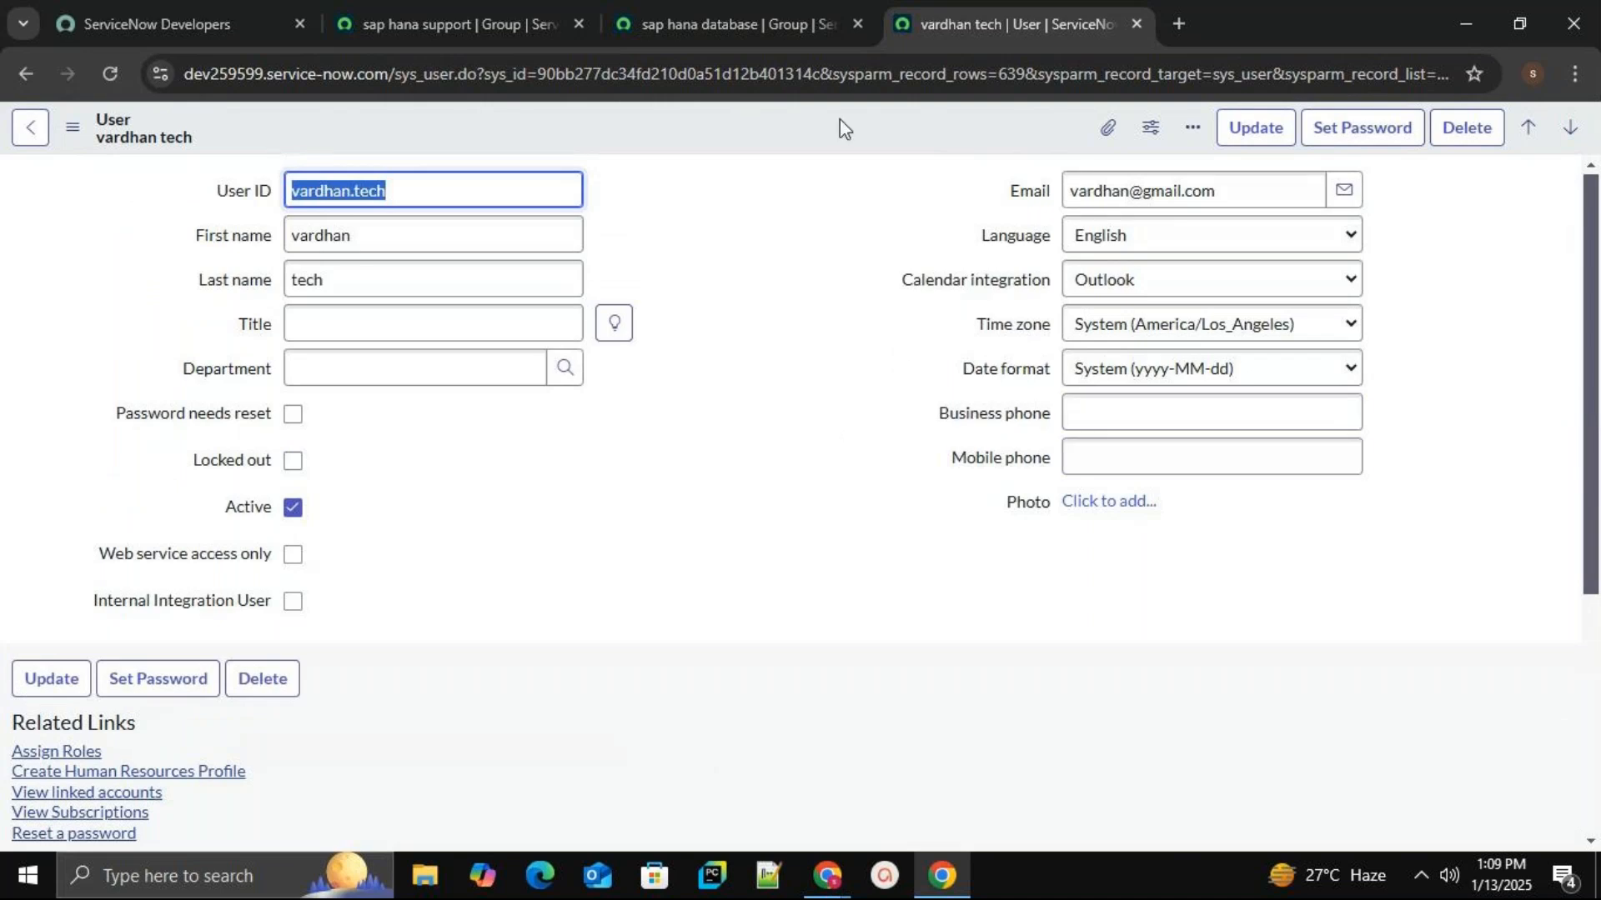
Review the sap hana database and sap hana support group pages.
left_click(754, 23)
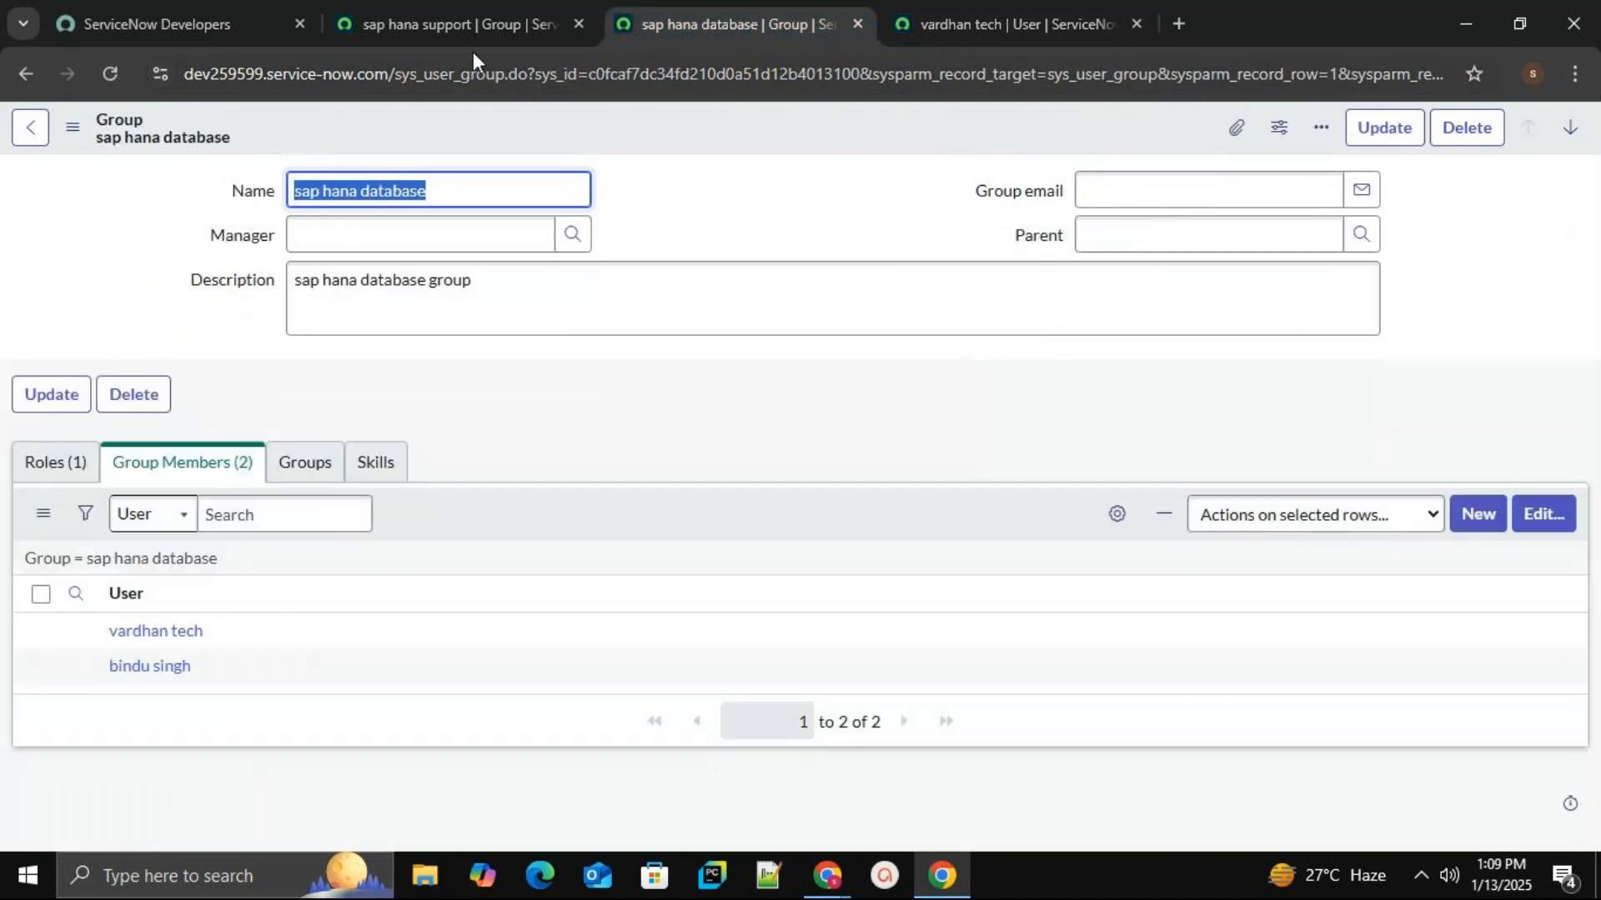
left_click(453, 28)
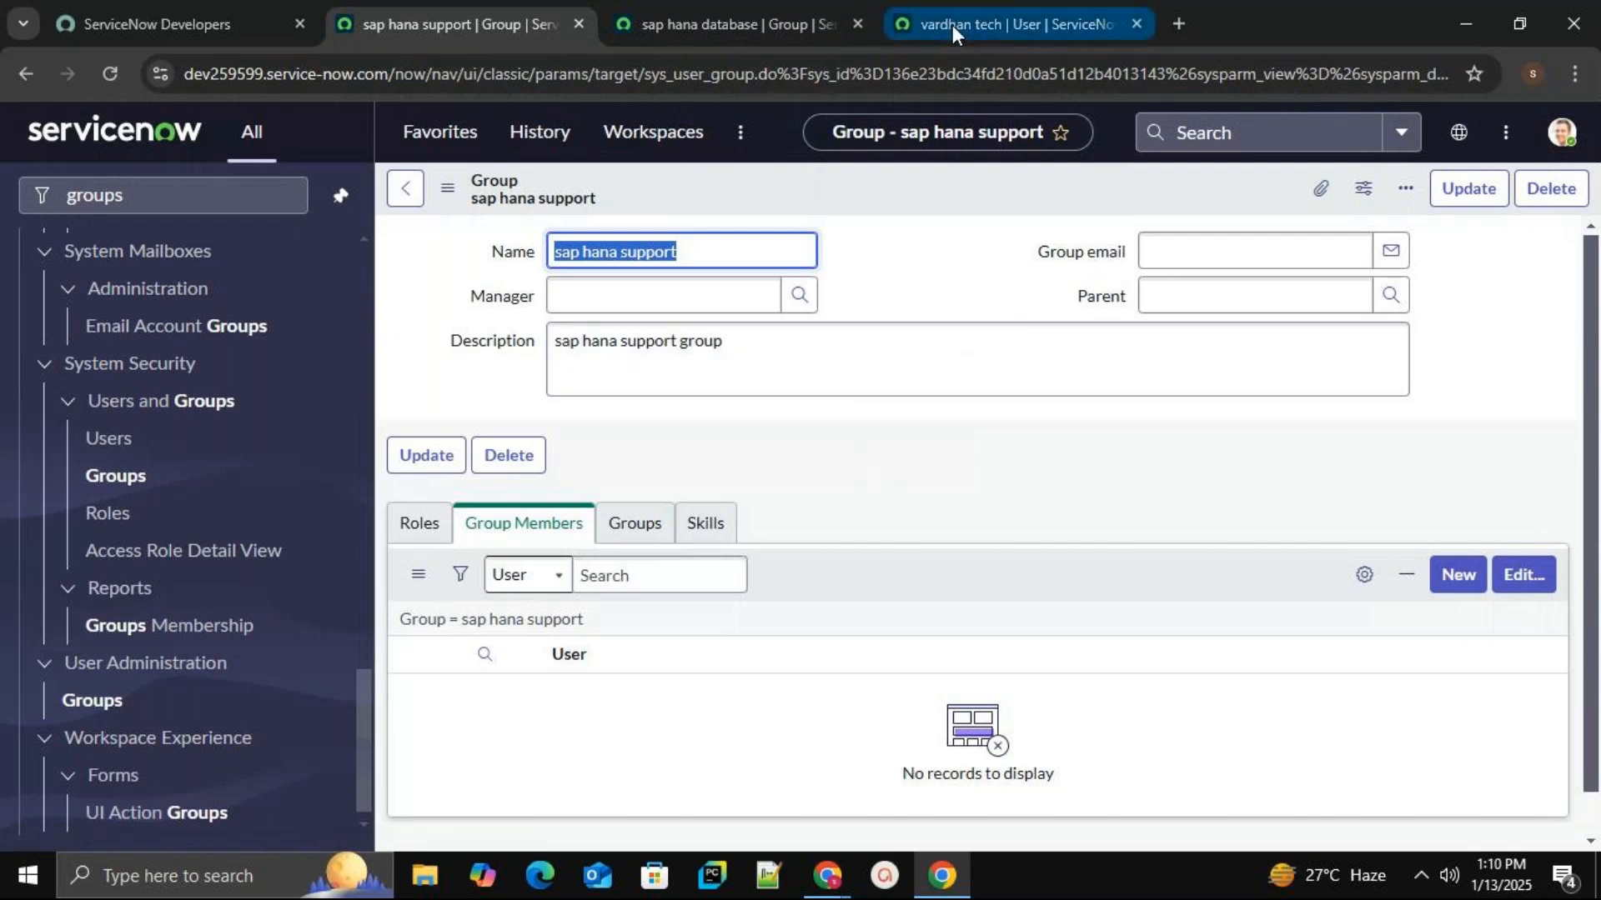
left_click(746, 24)
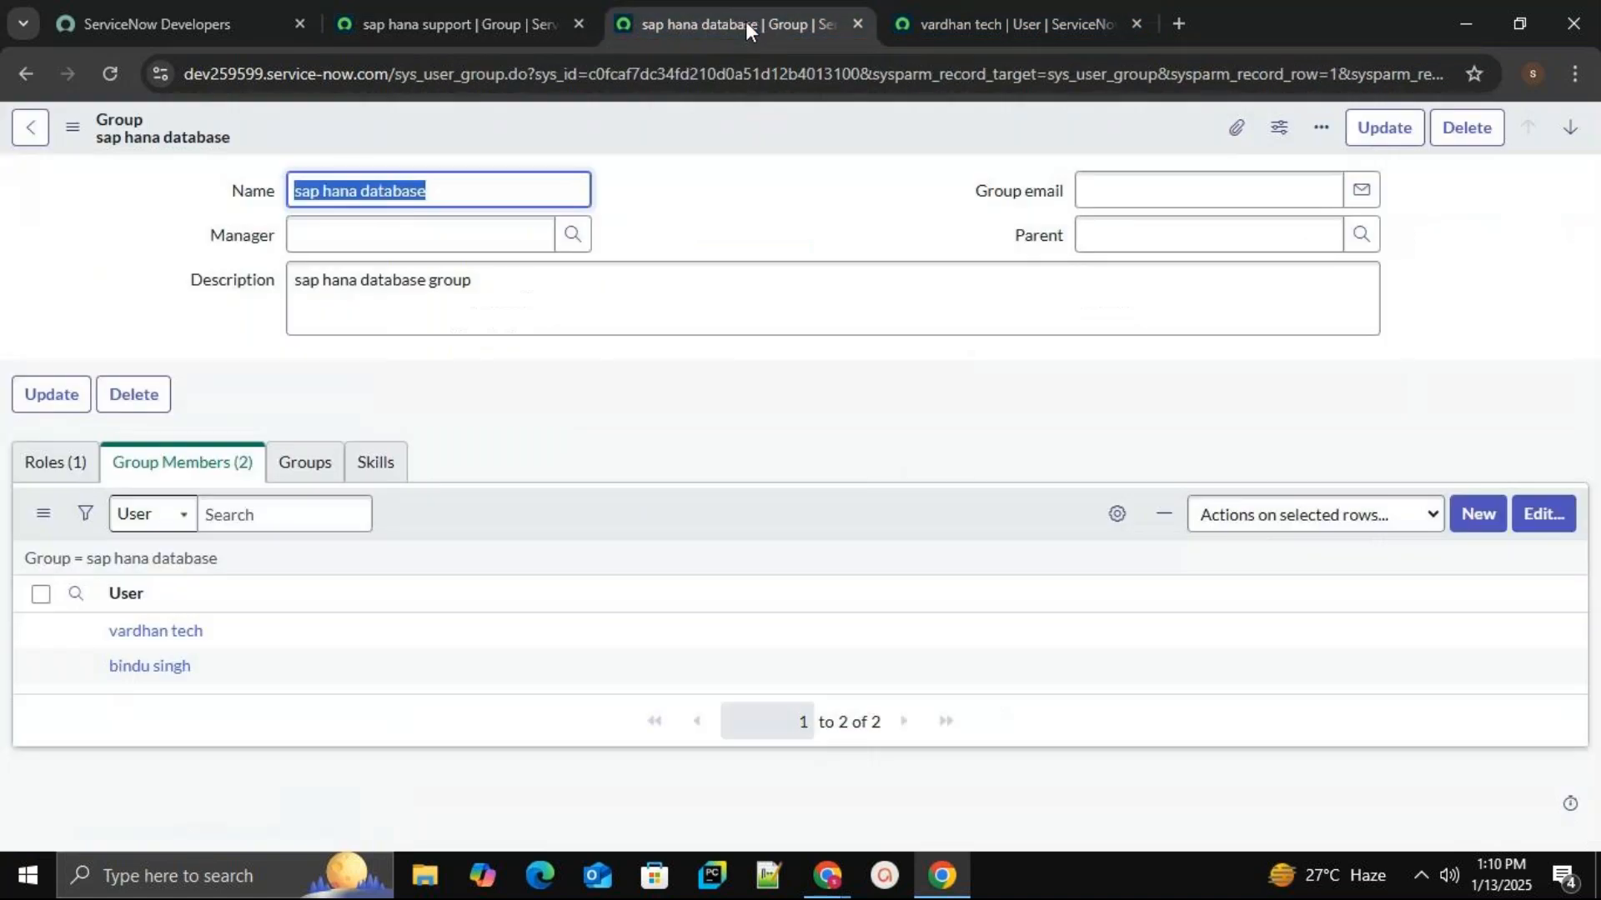
left_click(953, 23)
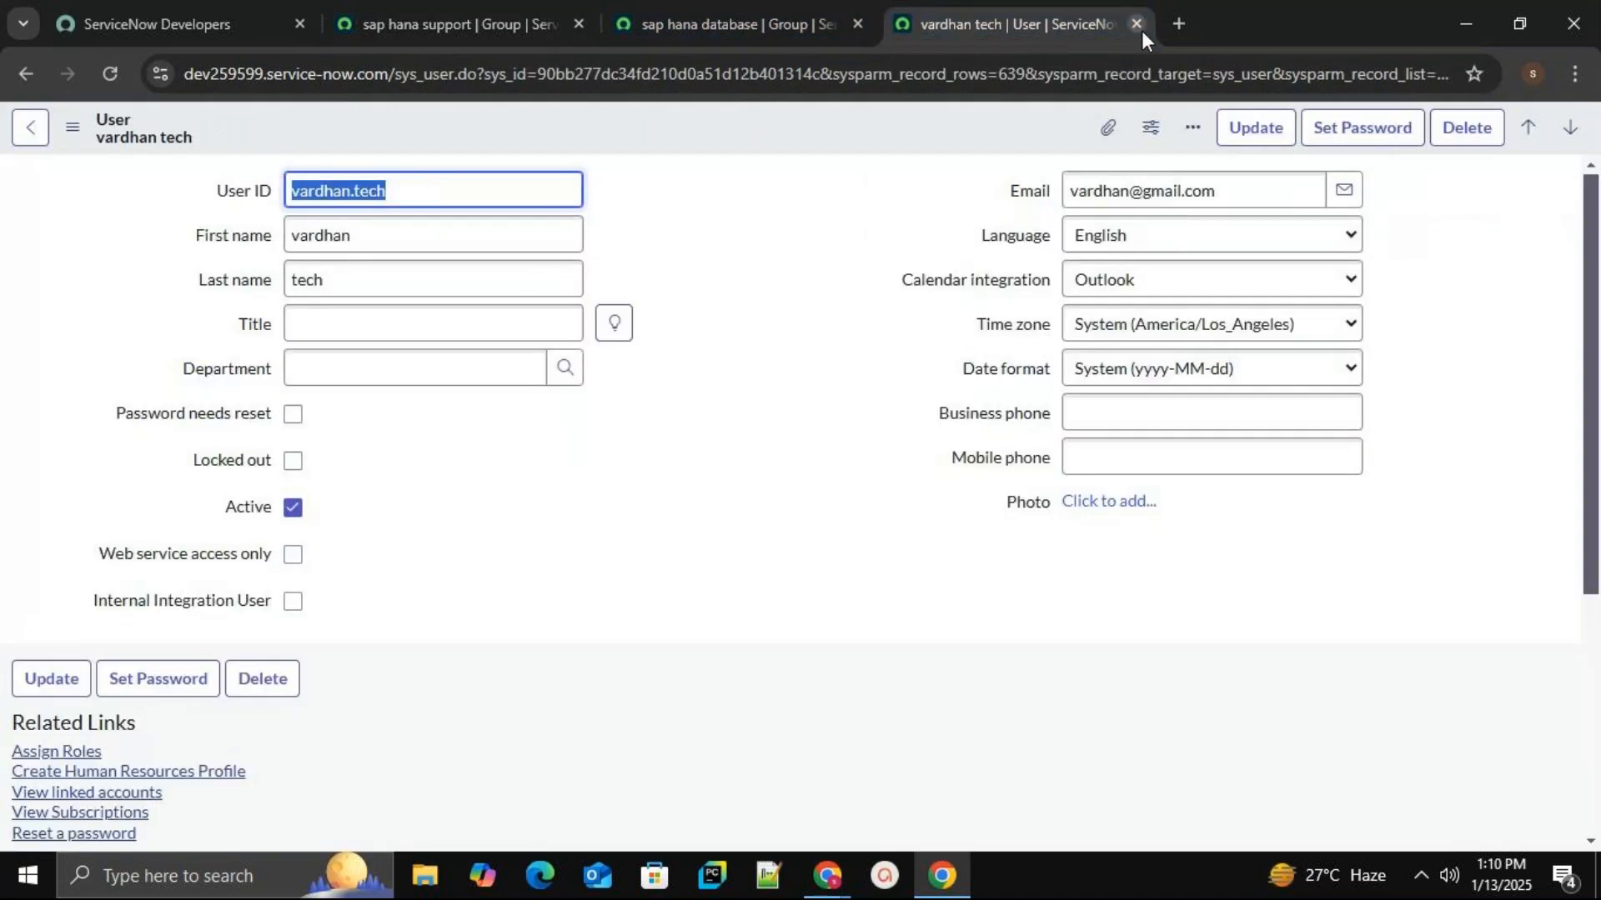
Close the user and group tabs and relaunch the developer instance via Start Building.
left_click(1135, 23)
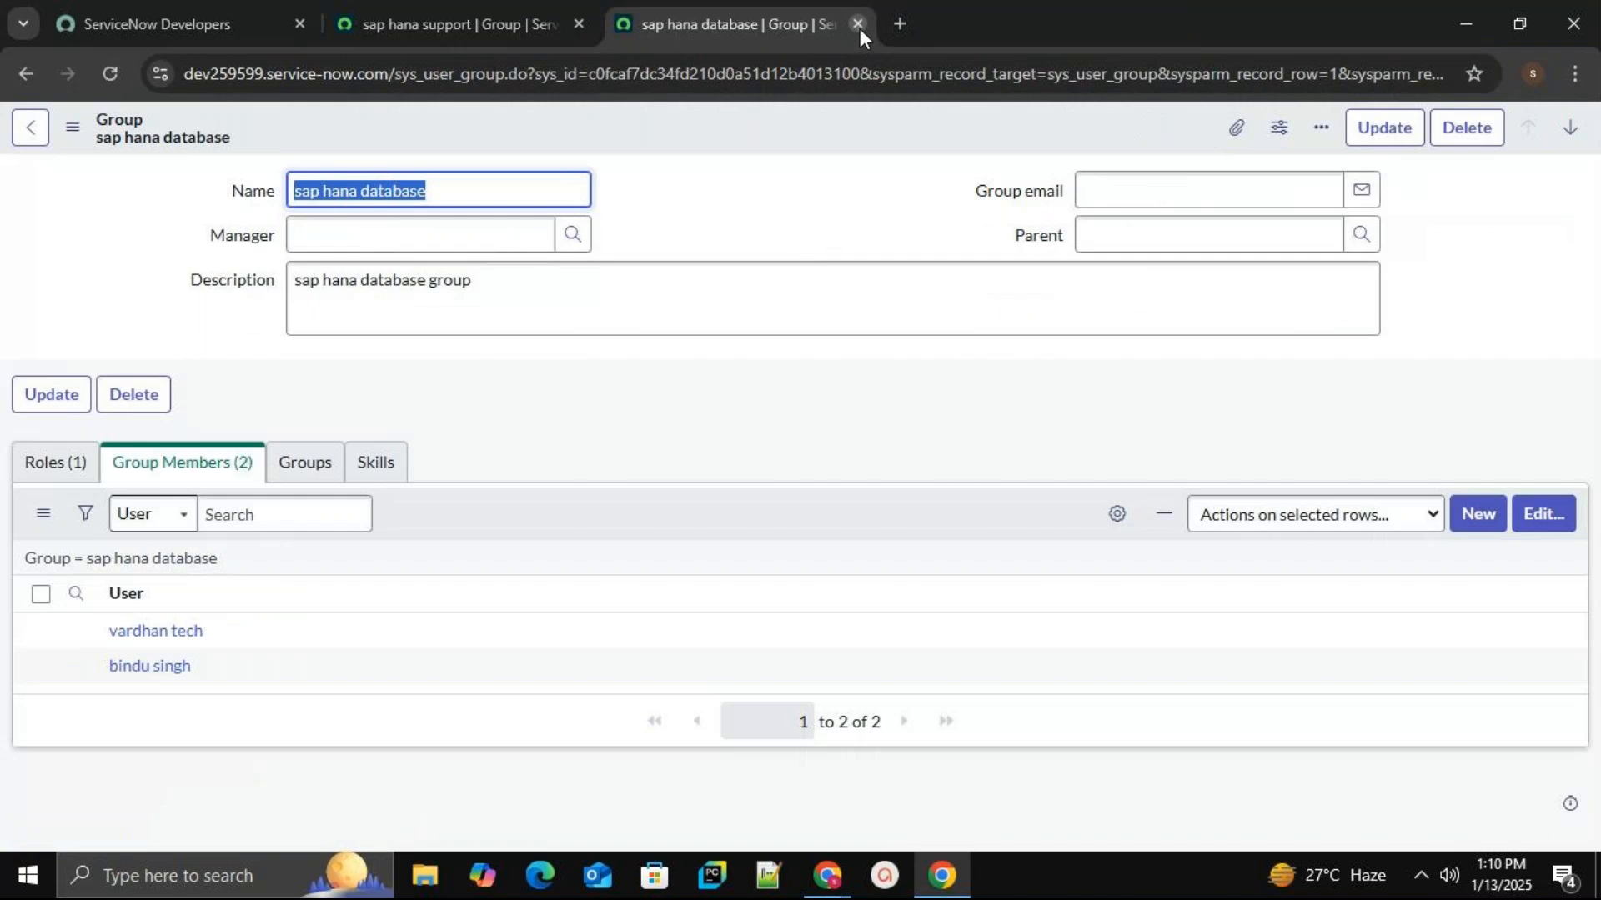
left_click(859, 24)
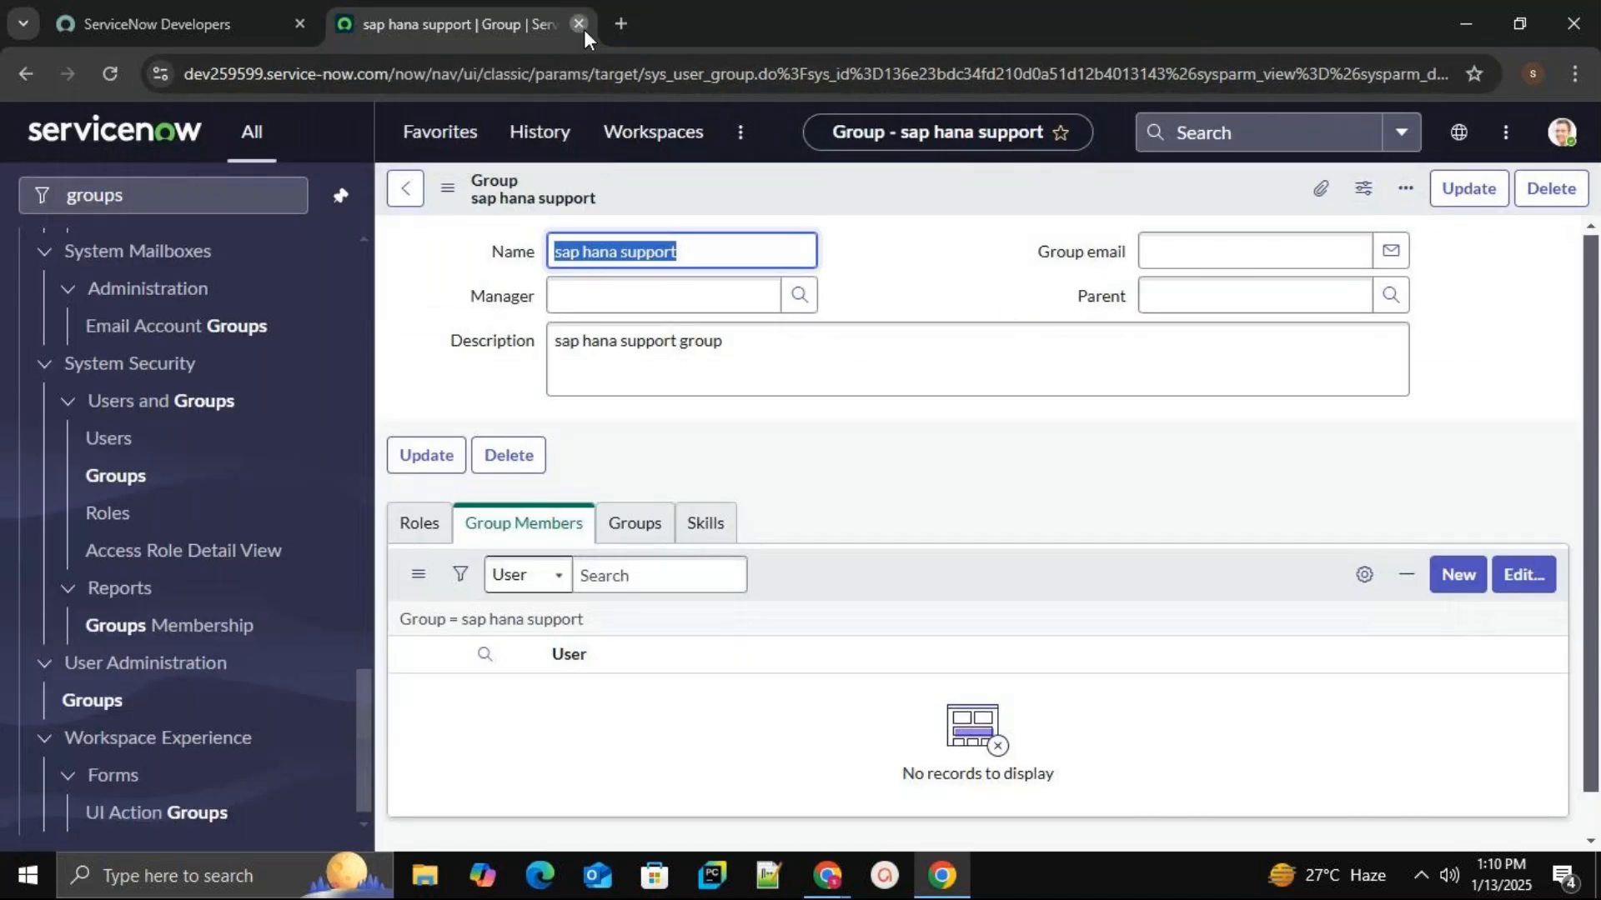
left_click(579, 23)
left_click(400, 627)
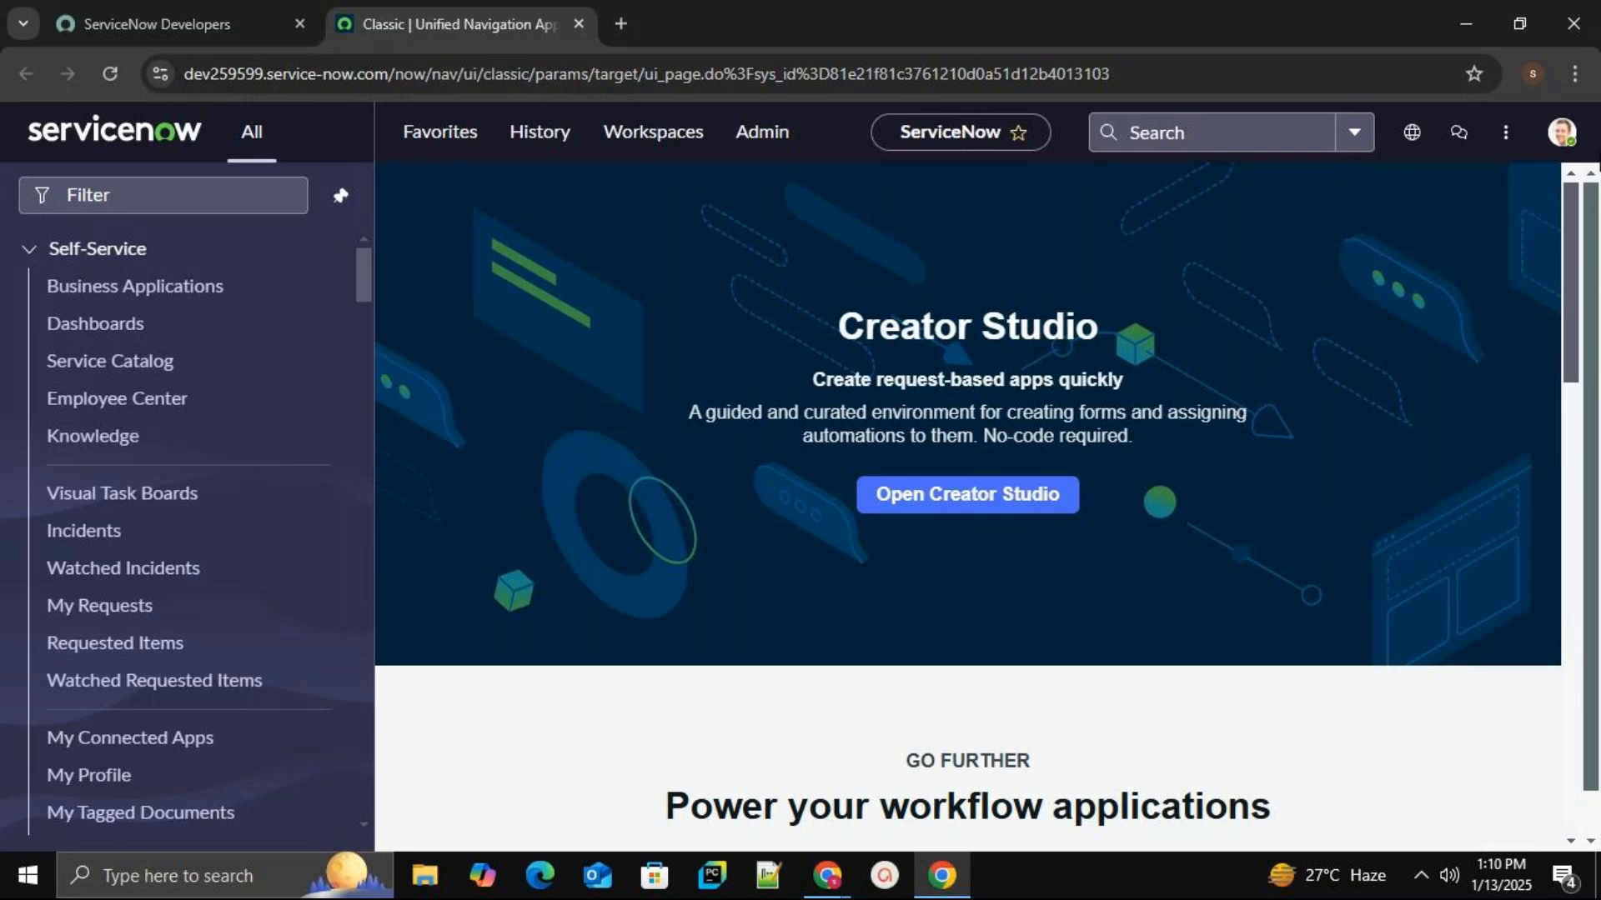
Choose Impersonate user from the administrator's profile avatar menu.
left_click(1562, 132)
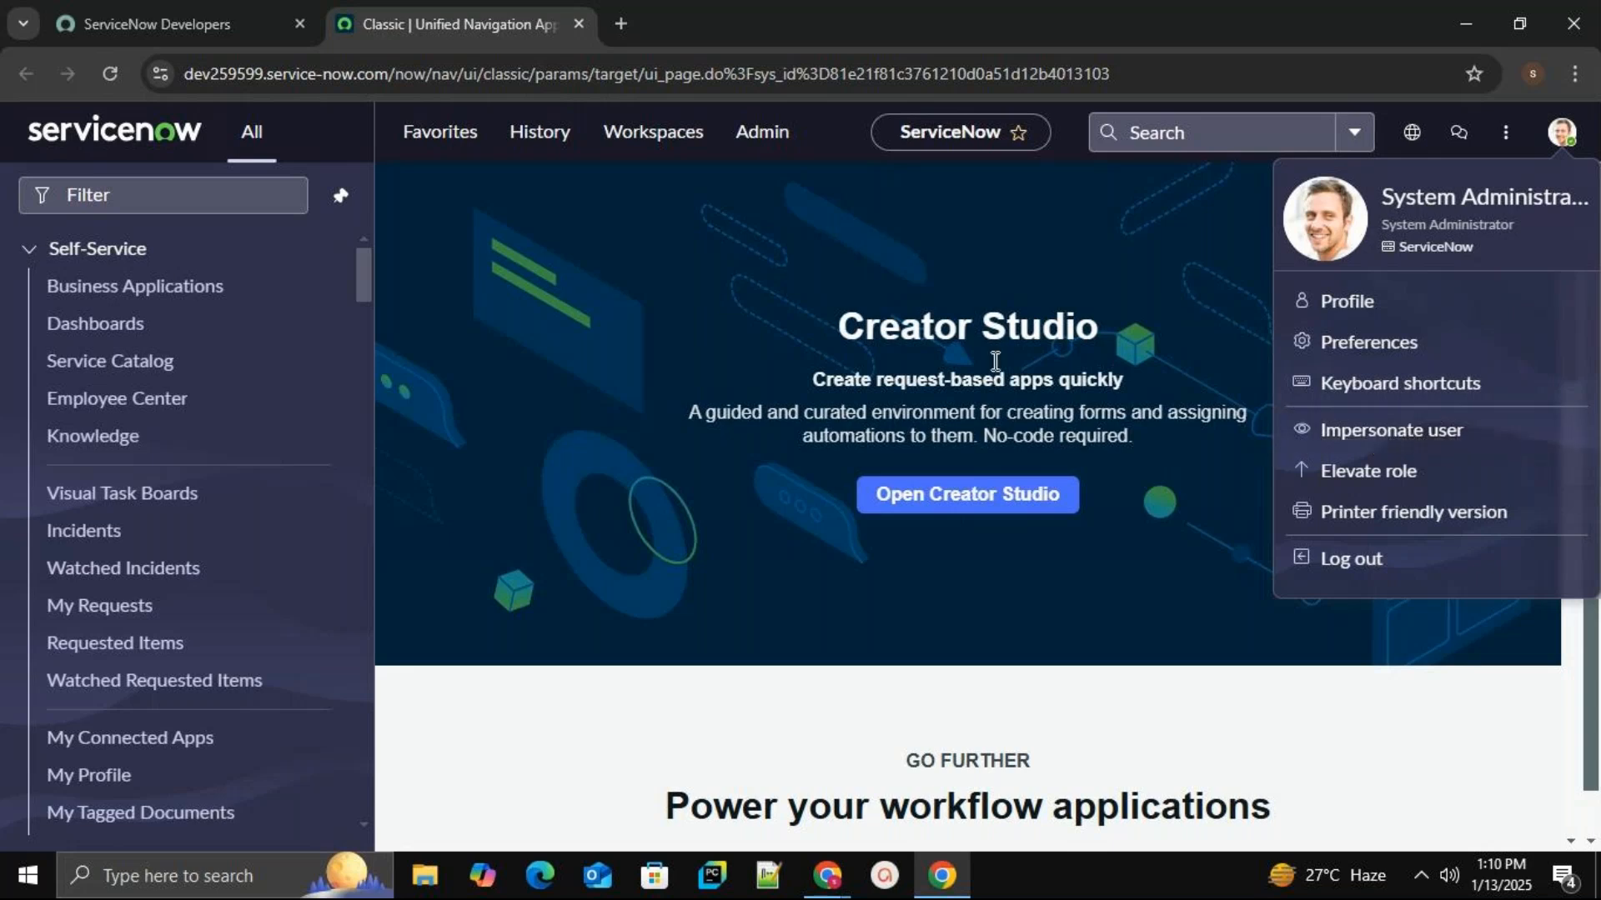
left_click(798, 294)
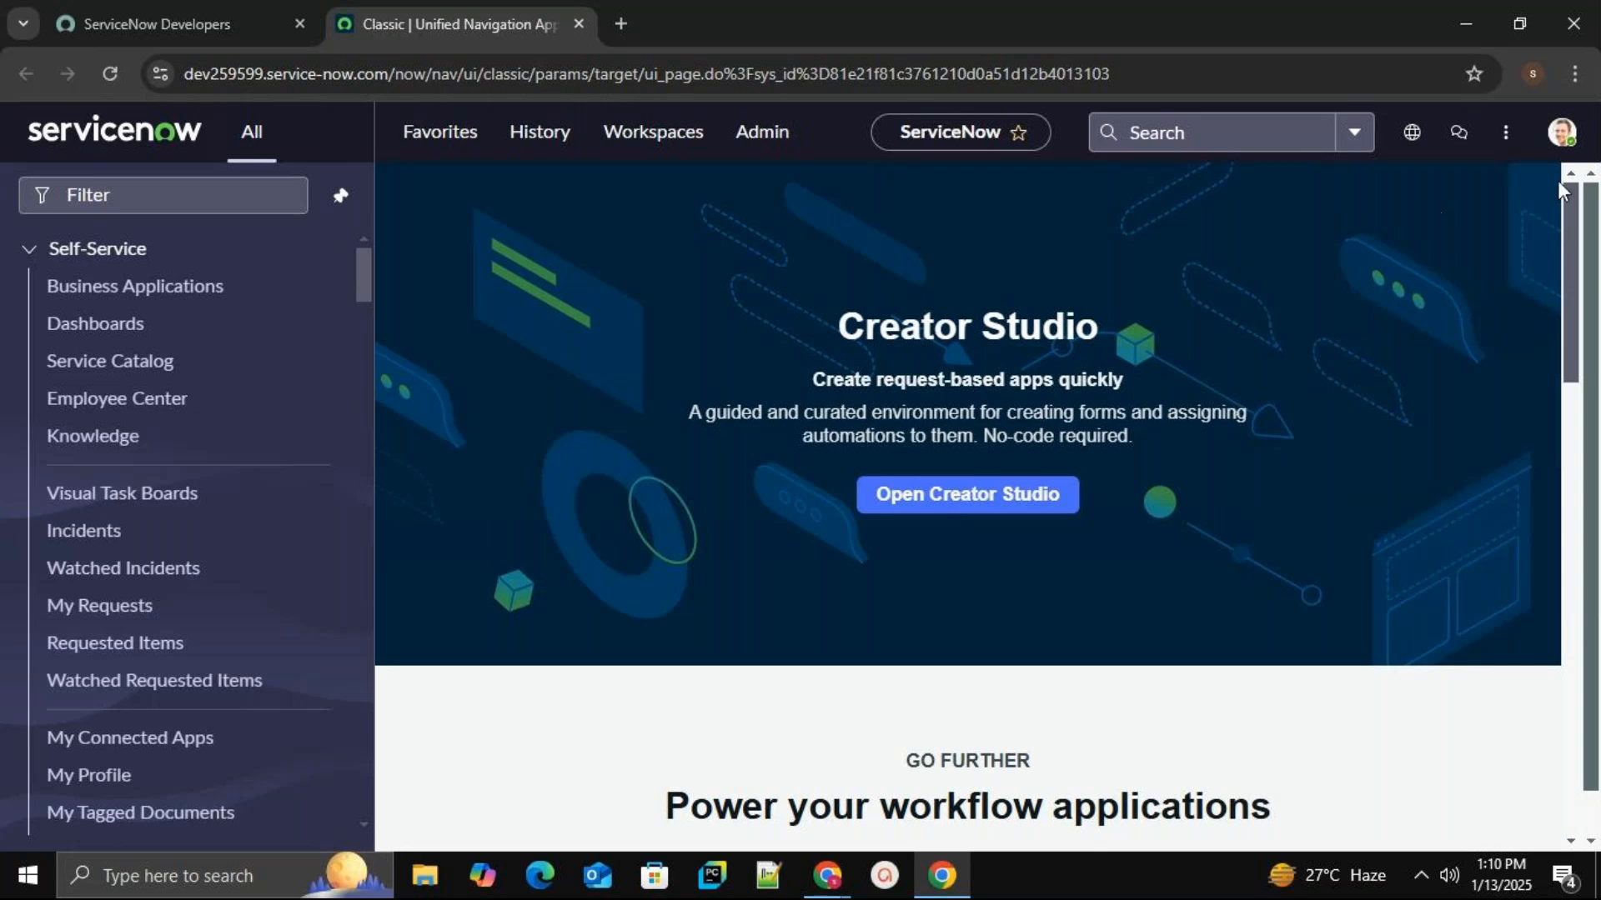
left_click(1561, 135)
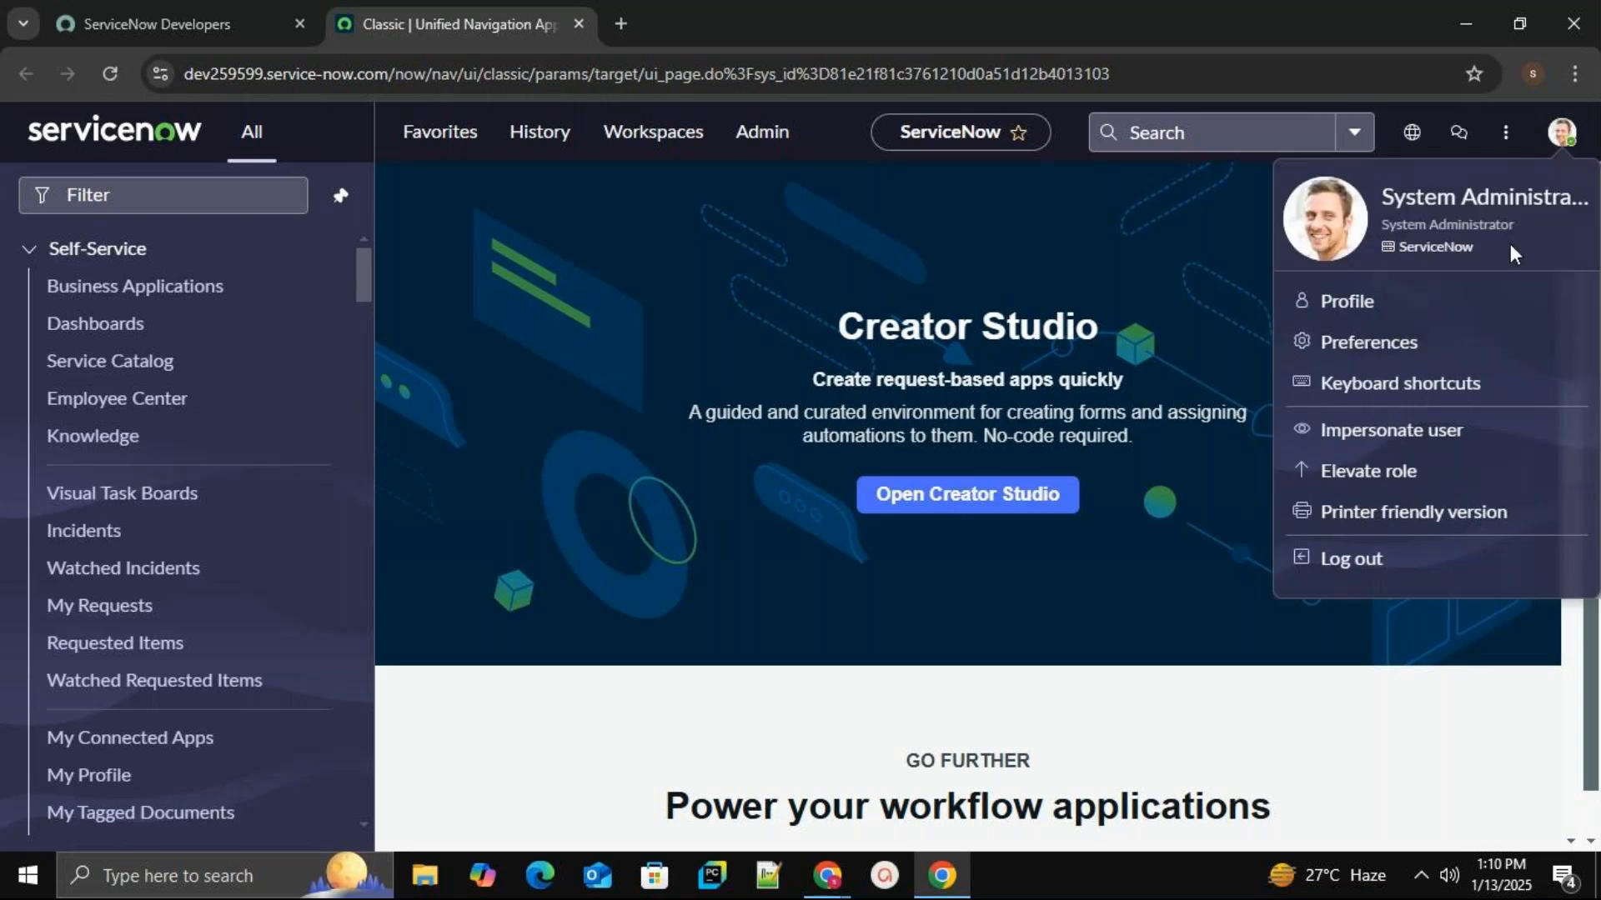
left_click(1392, 432)
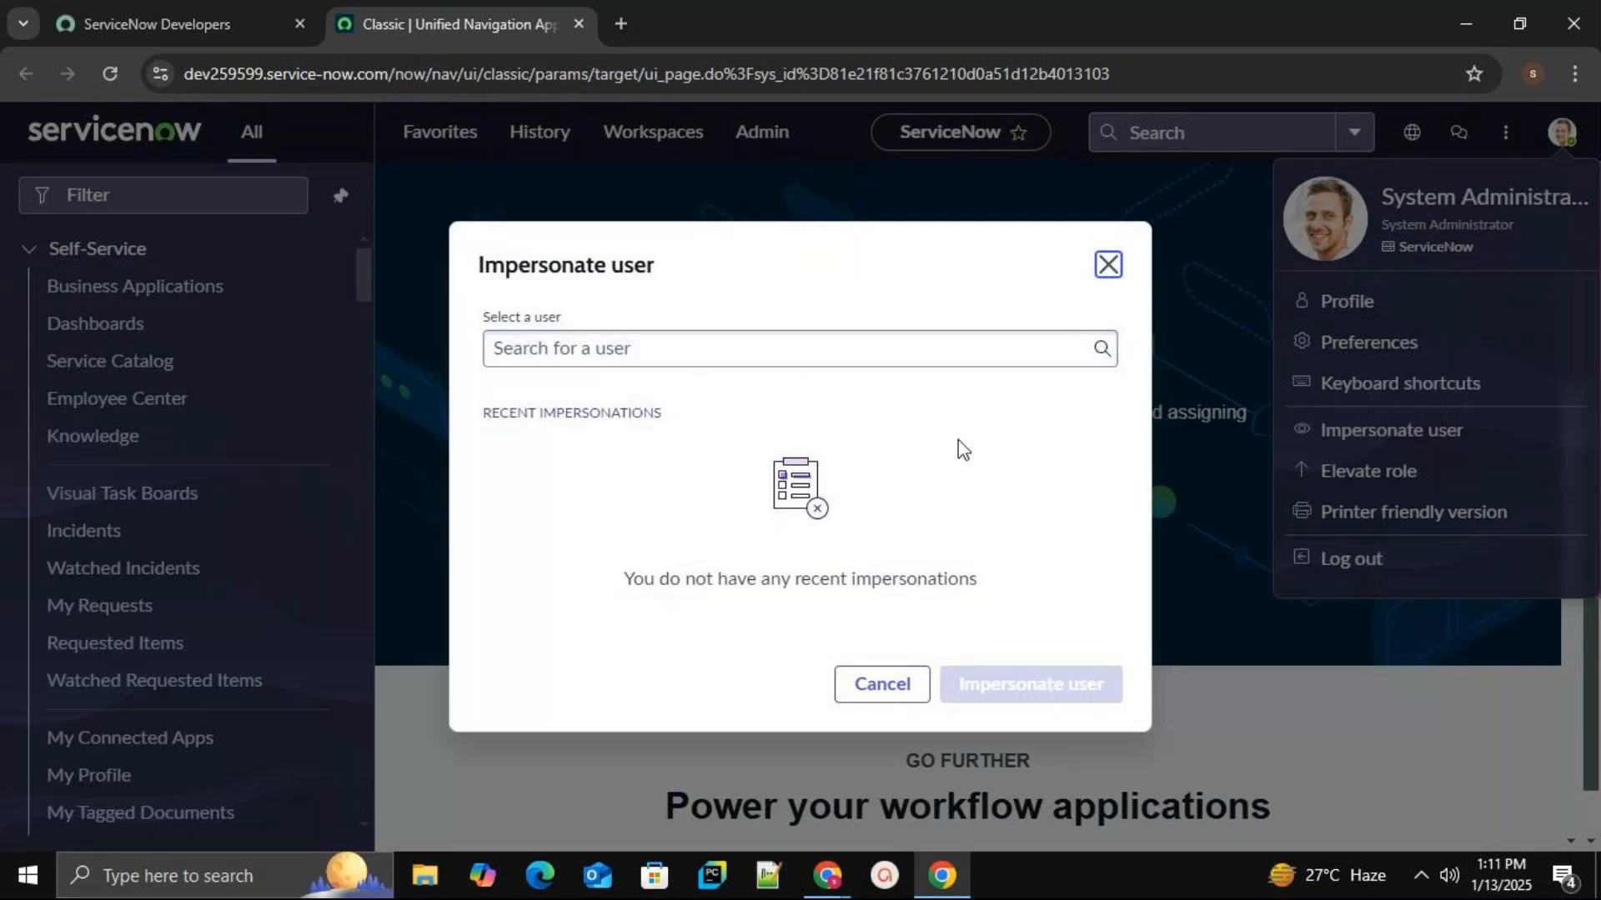
Select a demo user from the Impersonate user dialog's list and start impersonating them.
left_click(597, 358)
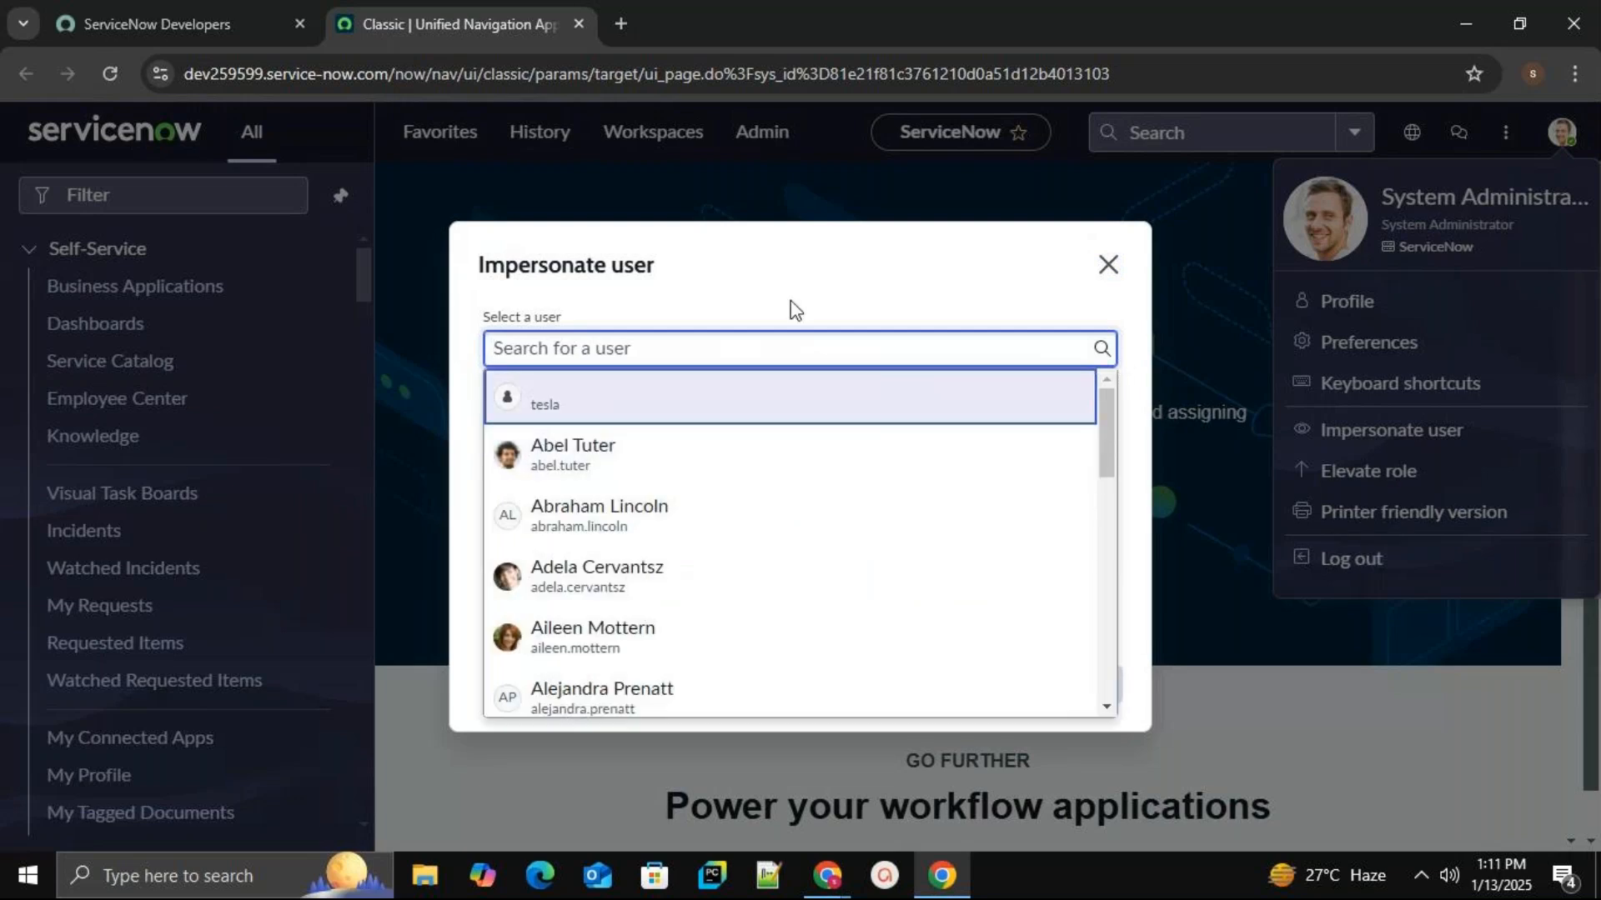
scroll(768, 511, "down", 5)
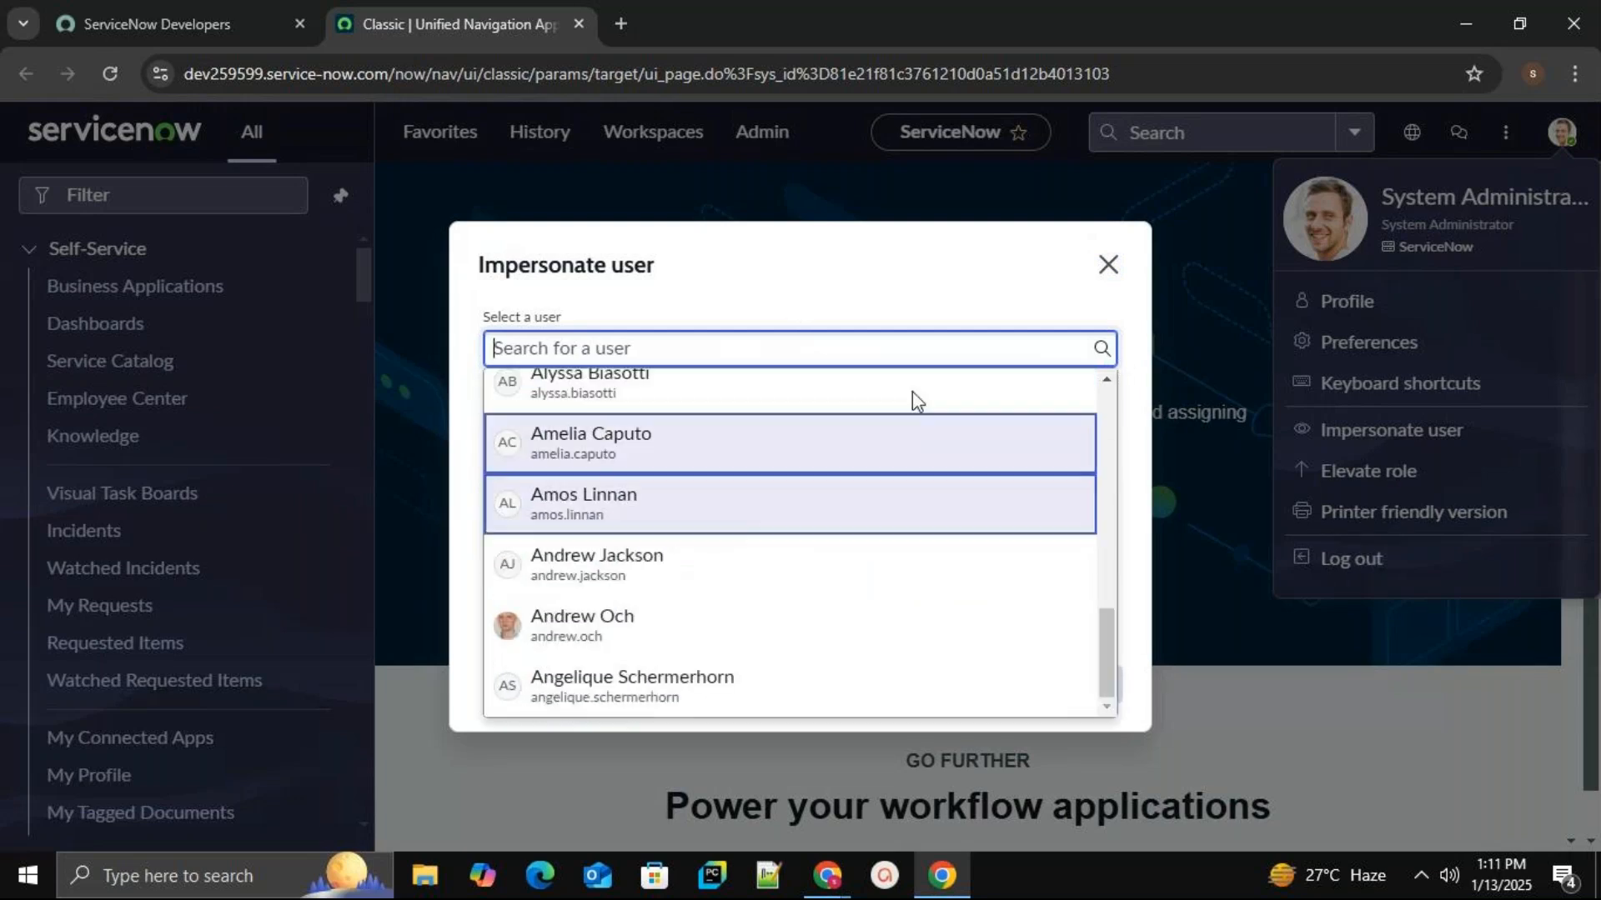
left_click(1112, 268)
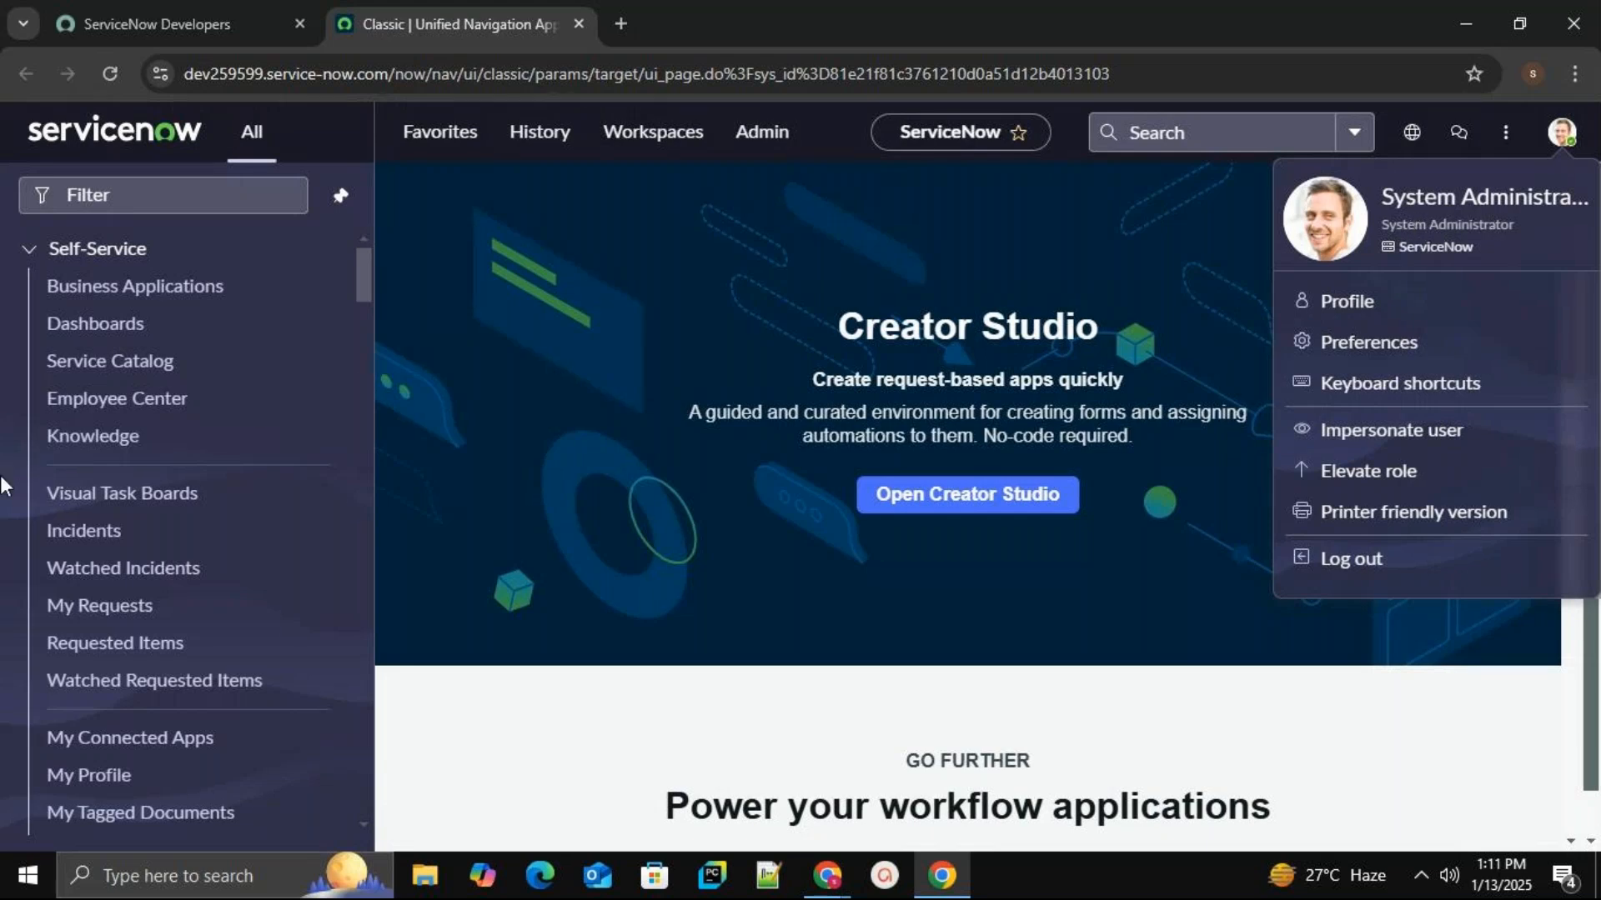
scroll(199, 449, "down", 15)
scroll(197, 500, "down", 5)
scroll(188, 584, "up", 20)
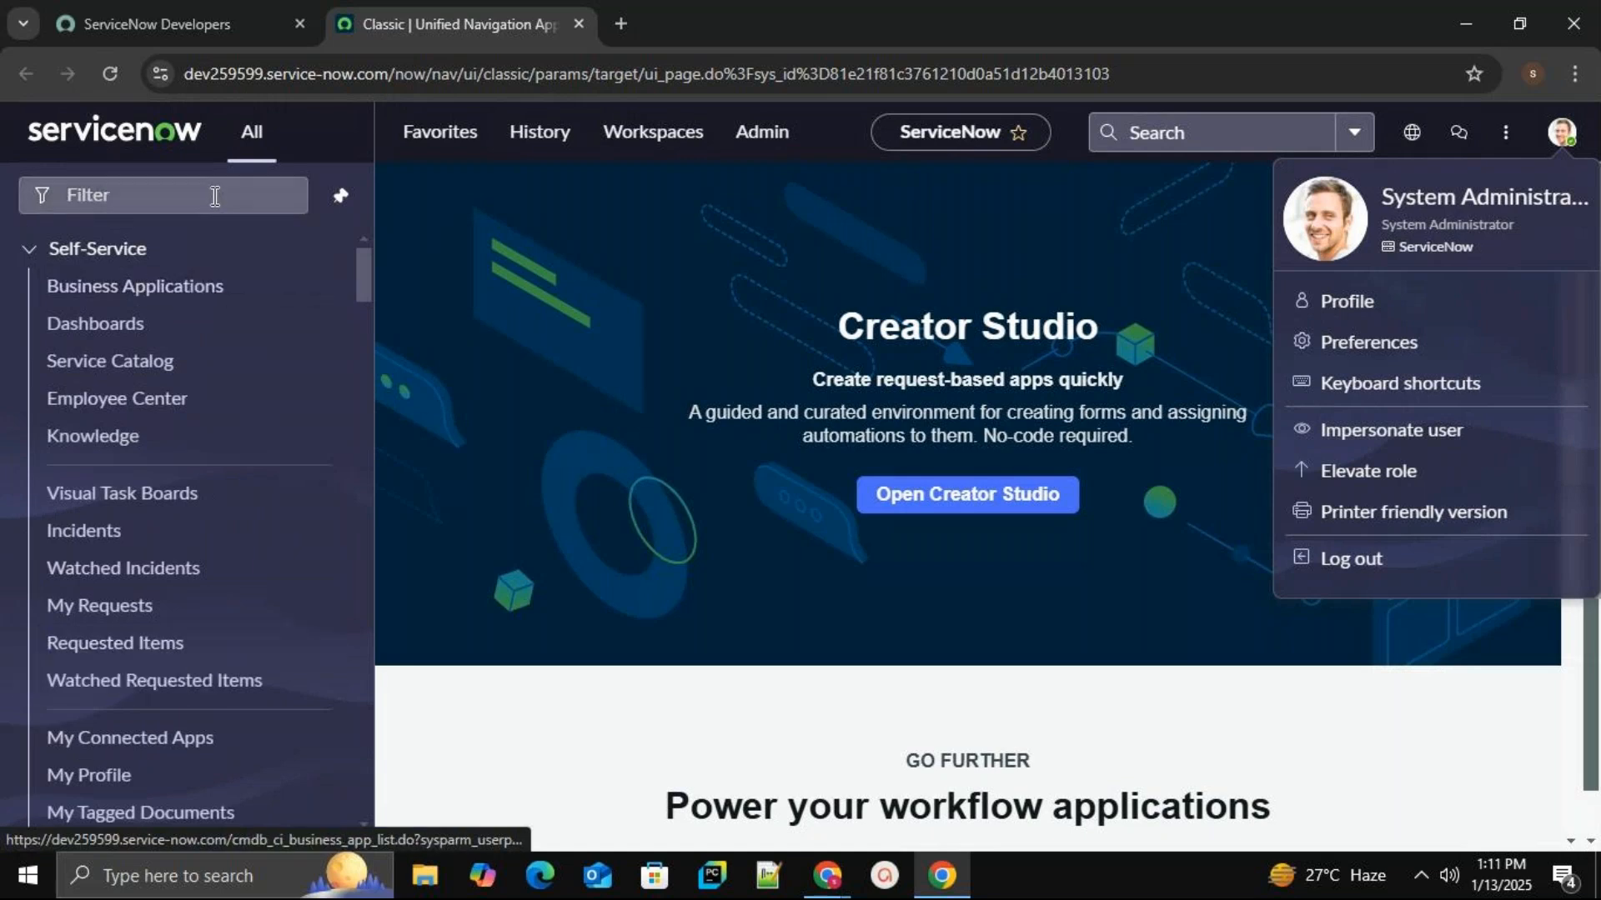
left_click(1390, 434)
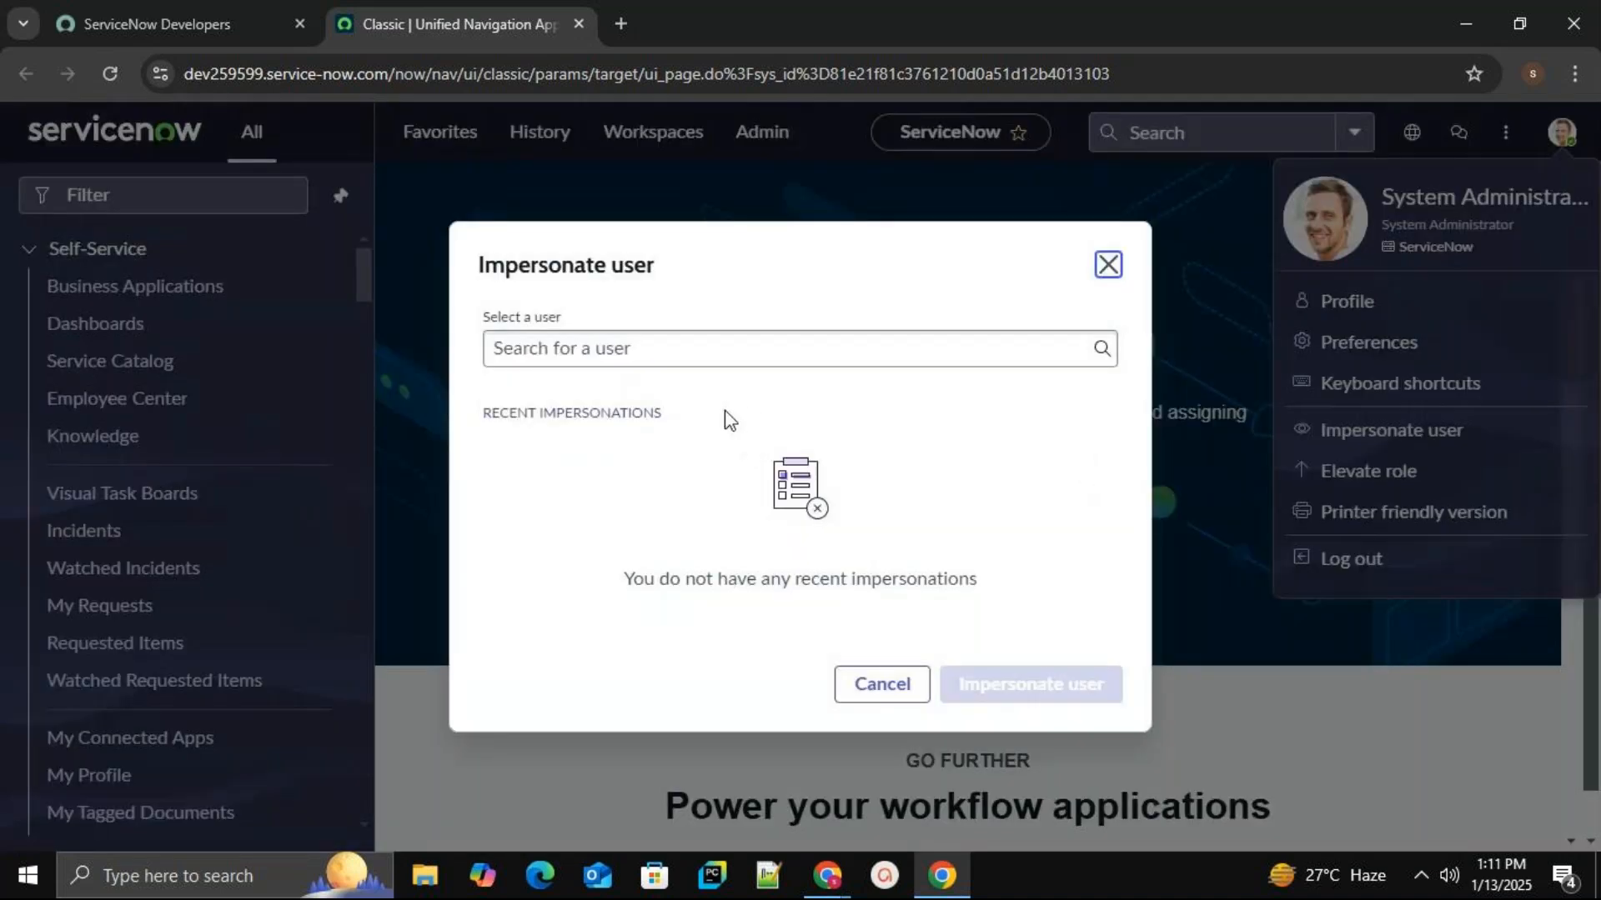
left_click(754, 357)
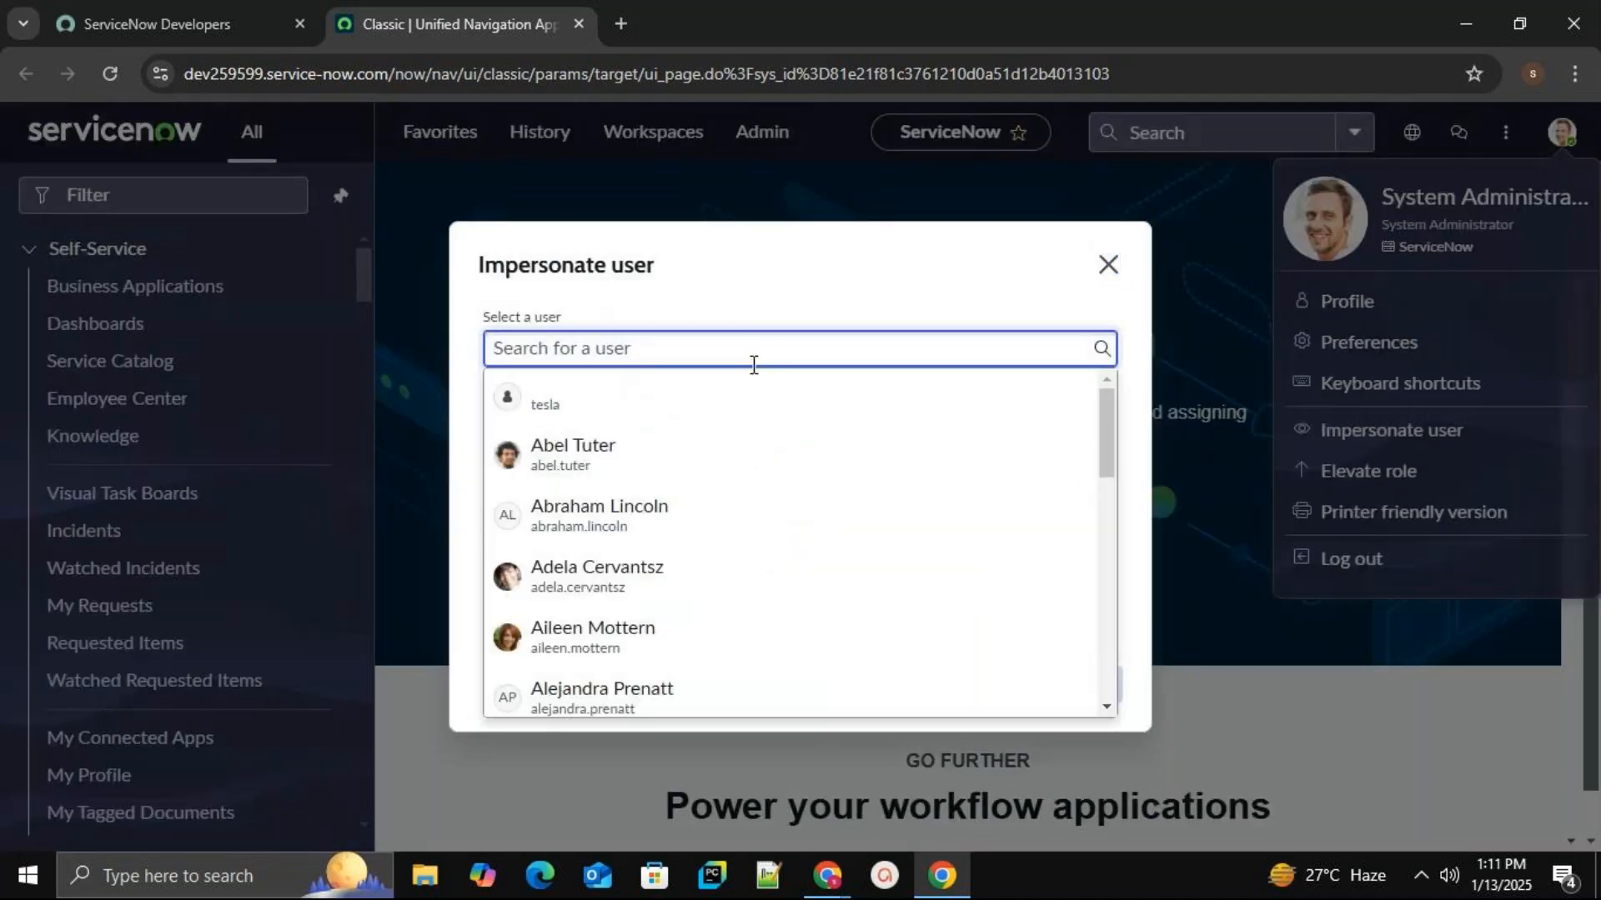
left_click_drag(1105, 460, 1102, 509)
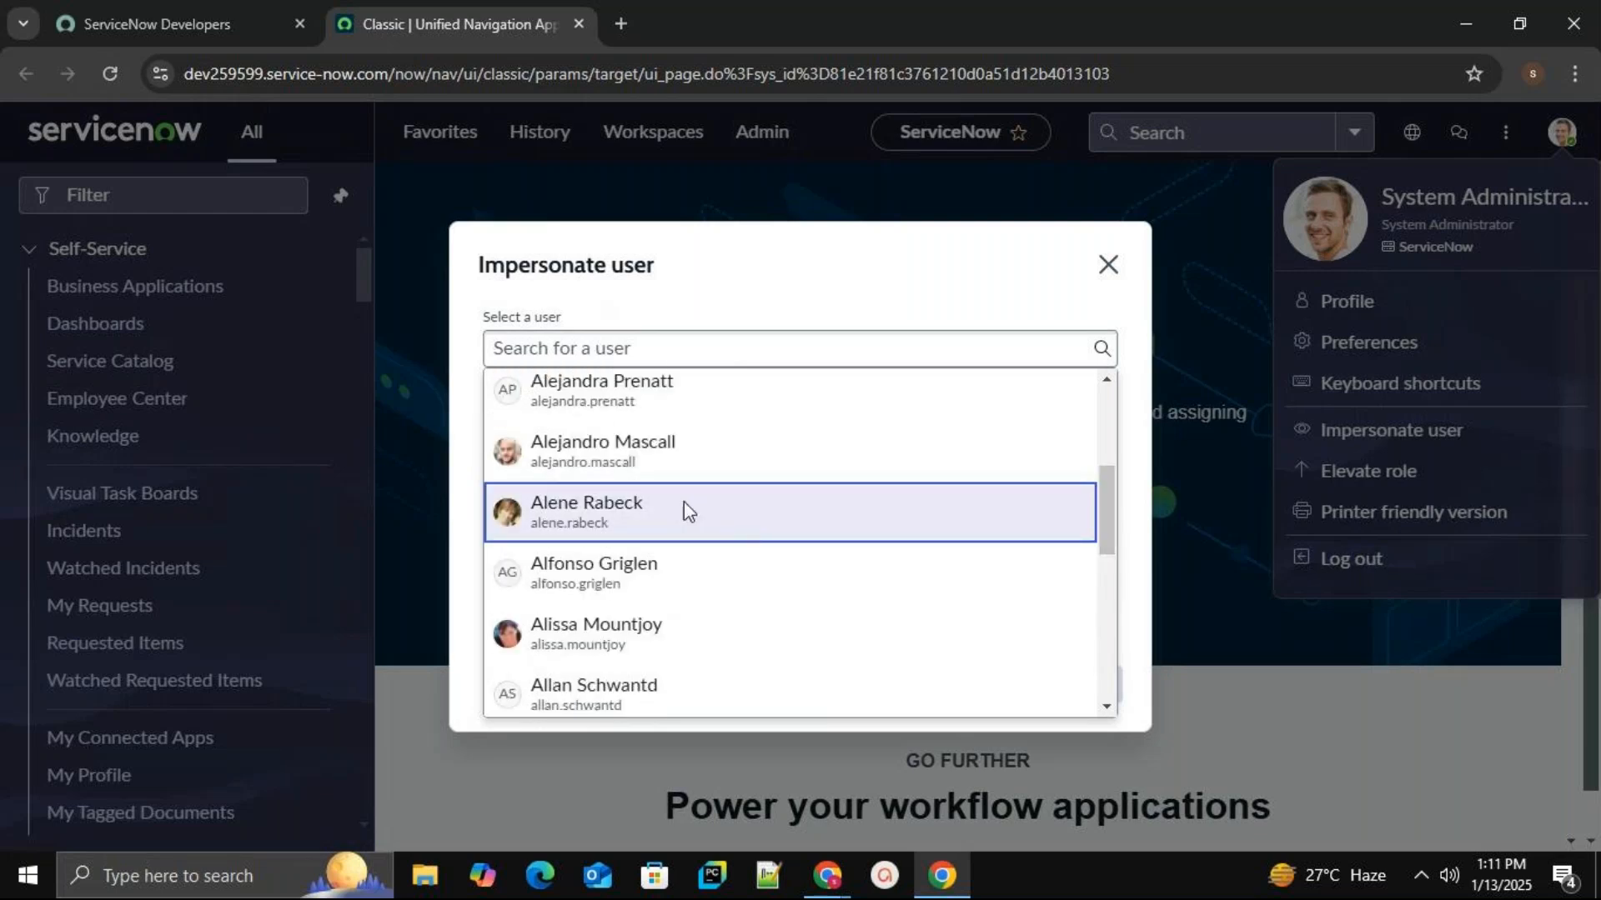
left_click(685, 512)
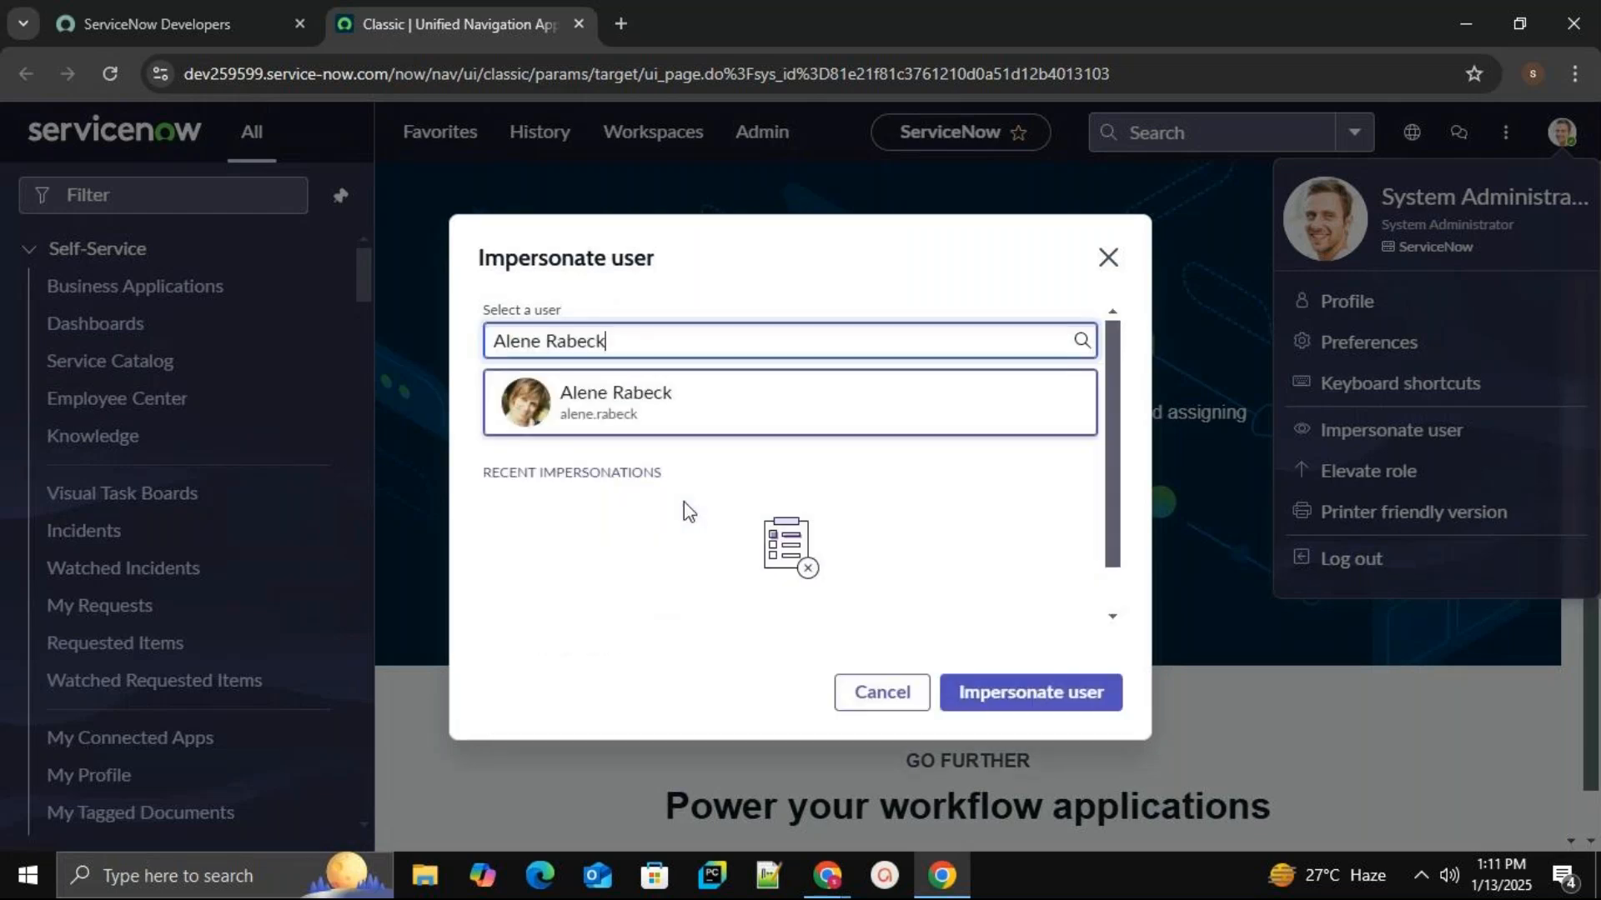
left_click(1056, 706)
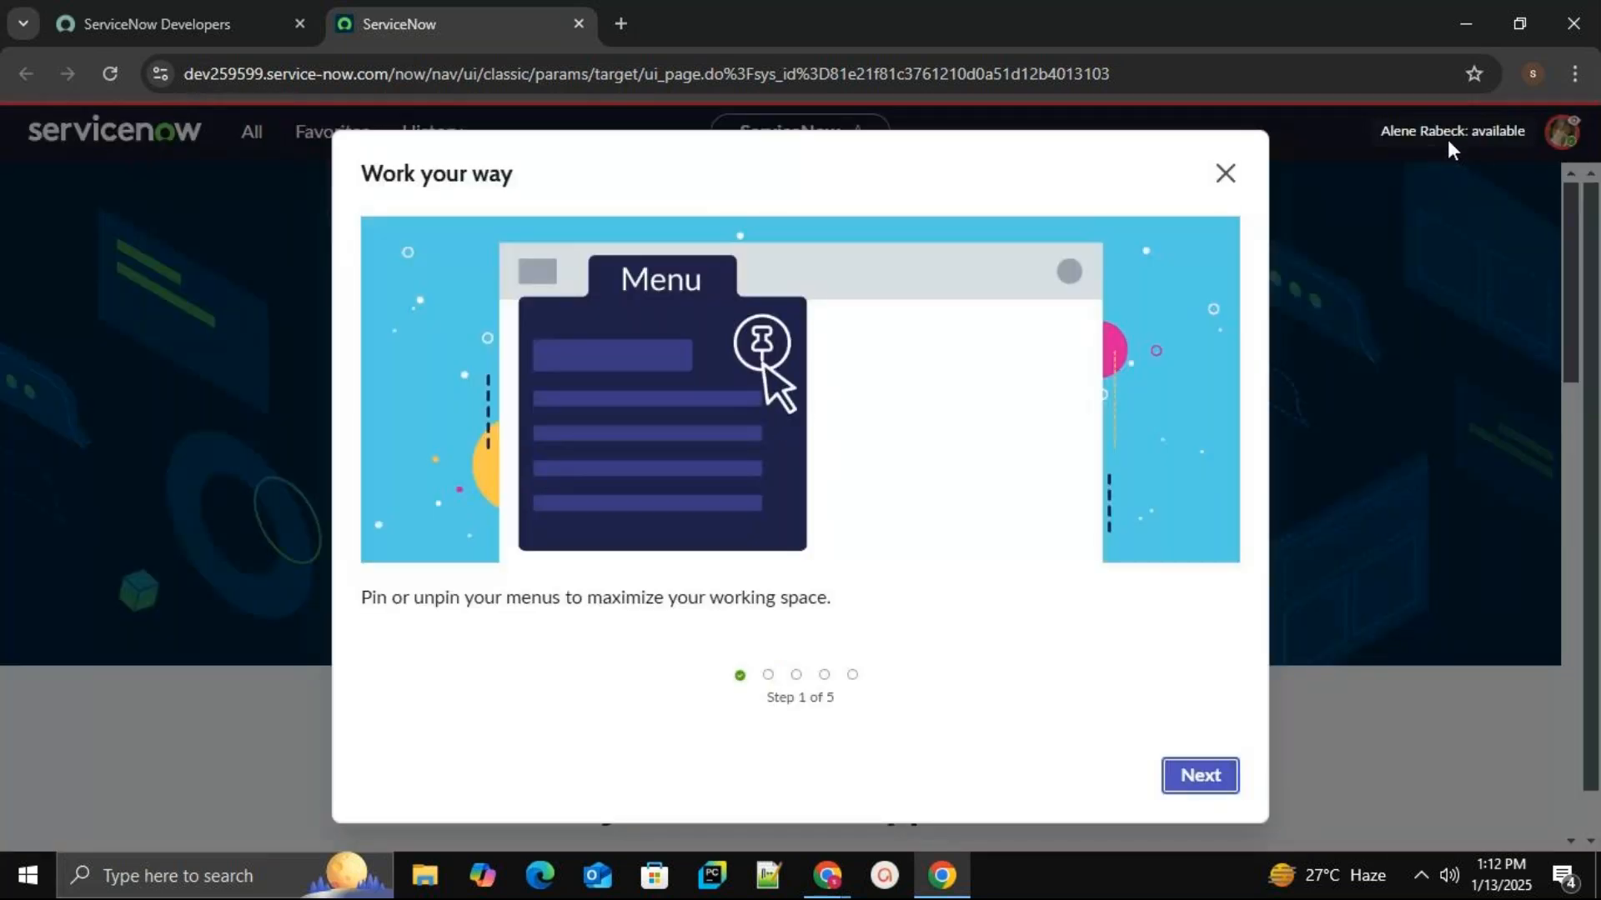
Dismiss the Work your way tour and browse the impersonated user's limited All menu.
left_click(1217, 182)
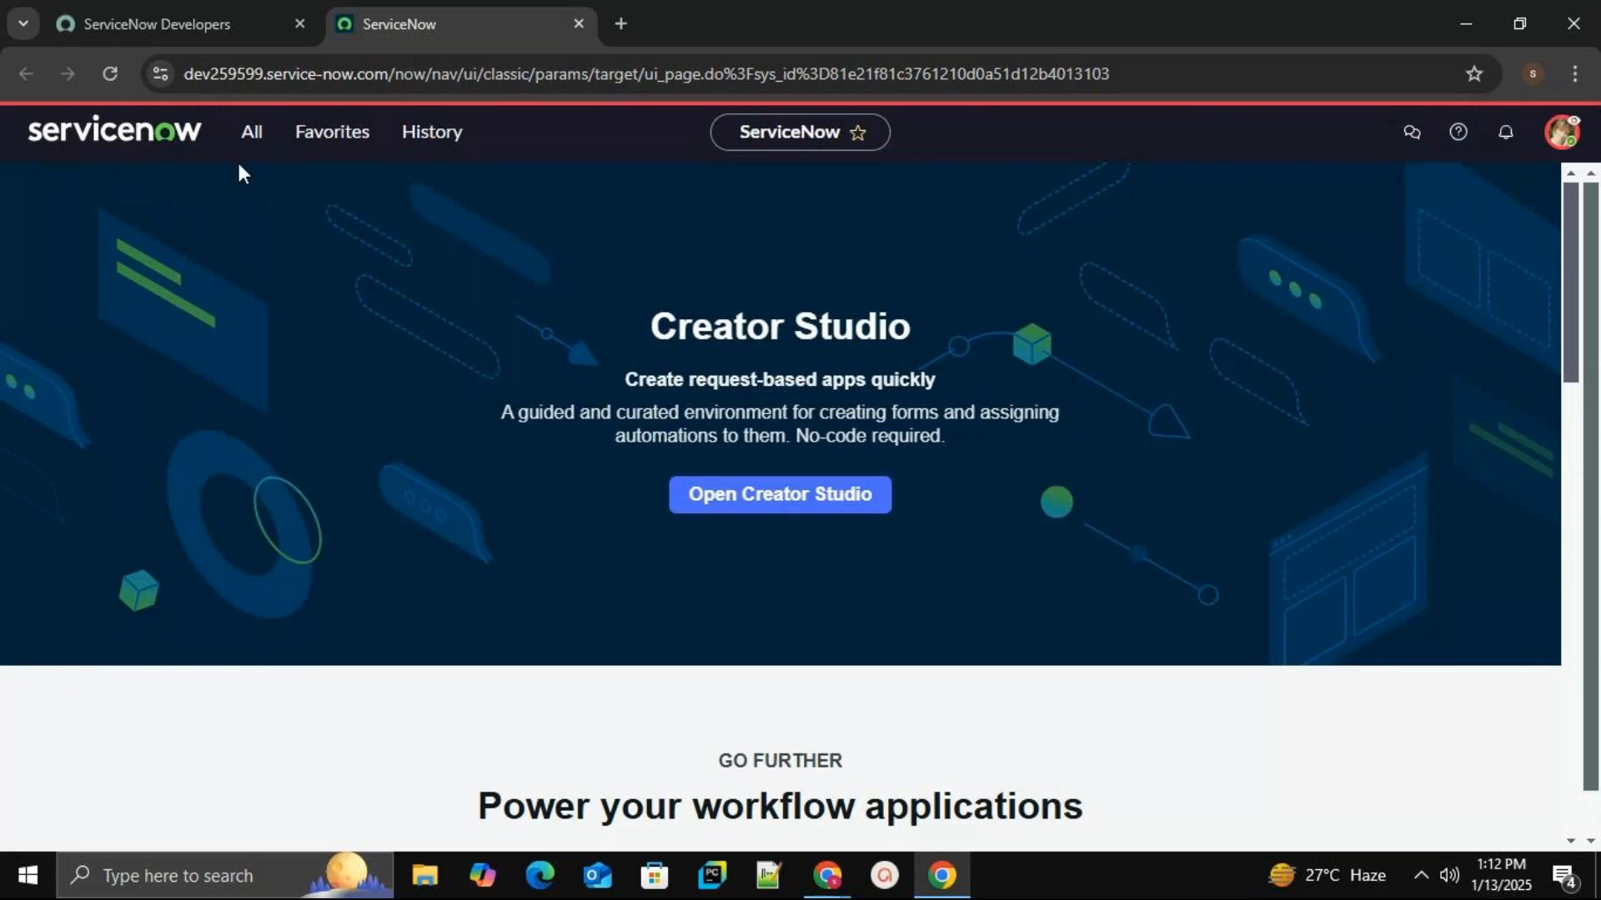
left_click(251, 152)
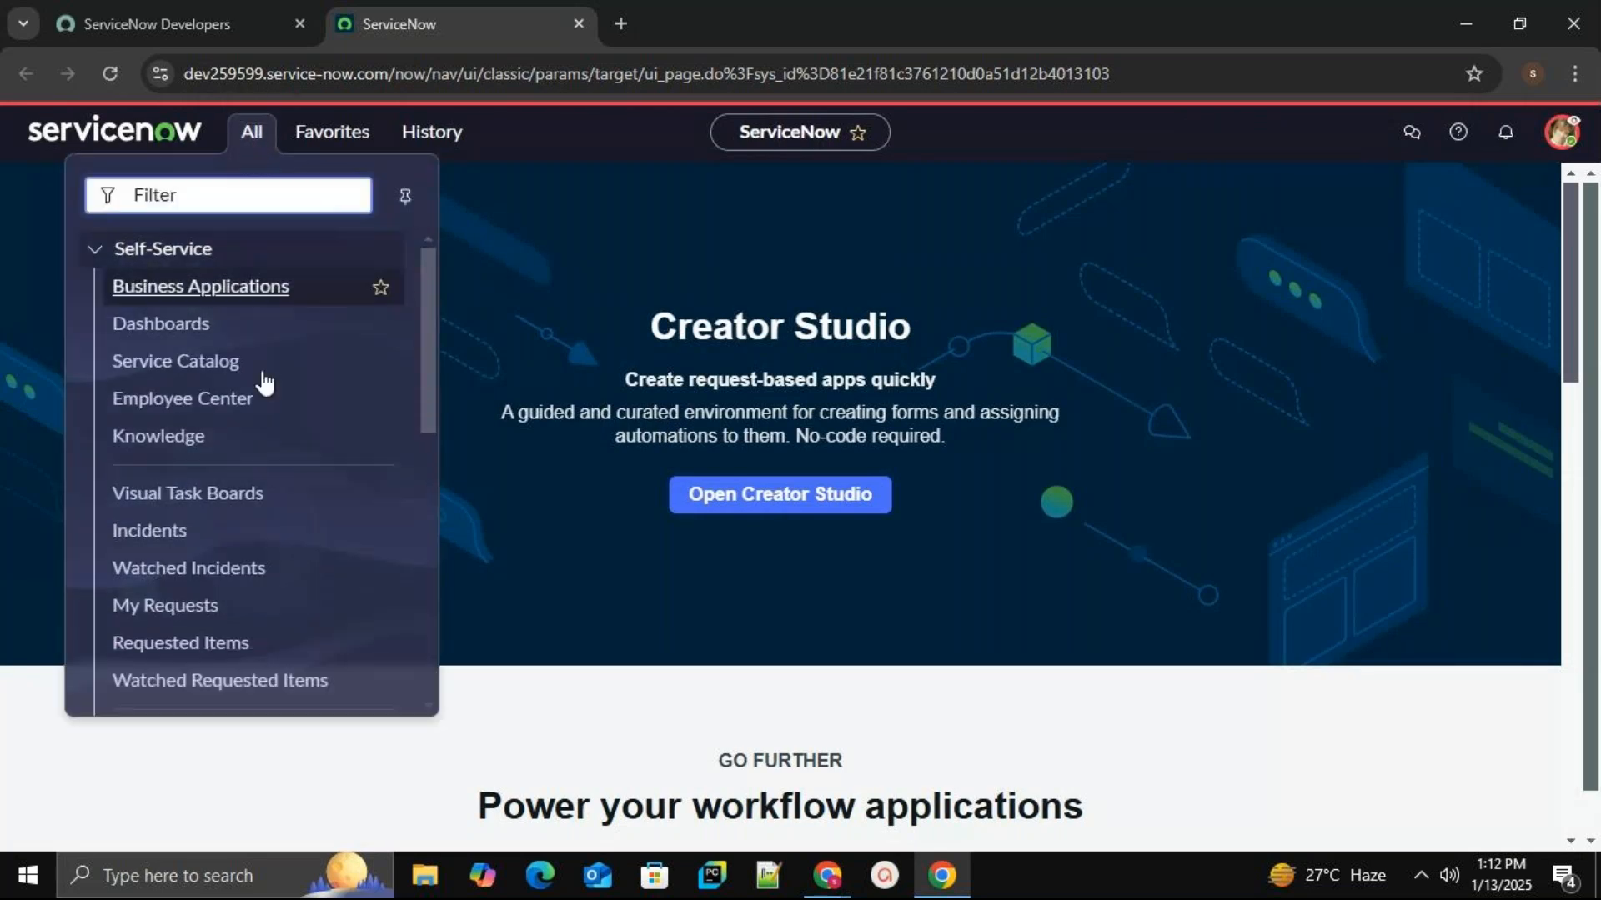
scroll(266, 392, "down", 5)
scroll(268, 408, "up", 6)
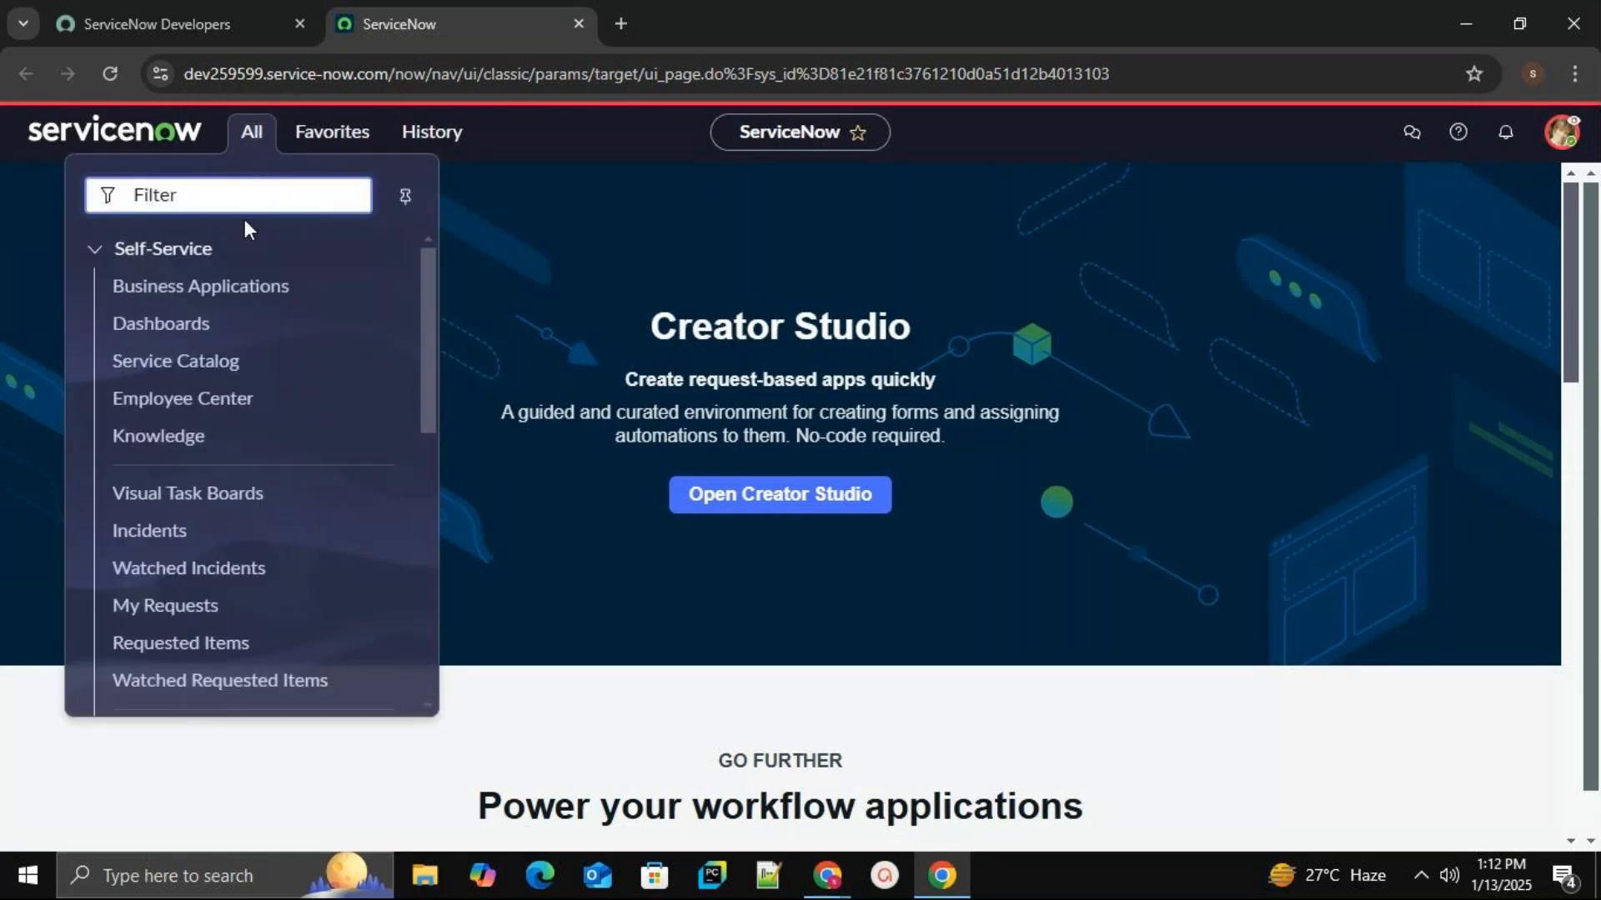
scroll(218, 461, "down", 5)
scroll(217, 467, "up", 5)
scroll(241, 401, "down", 5)
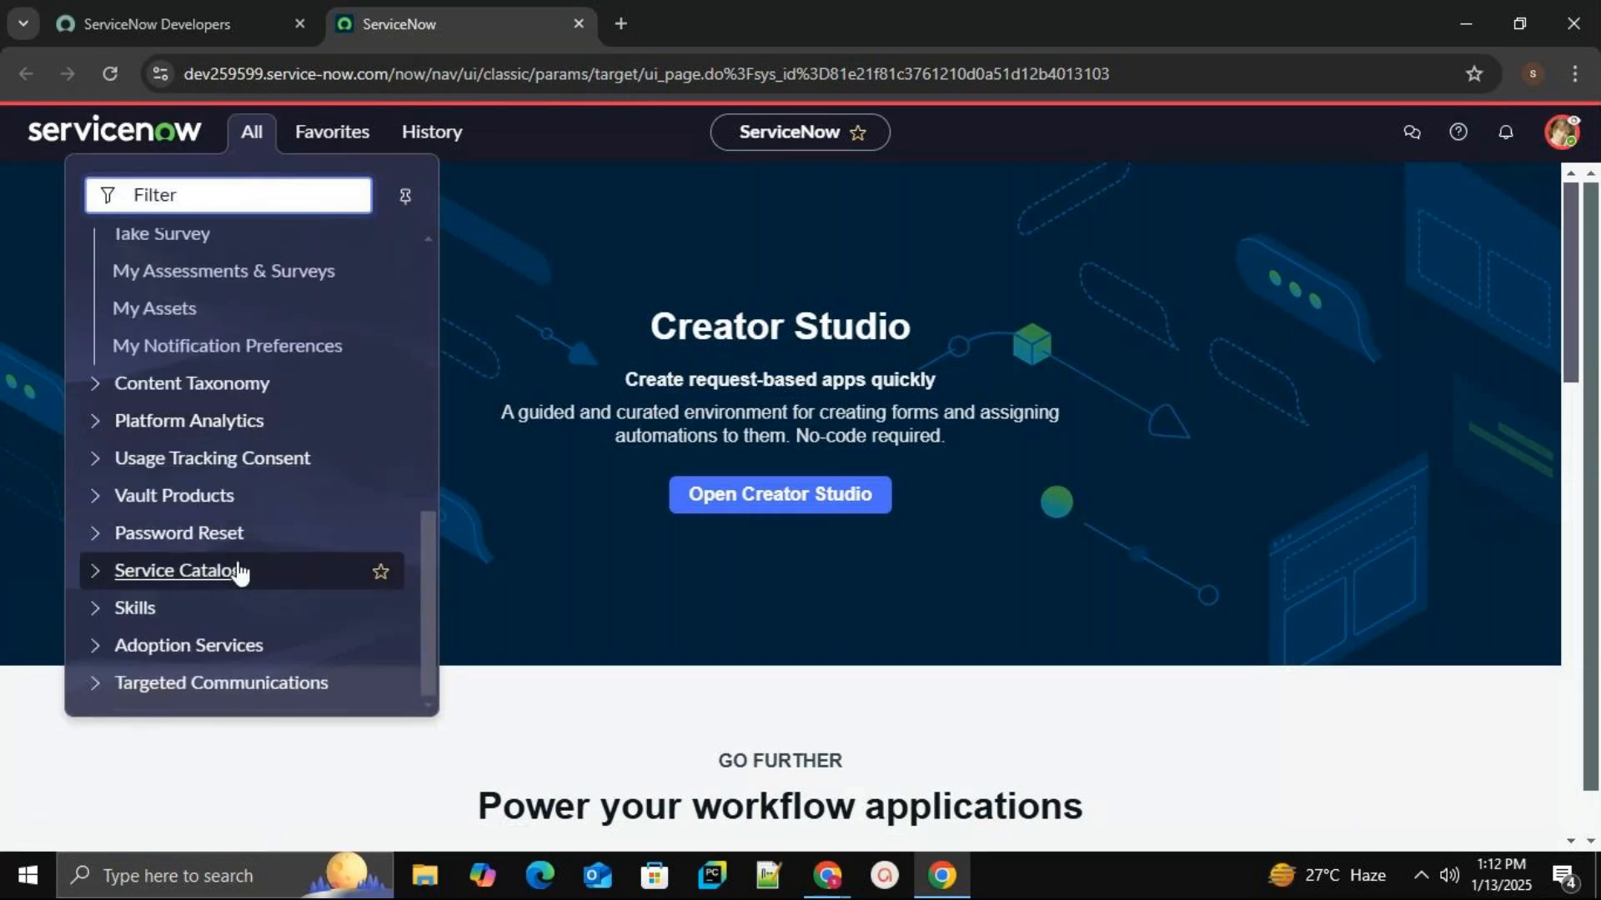
scroll(239, 572, "up", 5)
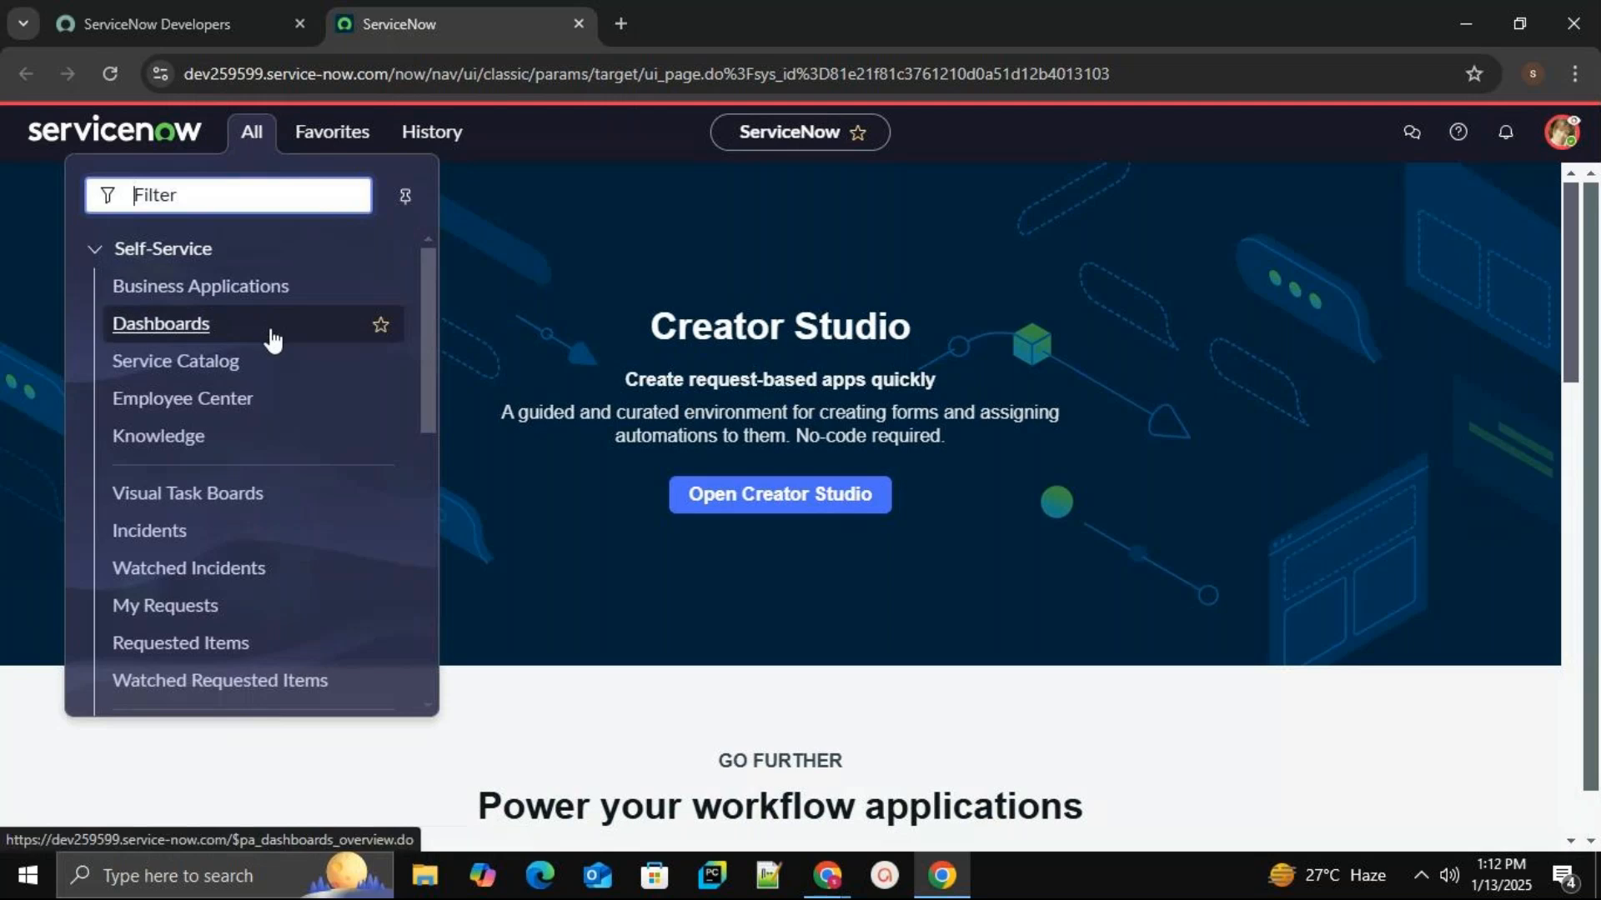
scroll(272, 367, "down", 5)
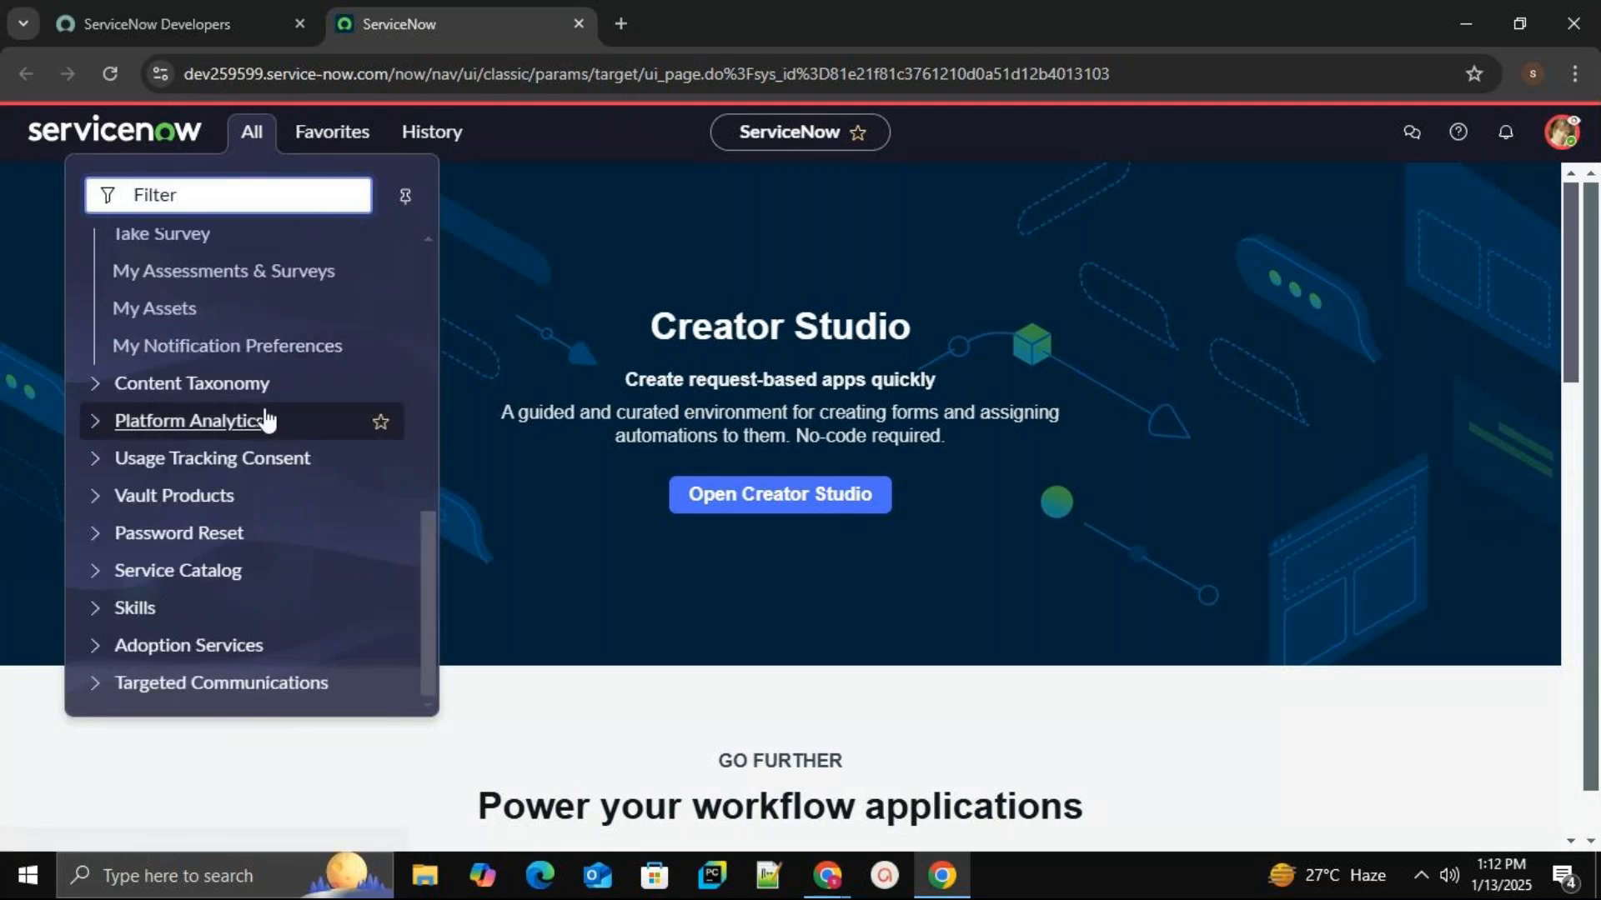
scroll(264, 414, "up", 10)
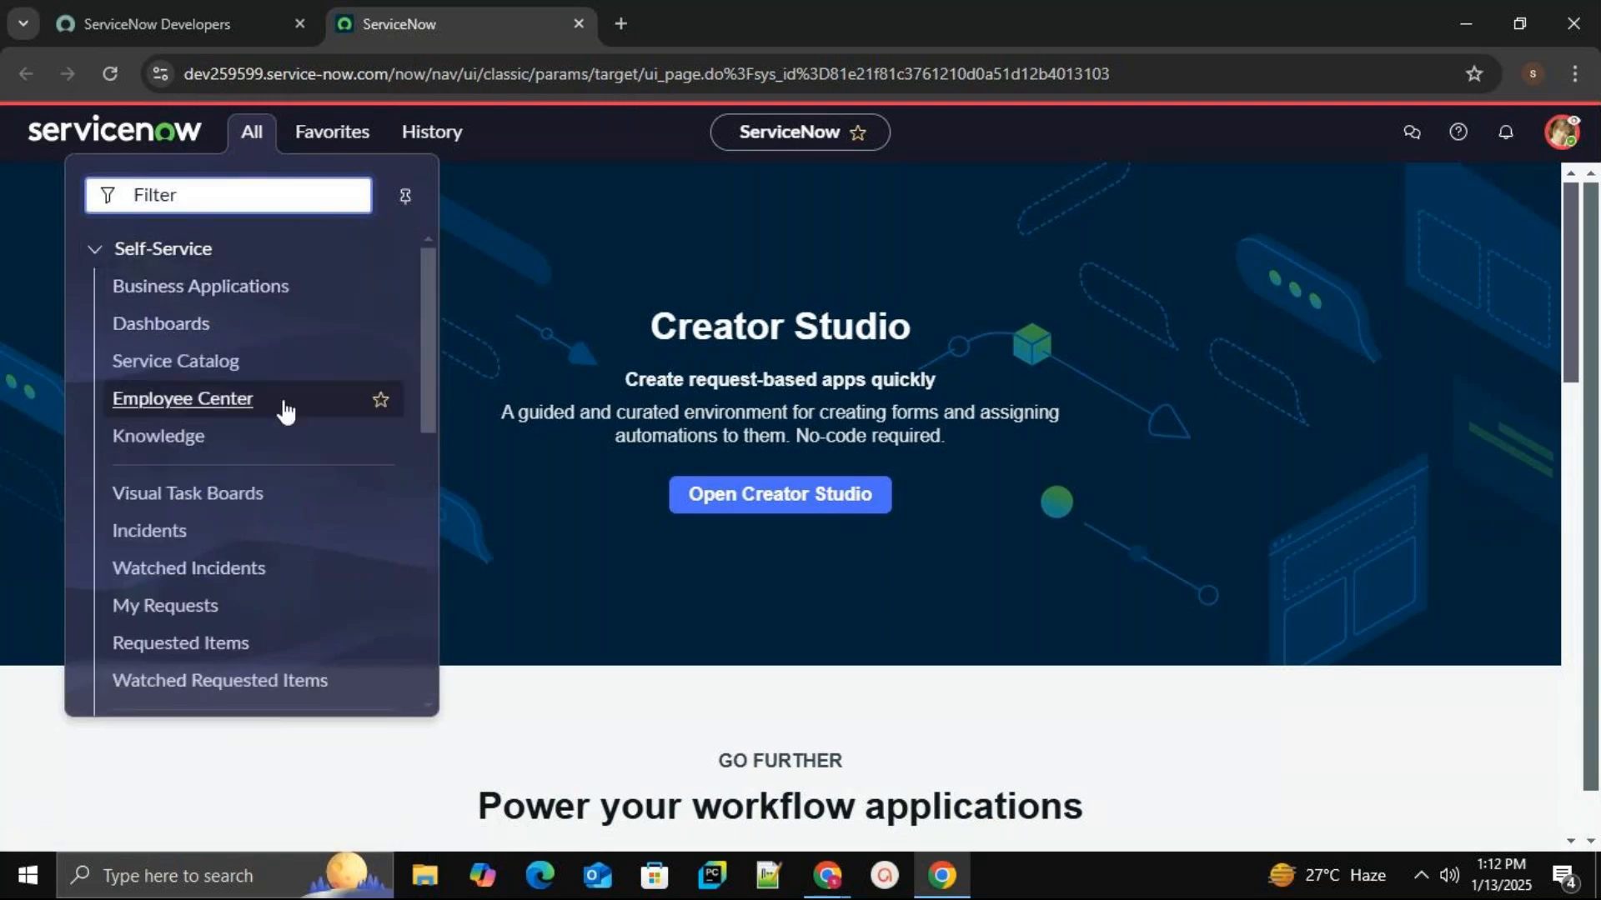
scroll(283, 408, "down", 10)
scroll(285, 423, "up", 10)
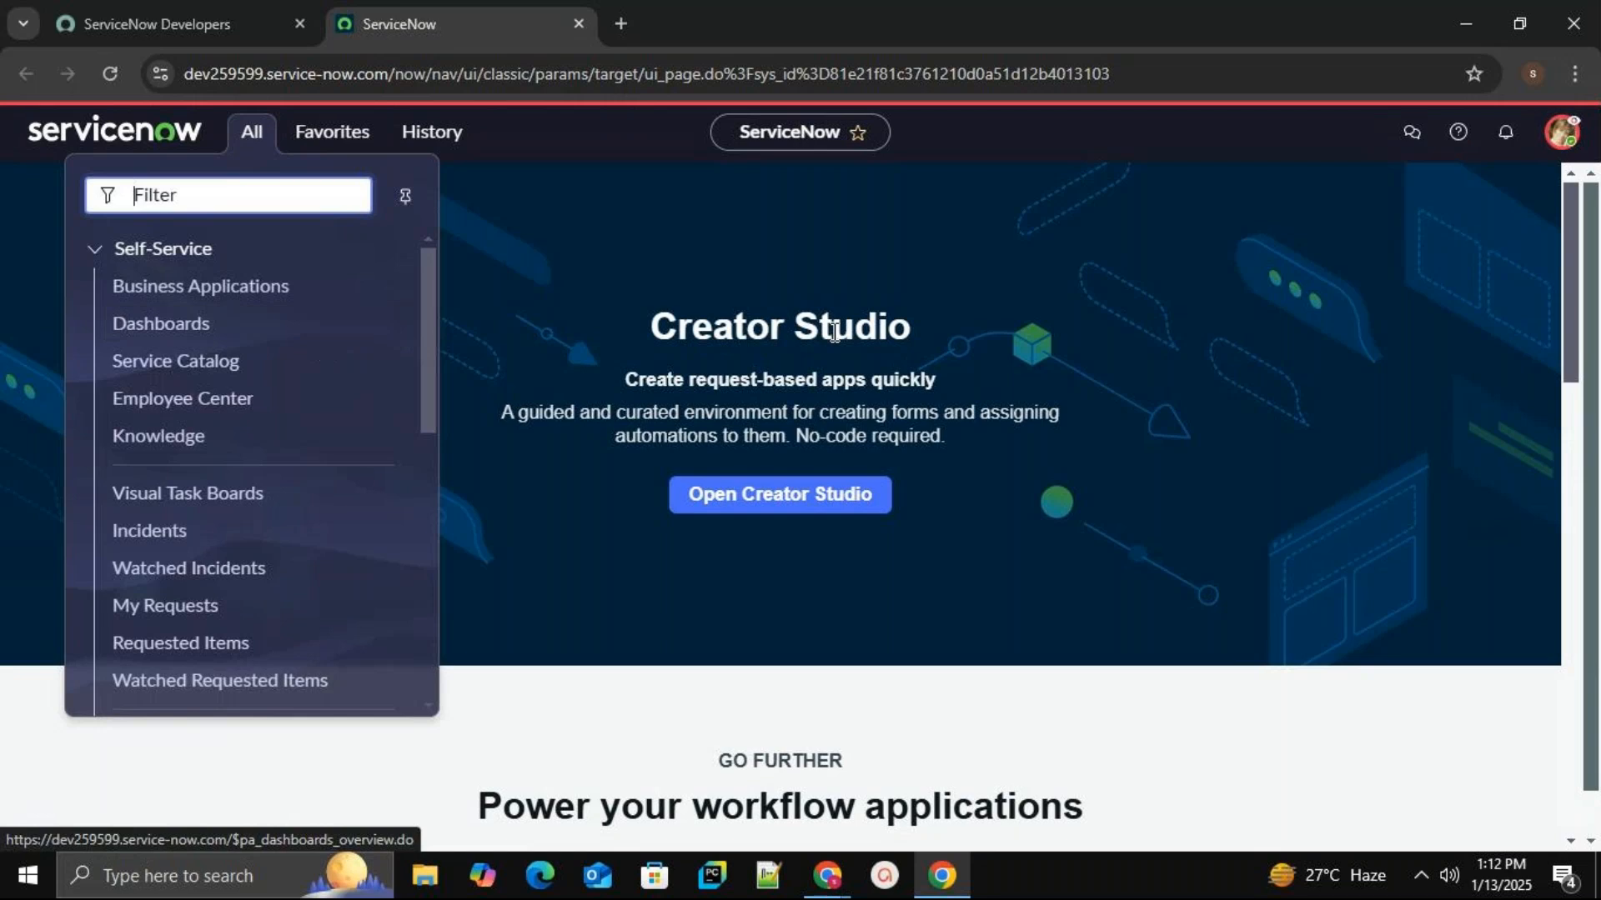
Open the impersonated user's profile menu.
scroll(331, 413, "down", 10)
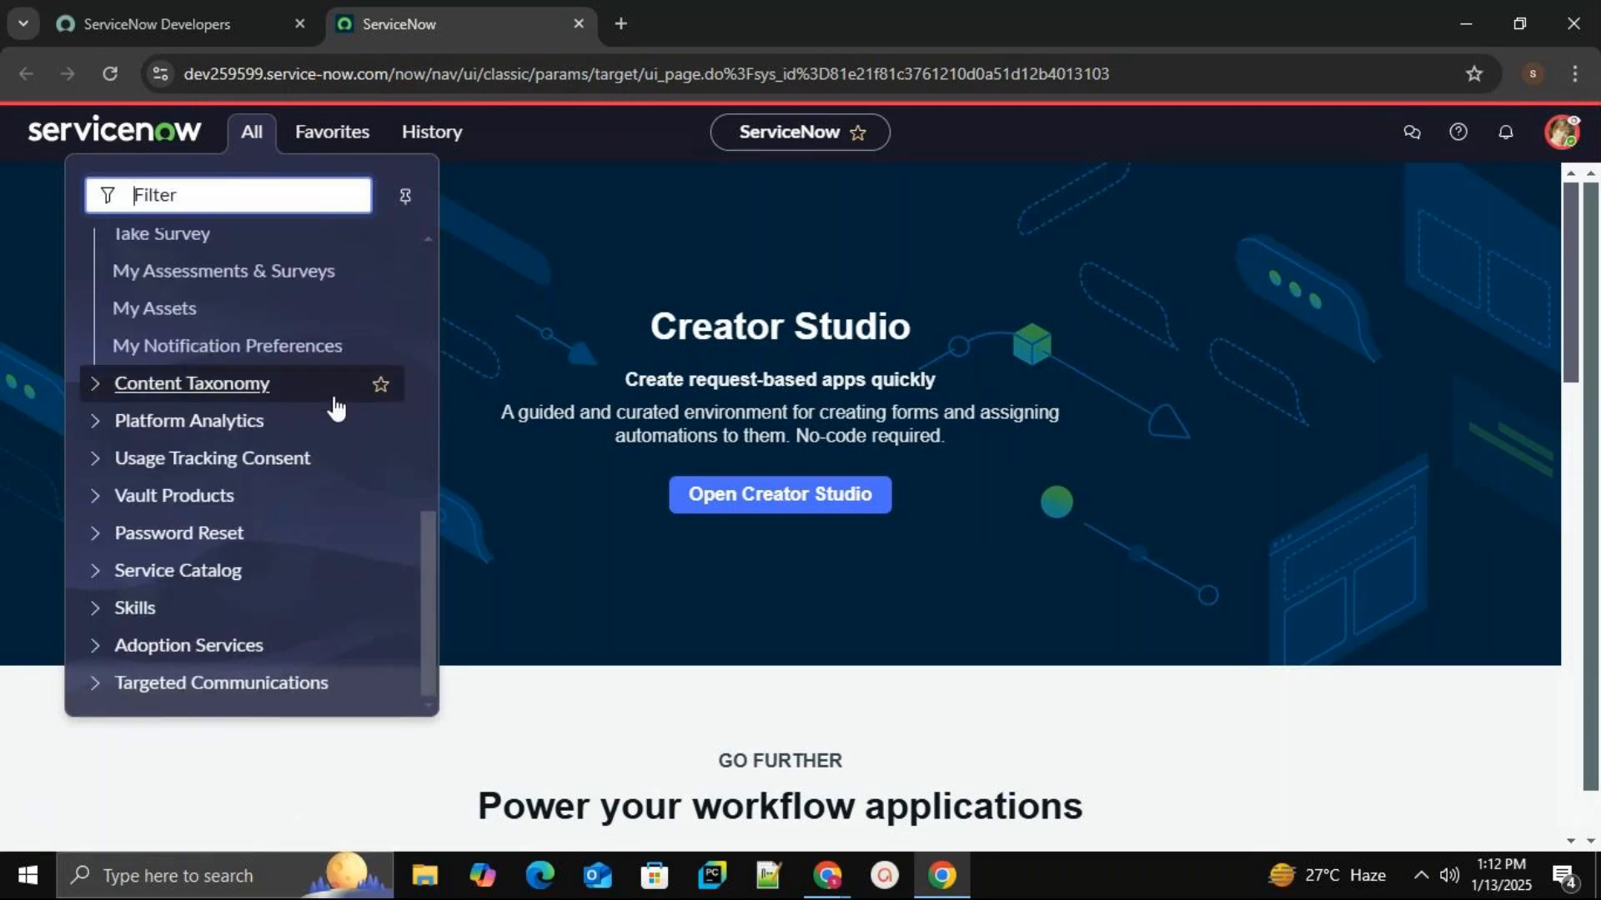
scroll(336, 408, "up", 10)
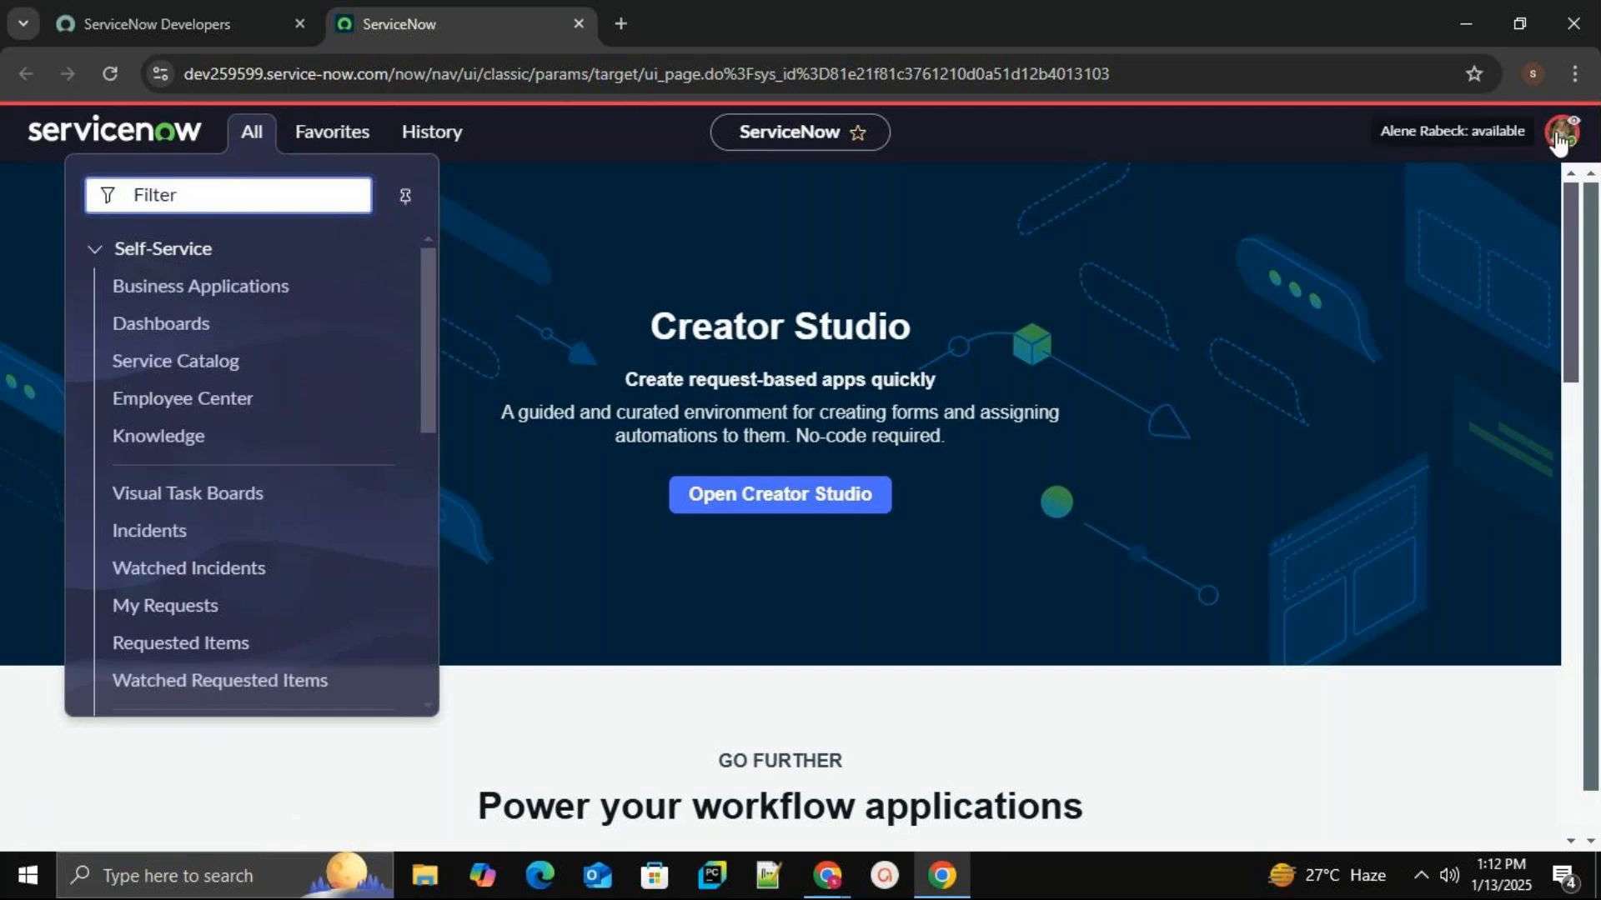
left_click(1559, 135)
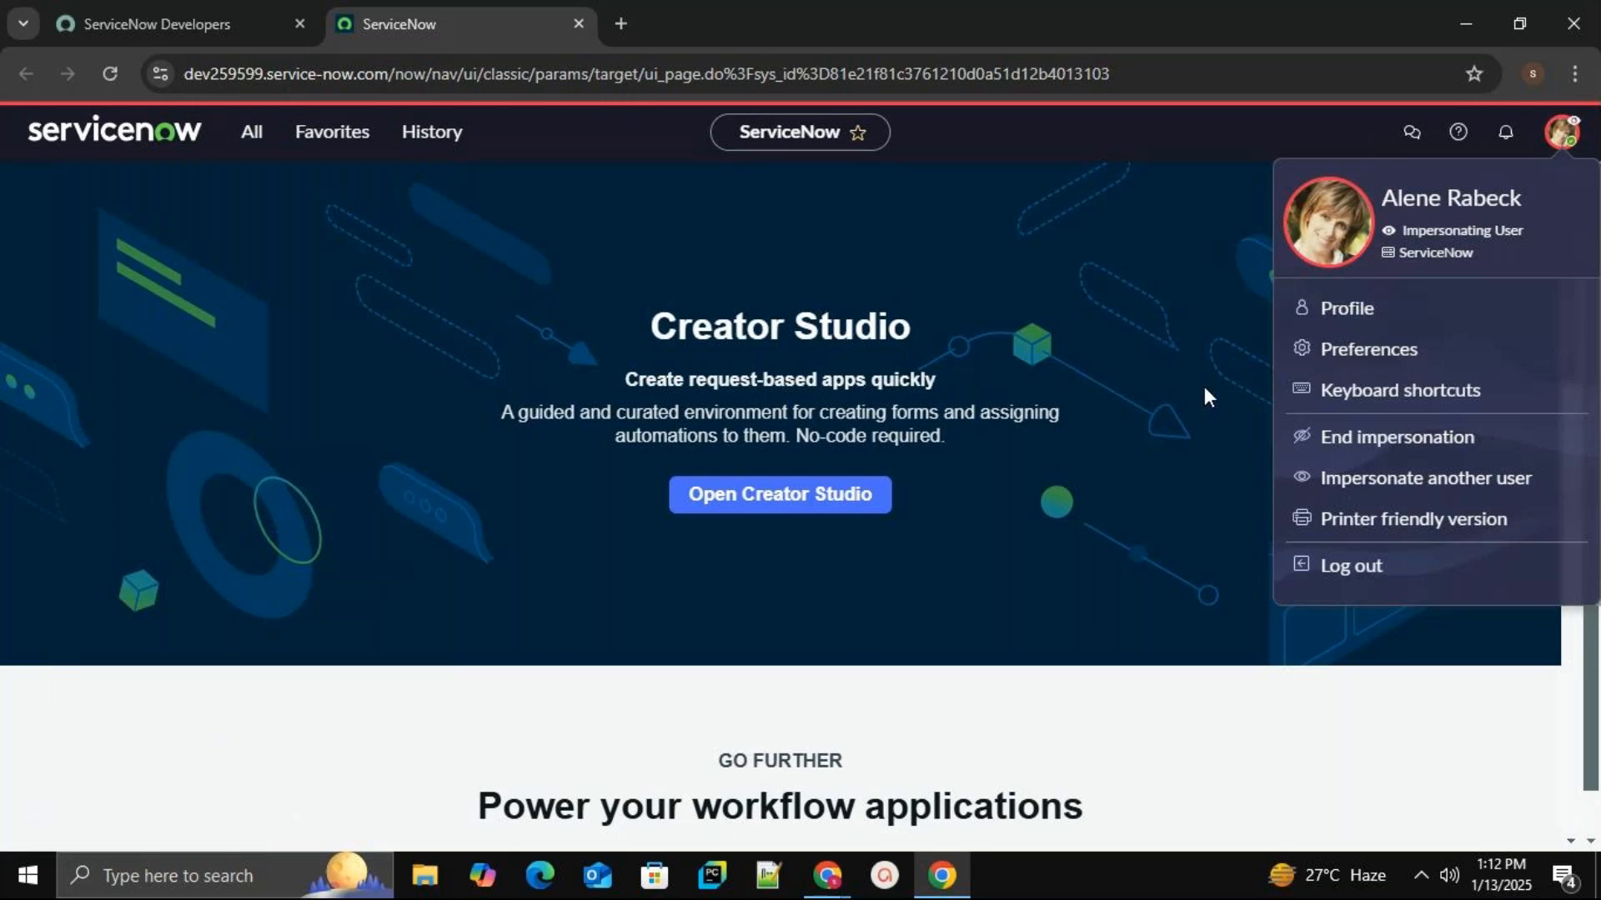
End impersonation and confirm the full System Administrator navigator is back.
left_click(1415, 450)
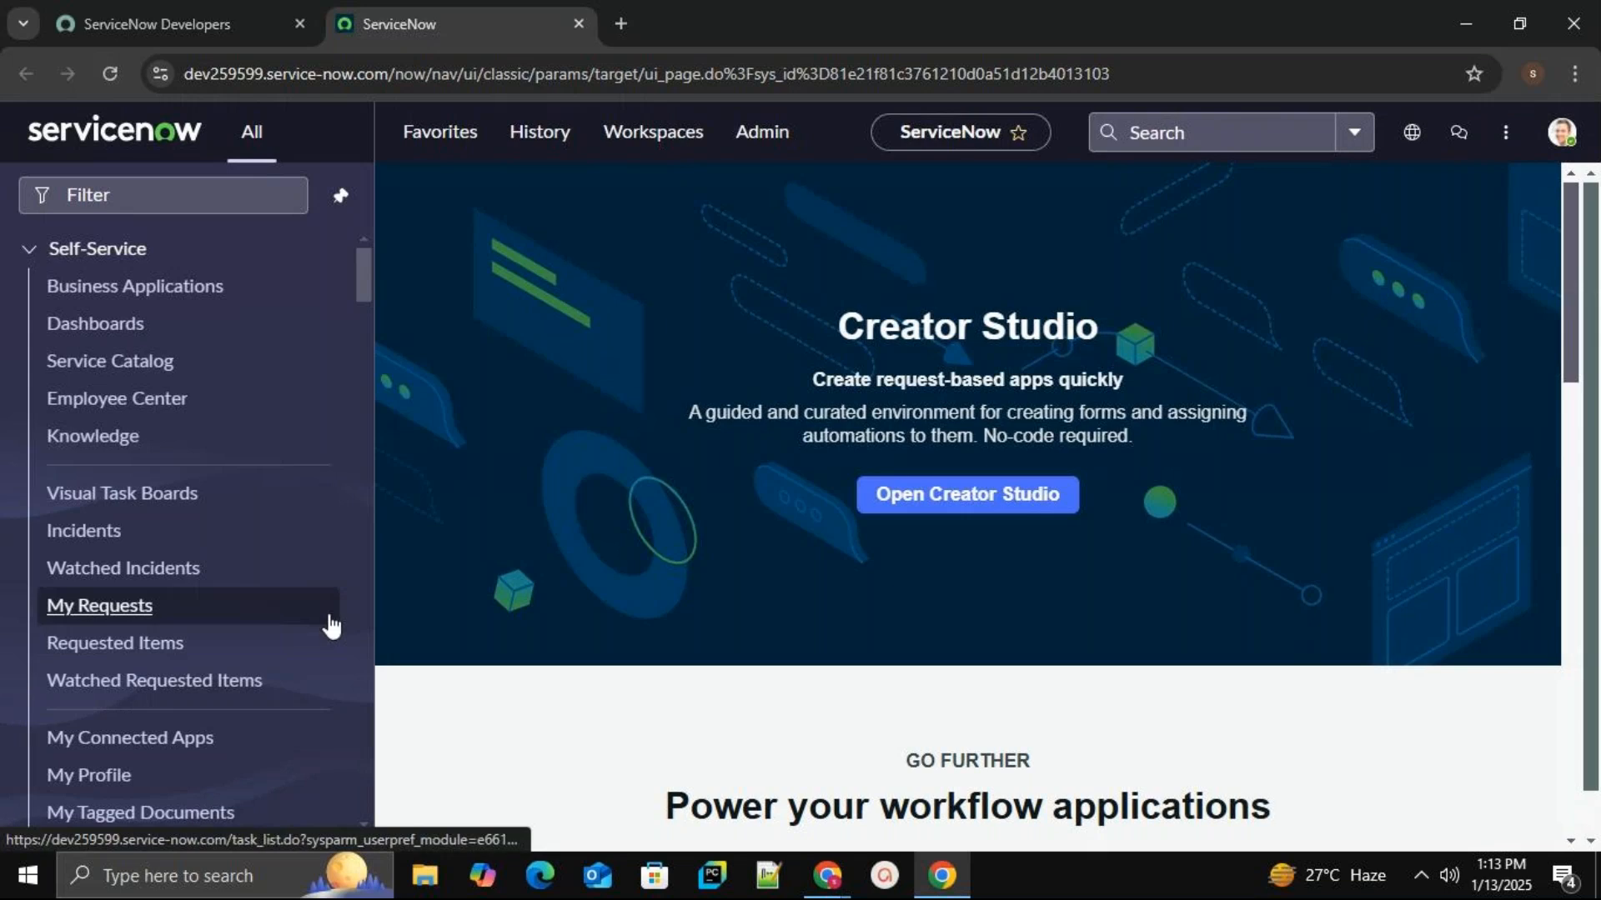
scroll(328, 621, "down", 15)
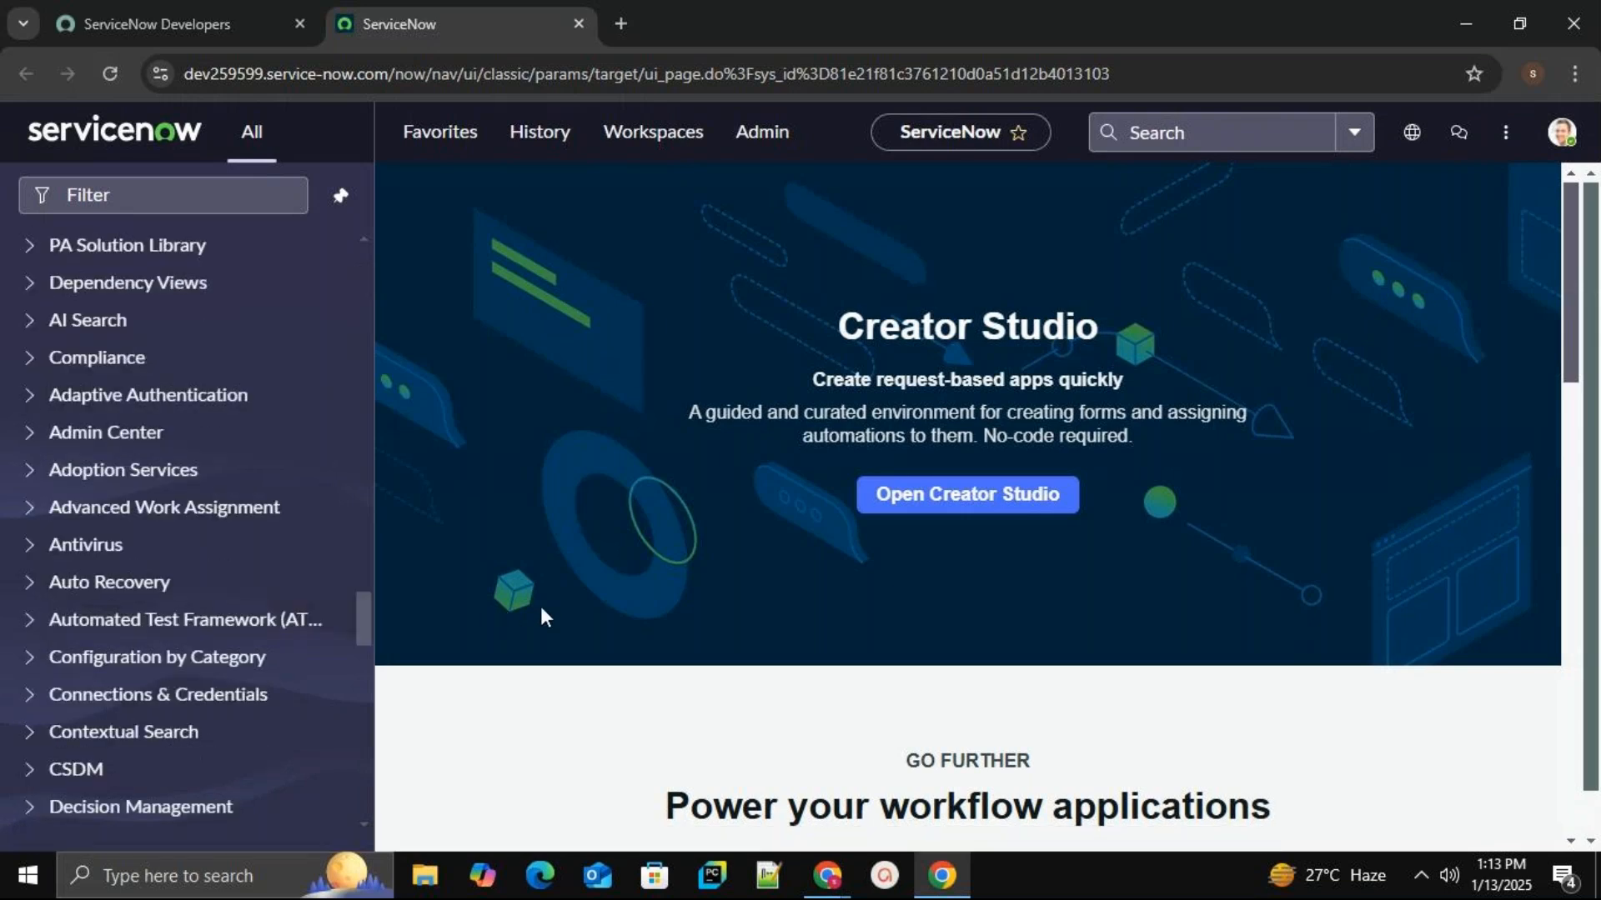
scroll(300, 678, "up", 15)
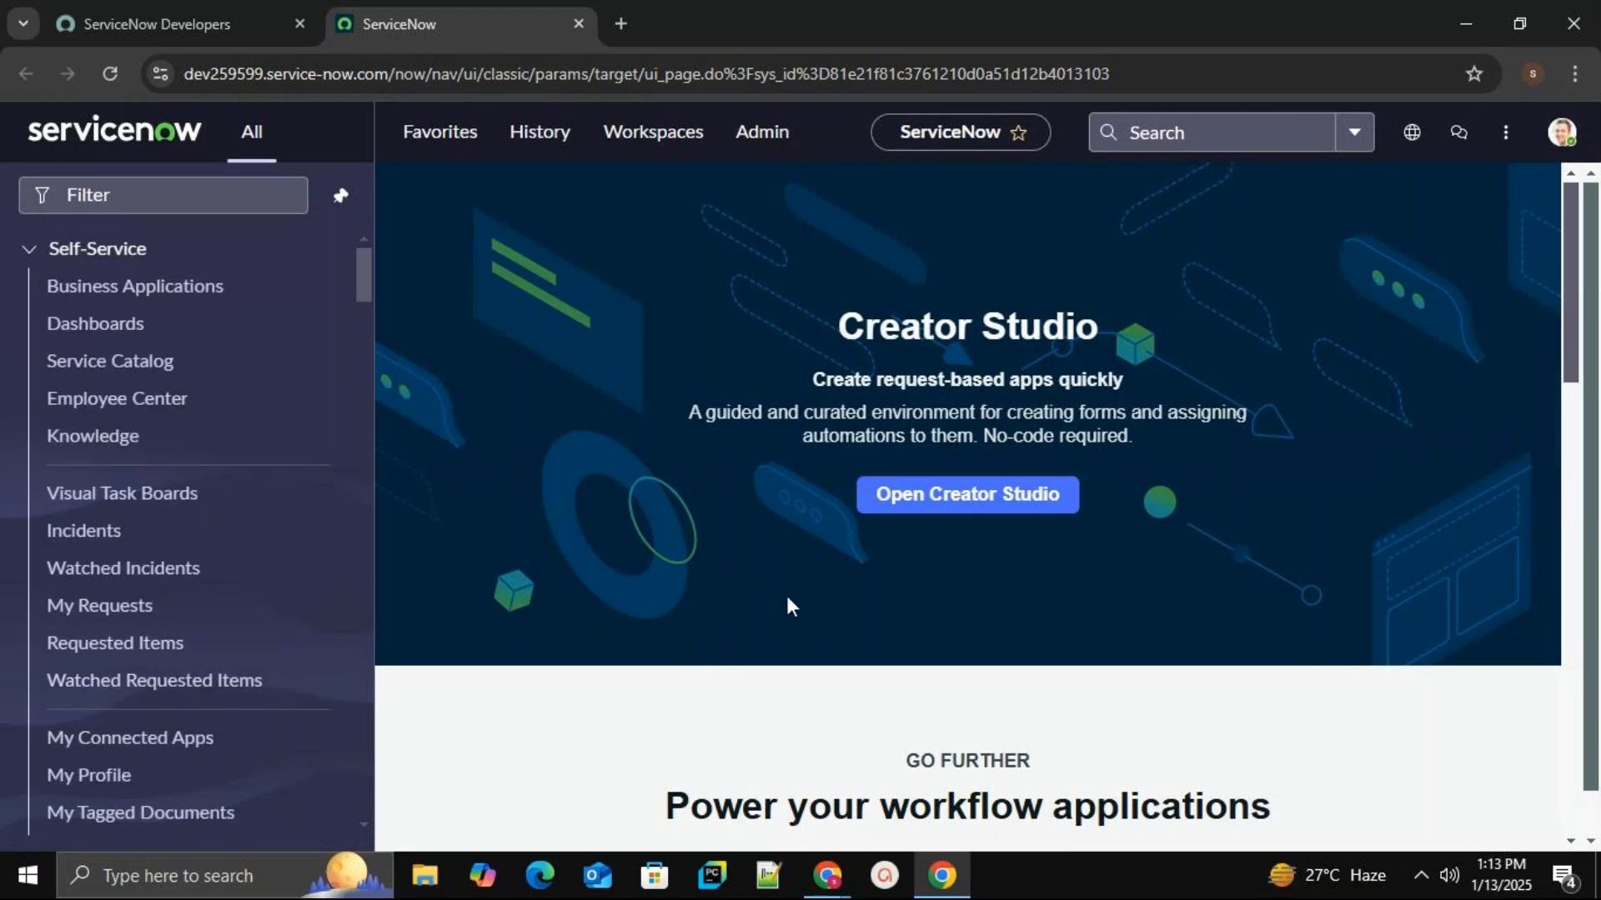
Pause the GoTo Meeting recording and return to the ServiceNow window.
mouse_move(840, 881)
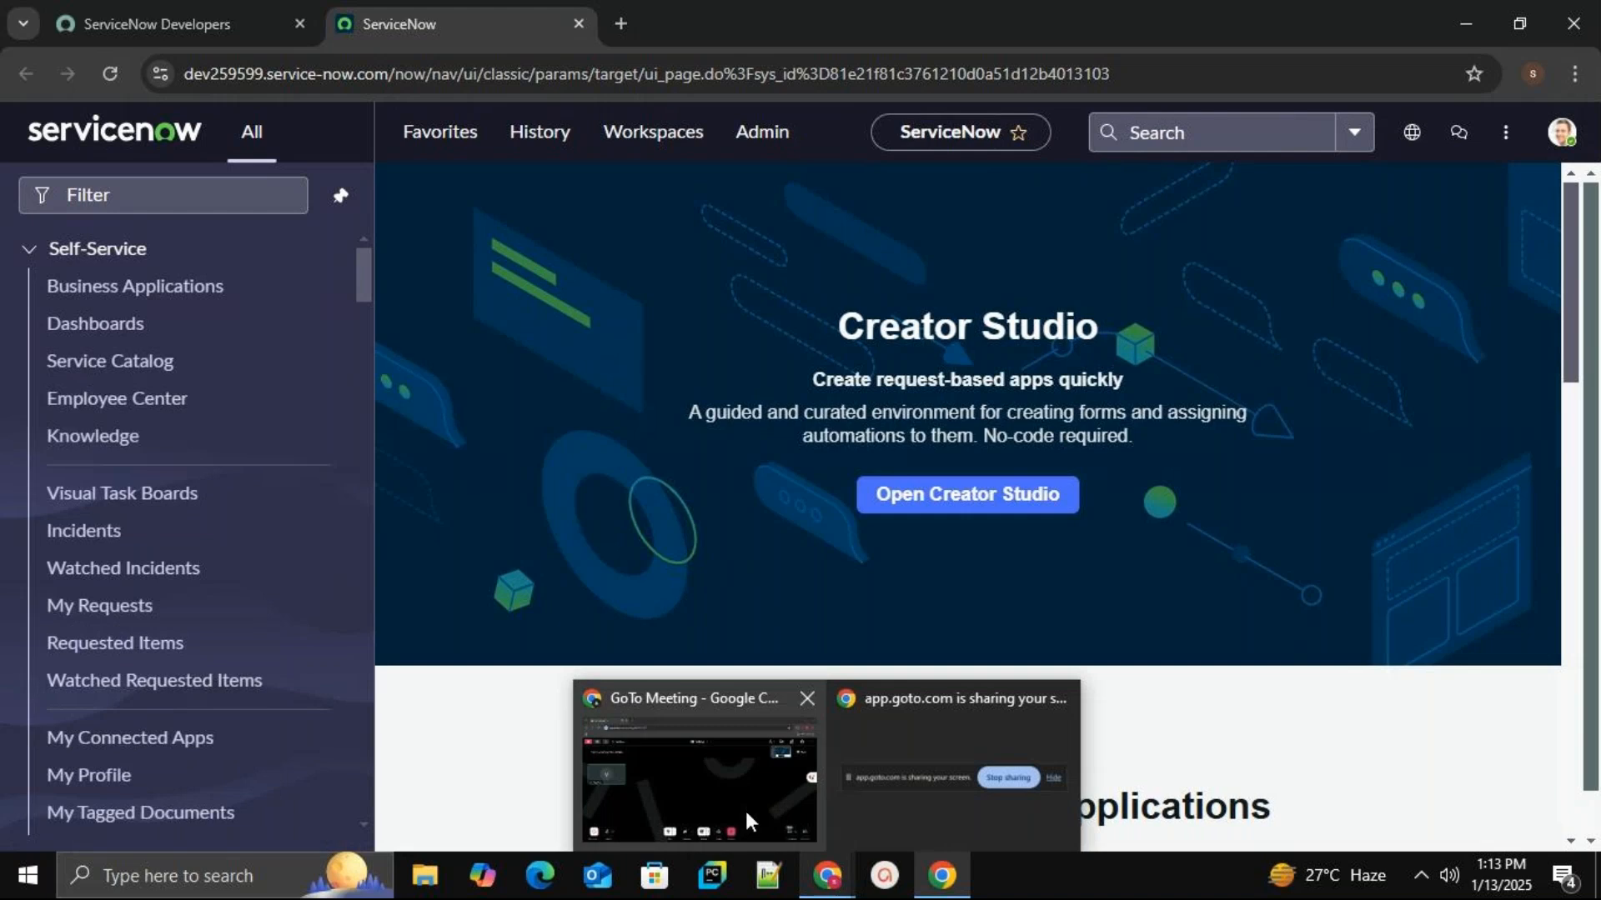
left_click(705, 784)
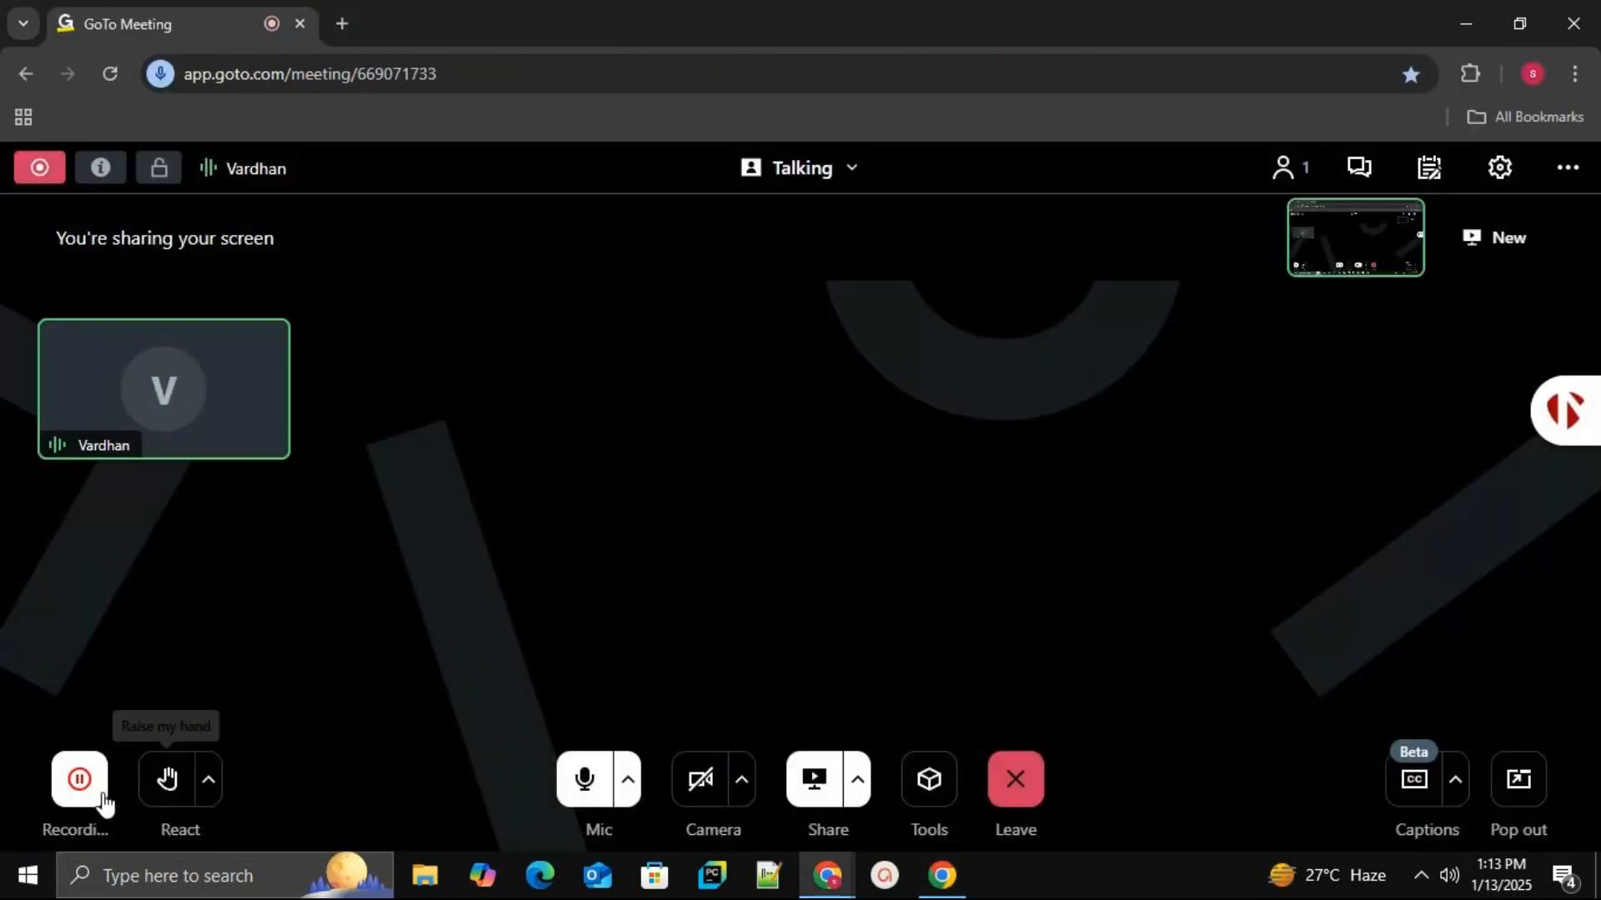
left_click(79, 781)
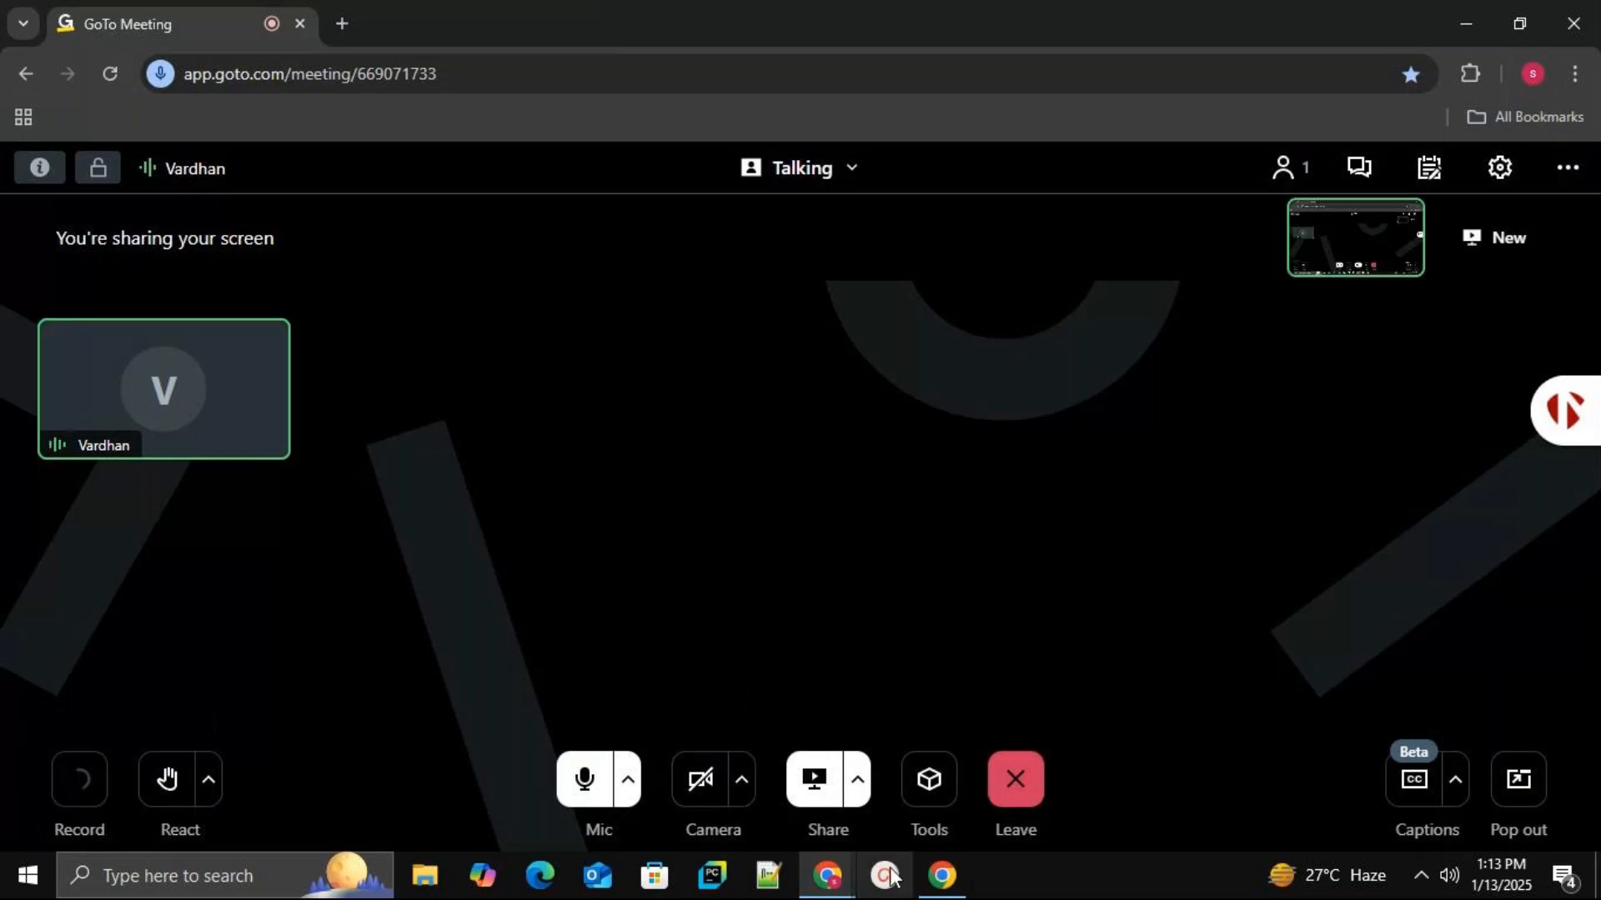
left_click(942, 875)
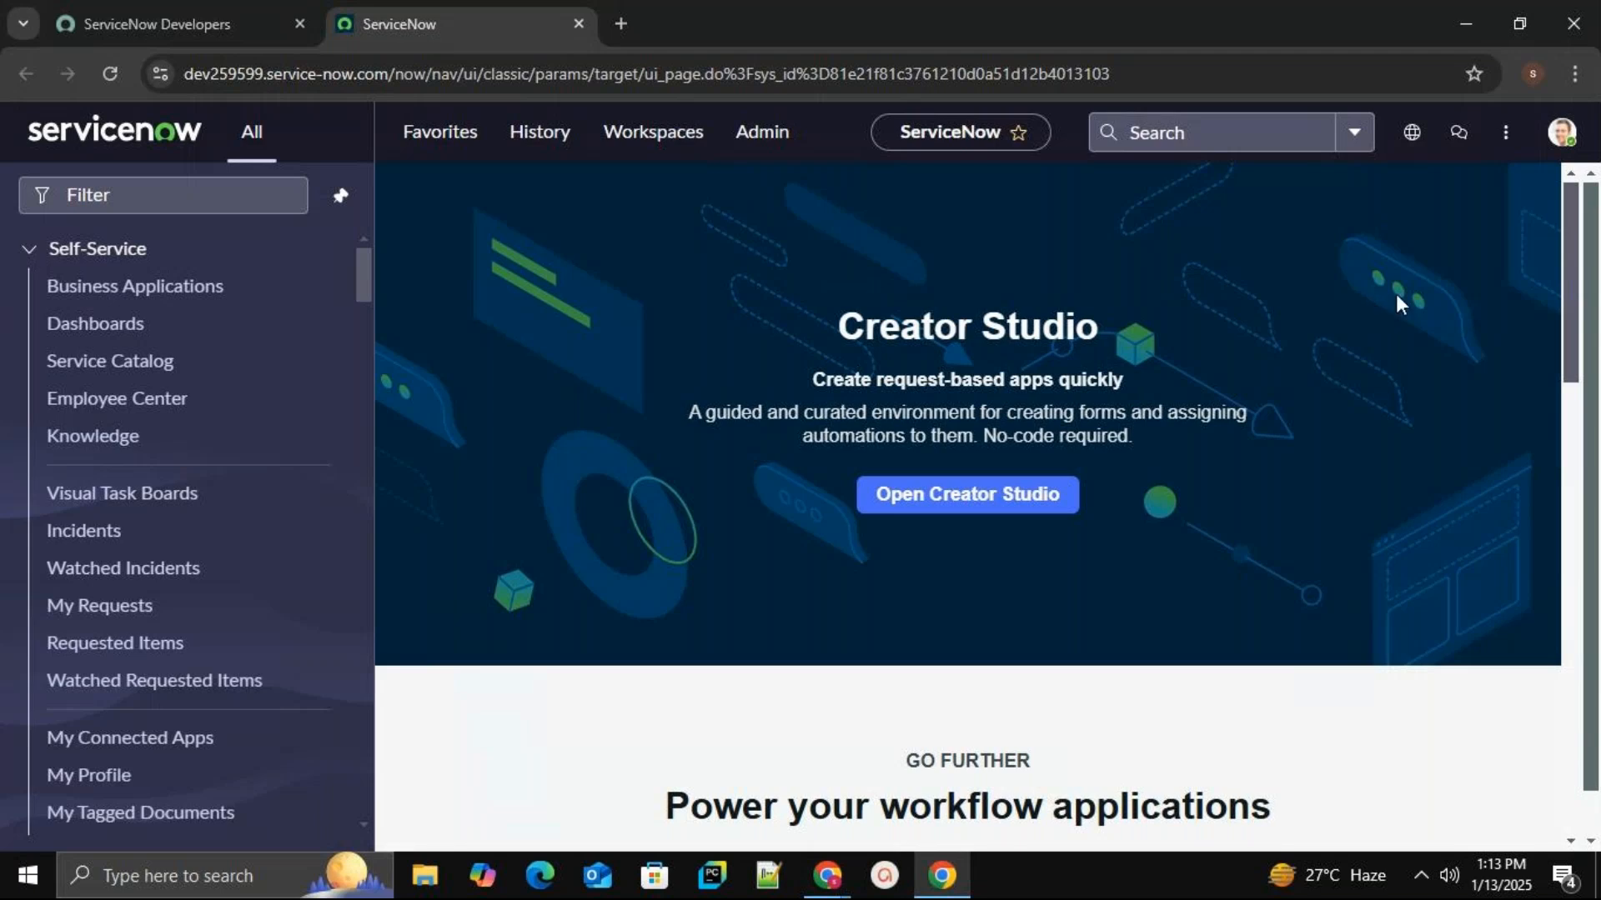
mouse_move(827, 876)
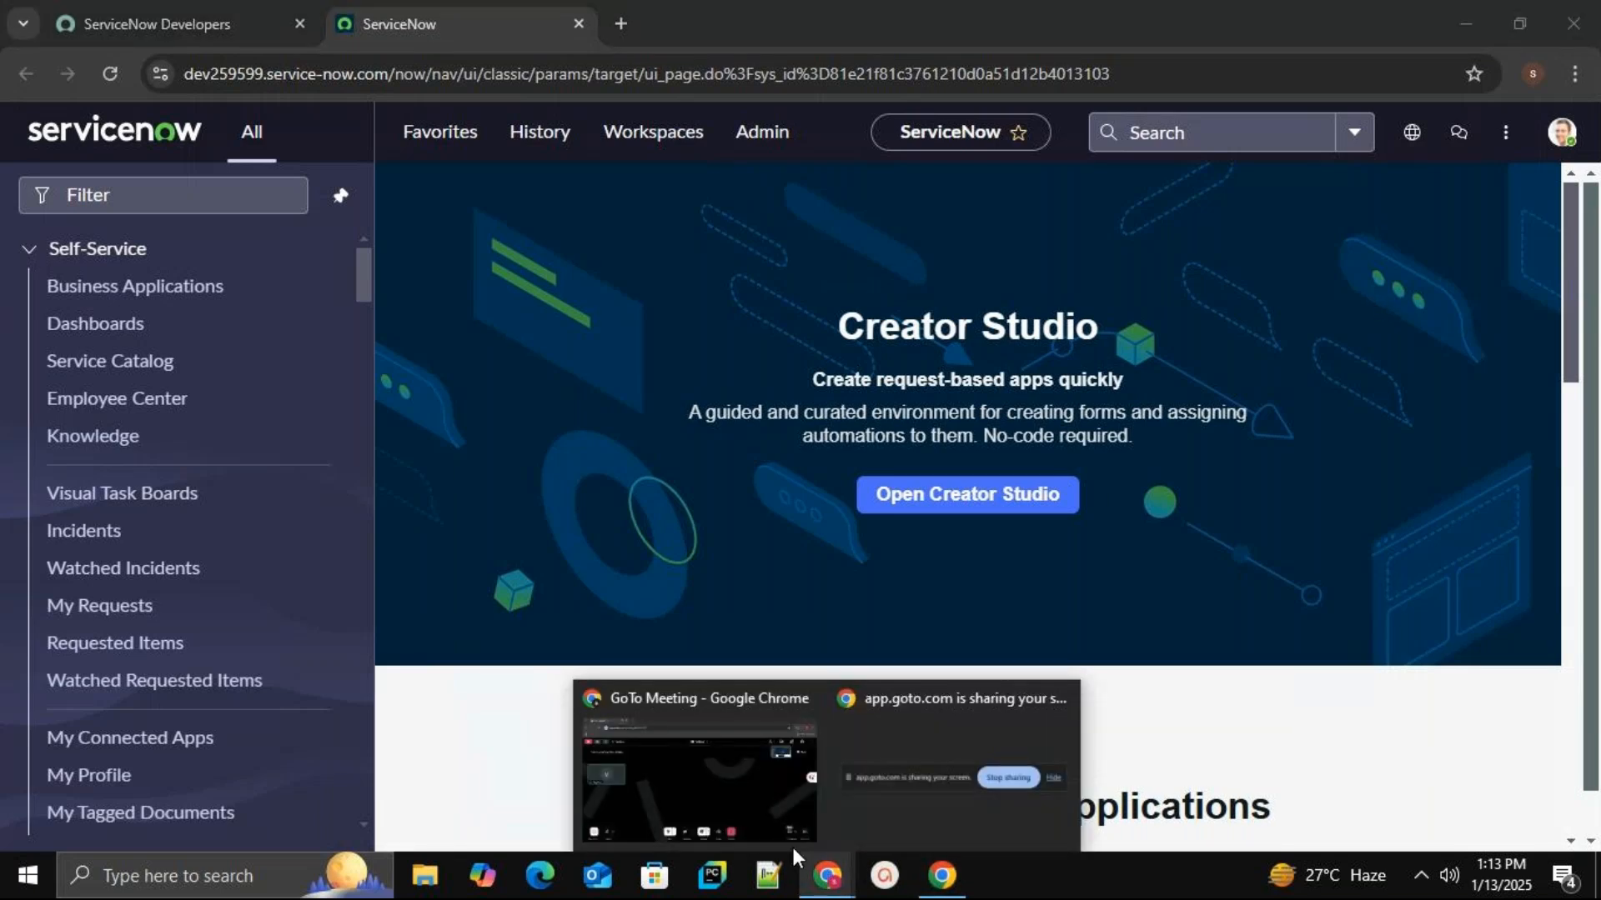